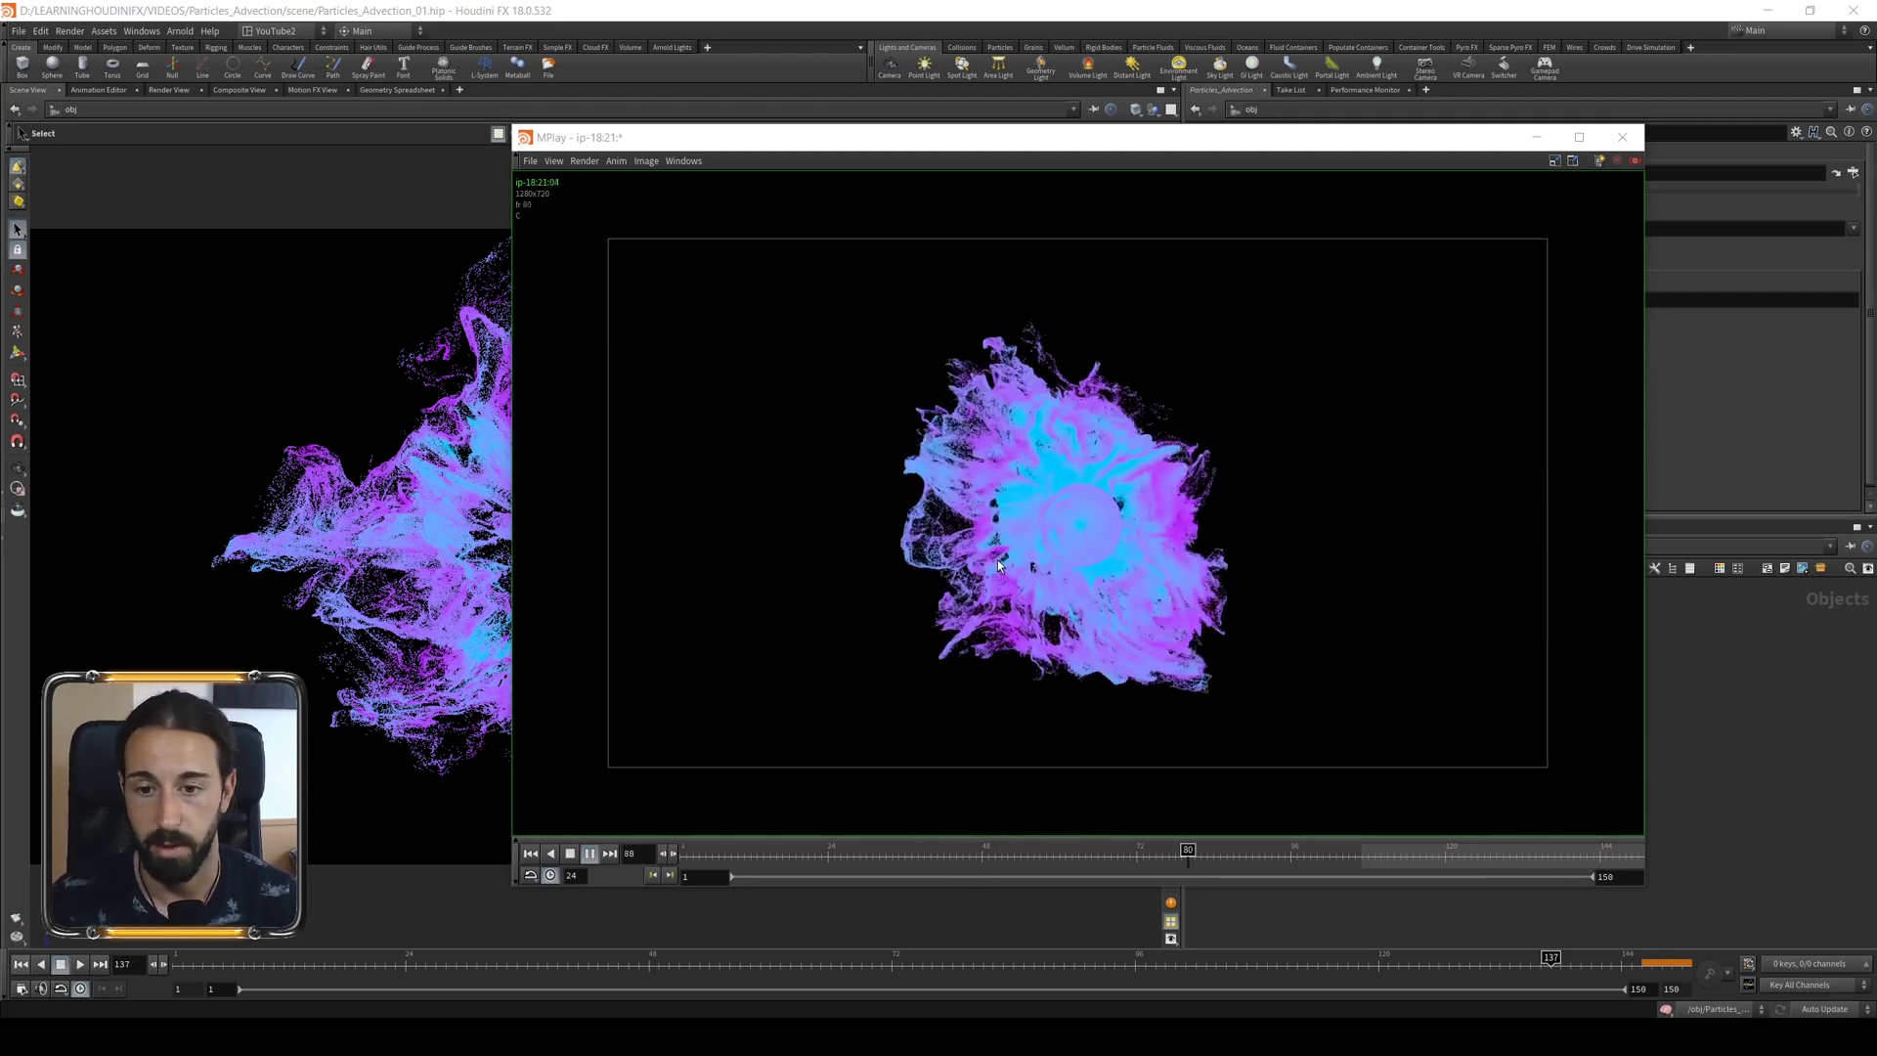
Stop the purple-and-cyan particle render playback and close the MPlay window.
left_click(1412, 179)
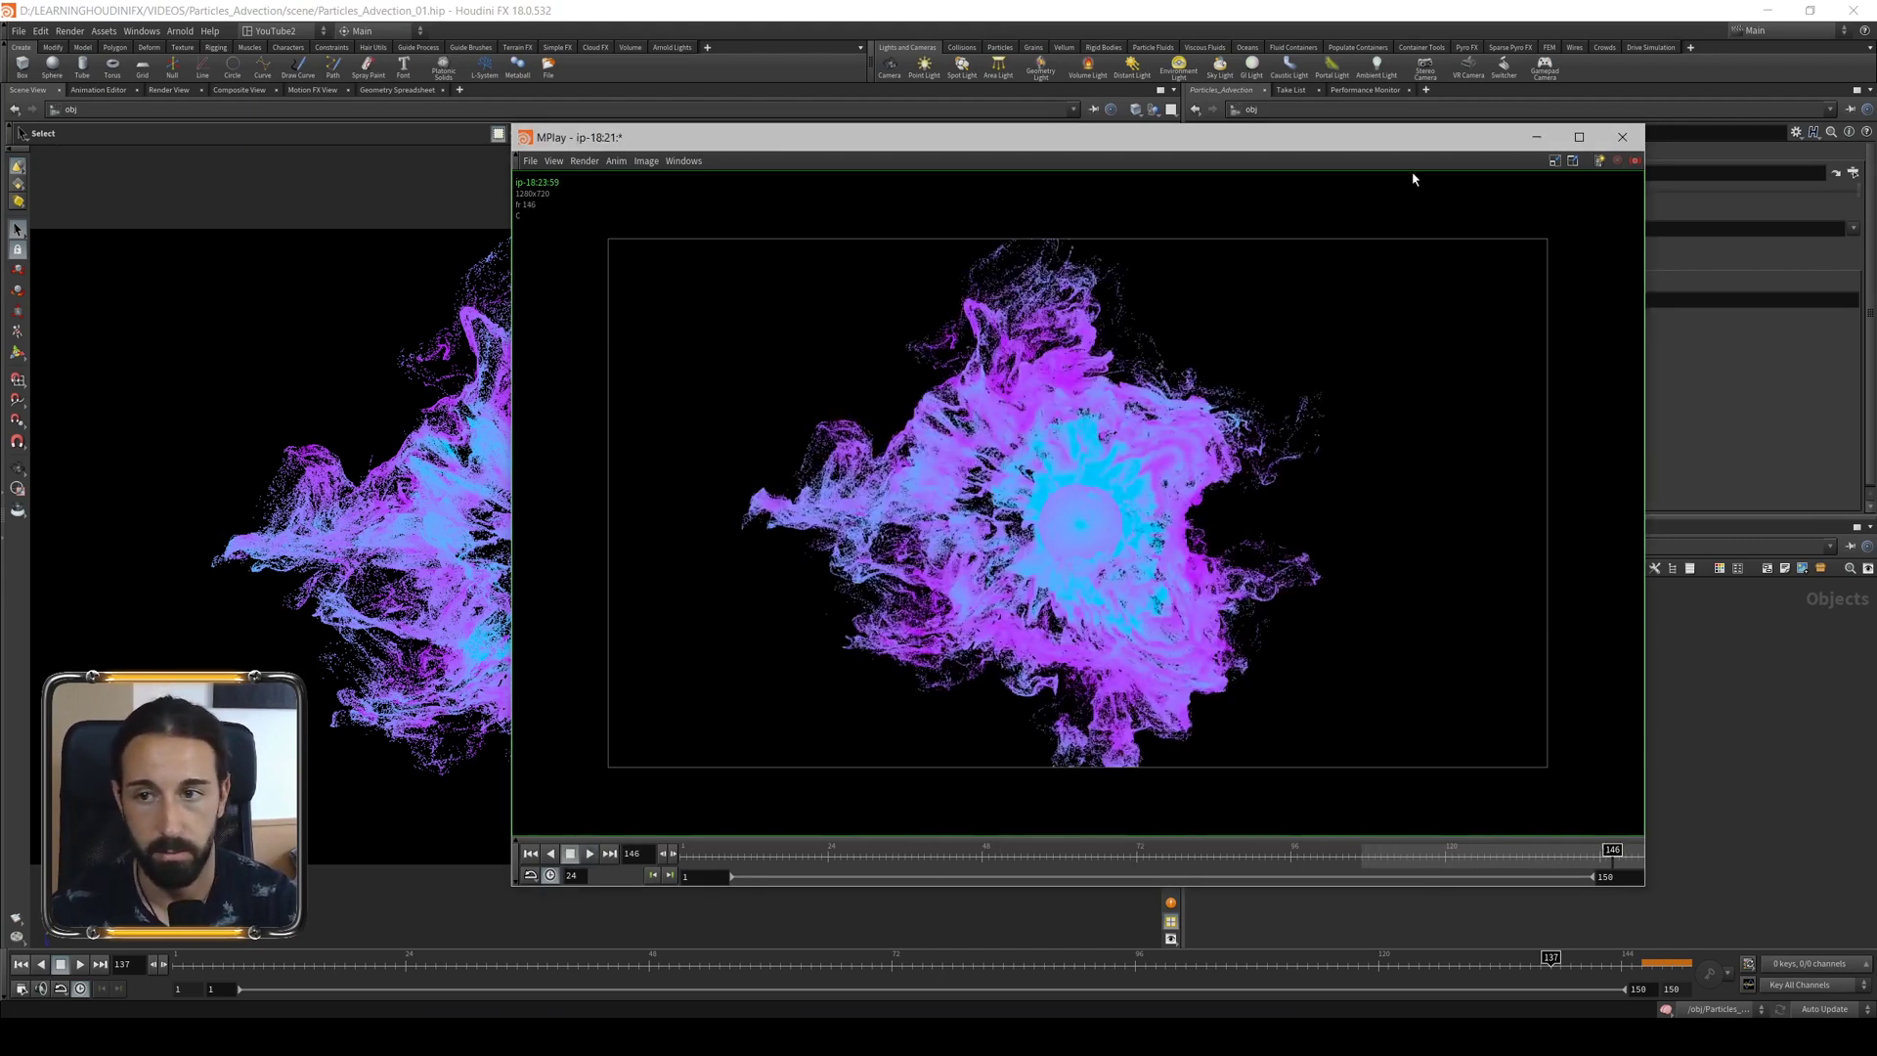
left_click(1622, 137)
Inside Particles_Advection, display the sphere1 source framed and with shaded lighting.
double_click(1451, 711)
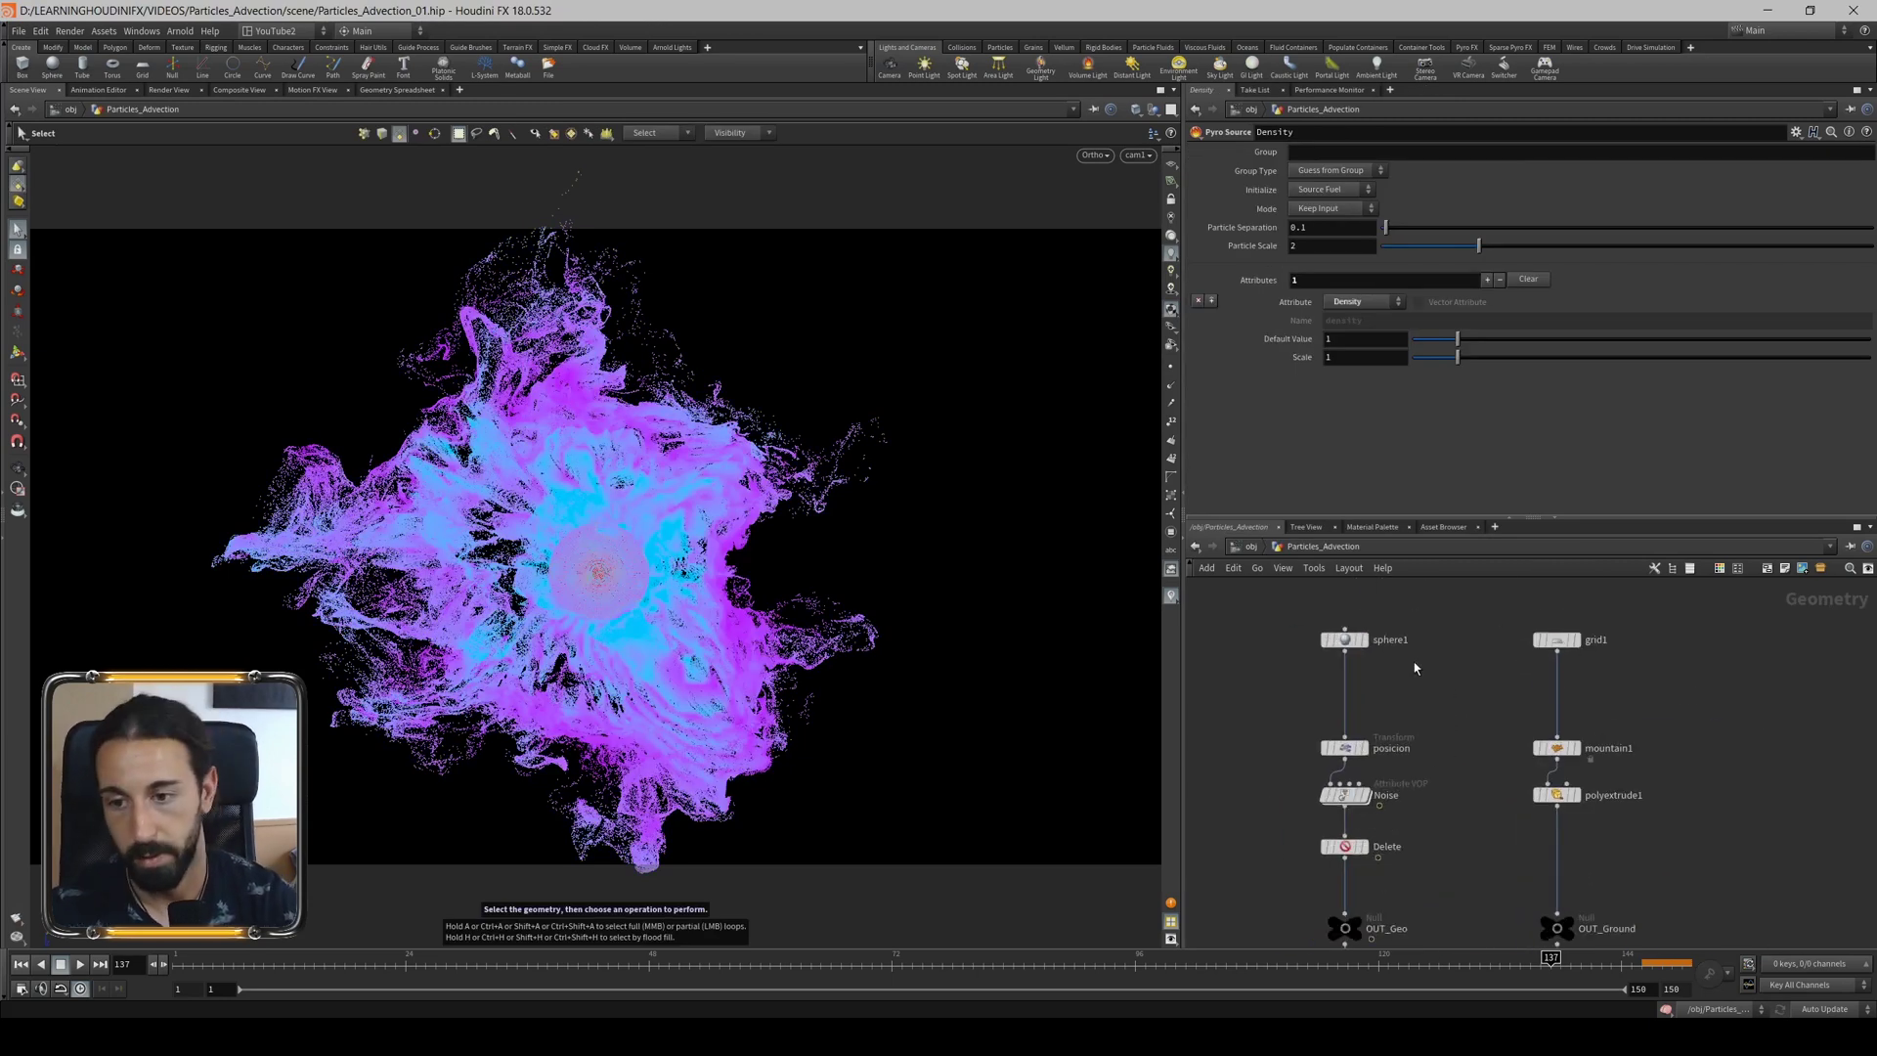
left_click(1365, 640)
key("Escape")
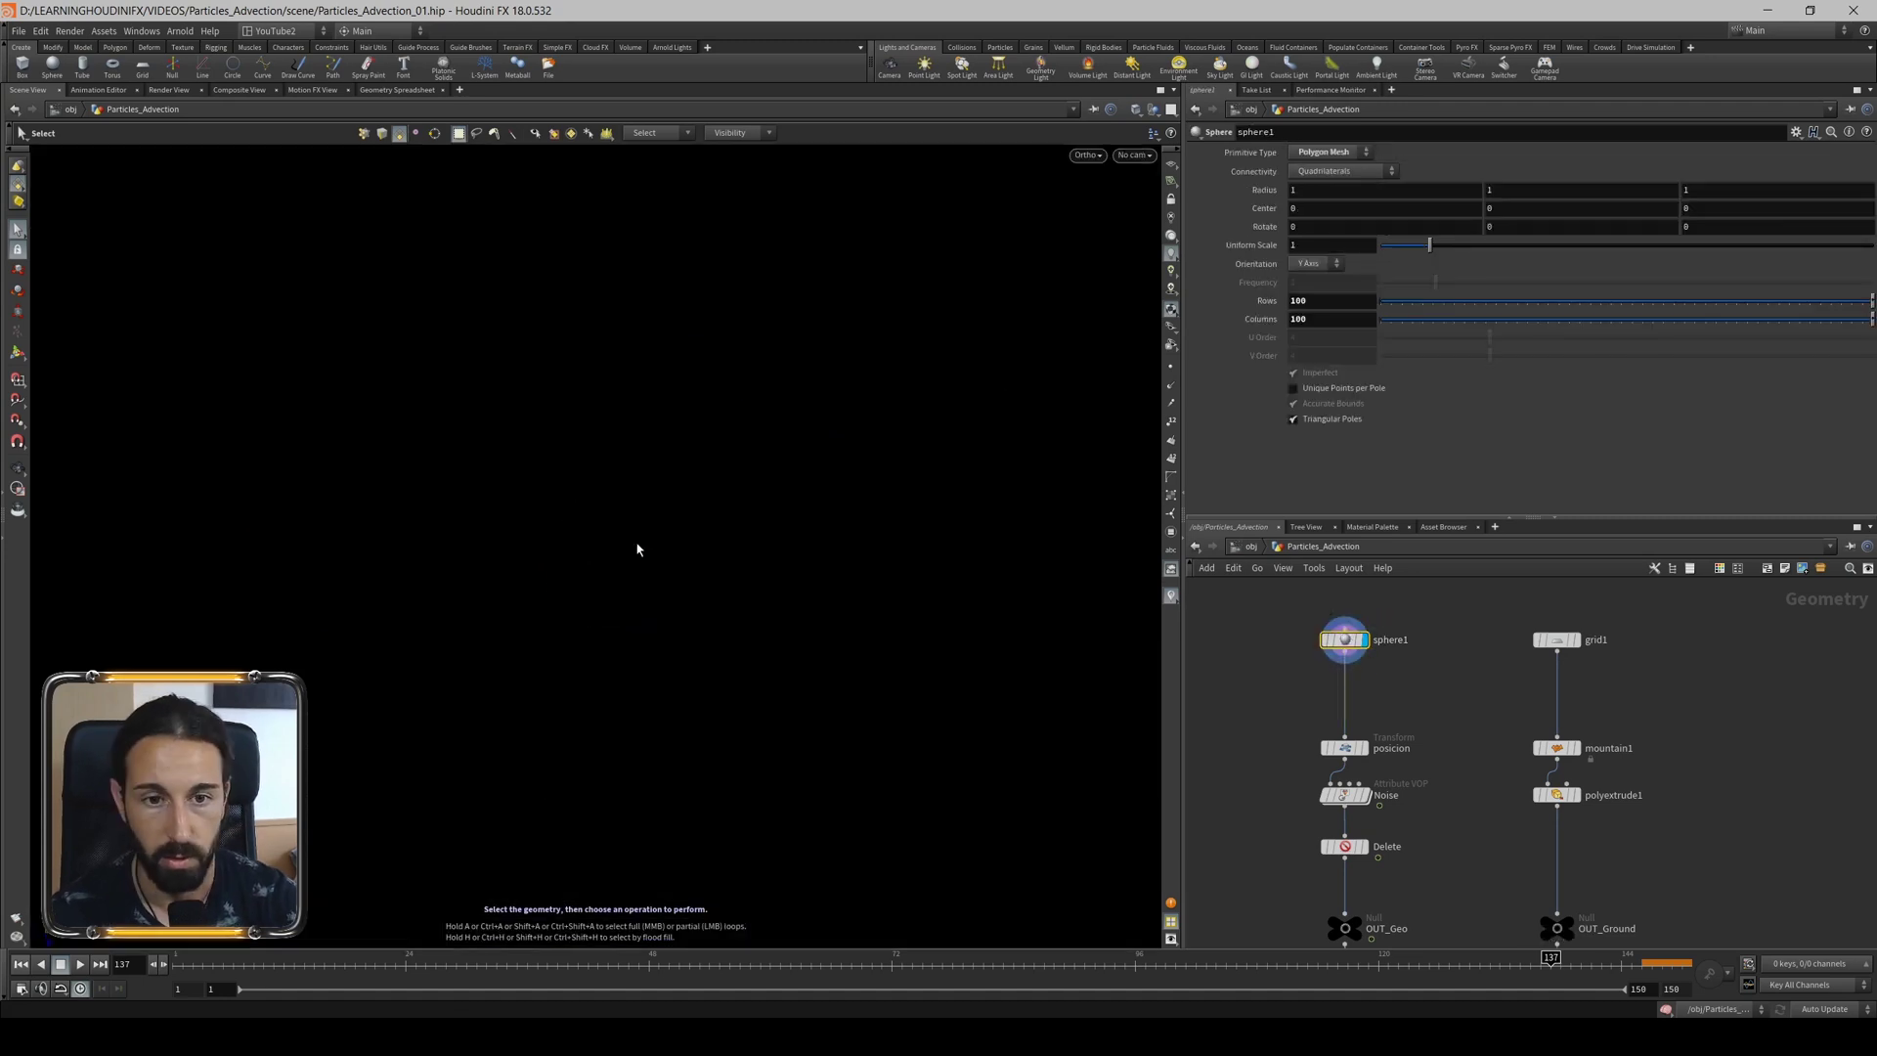
scroll(605, 556, "down", 3)
key("s")
scroll(607, 558, "down", 3)
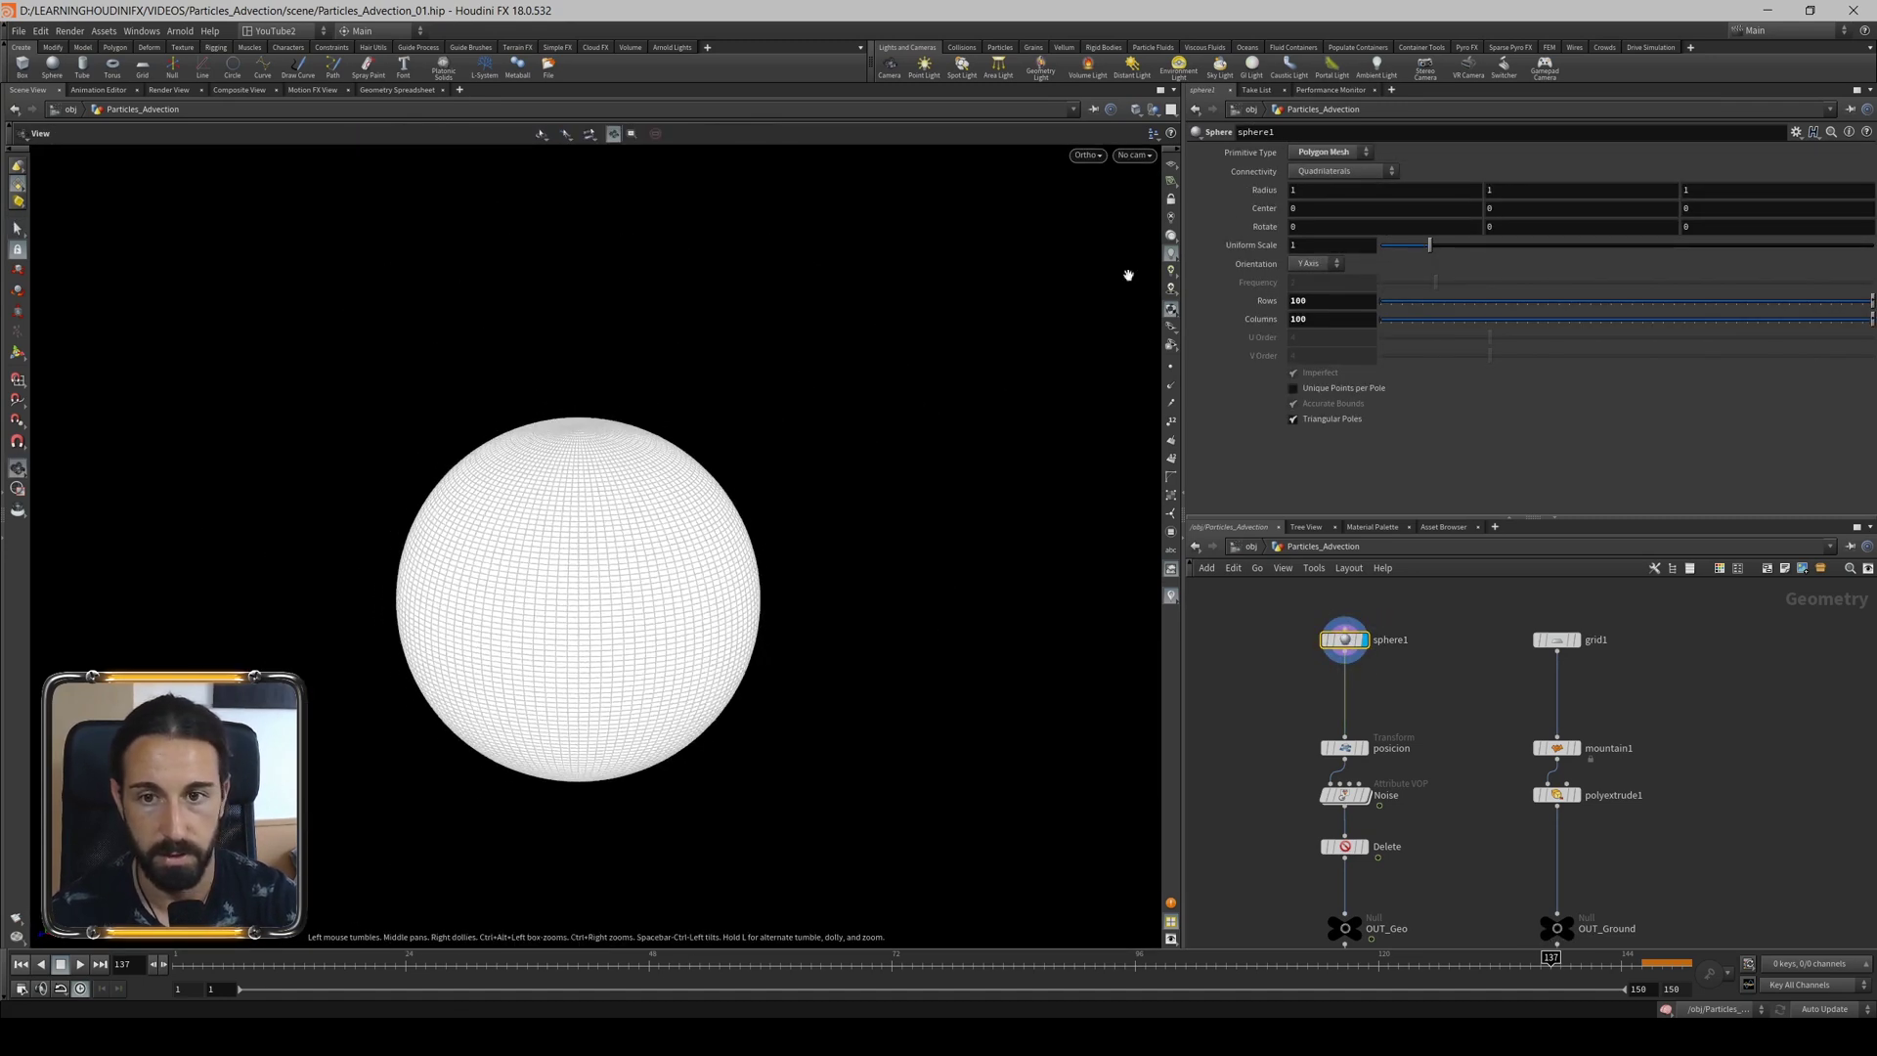
left_click(1170, 314)
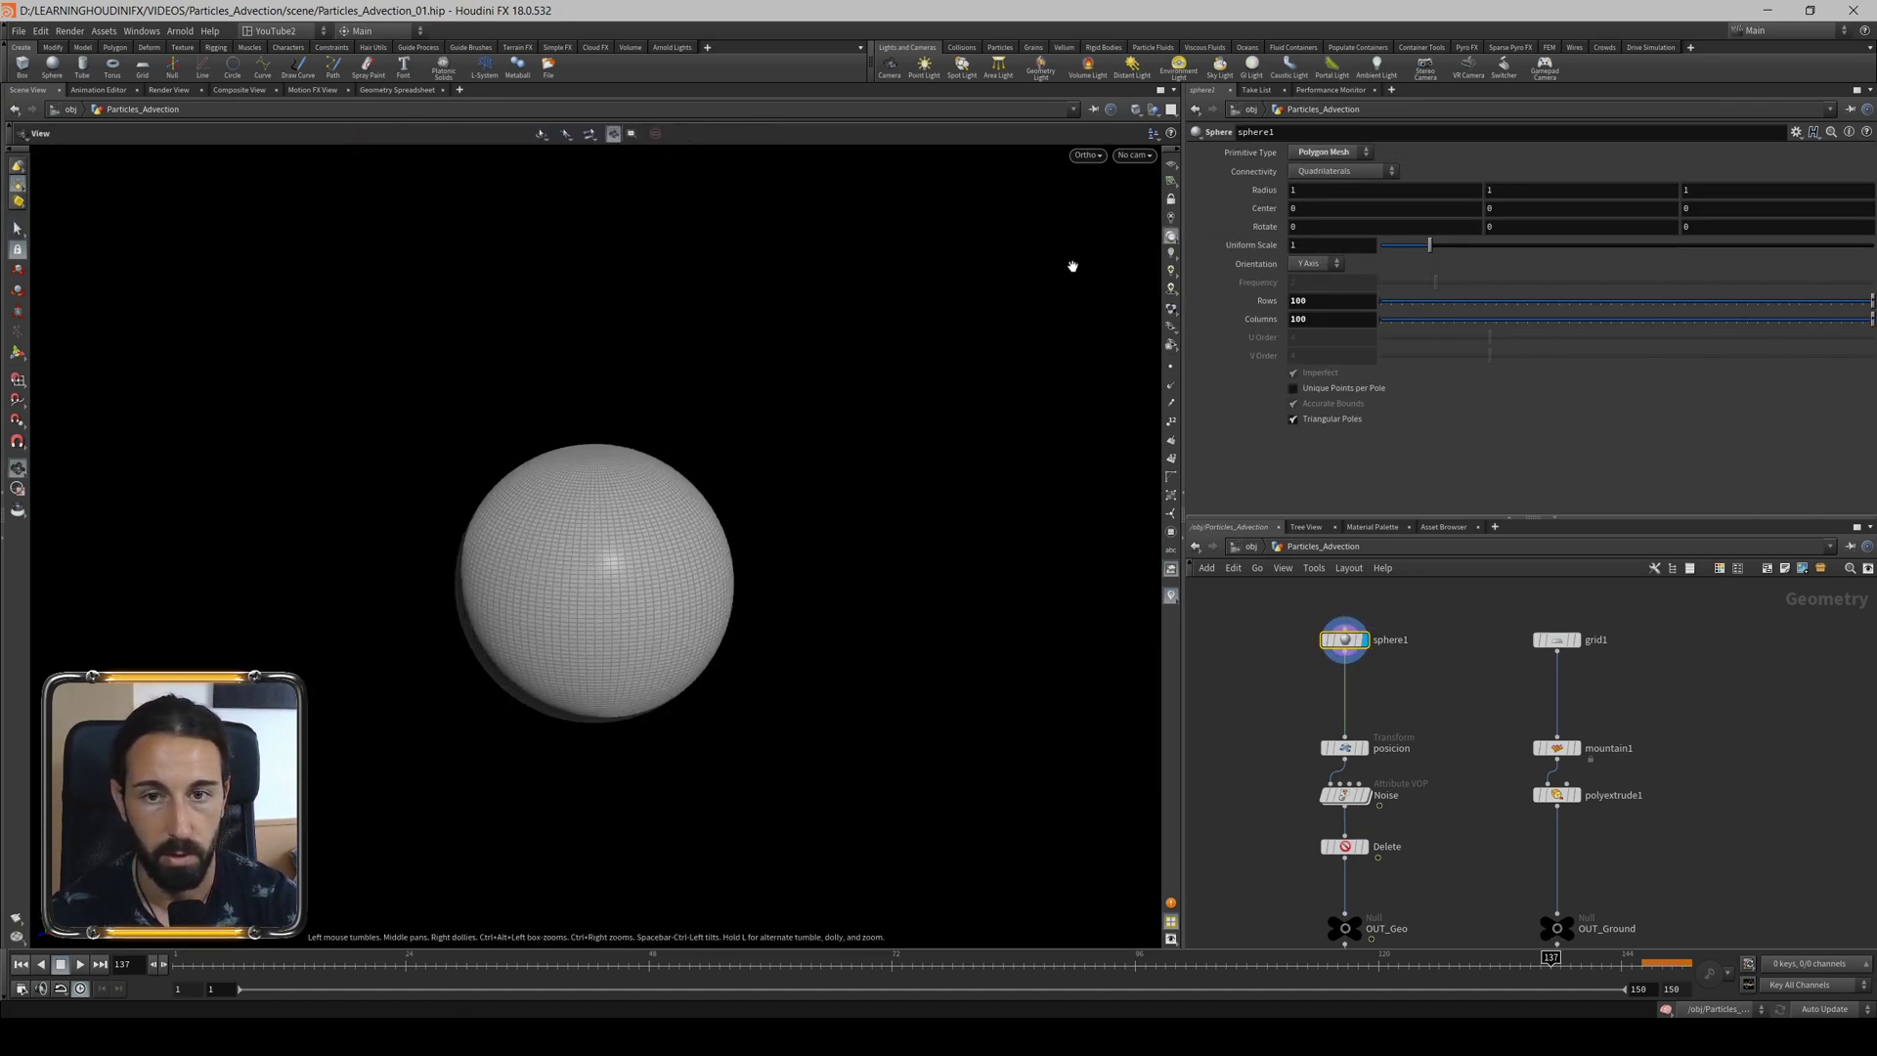
Orbit until the ground grid shows, then display posicion's scaled-up, repositioned sphere.
key("Escape")
mouse_move(742, 474)
left_mouse_down()
mouse_move(682, 557)
mouse_move(797, 616)
mouse_move(620, 575)
mouse_move(721, 544)
left_mouse_up()
scroll(771, 533, "up", 3)
key("s")
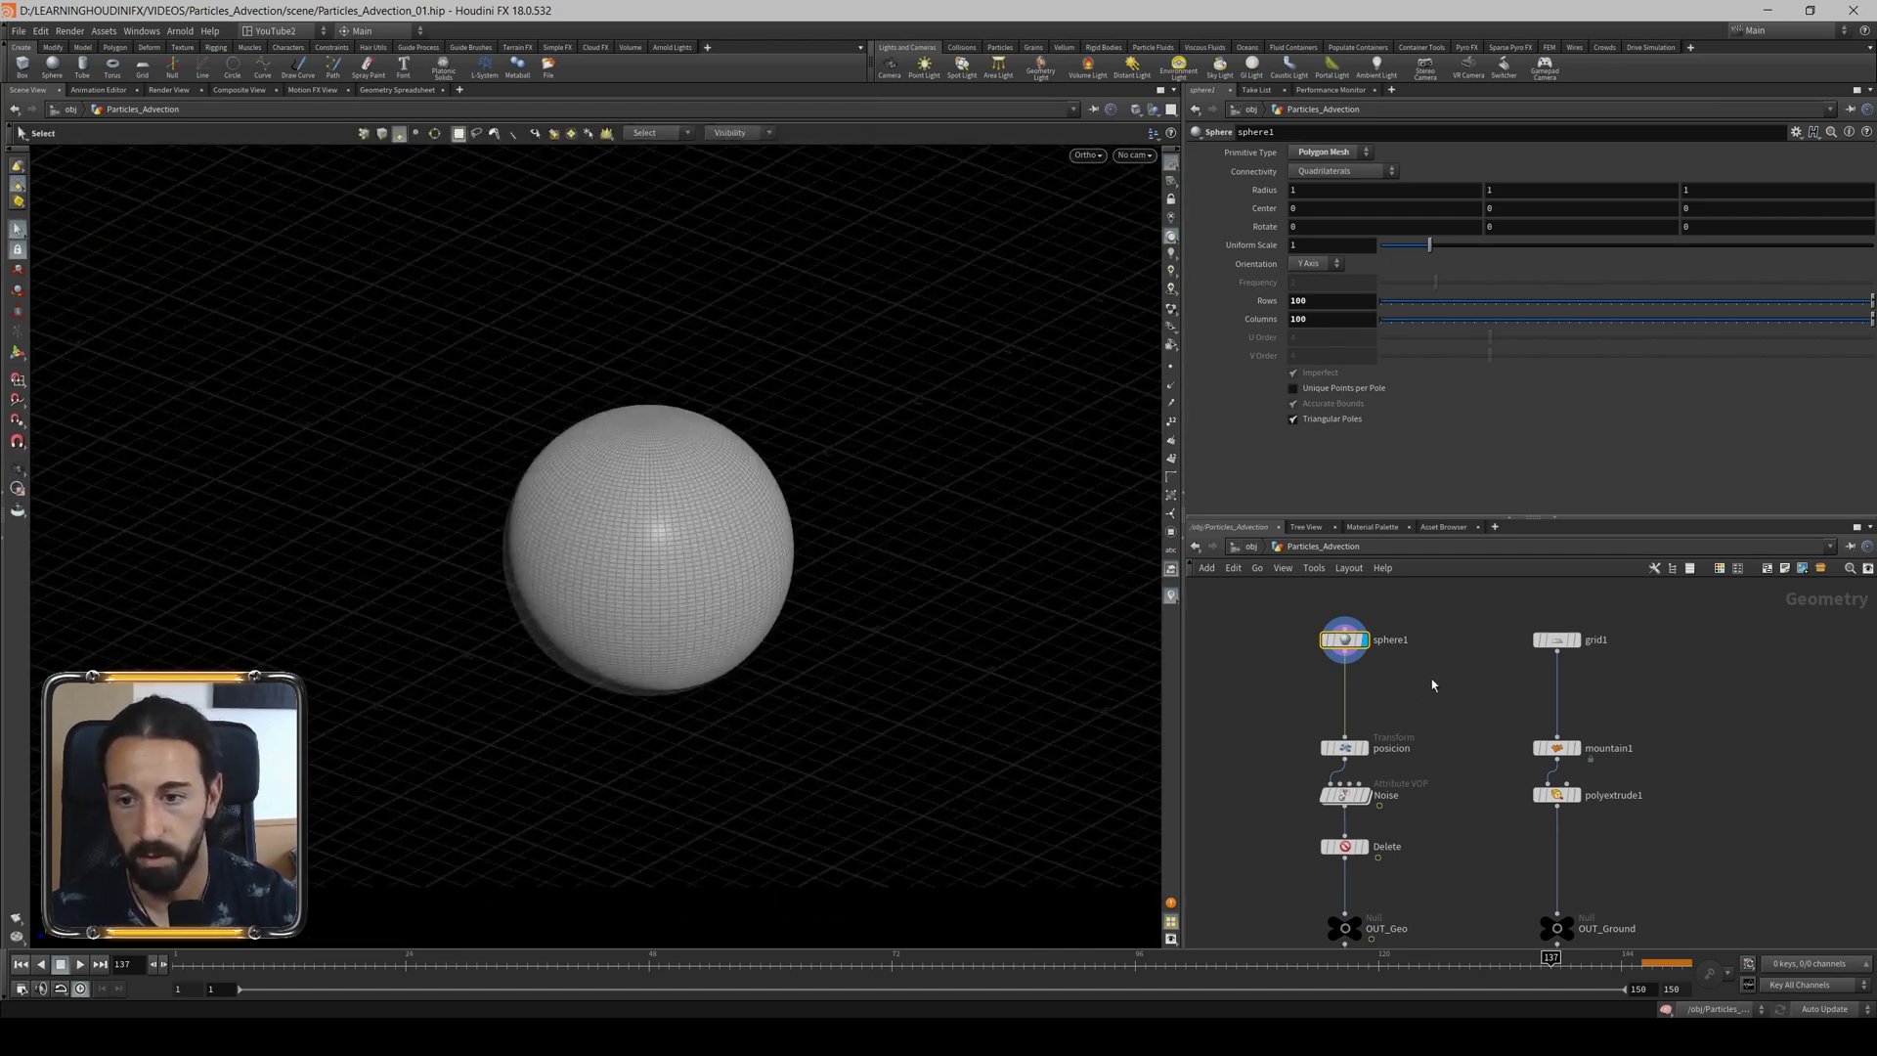
left_click(1344, 748)
Frame the moved sphere and select the Noise node, showing its red-green noise colours.
key("Escape")
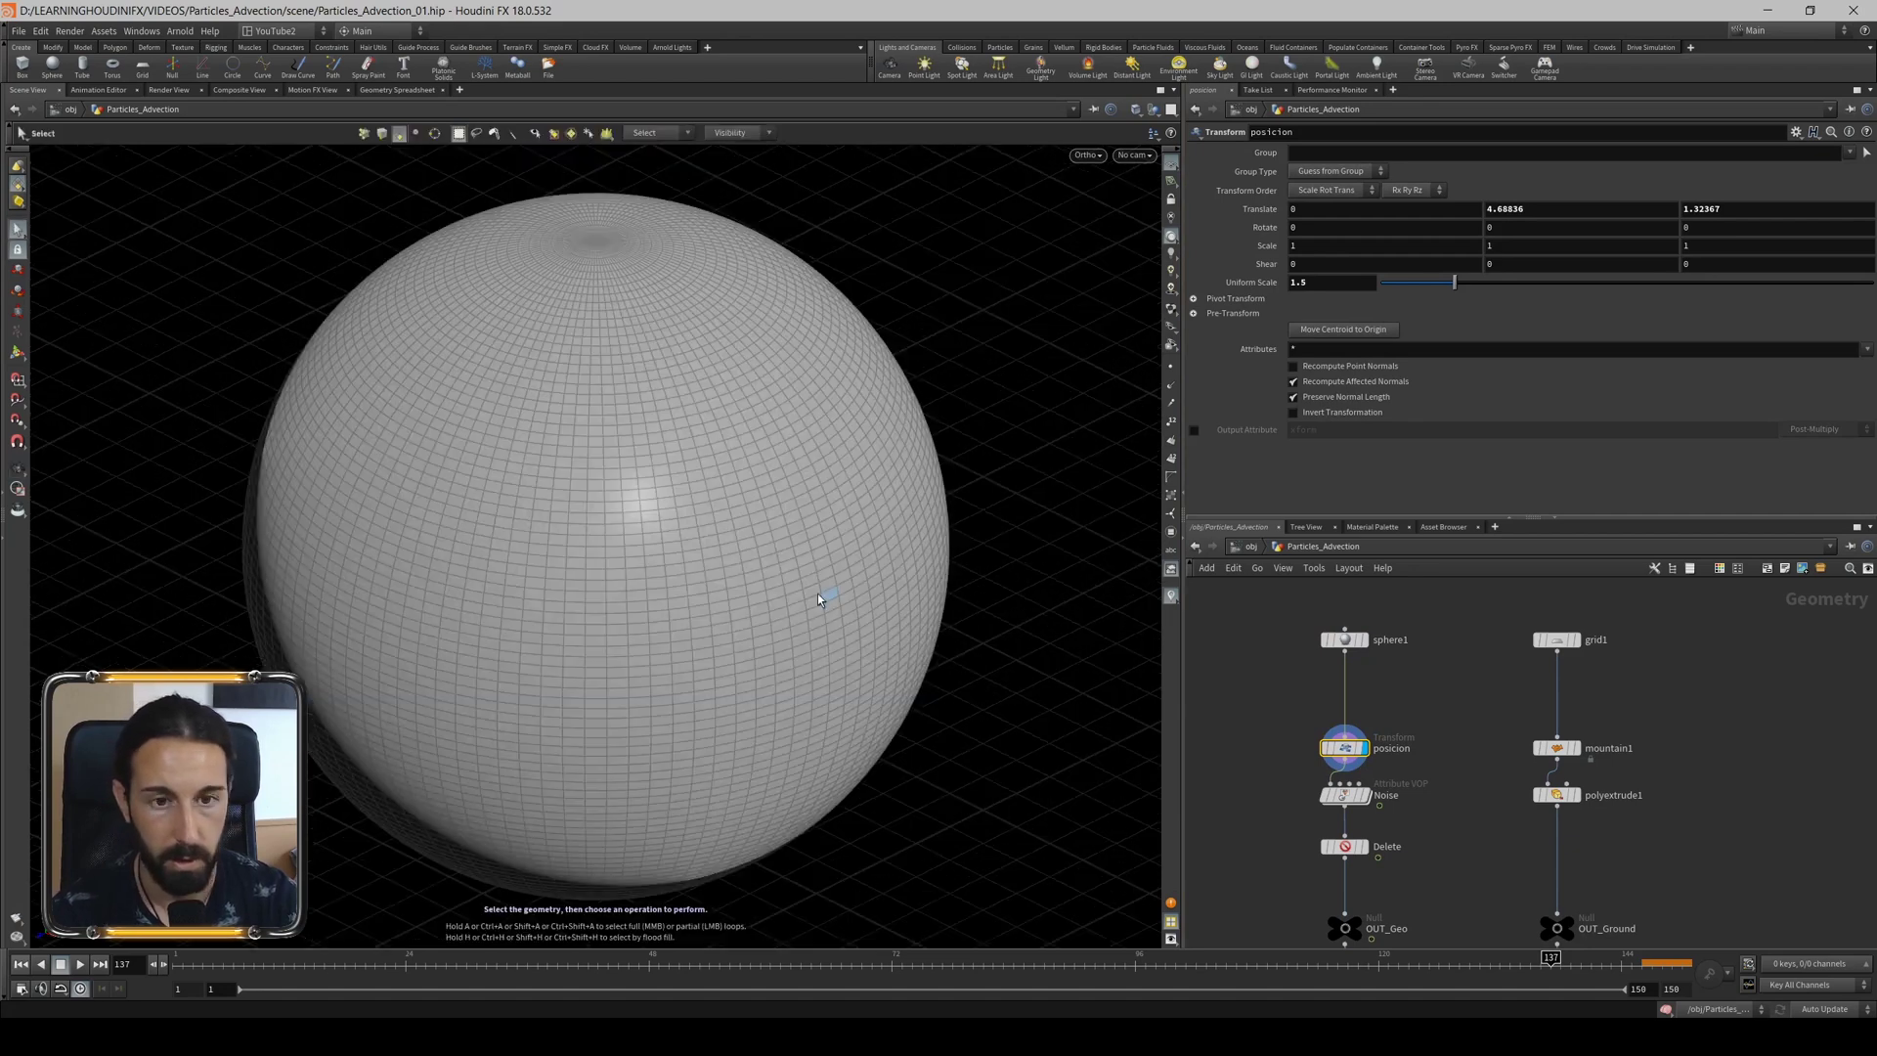
mouse_move(822, 599)
left_mouse_down()
mouse_move(763, 516)
mouse_move(833, 529)
left_mouse_up()
scroll(765, 513, "down", 5)
key("s")
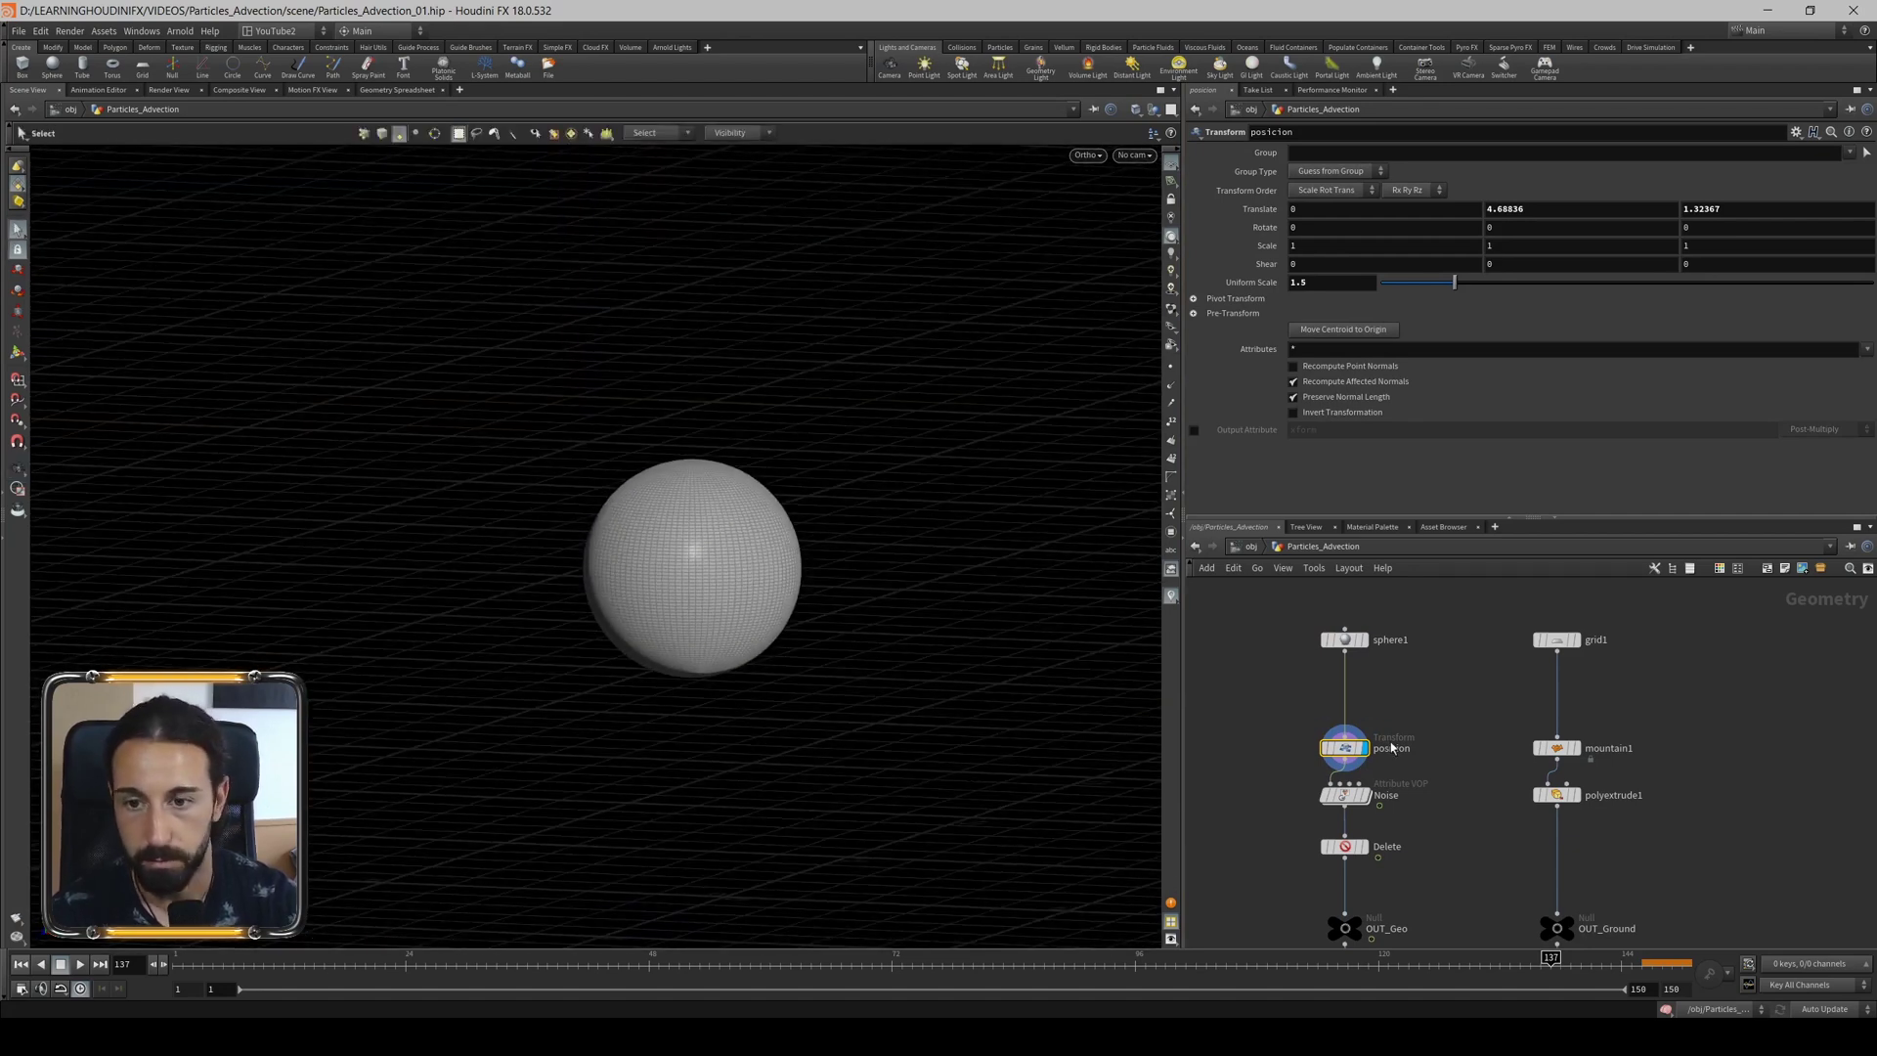
left_click_drag(1277, 792, 1277, 794)
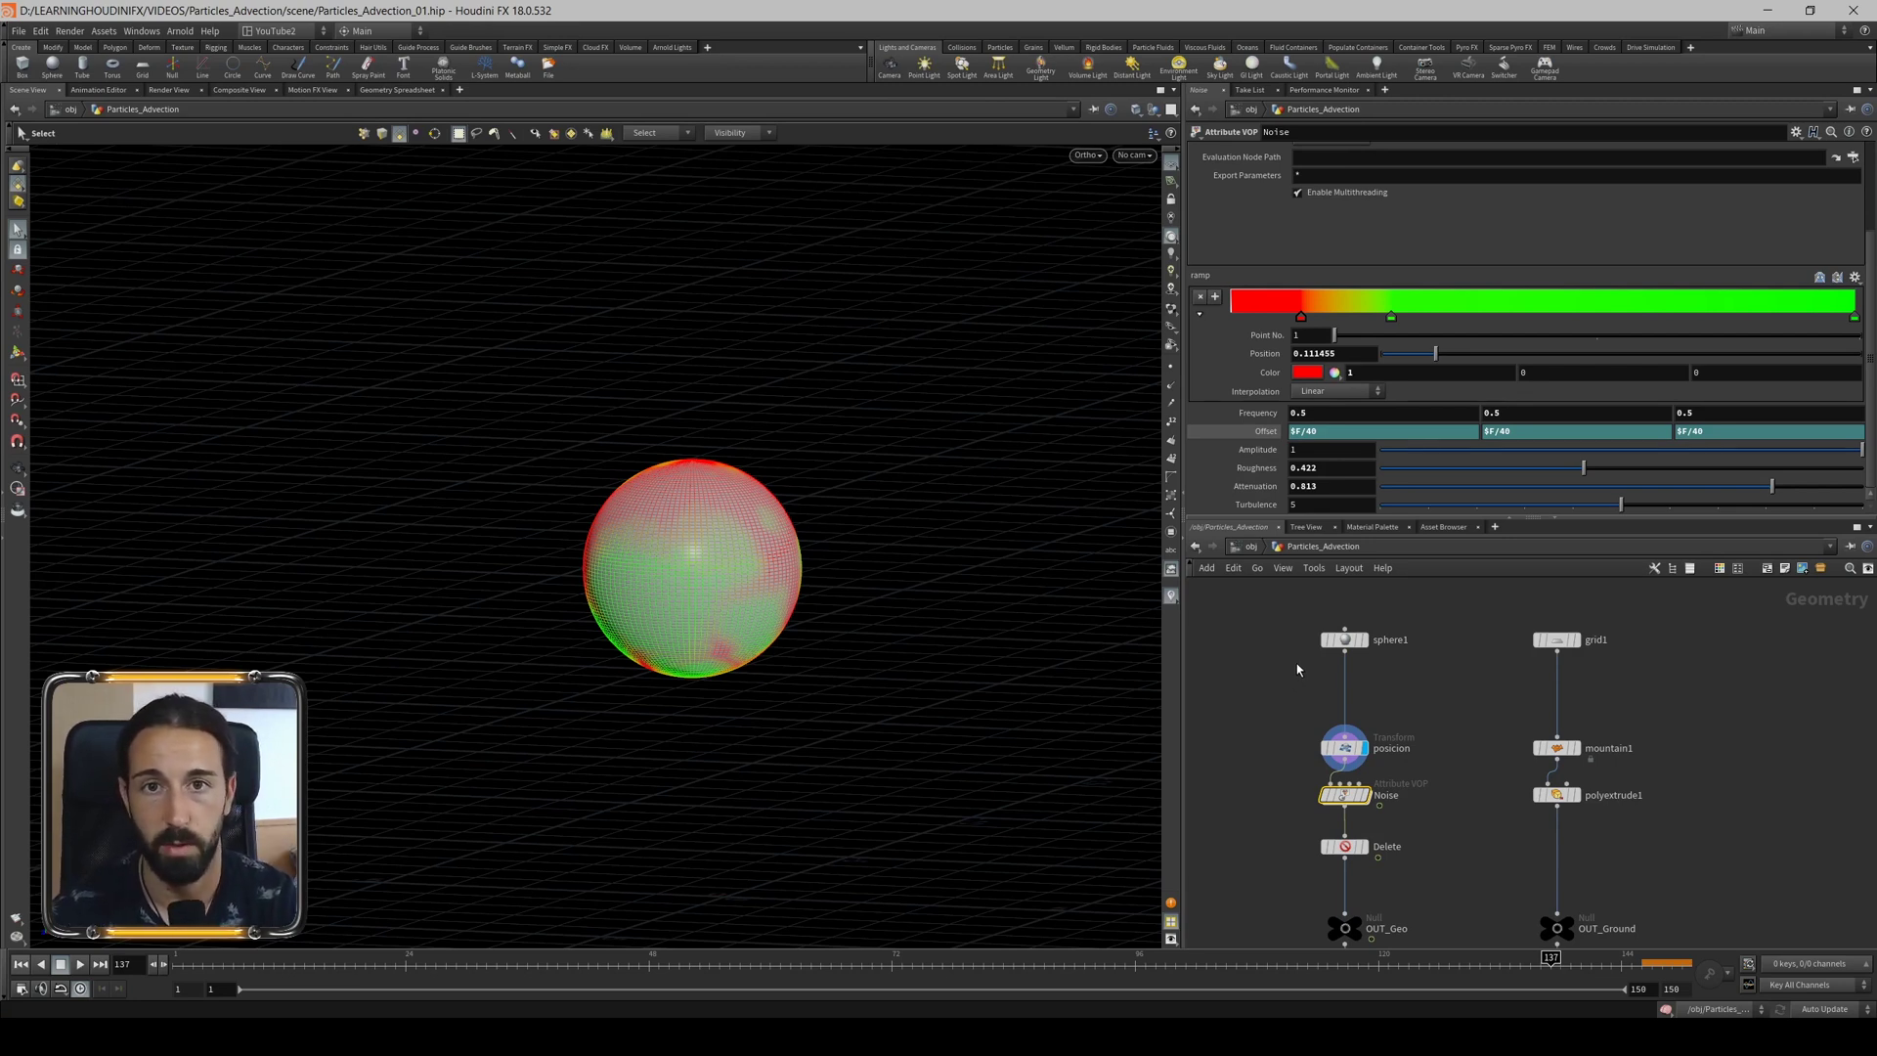
Display the Noise node and play the animation, stopping around frame 66.
scroll(1422, 812, "up", 3)
middle_click_drag(1427, 800, 1633, 721)
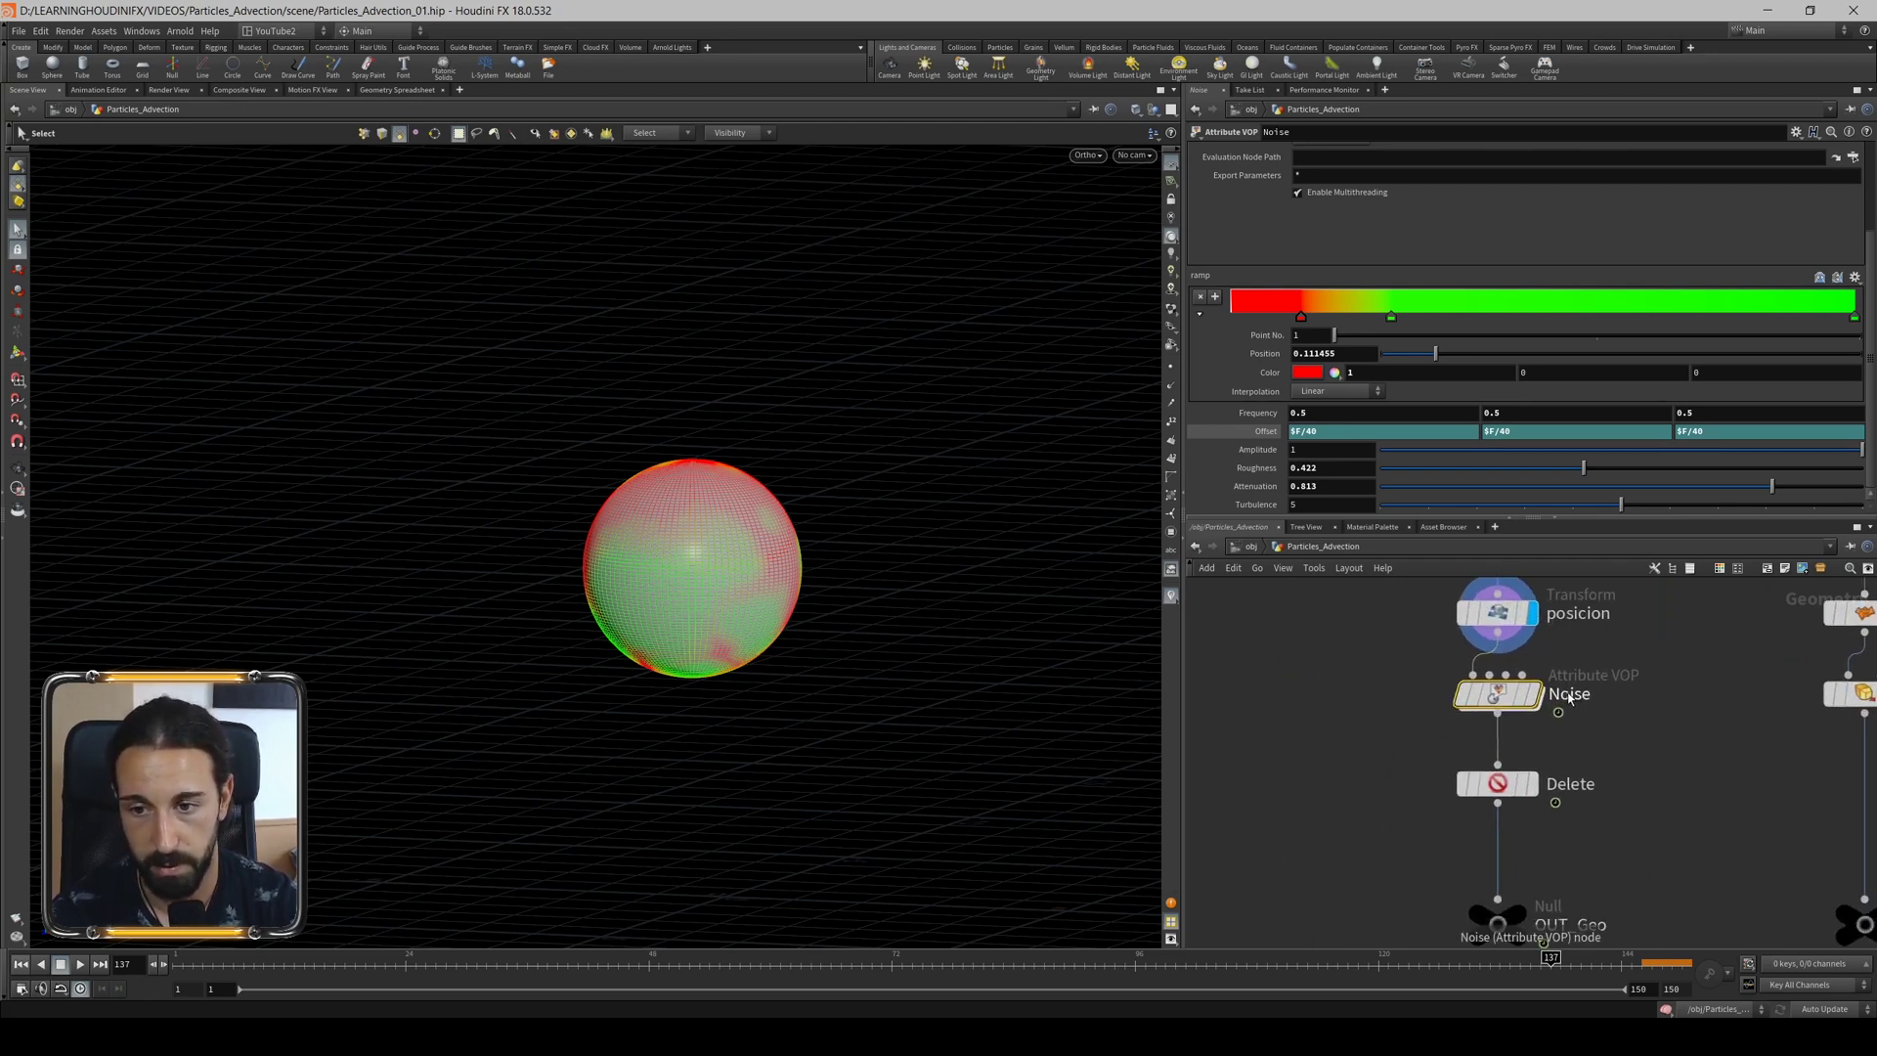
left_click(1515, 706)
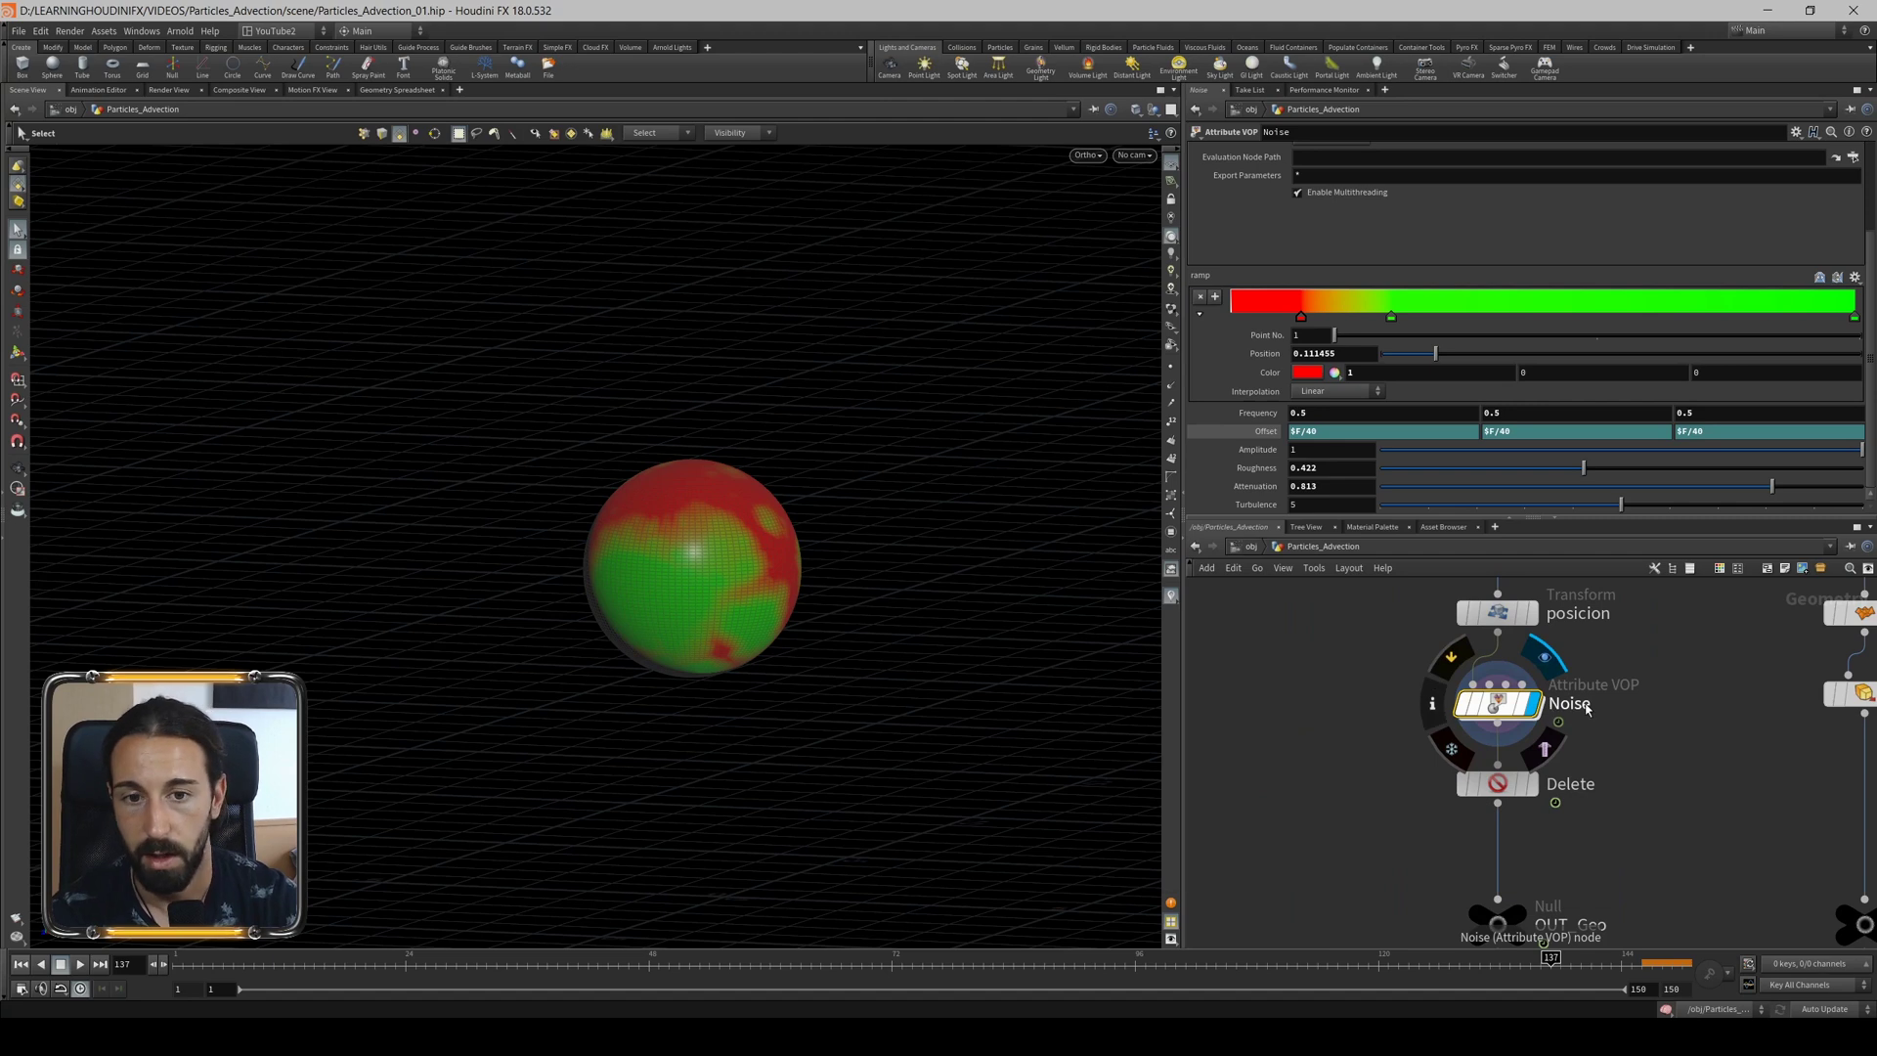
left_click(1511, 707)
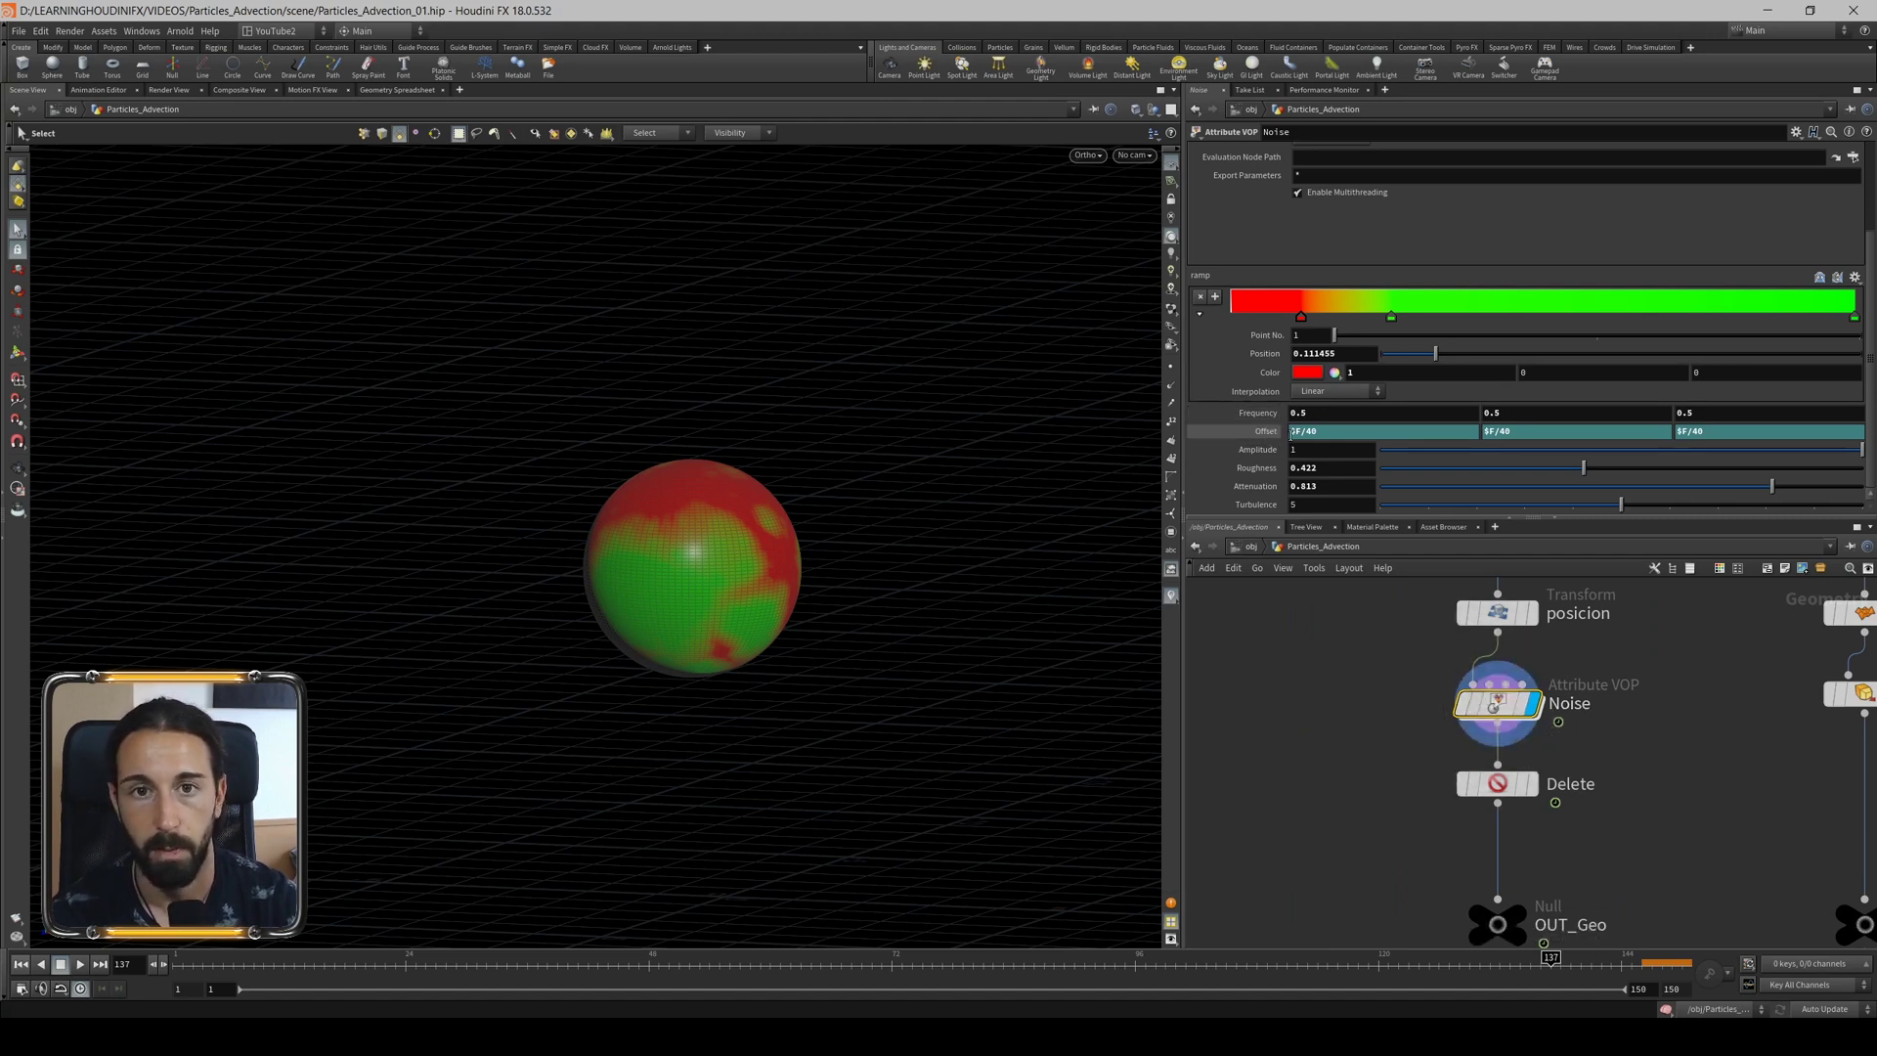
key("Up")
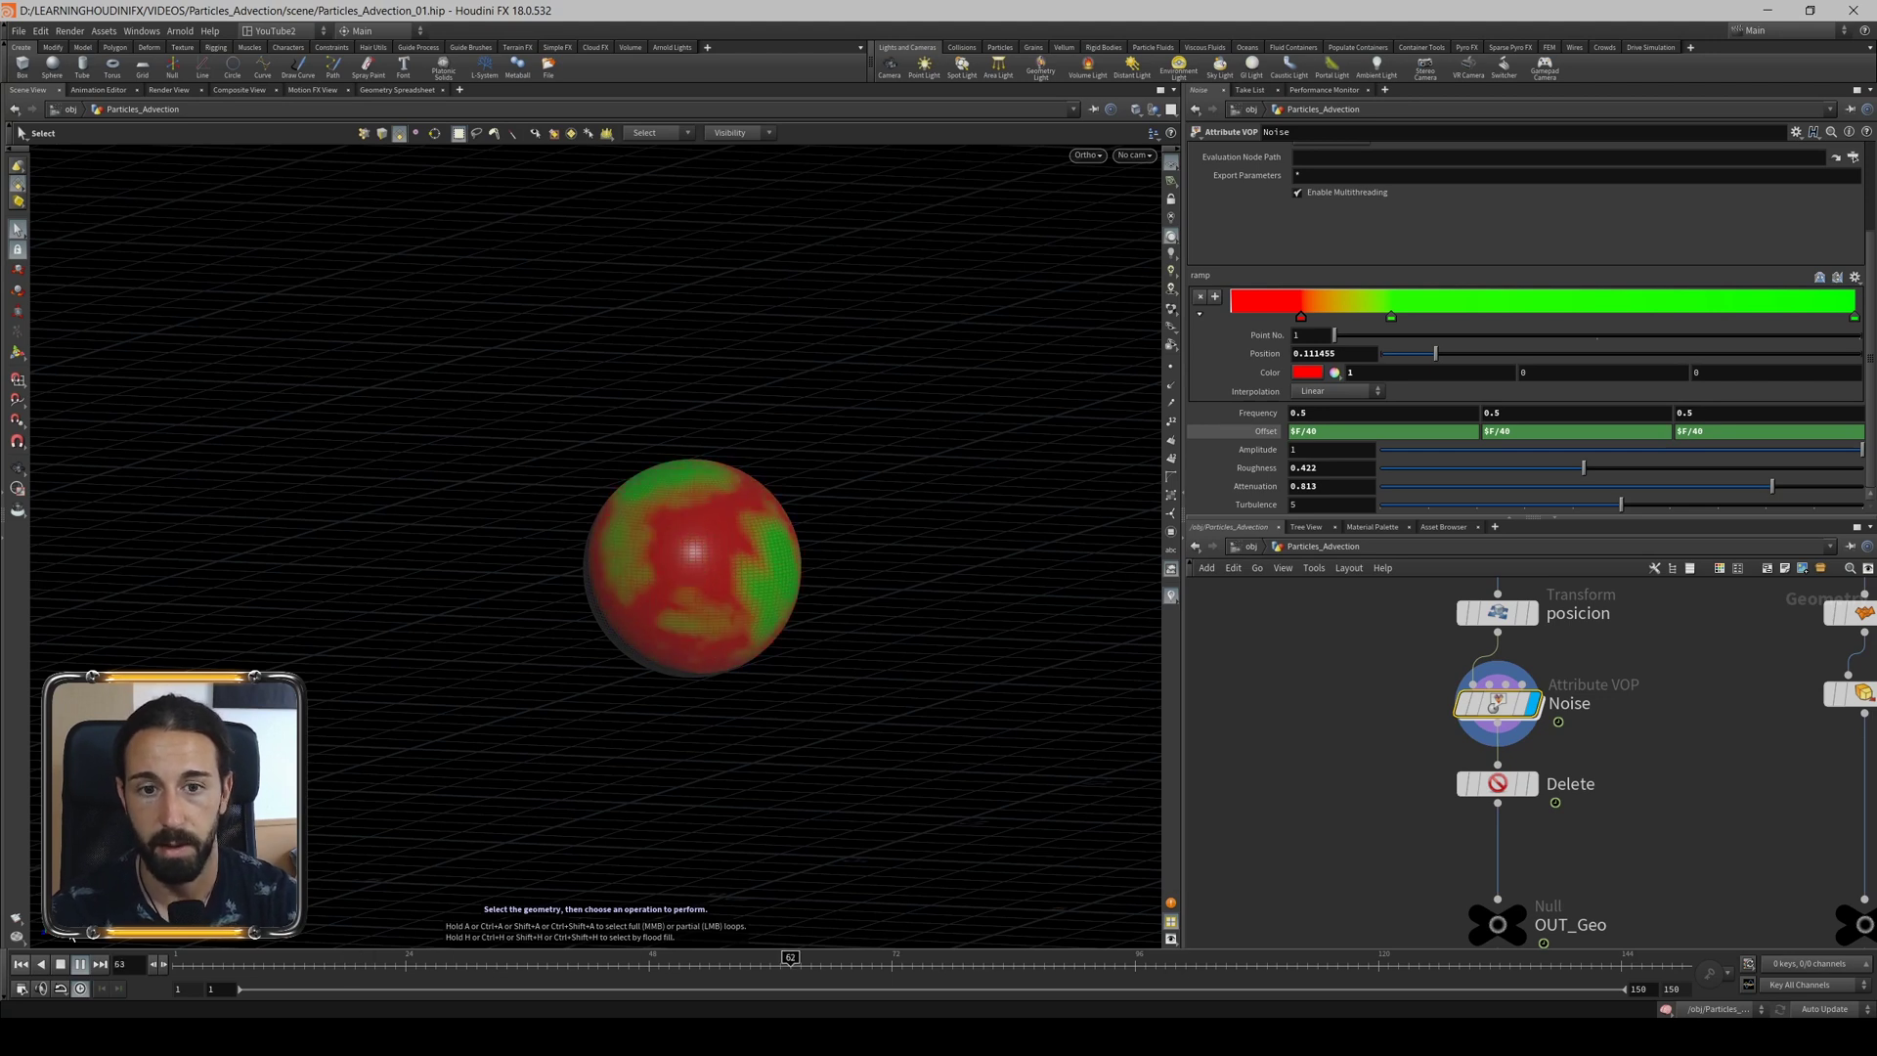
key("Up")
double_click(1497, 703)
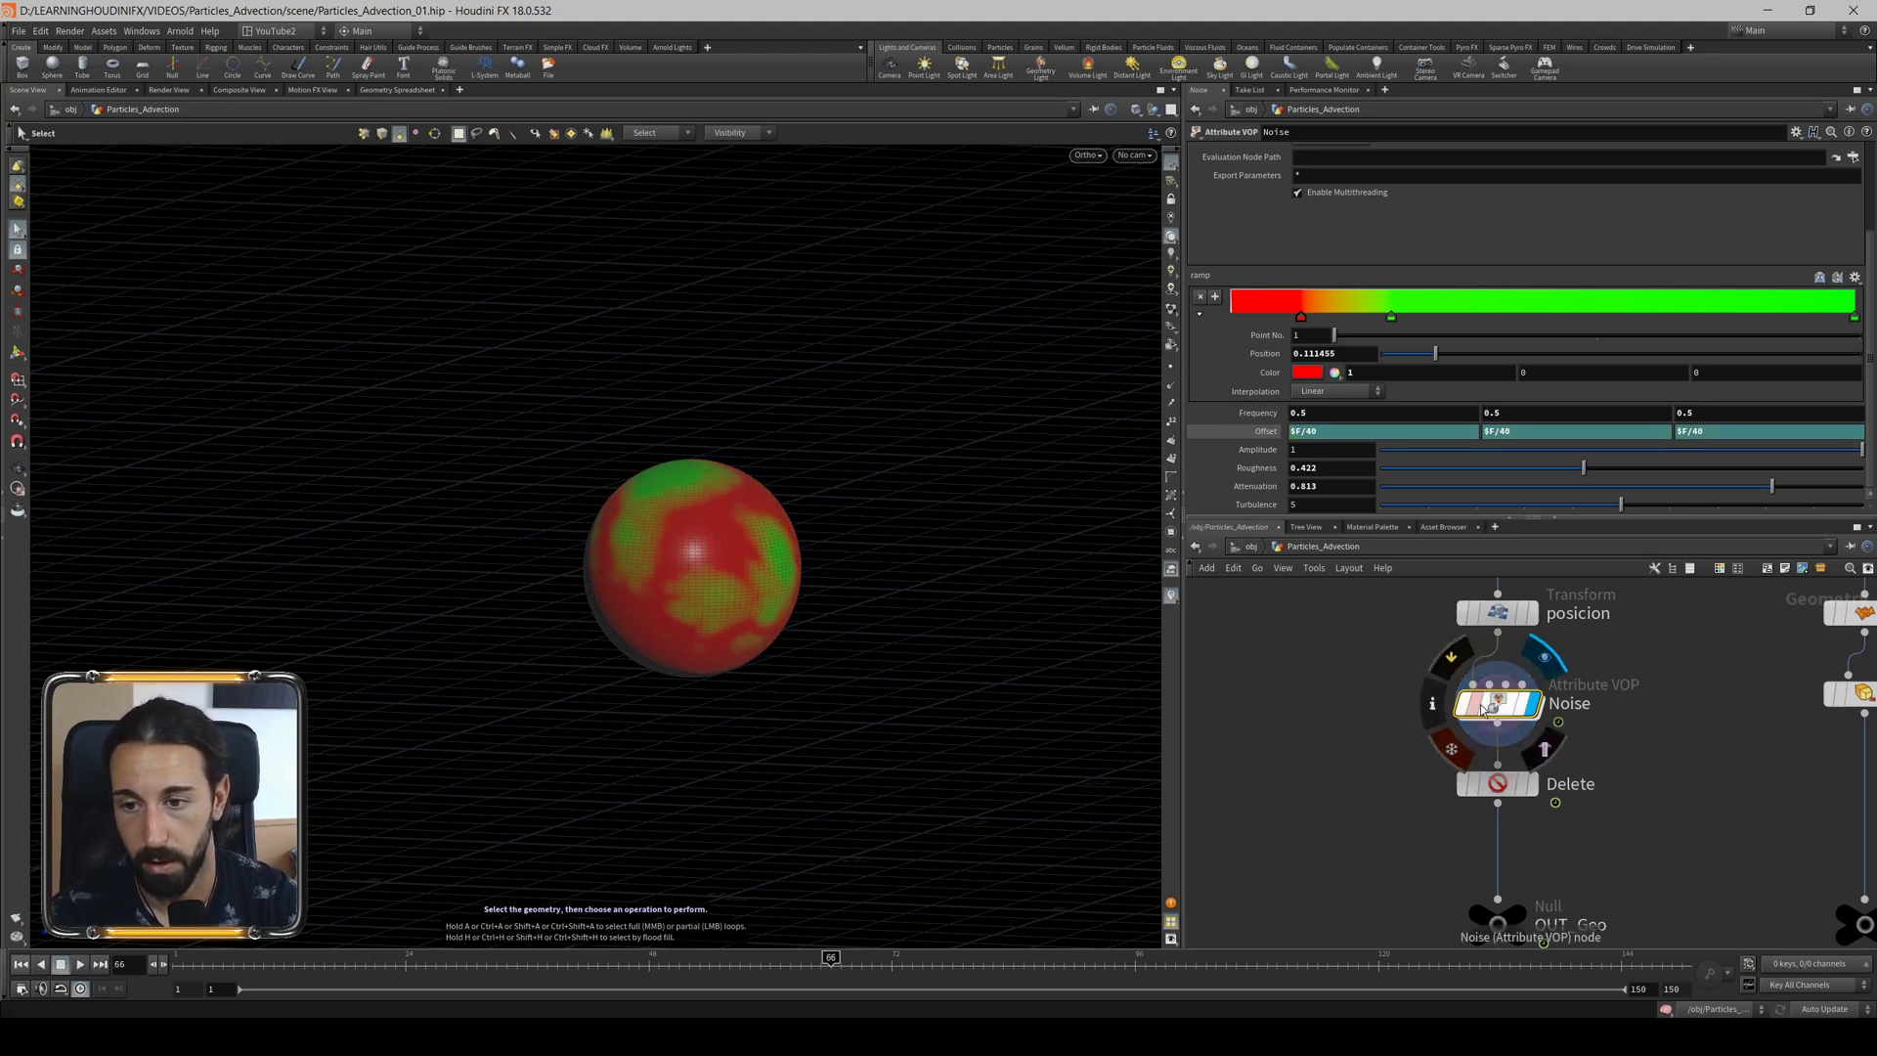
scroll(1413, 677, "up", 3)
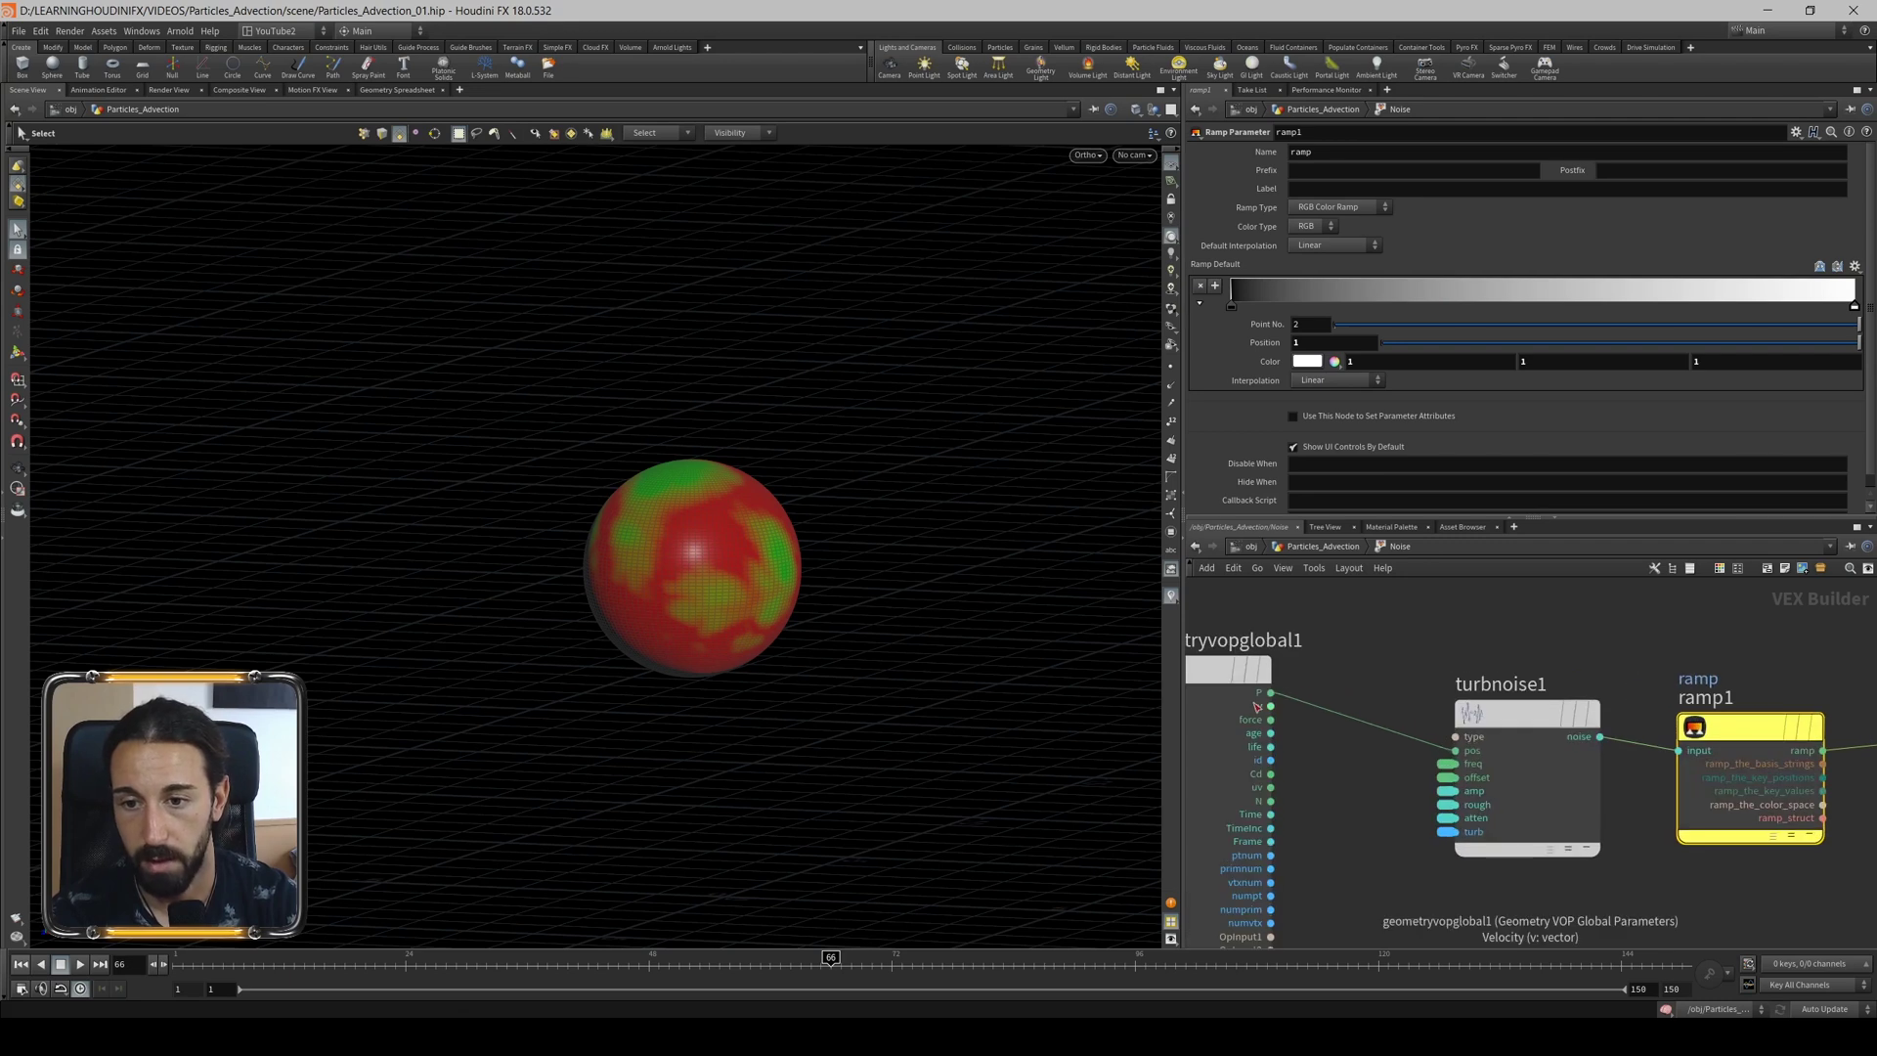
middle_click_drag(1574, 671, 1373, 689)
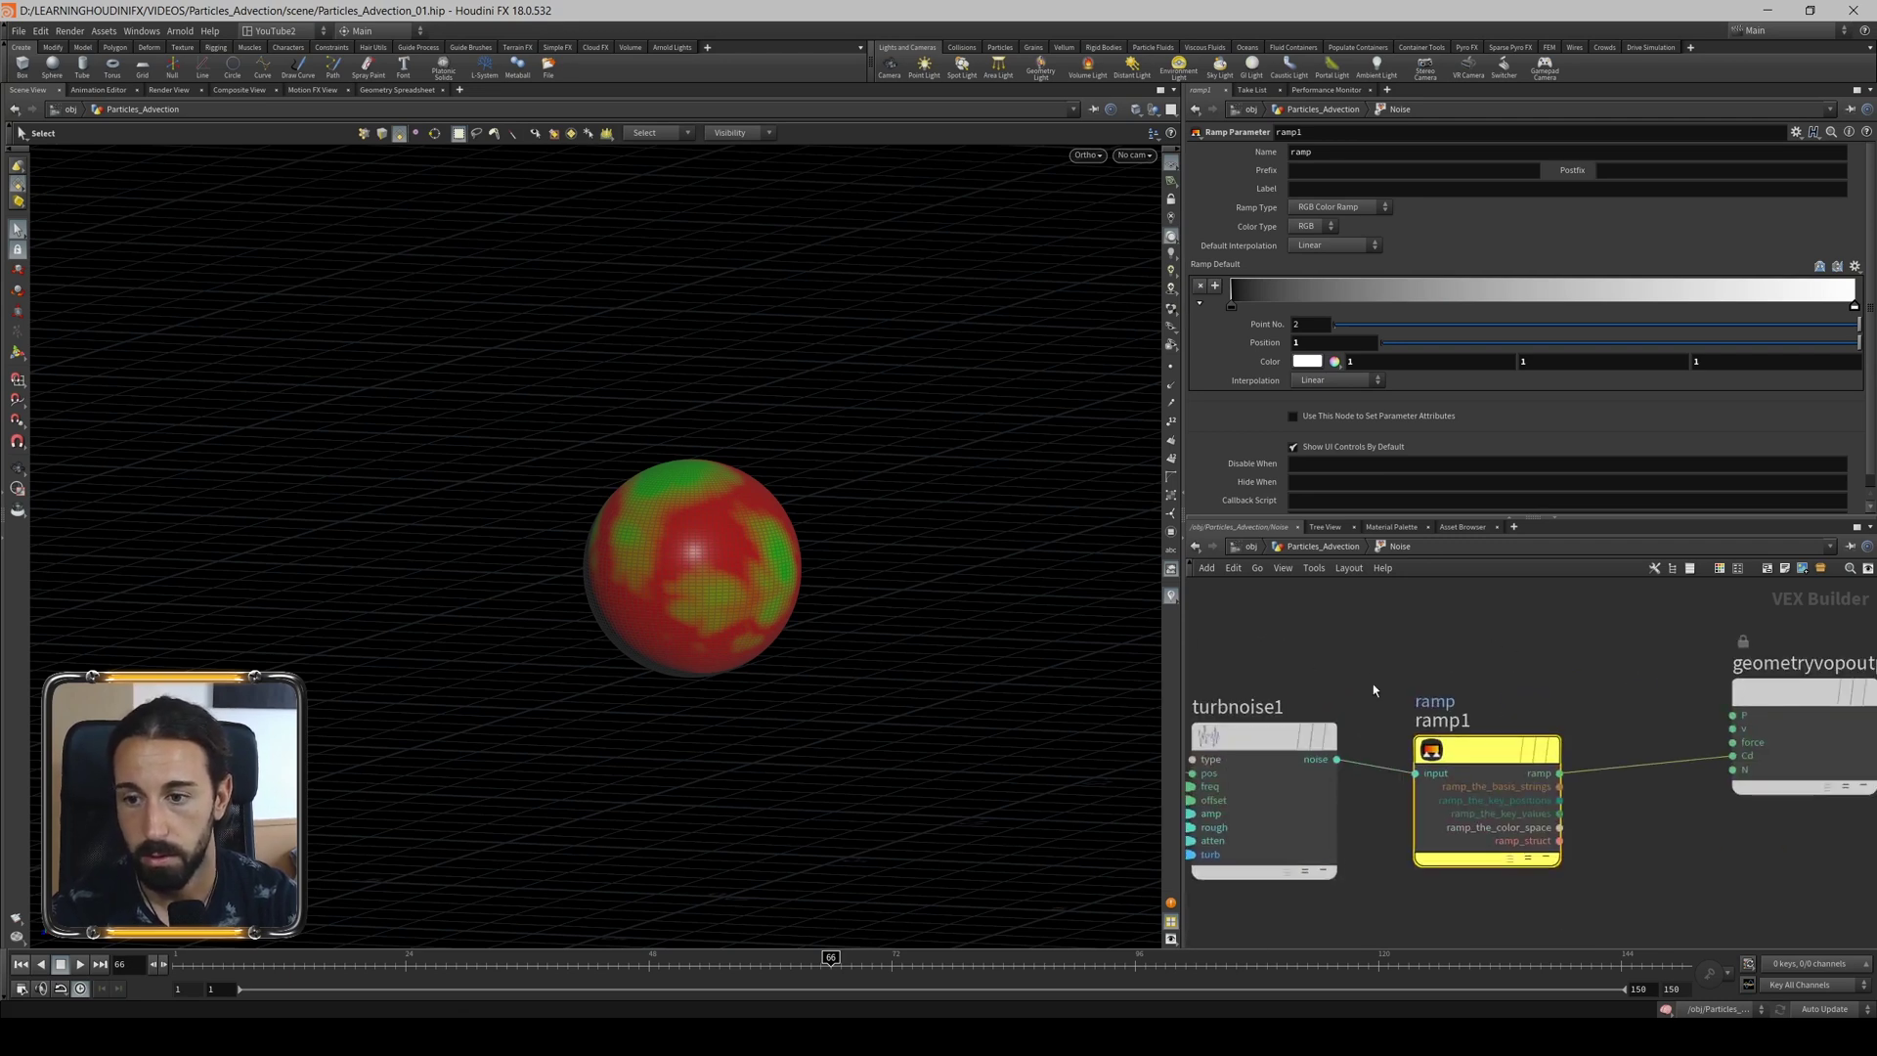
scroll(1715, 747, "up", 3)
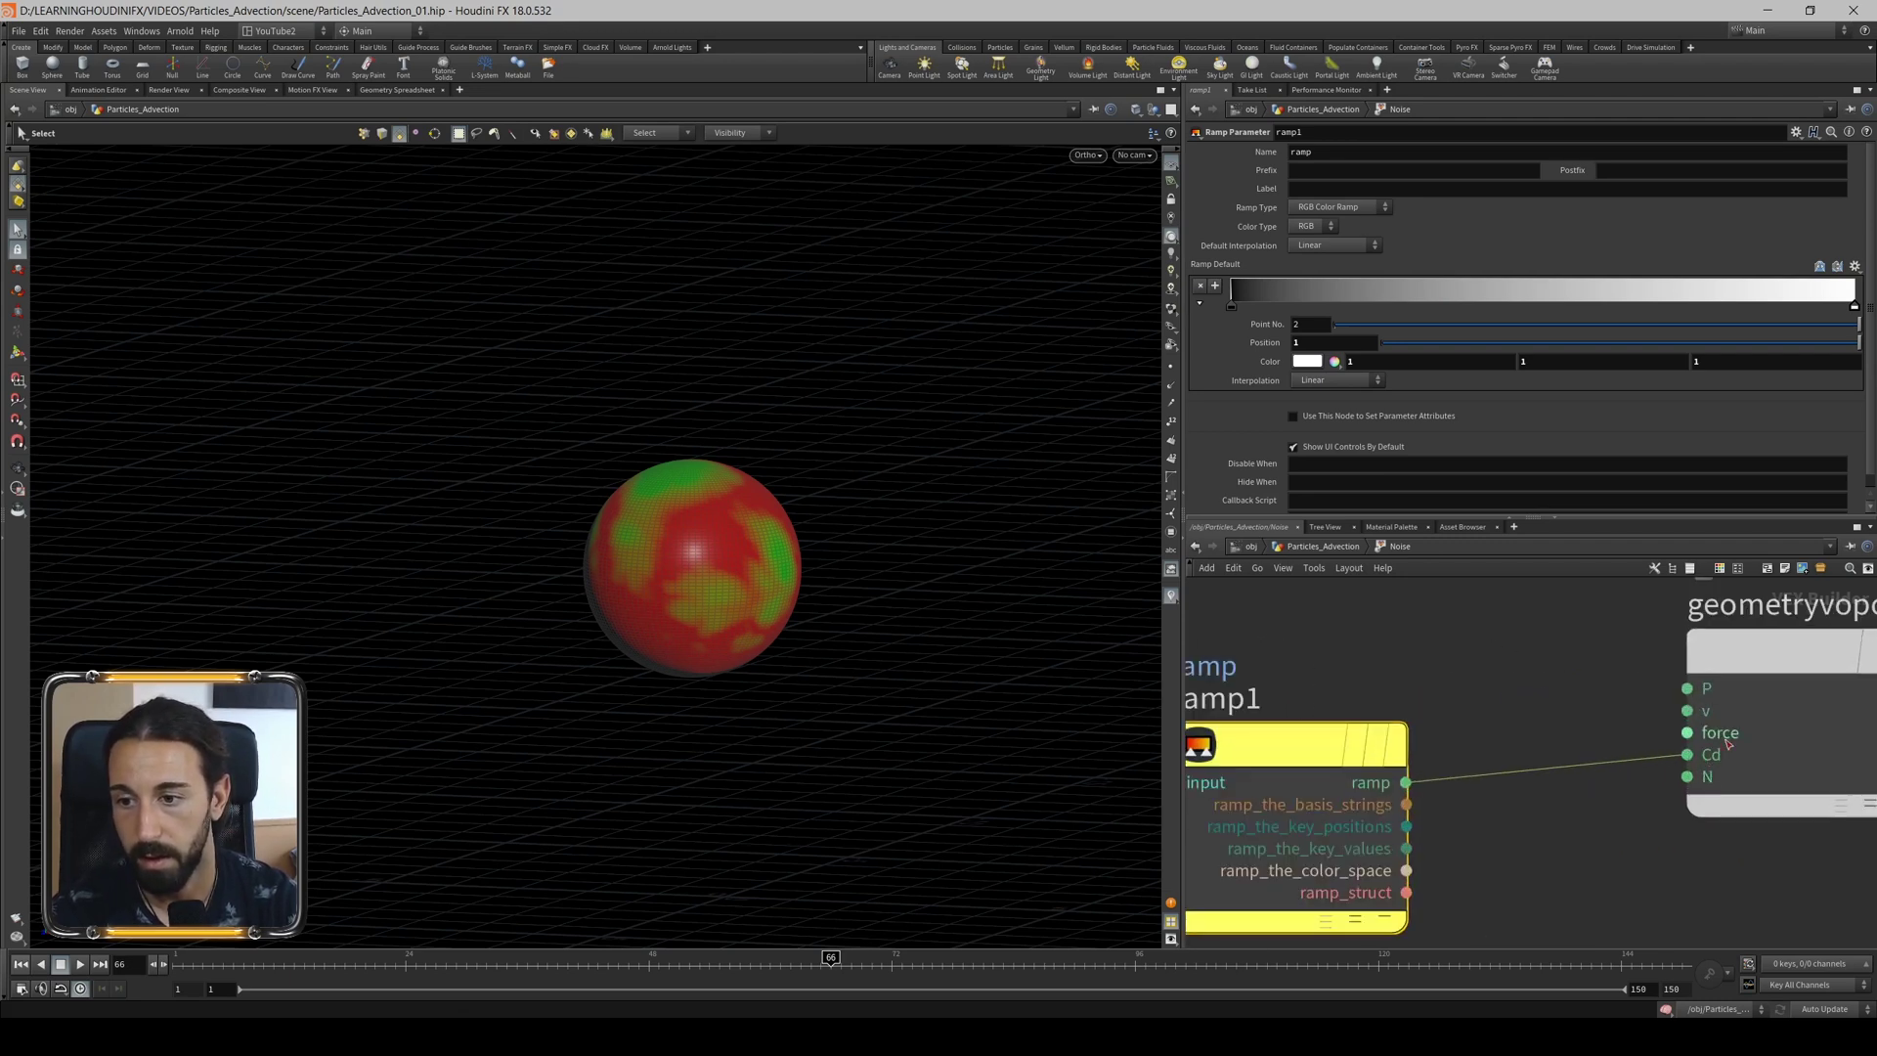
middle_click_drag(1484, 719, 1570, 696)
left_click(1344, 551)
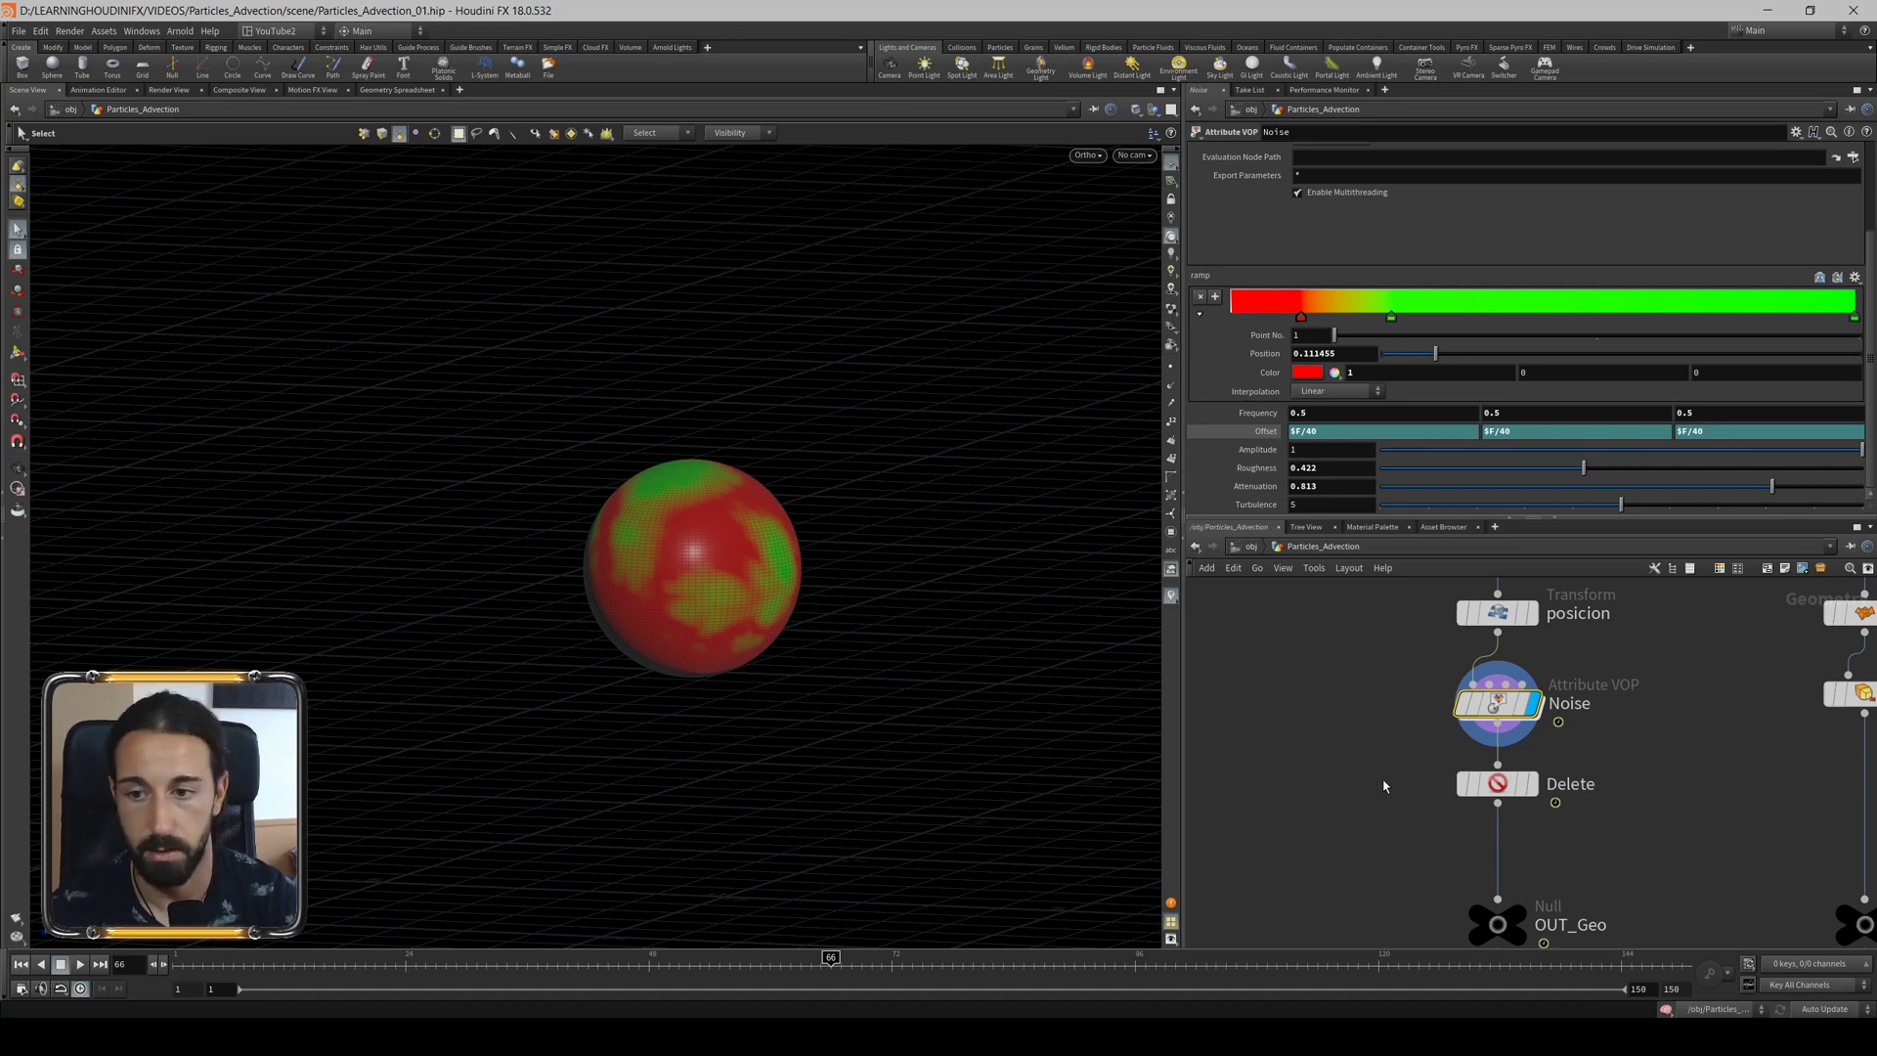
Display the Delete node's holed sphere, then the OUT_Geo output, at the timeline start.
left_click(1532, 783)
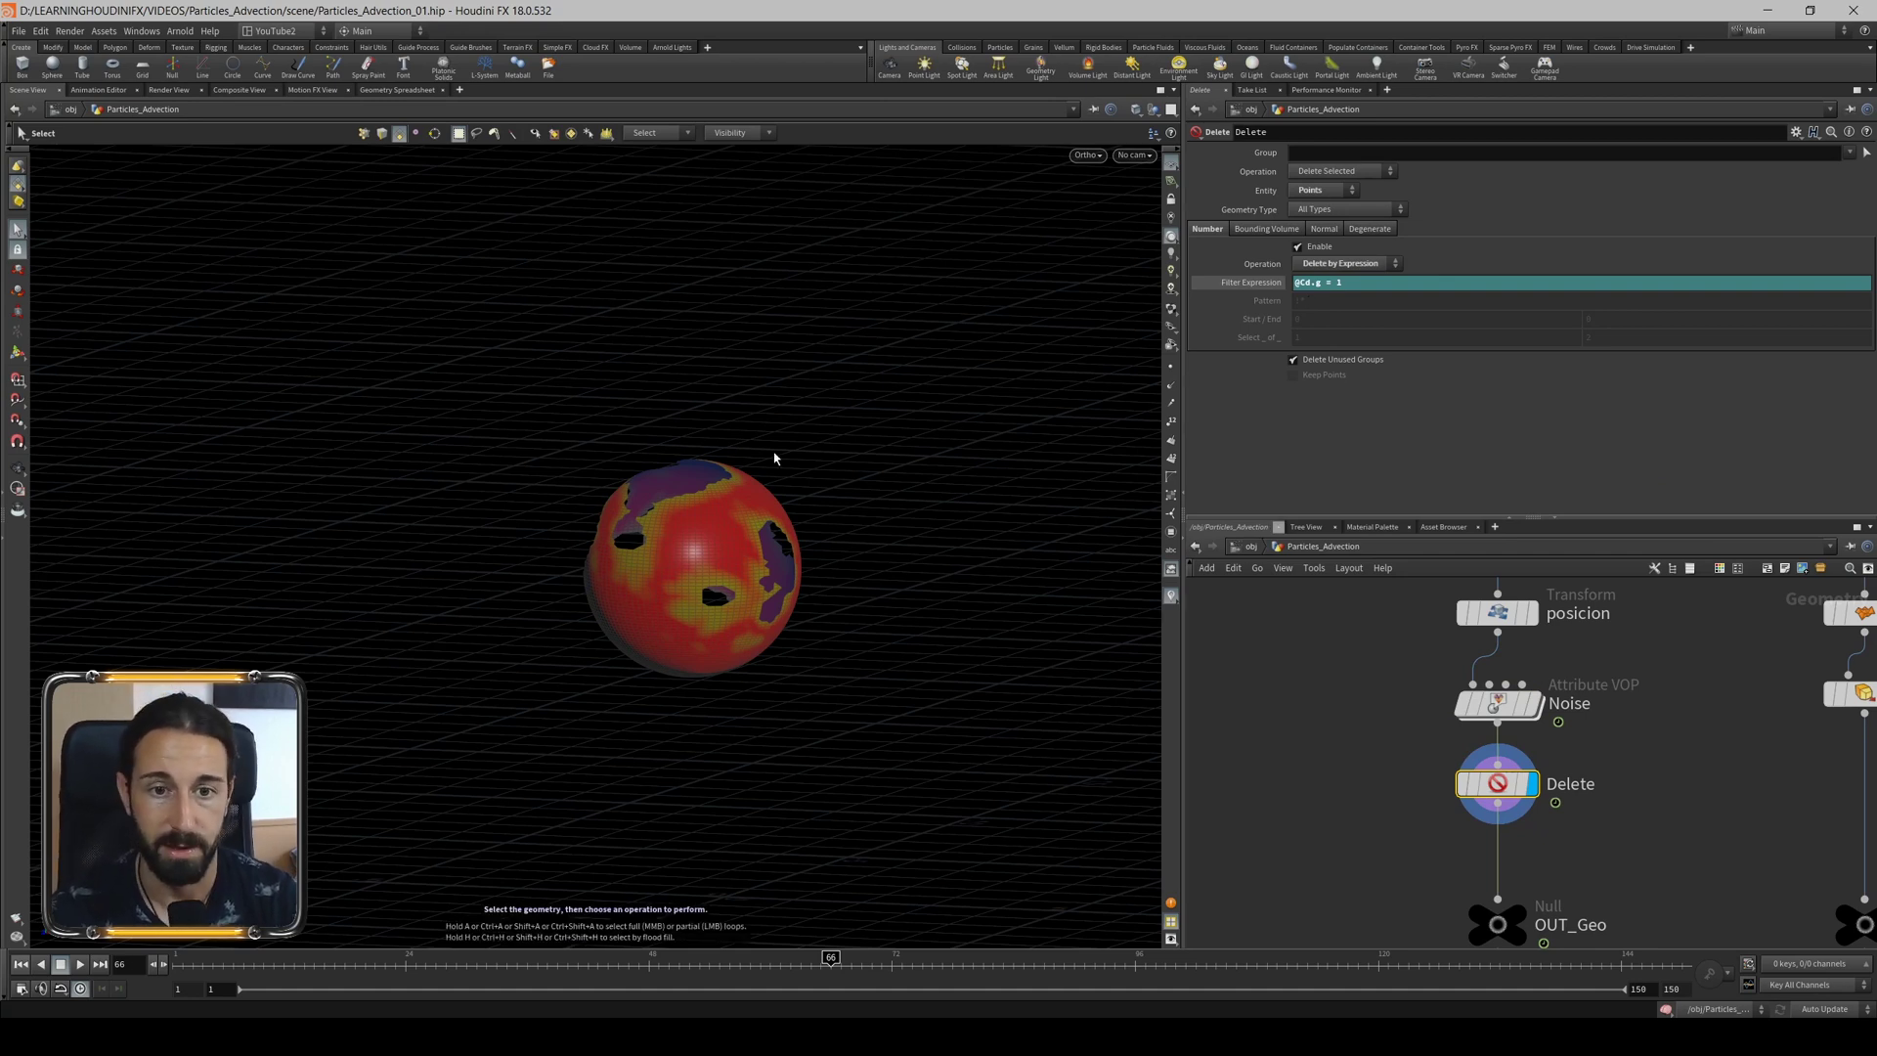
middle_click_drag(1527, 918, 1497, 681)
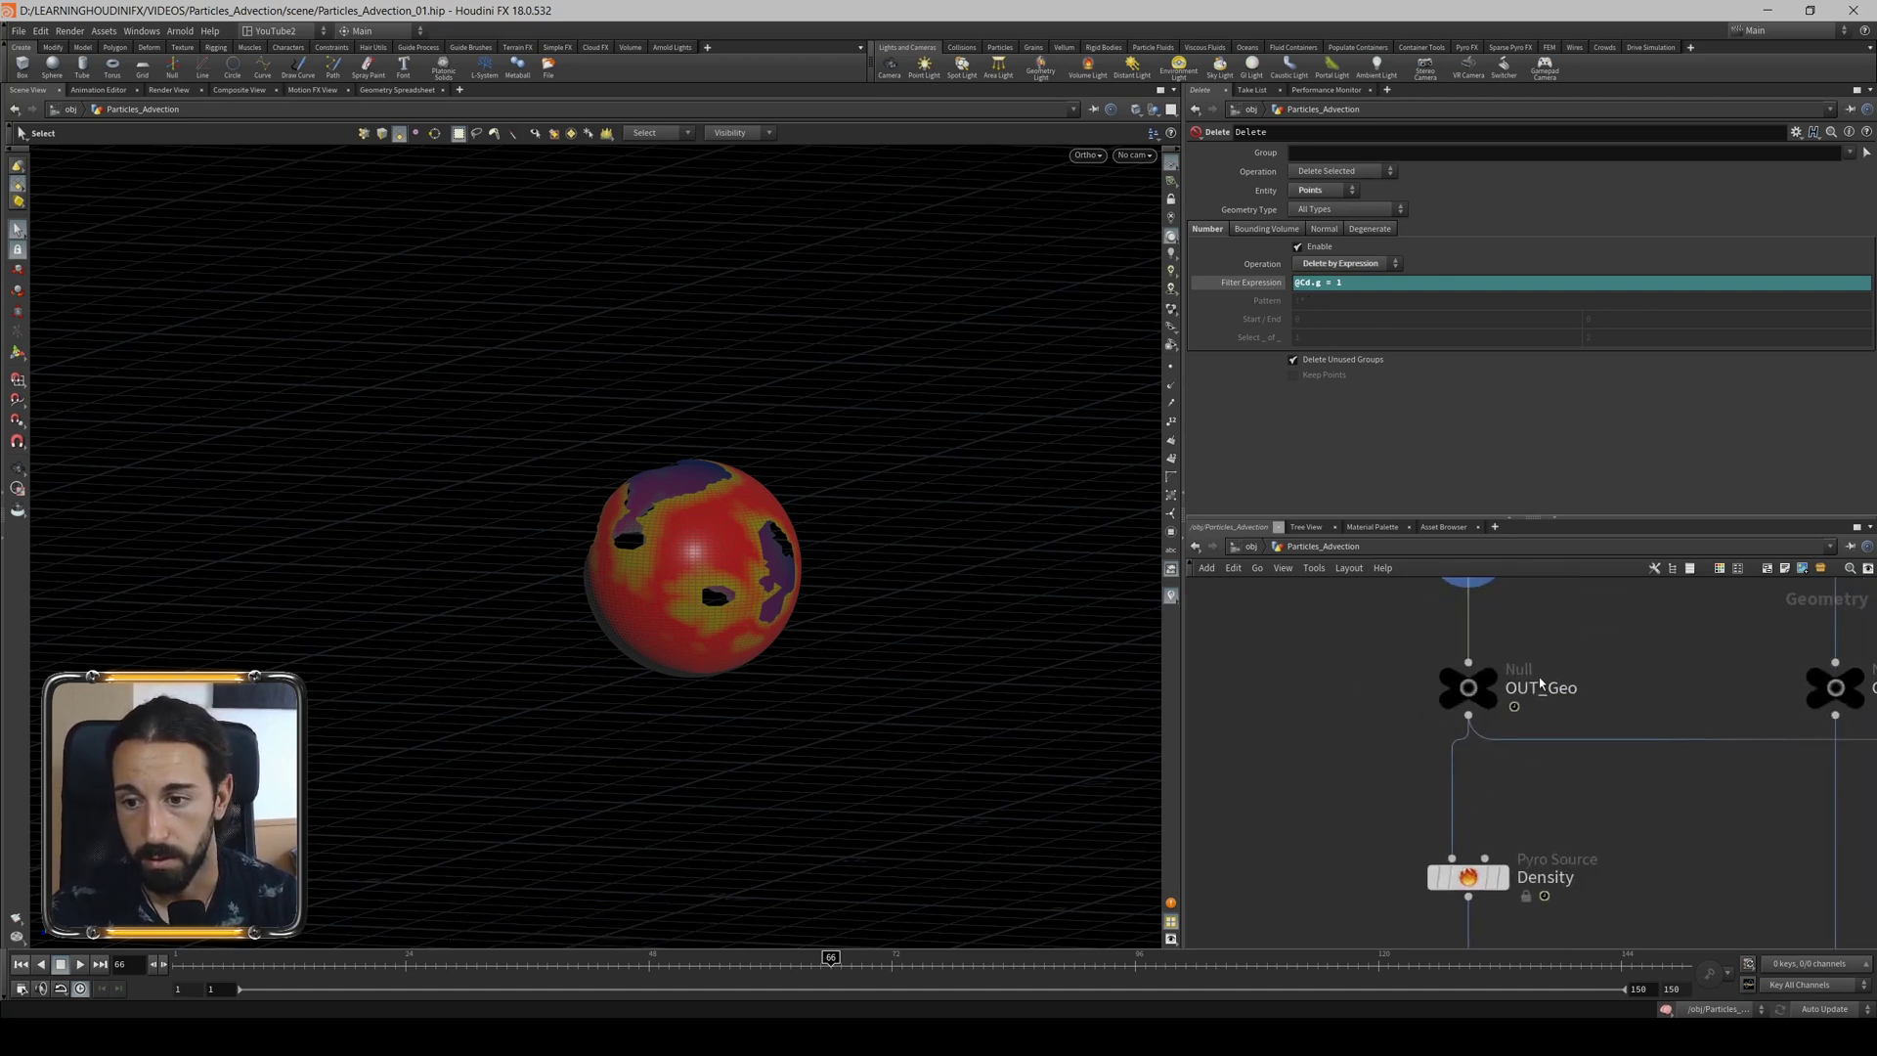
left_click(1497, 681)
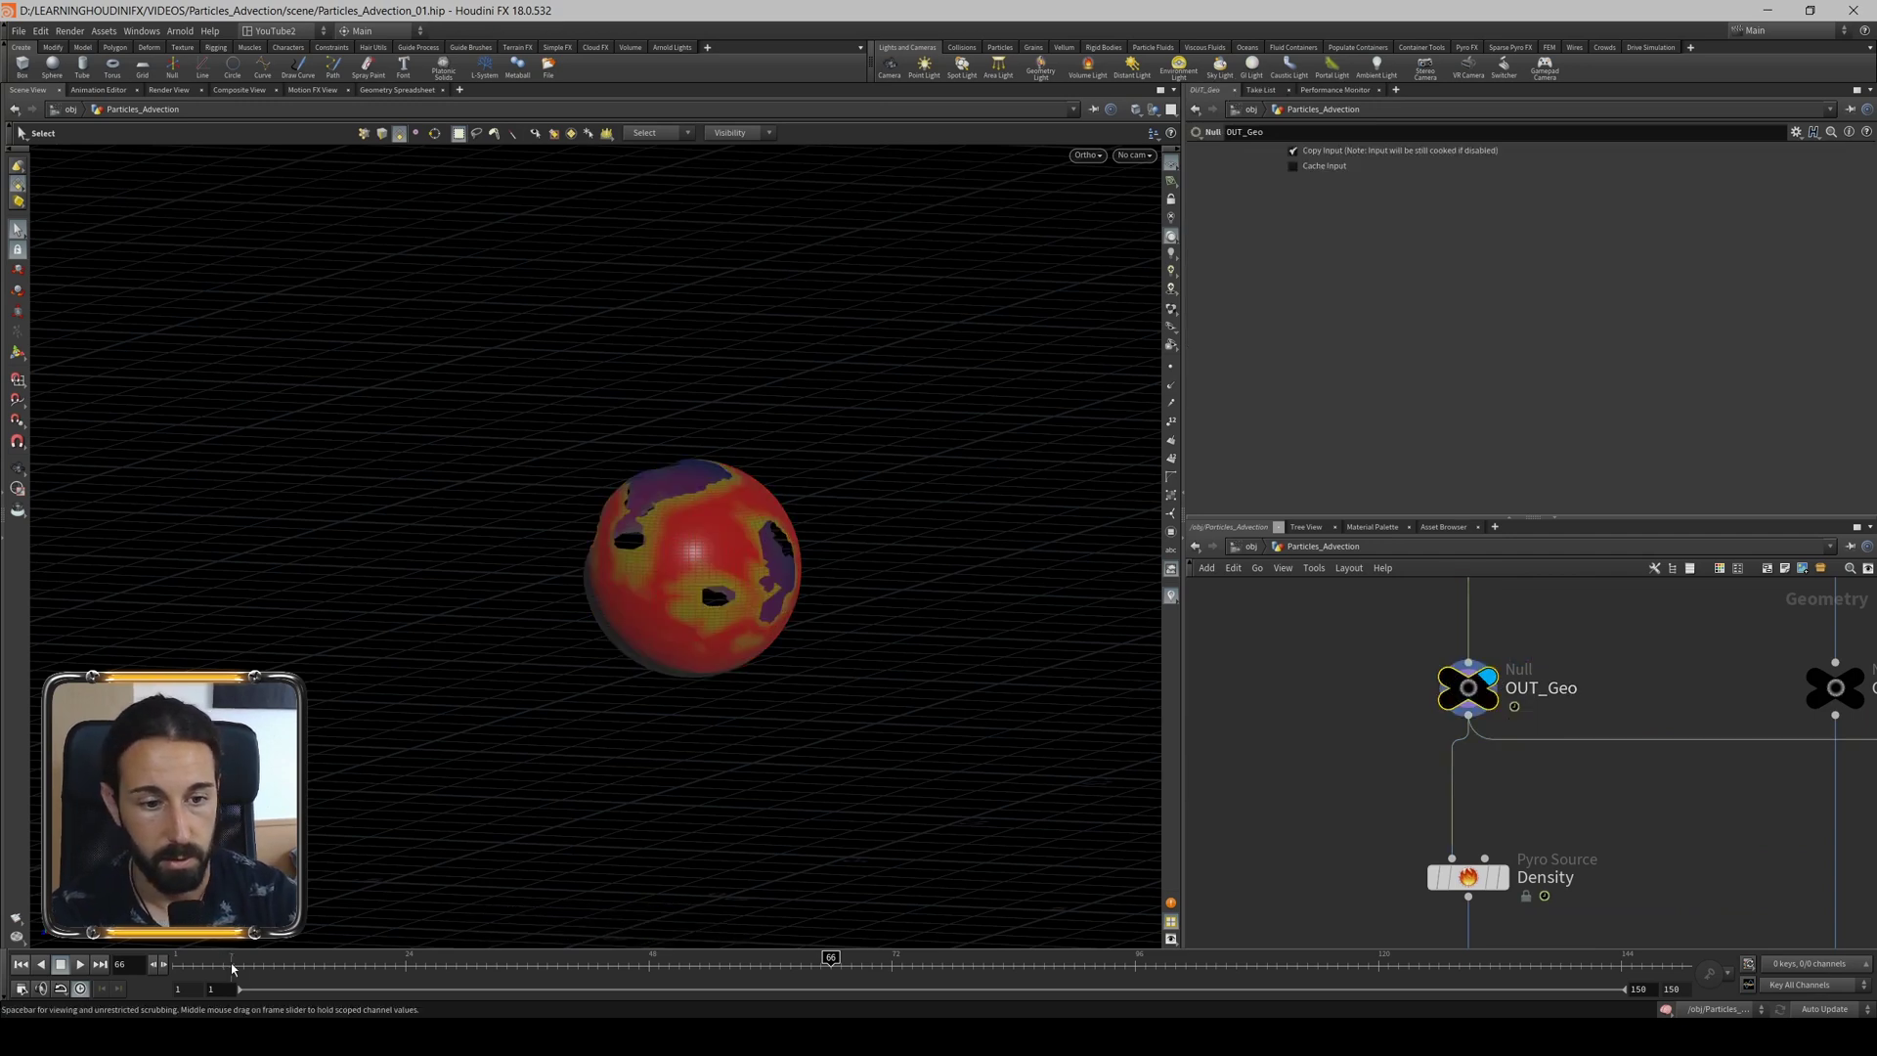
left_click(162, 961)
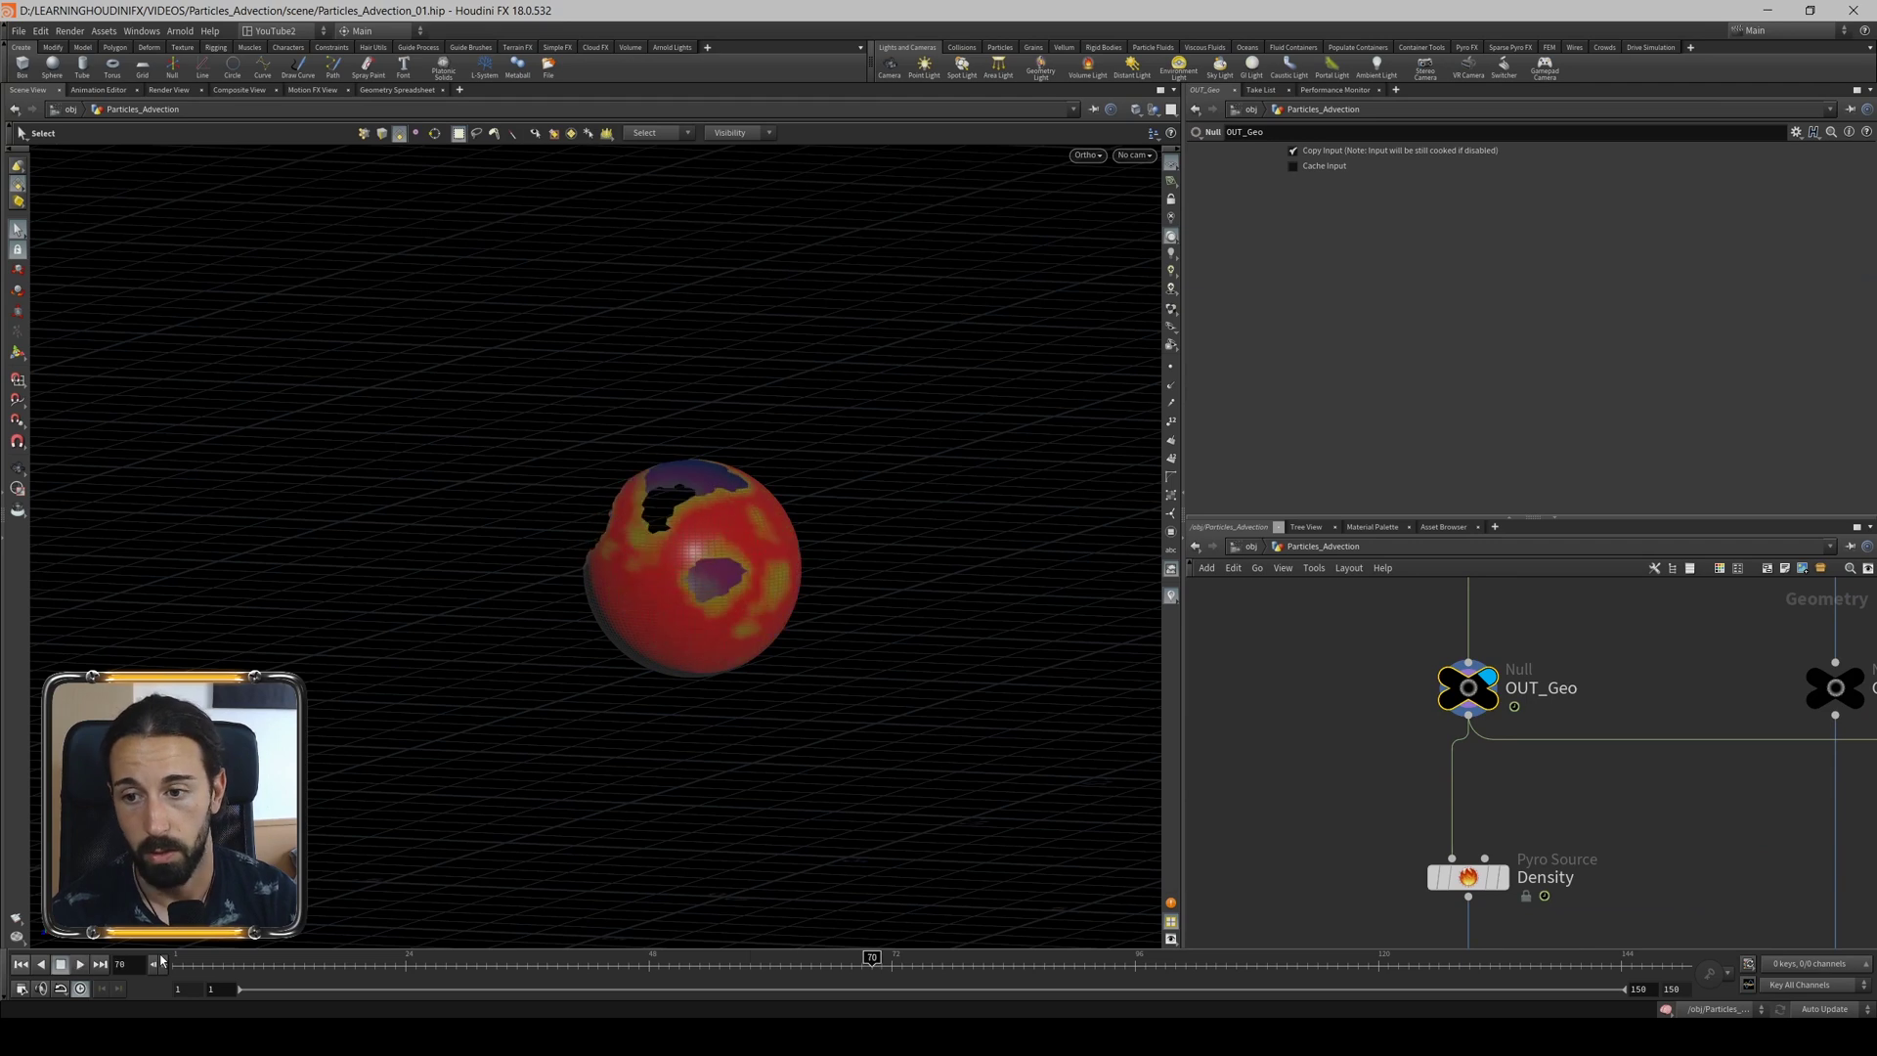
Pan the network to bring the sphere and grid source nodes into view.
scroll(1619, 731, "down", 2)
middle_click_drag(1619, 729, 1466, 835)
scroll(1466, 835, "down", 2)
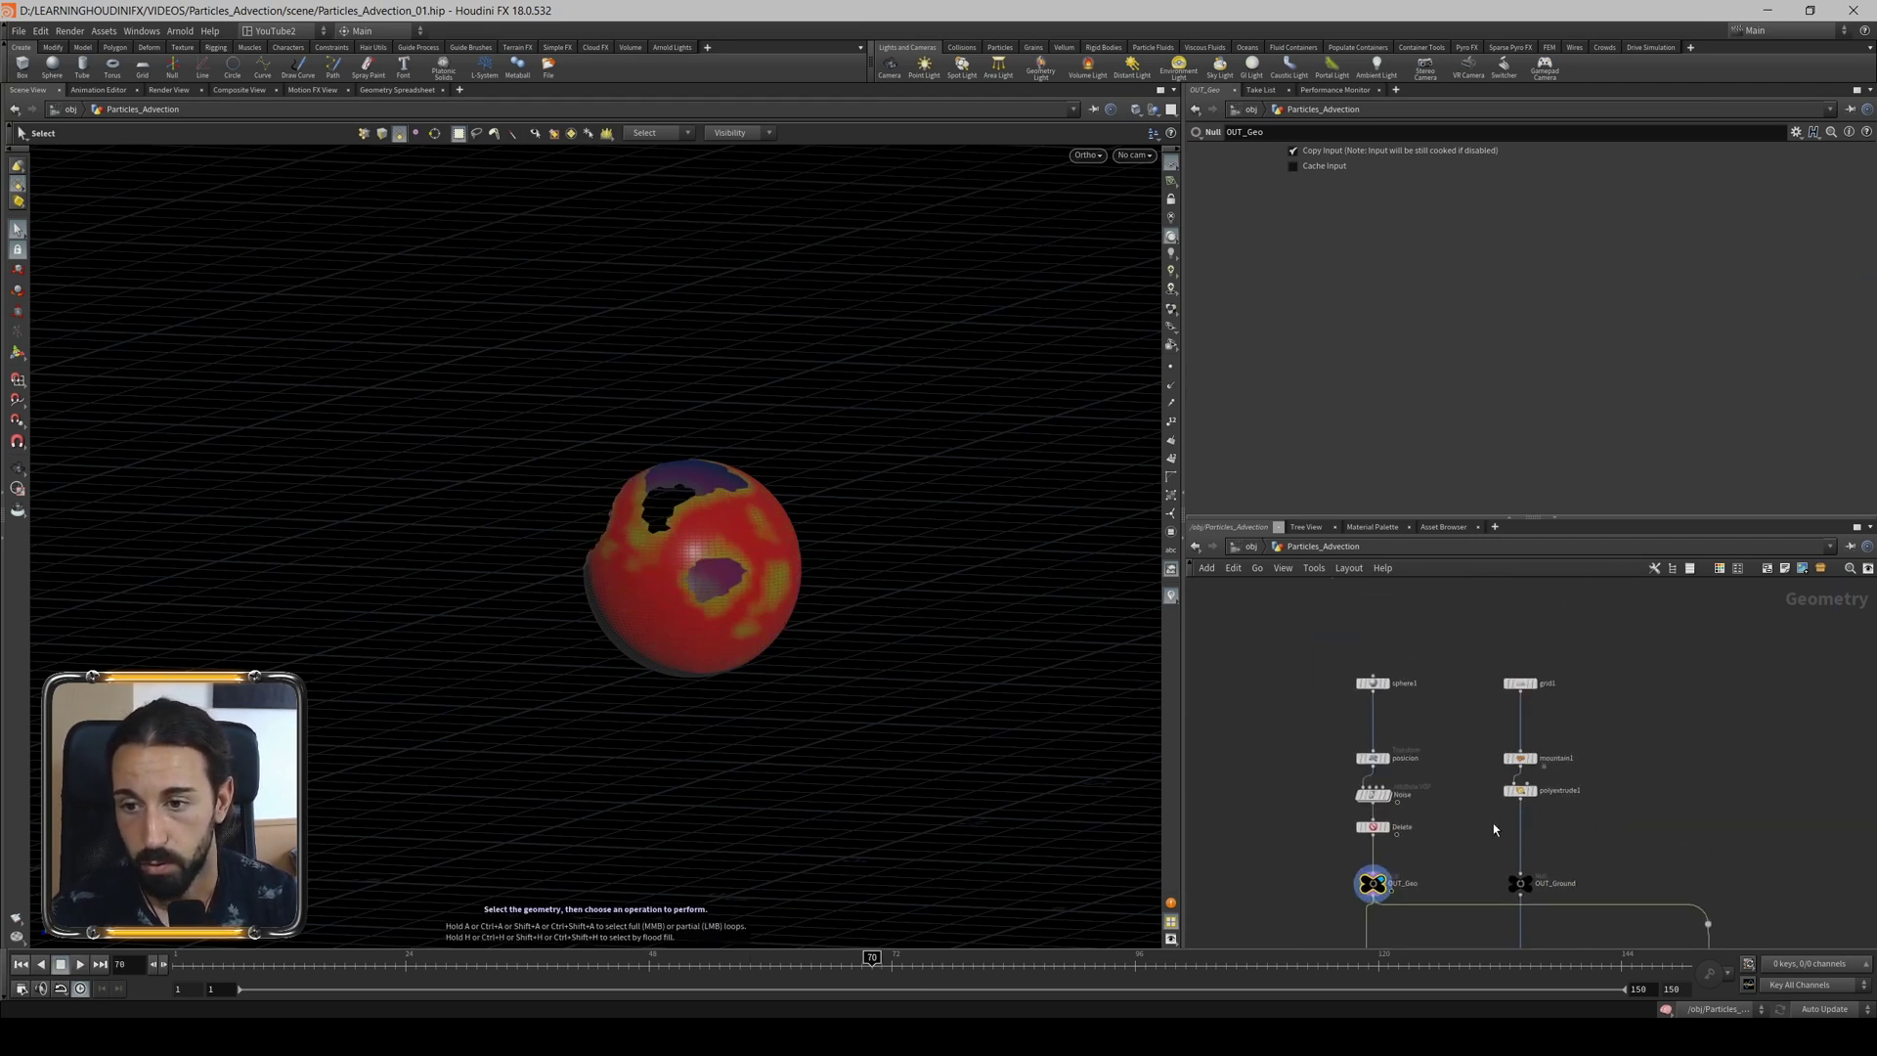
scroll(1525, 684, "up", 2)
Display only the grid1 ground plane, viewed from the Top view.
left_click(1511, 636)
left_click(1539, 636)
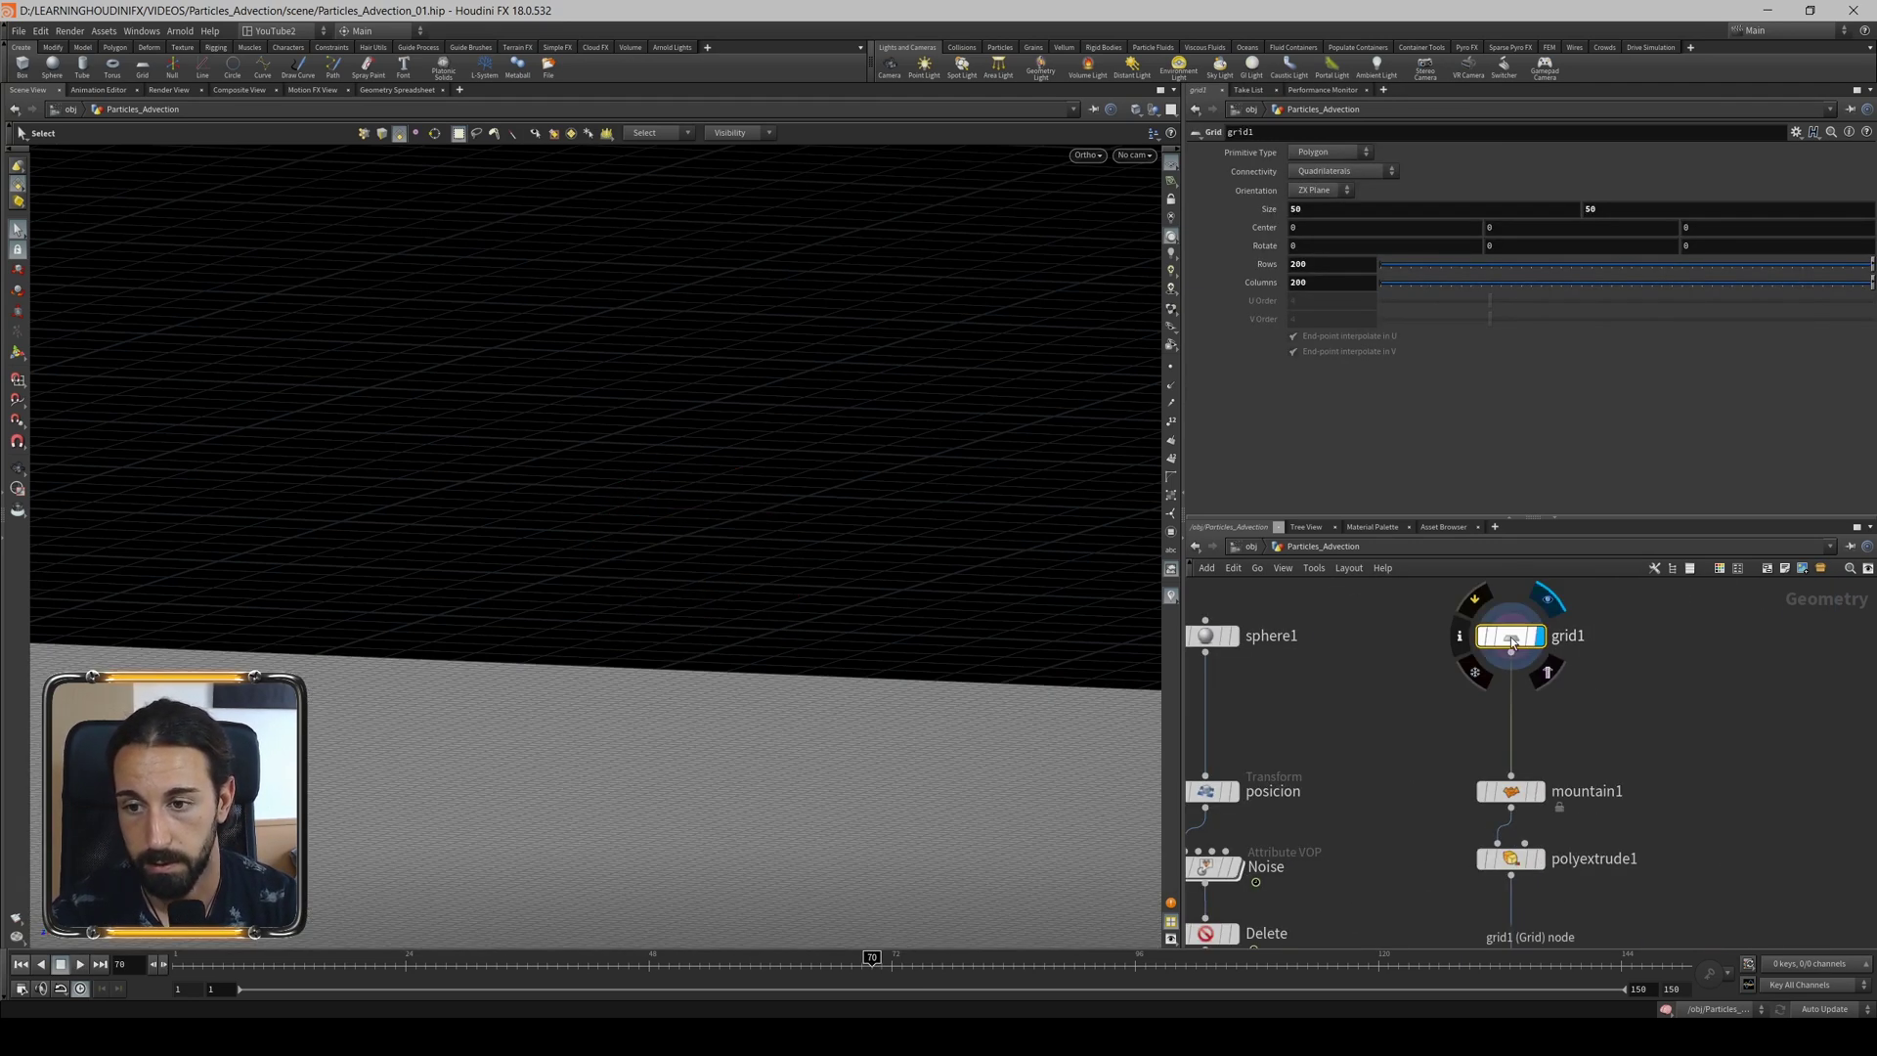
left_click(1088, 156)
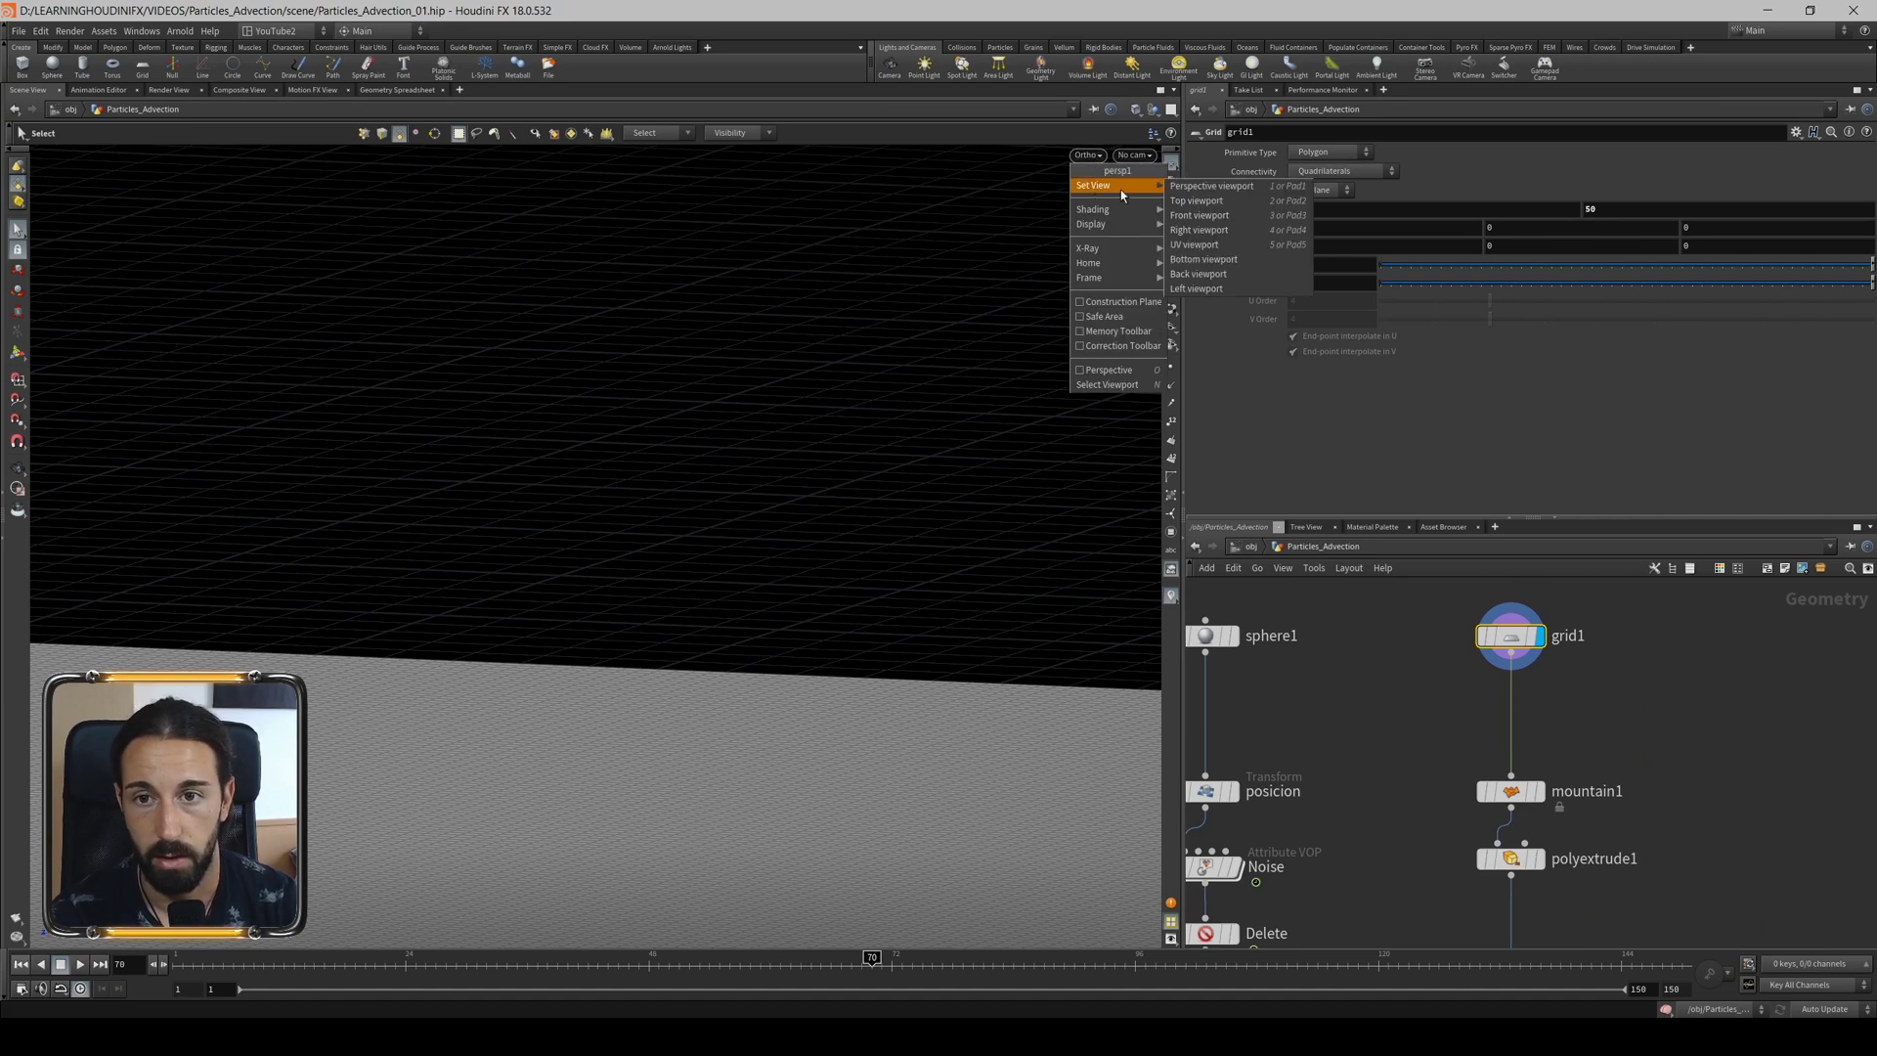
left_click(1211, 212)
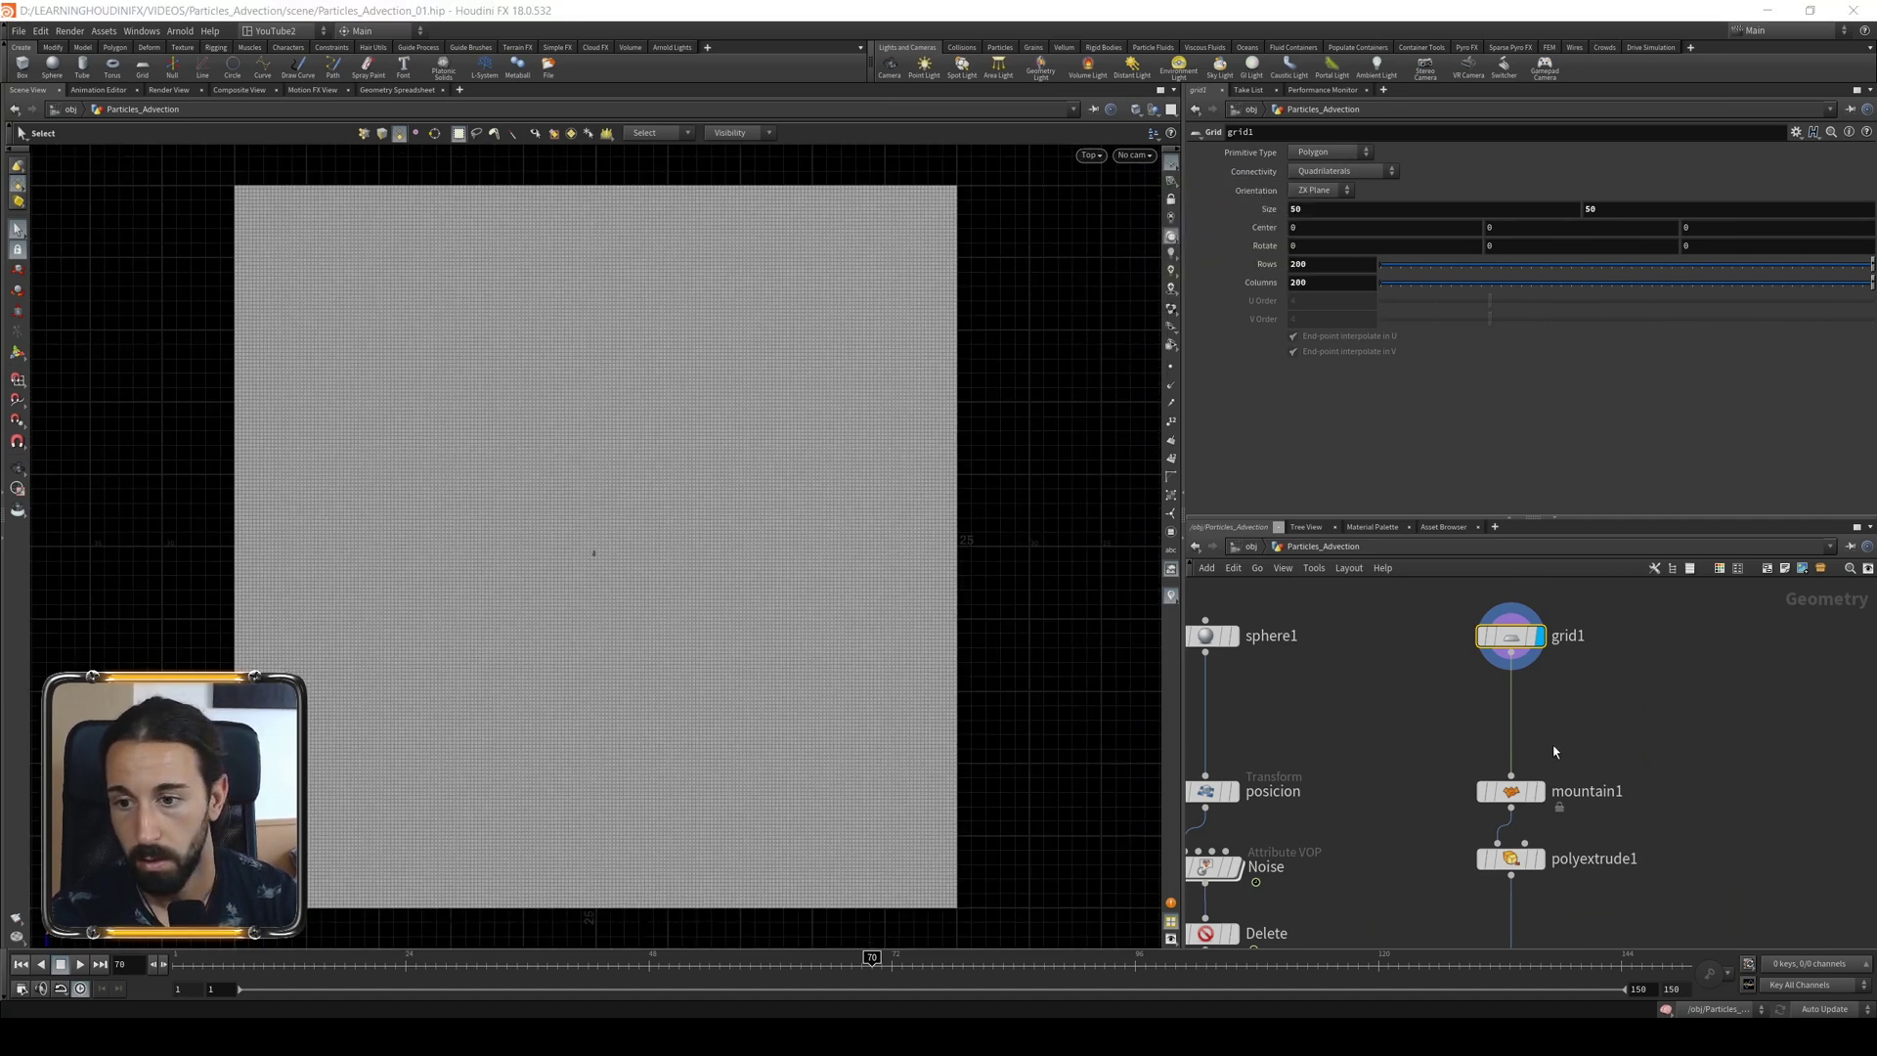
Display the mountain1 grid, then the polyextrude1 terrain, and select polyextrude1.
middle_click_drag(1554, 751, 1595, 624)
left_click(1581, 665)
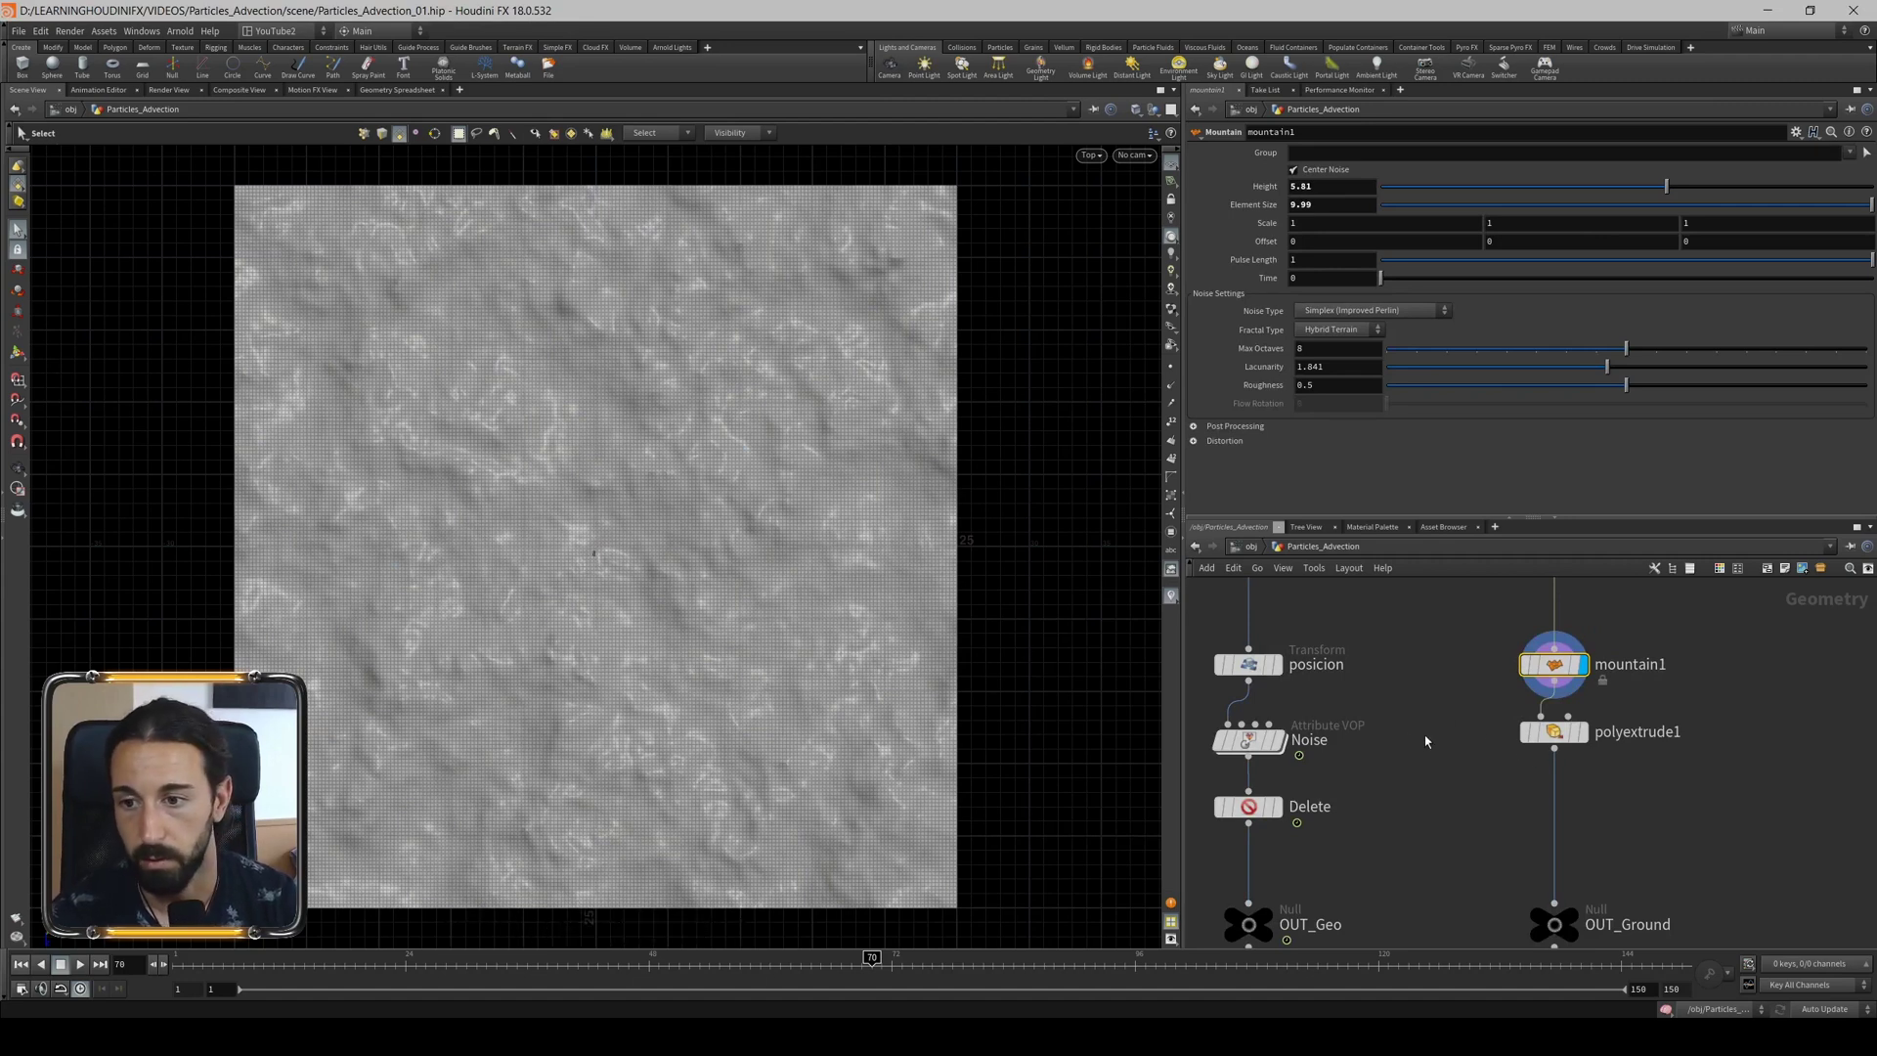
left_click(1581, 732)
left_click(1554, 731)
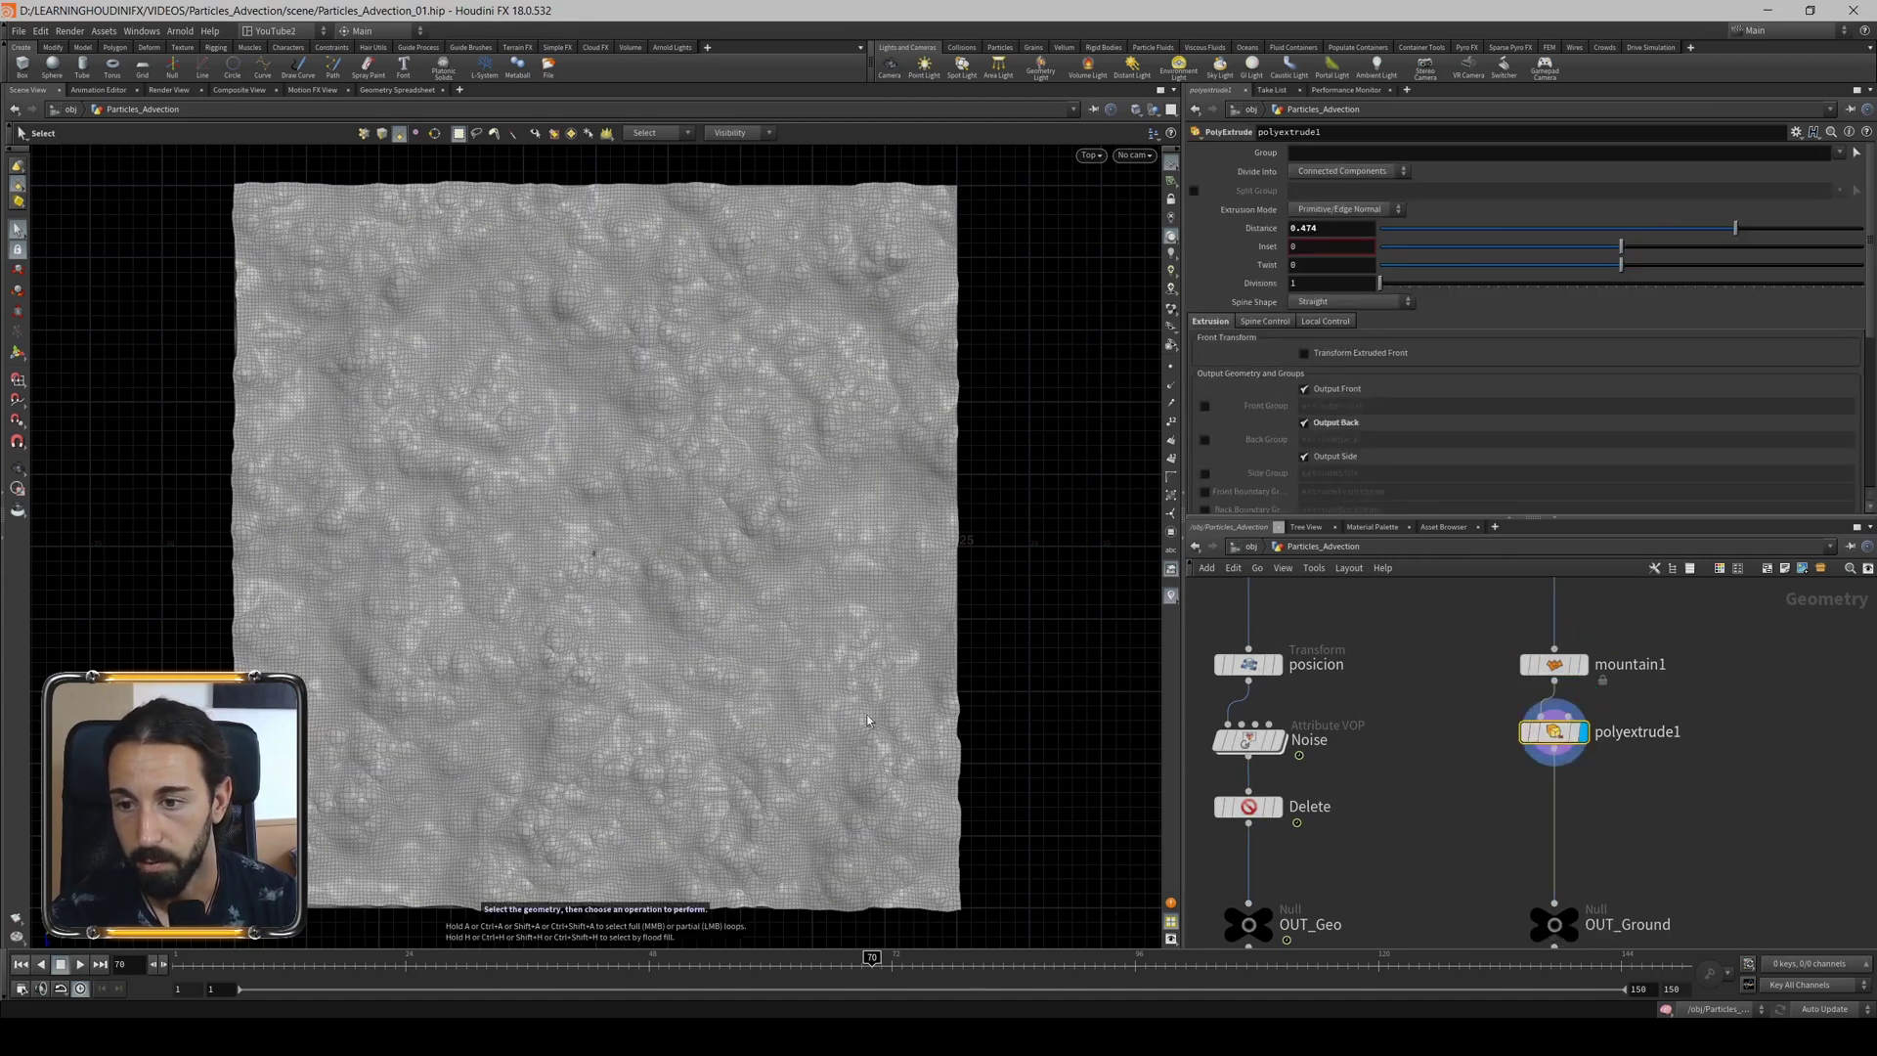
key("s")
Switch to Perspective view and orbit to a side view of the terrain slab.
left_click(1089, 154)
mouse_move(1100, 185)
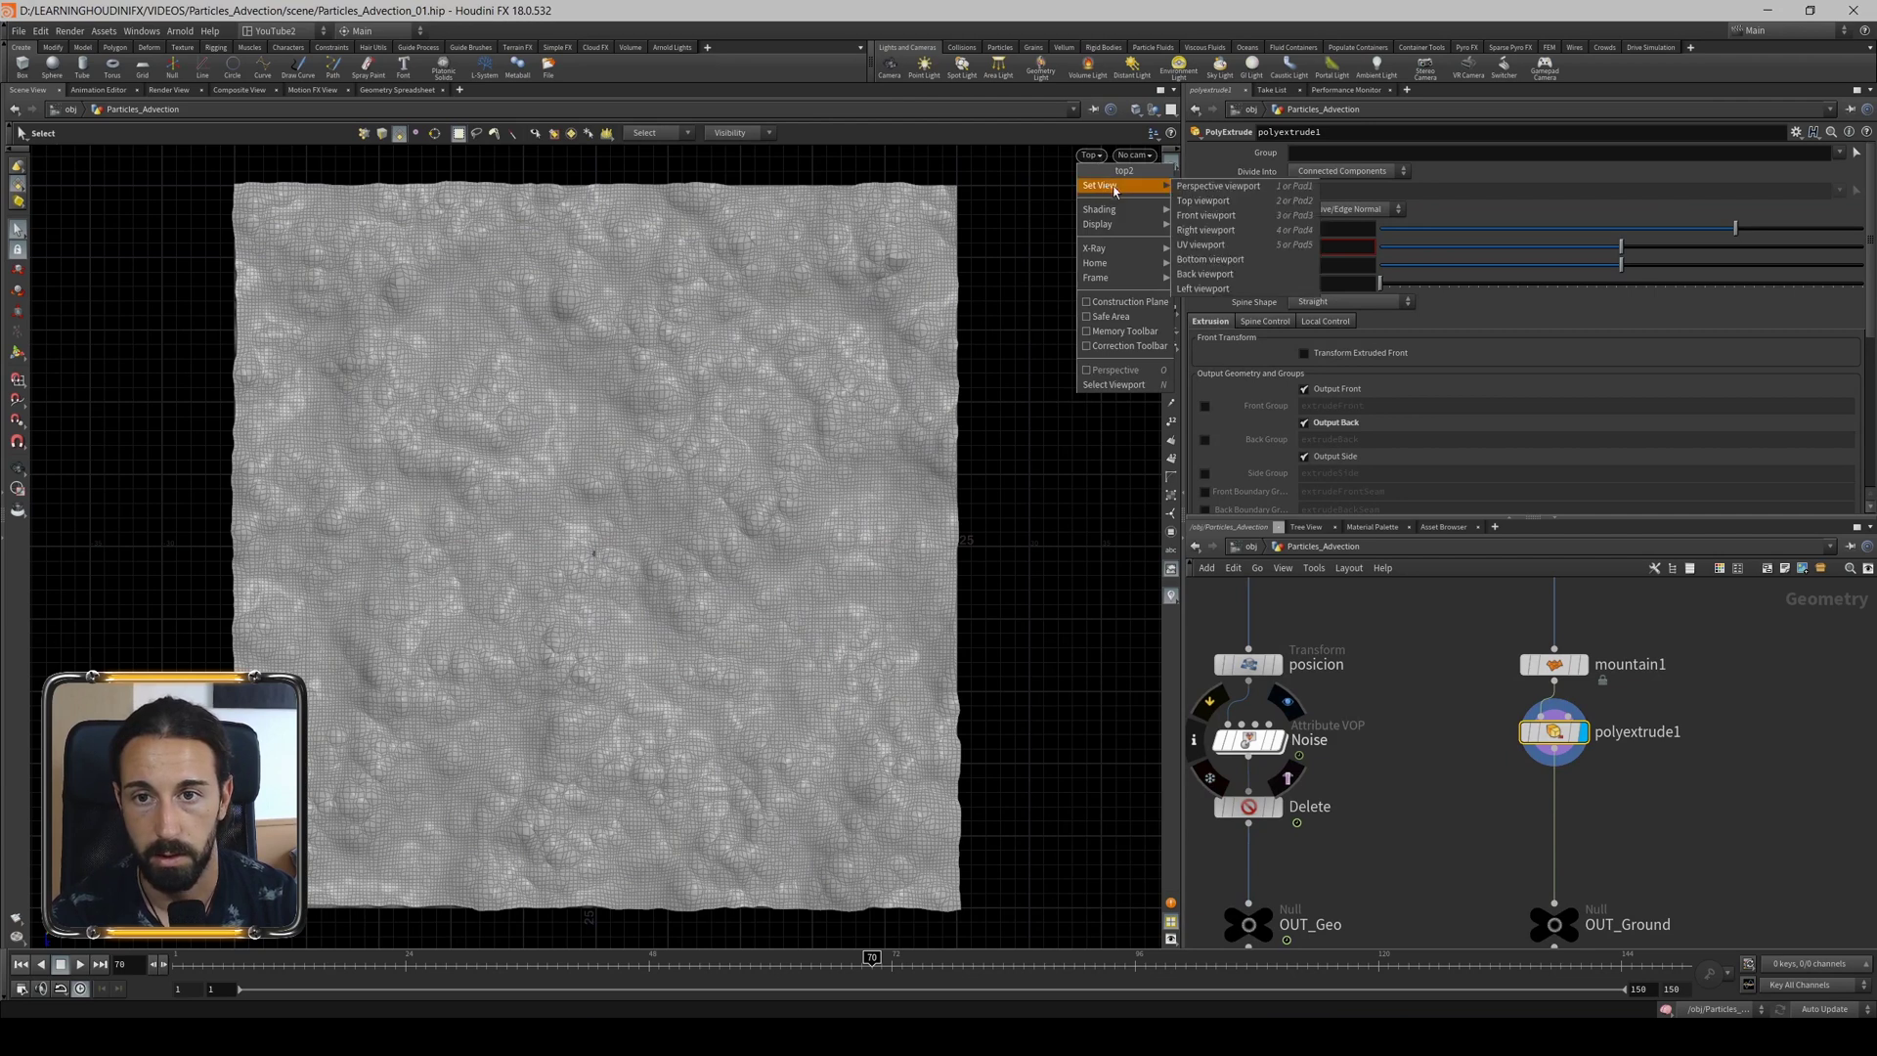
left_click(1218, 186)
key("Escape")
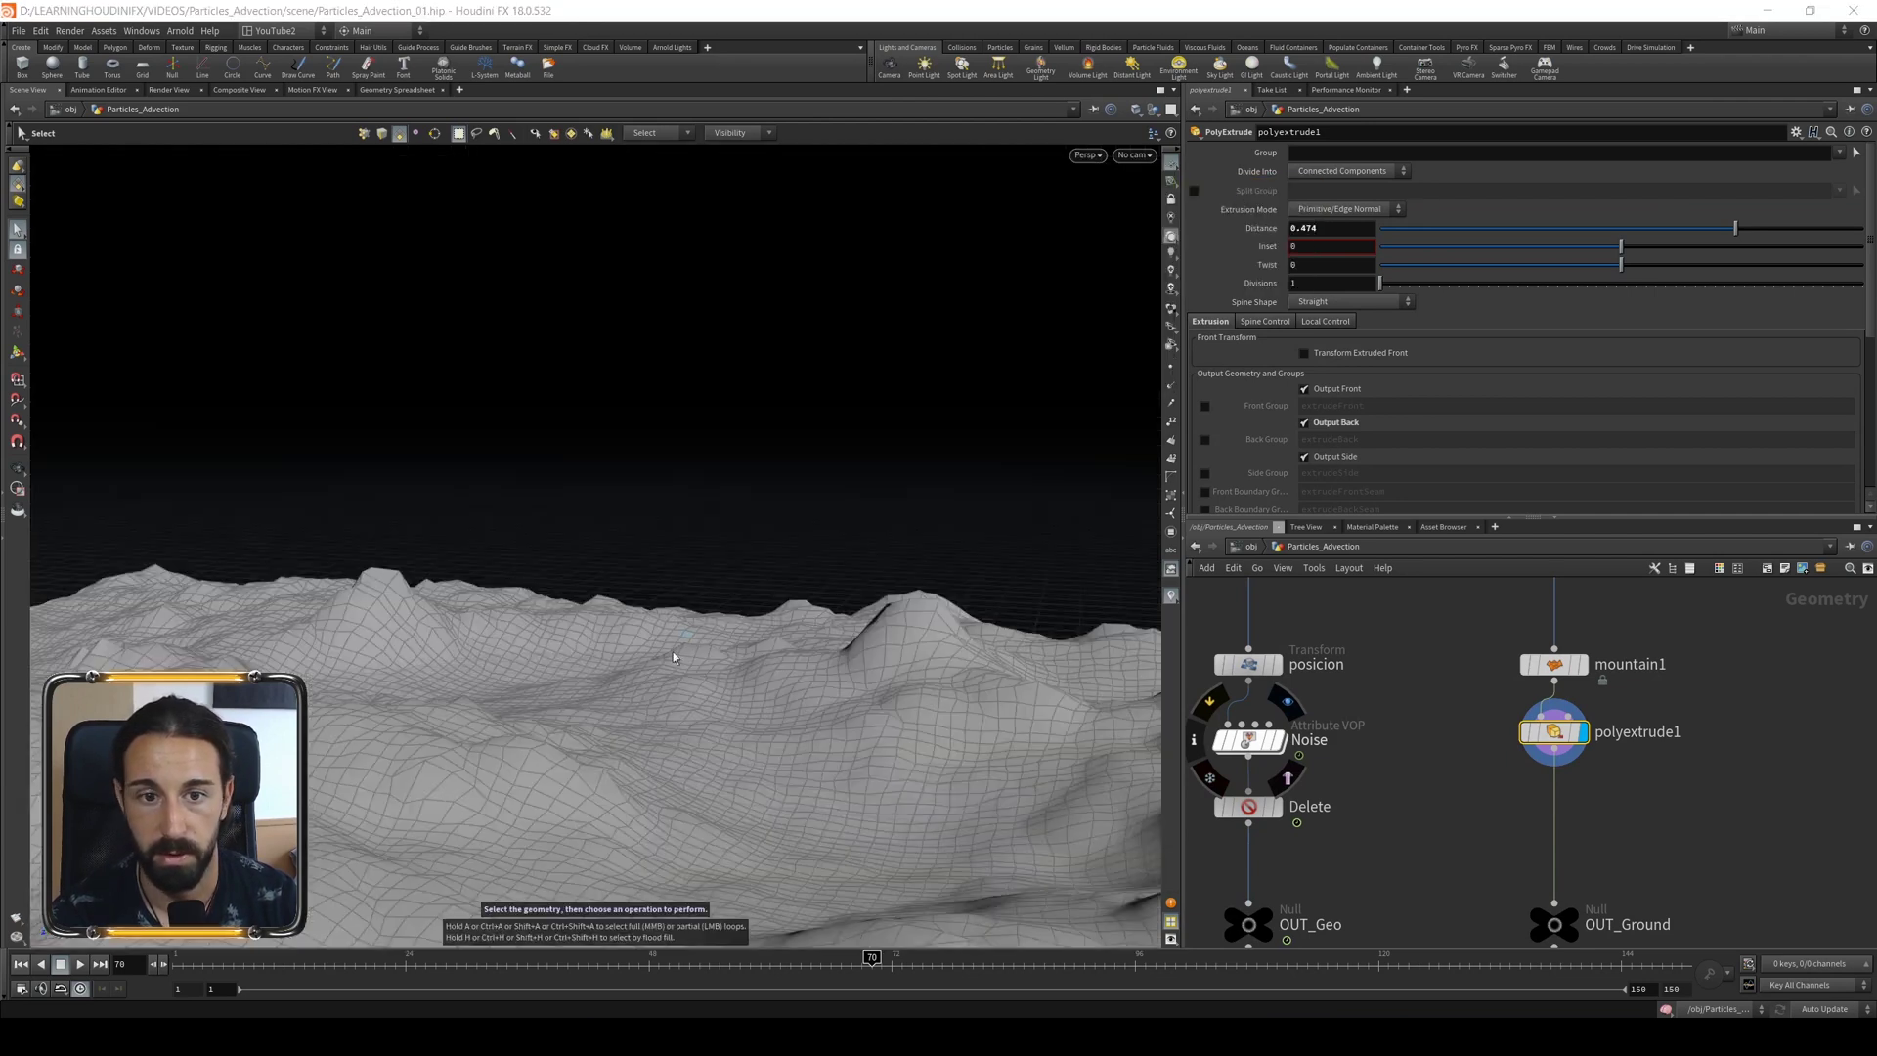
scroll(614, 598, "up", 5)
mouse_move(614, 598)
left_mouse_down()
mouse_move(649, 570)
mouse_move(671, 607)
mouse_move(778, 563)
left_mouse_up()
key("s")
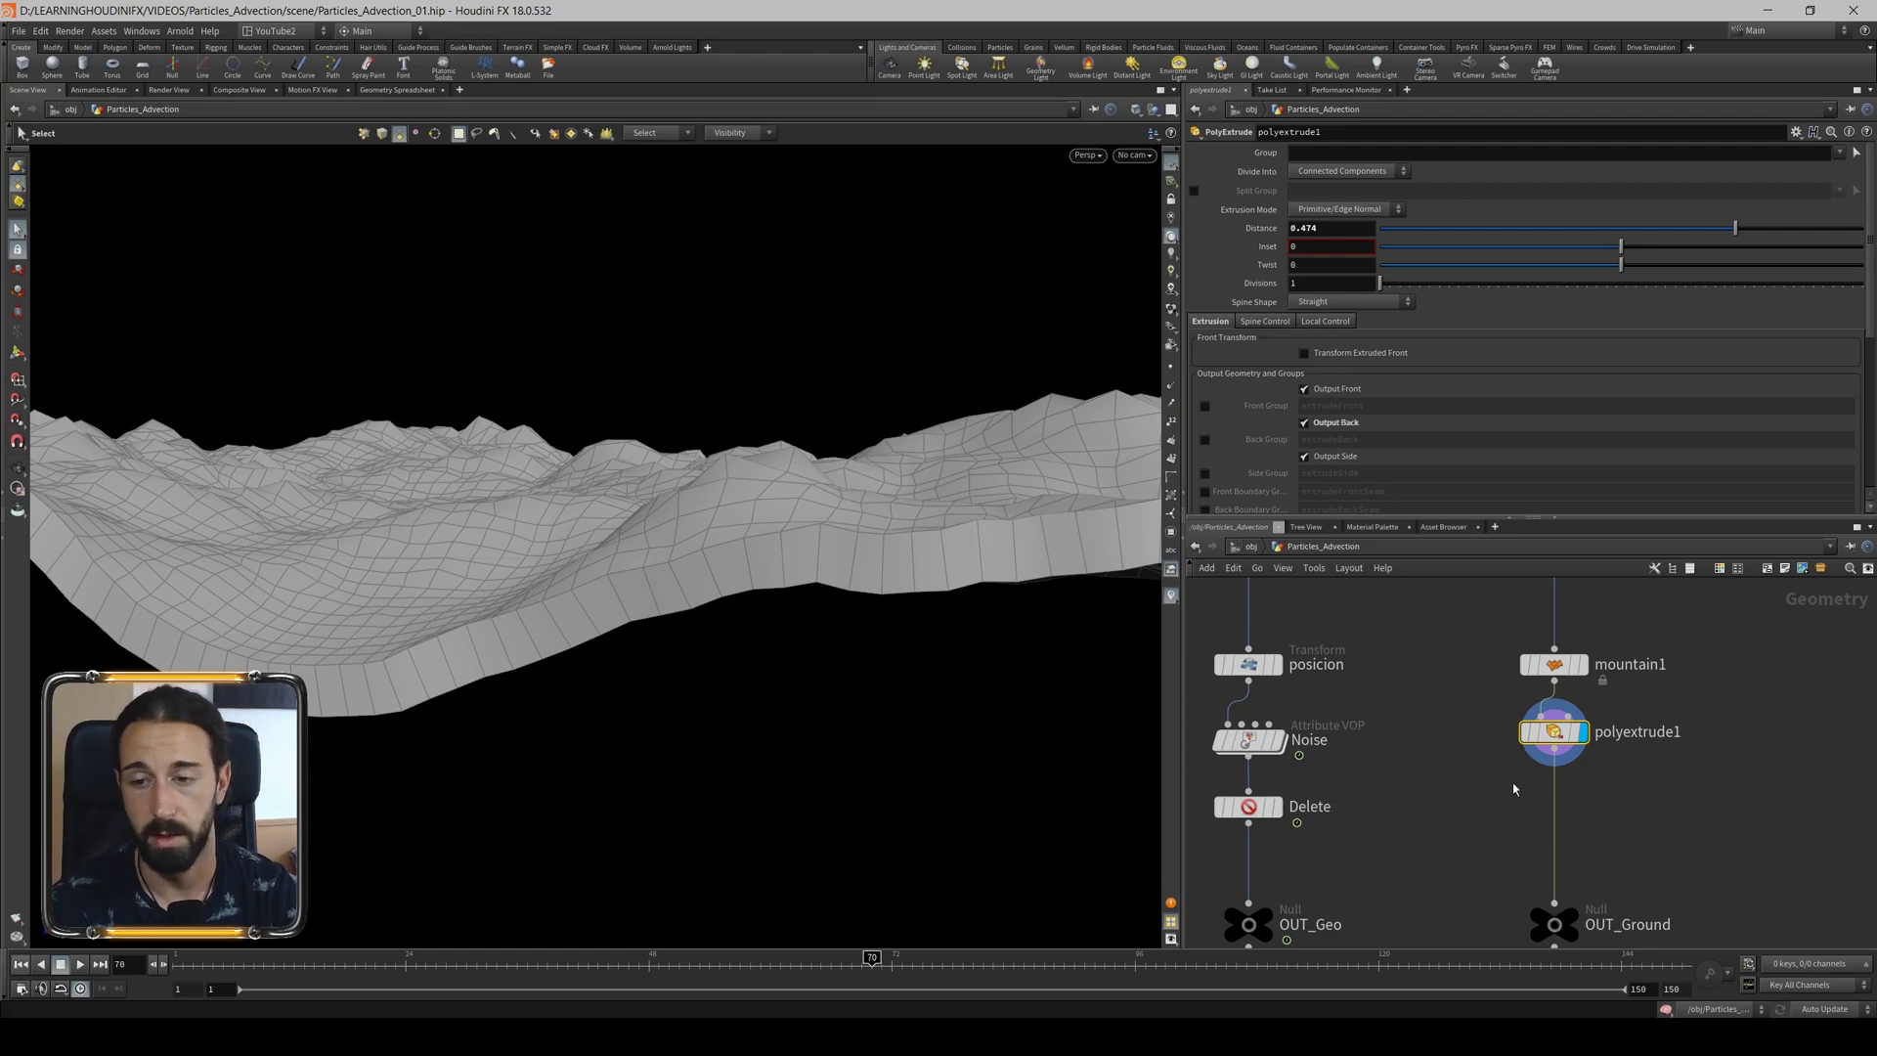
middle_click_drag(1409, 791, 1497, 536)
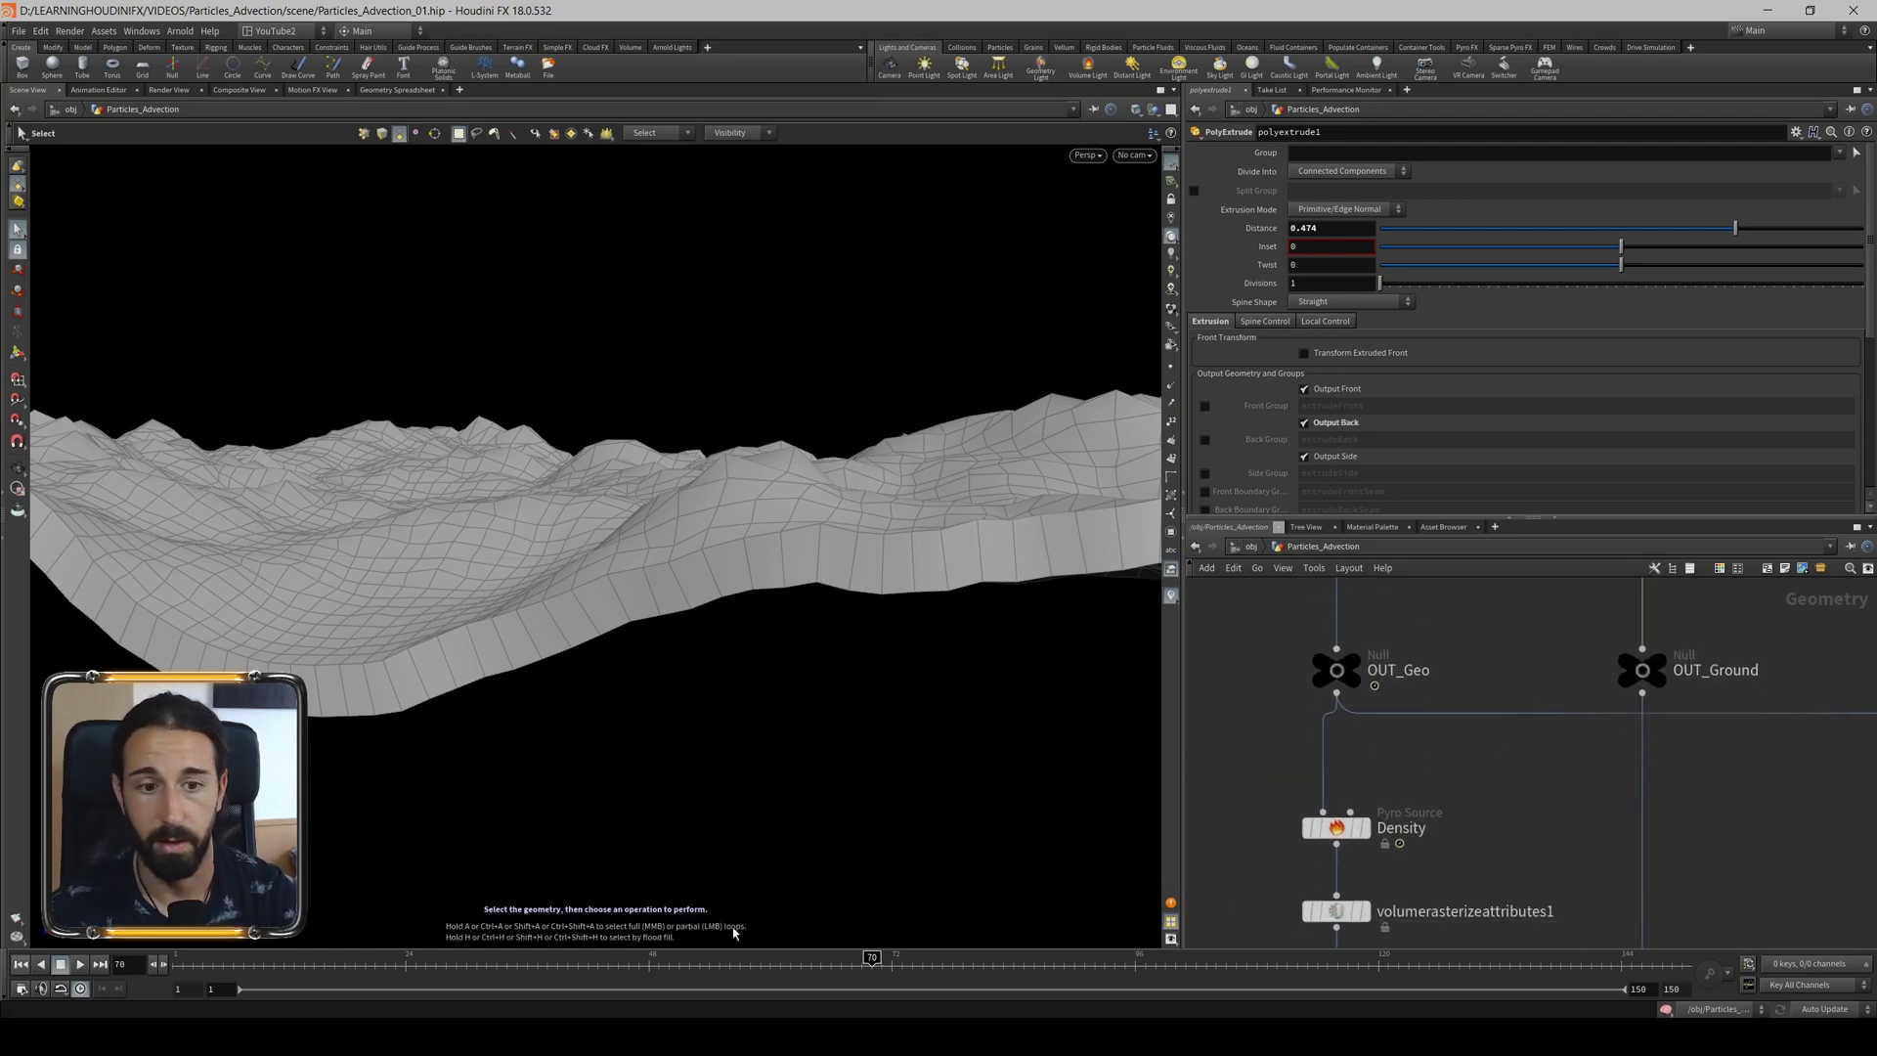
Go to frame 1, fit the network in view, and select the OUT_Ground node.
left_click(21, 964)
key("h")
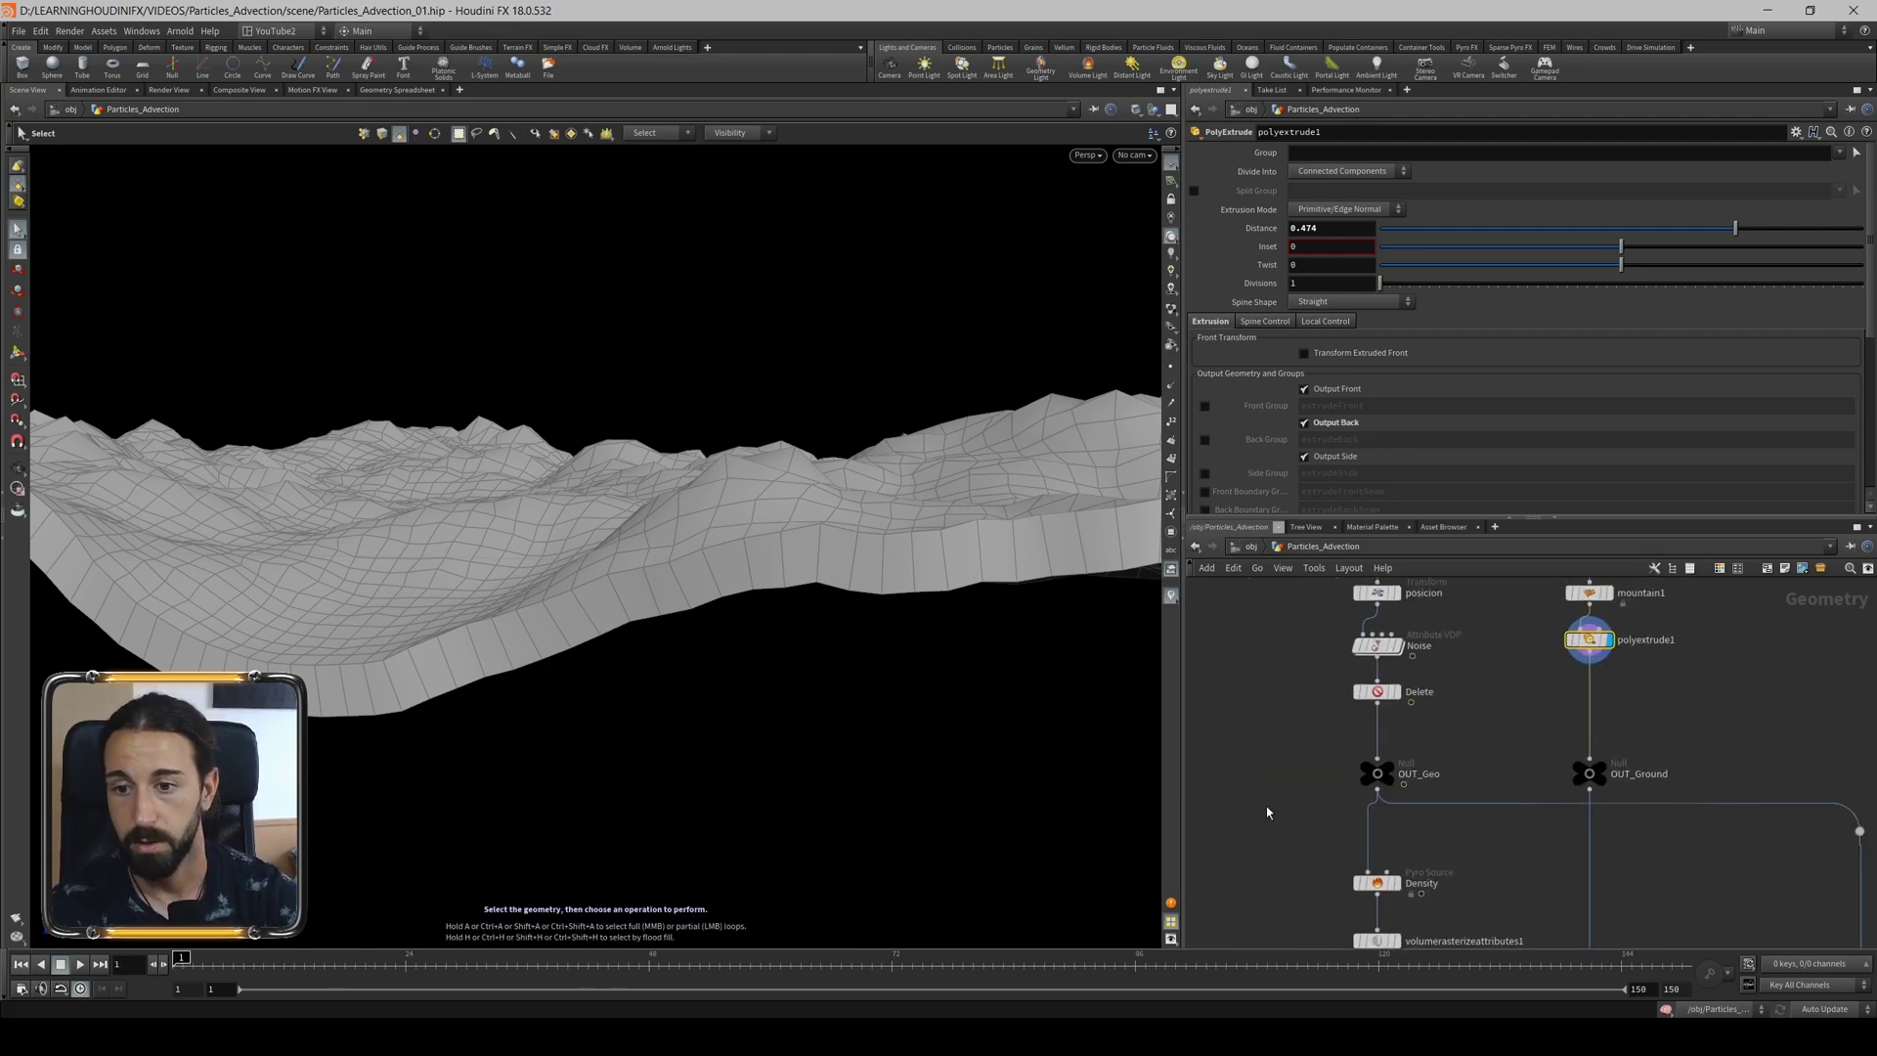
left_click_drag(1280, 758, 1715, 770)
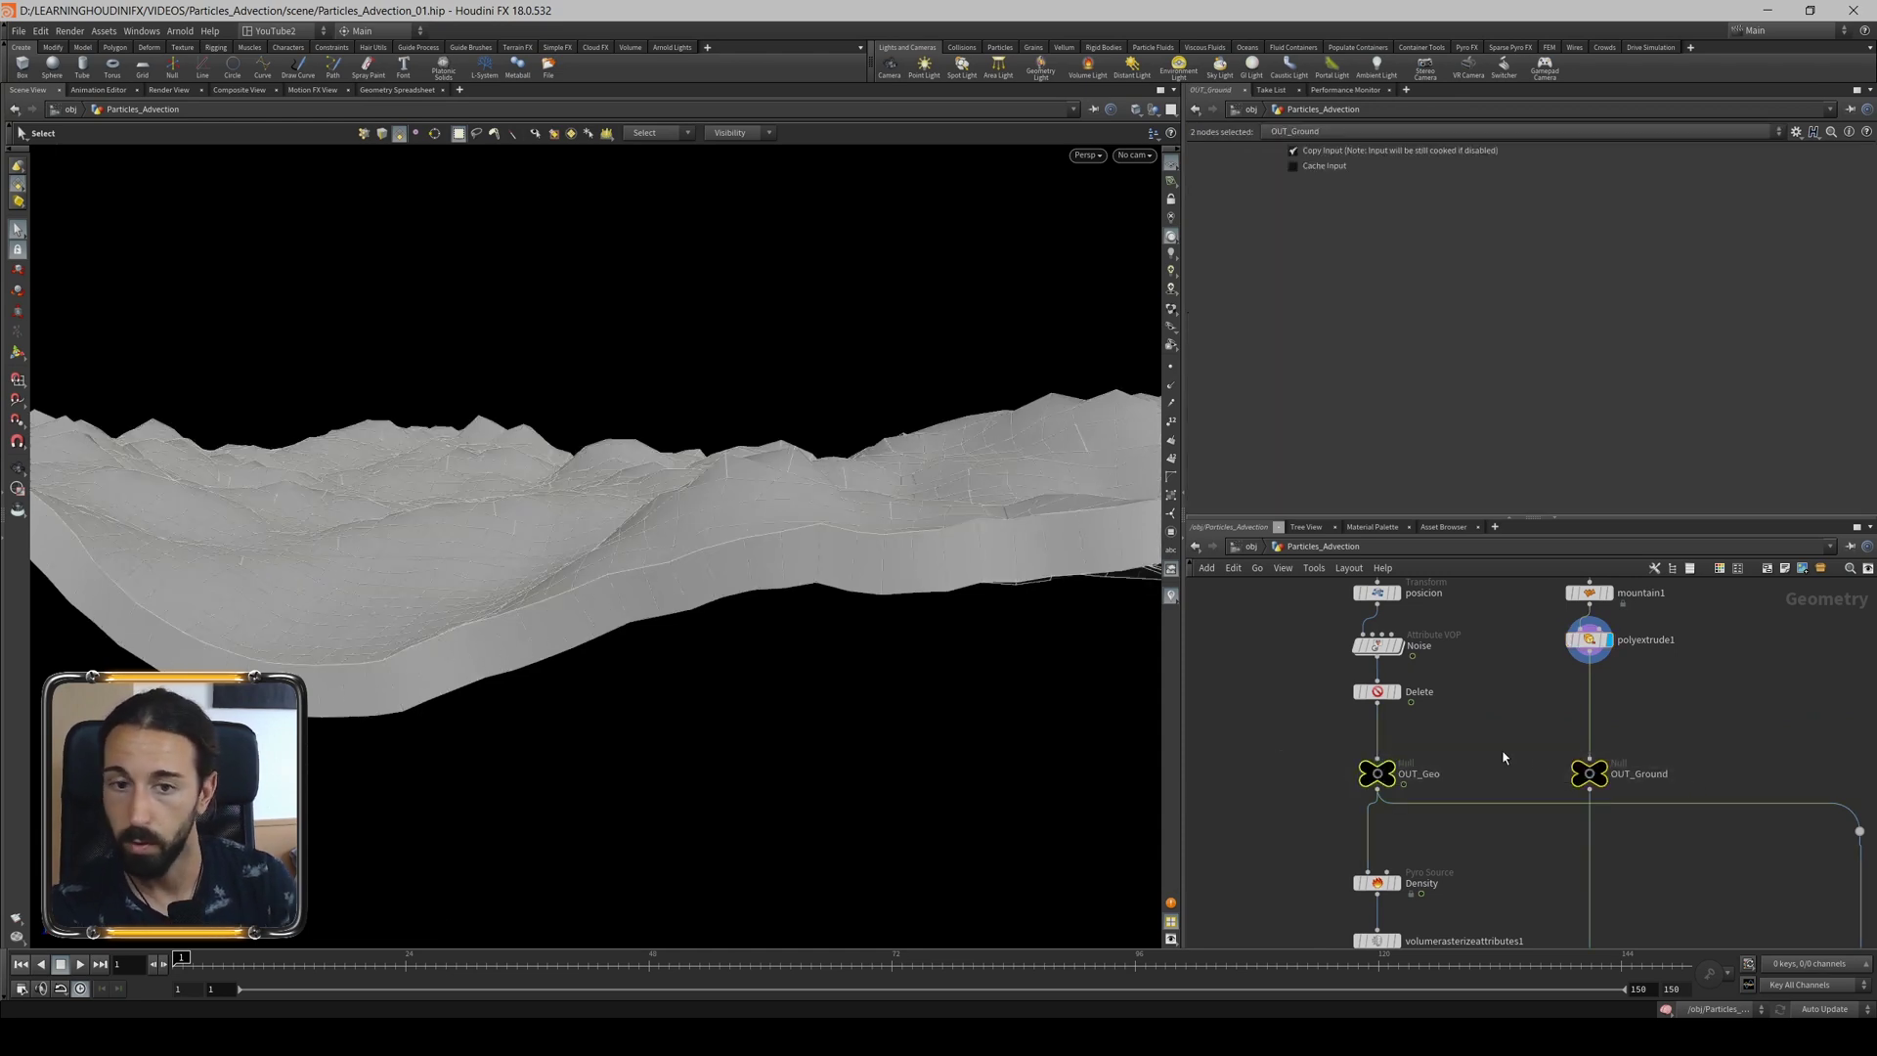
scroll(1326, 824, "up", 5)
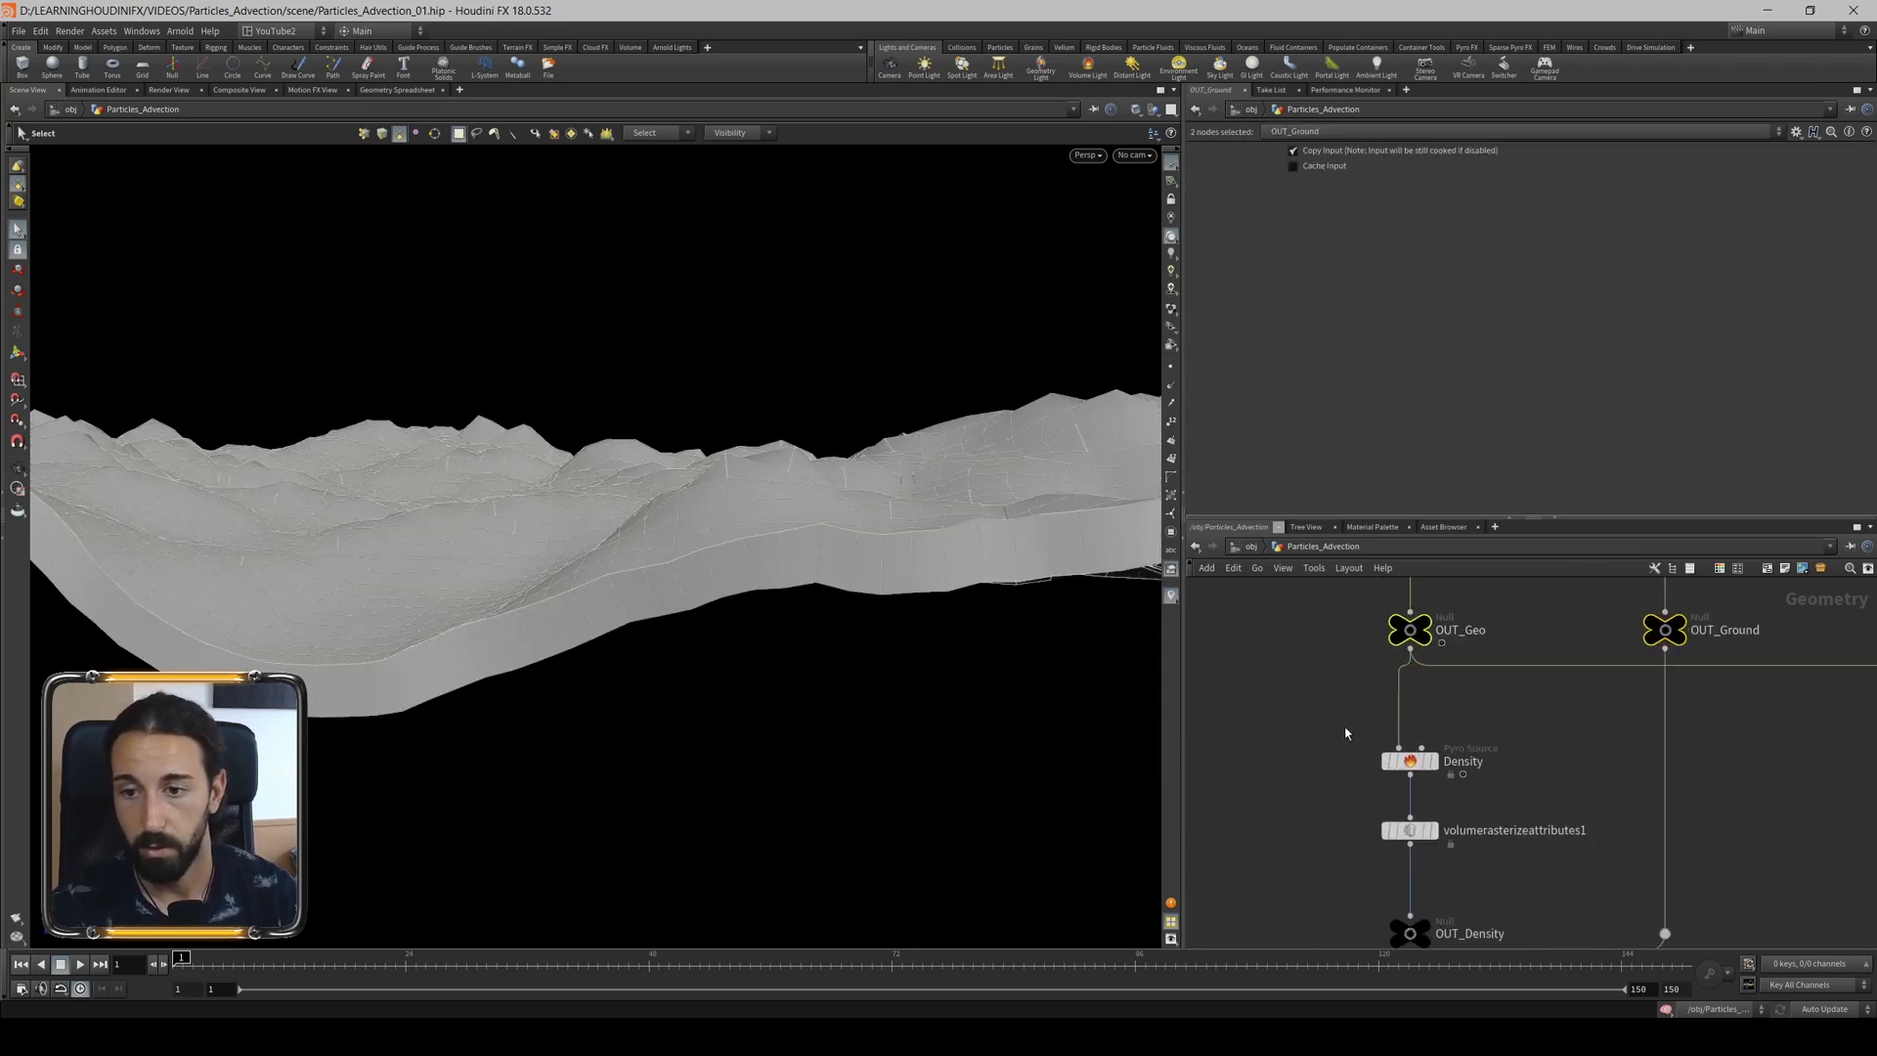
left_click(1489, 727)
Display Density, then volumerasterizeattributes1, checking its rasterized attributes and coverage name.
left_click(1473, 777)
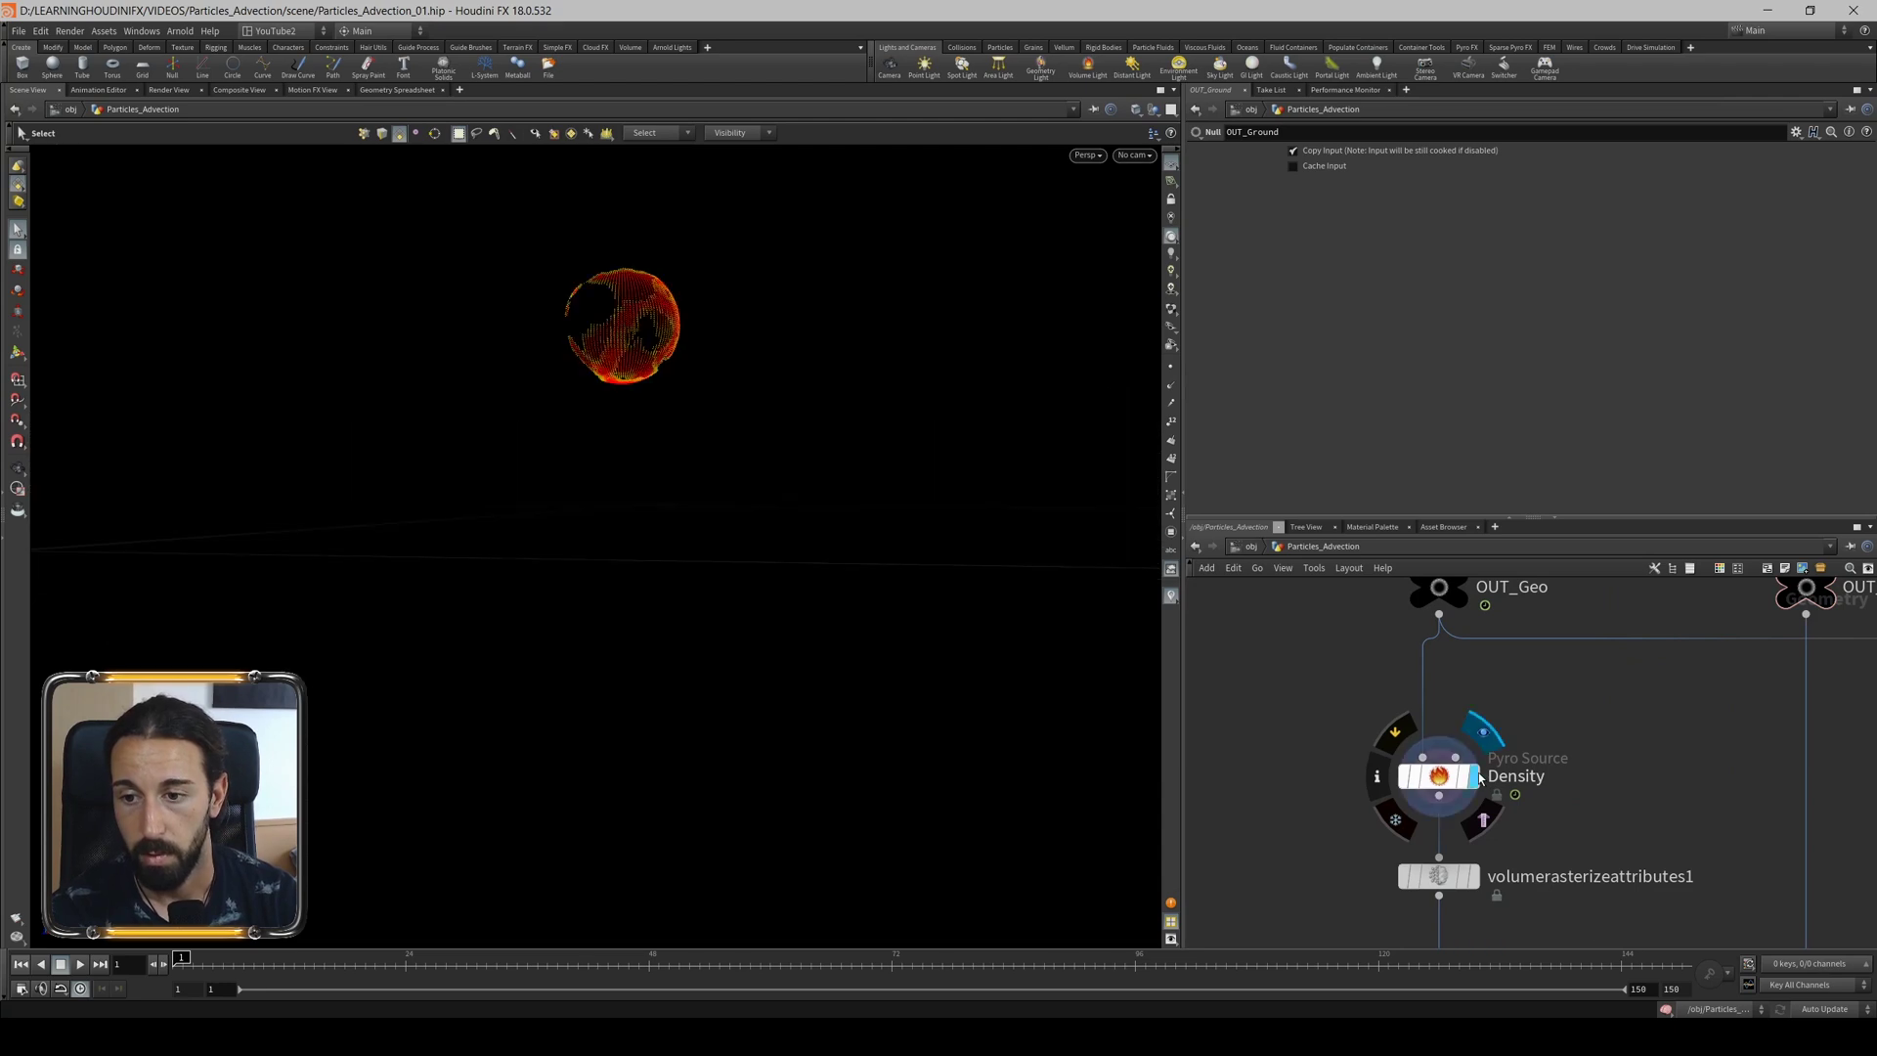
left_click(1439, 778)
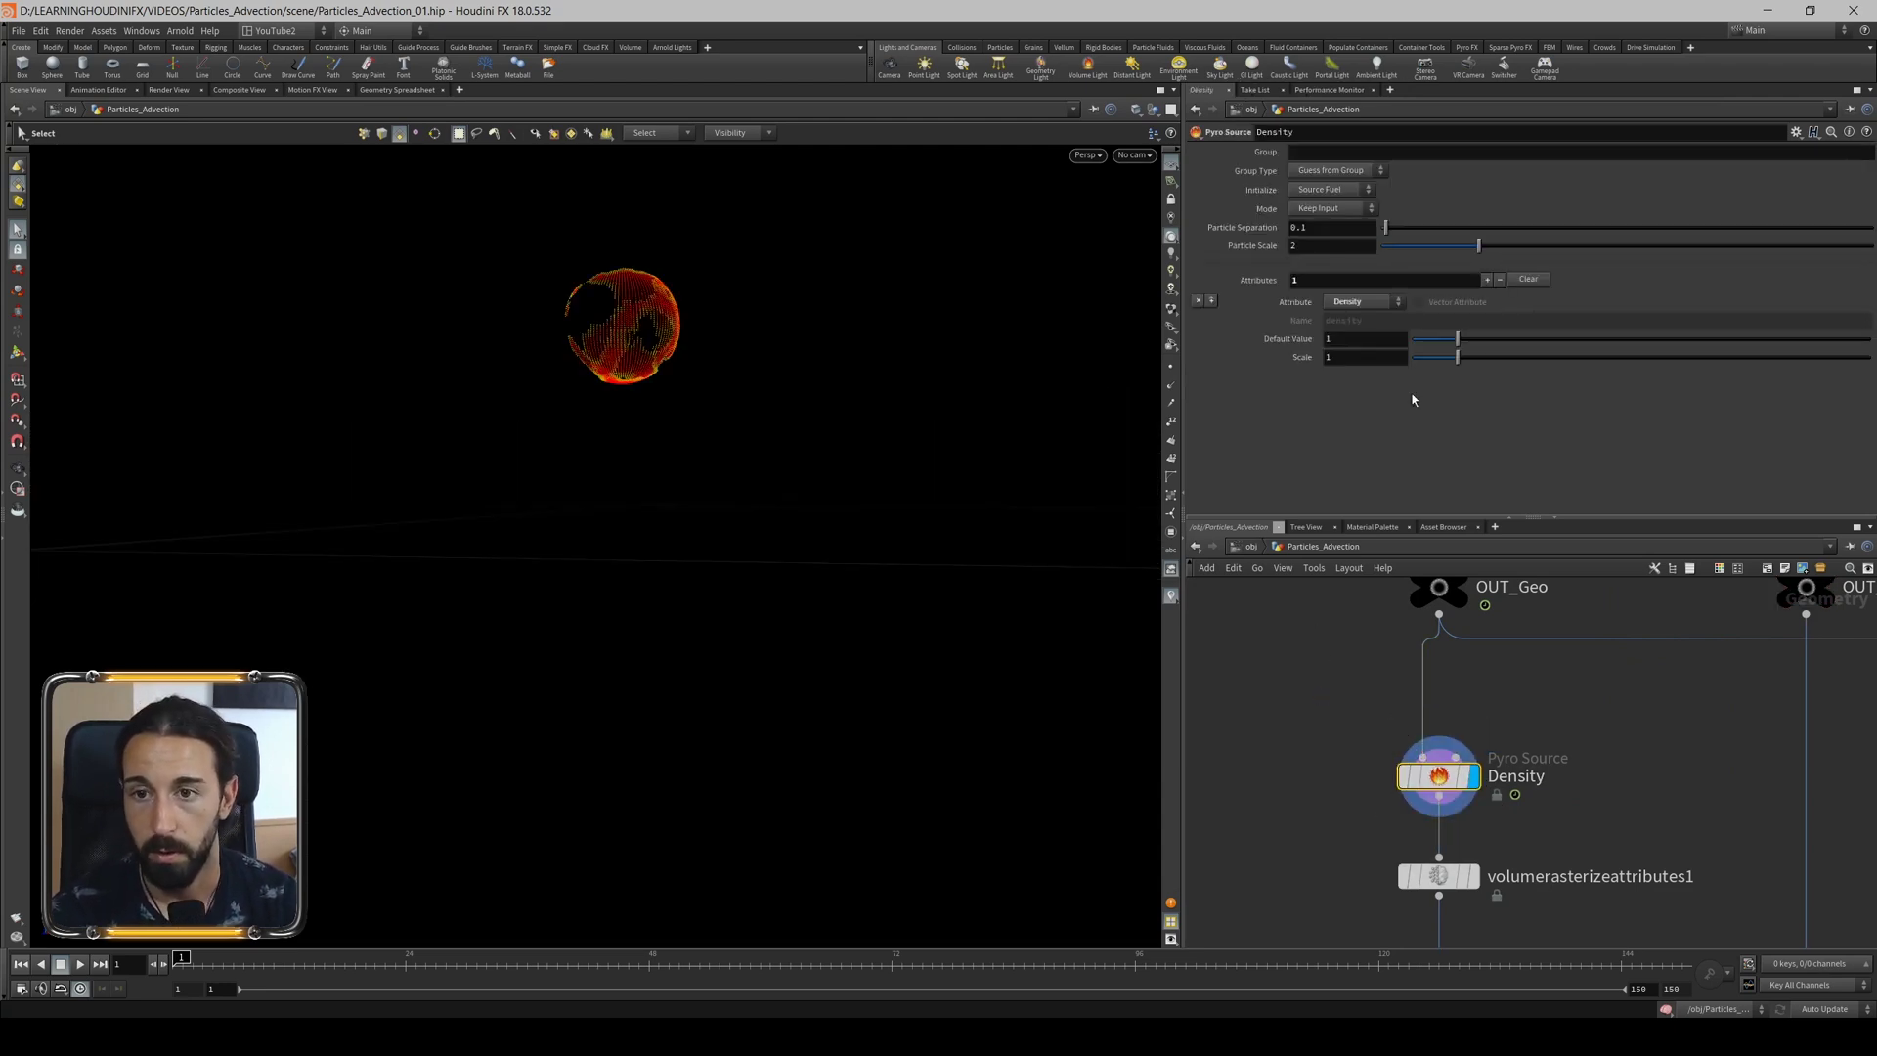
key("Down")
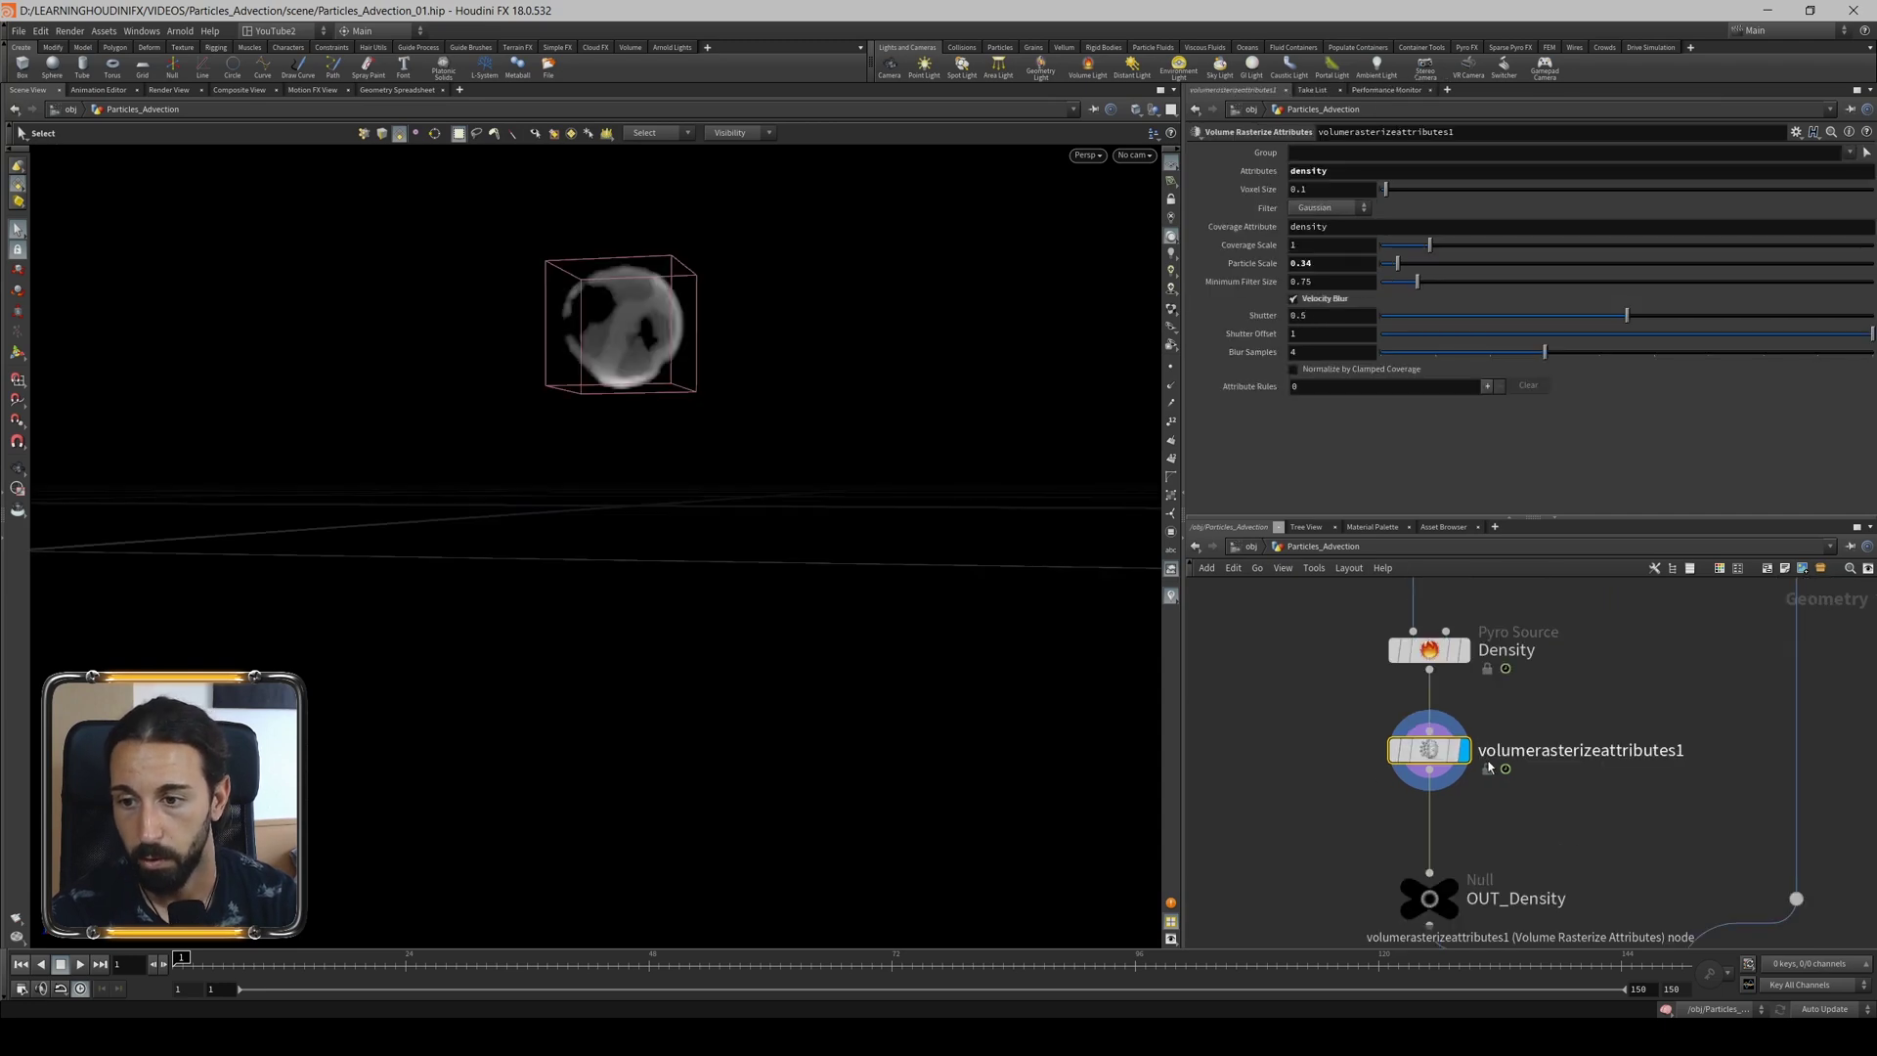
left_click(1286, 172)
left_click(1355, 226)
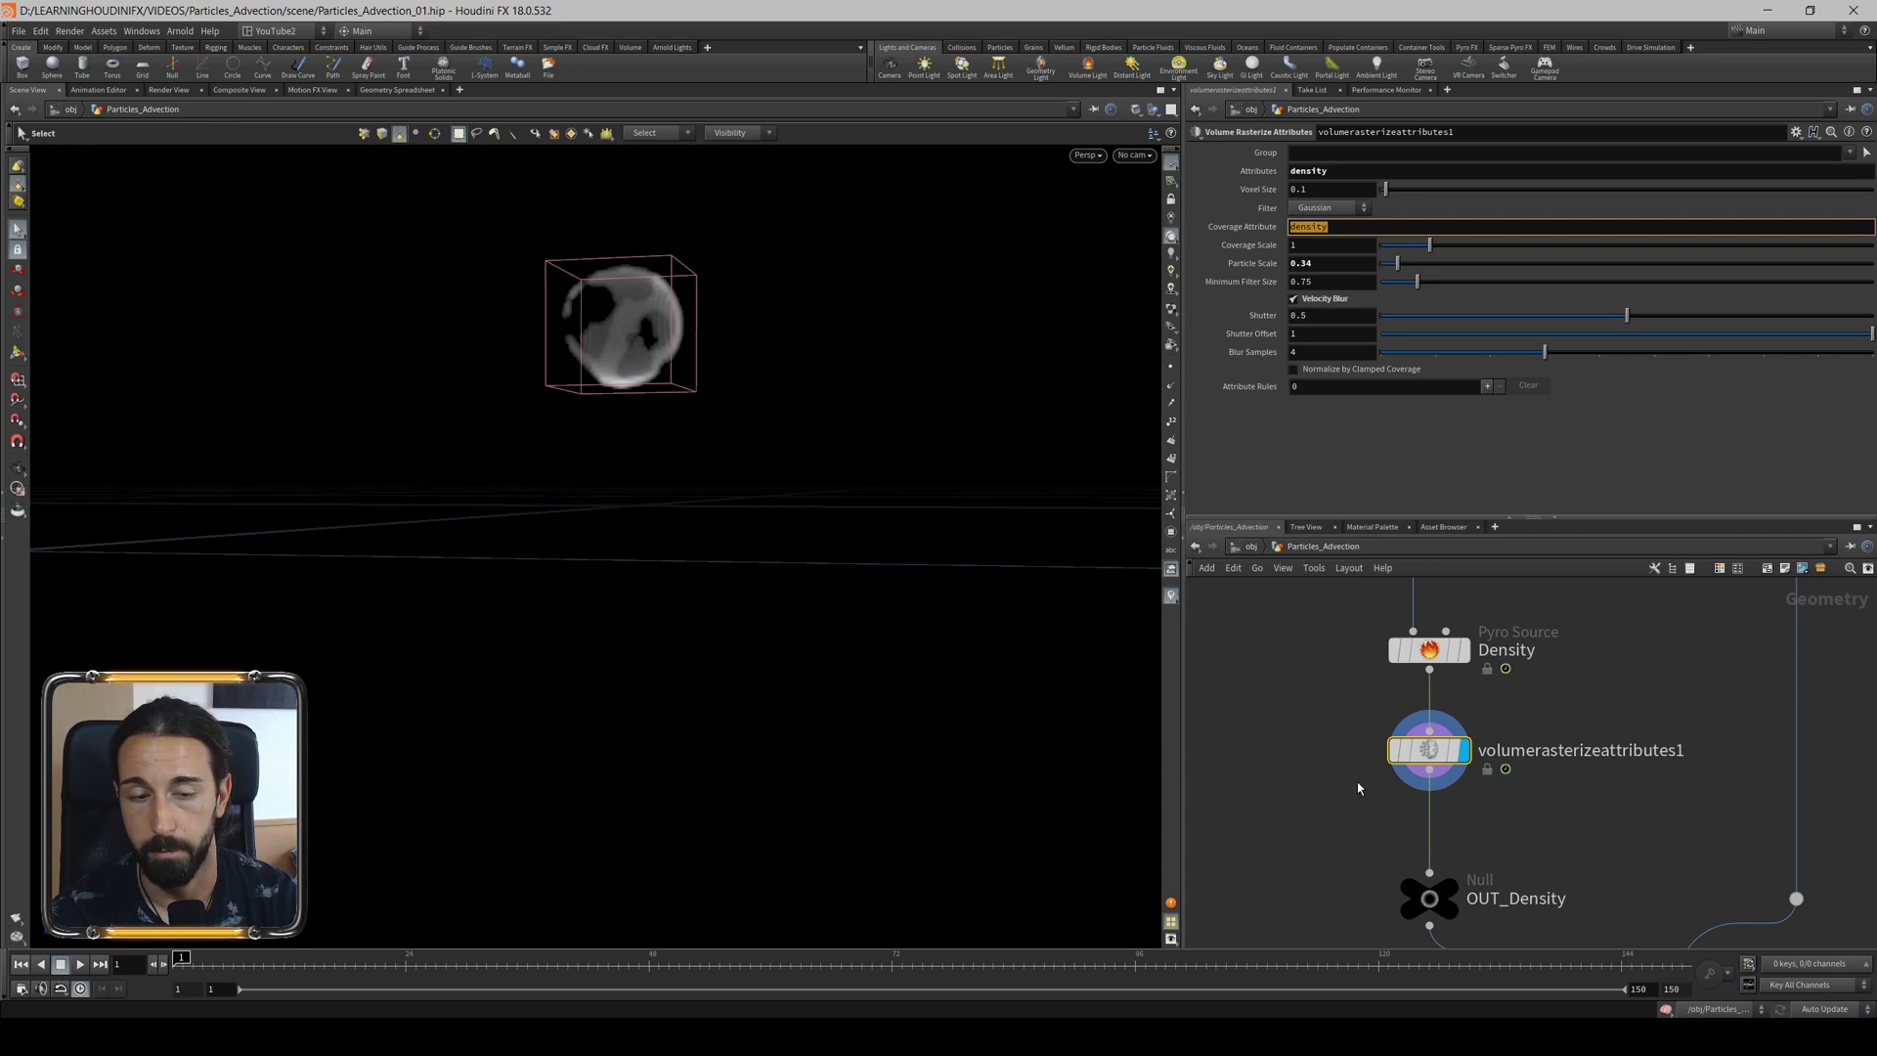
scroll(1354, 807, "down", 3)
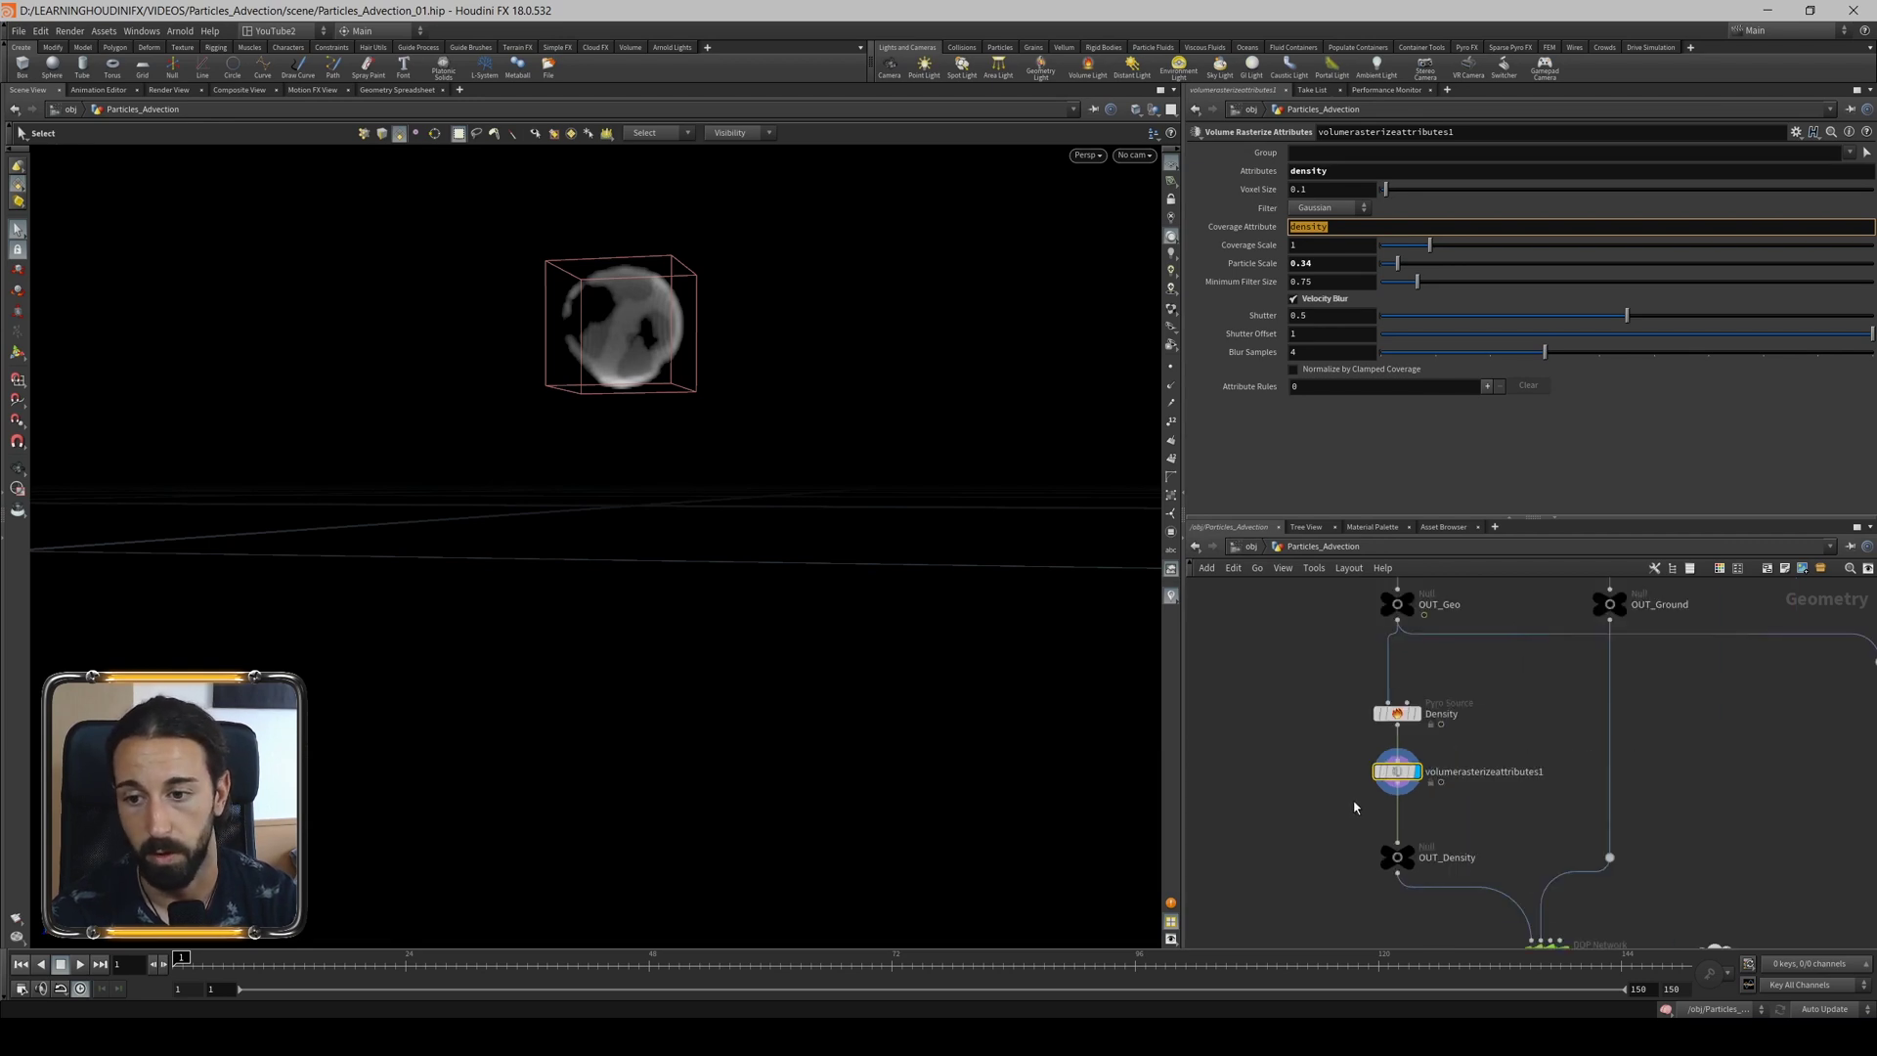
scroll(1412, 876, "up", 3)
Select OUT_Density and pan the network until Pyro_Sim is in view.
left_click(1359, 802)
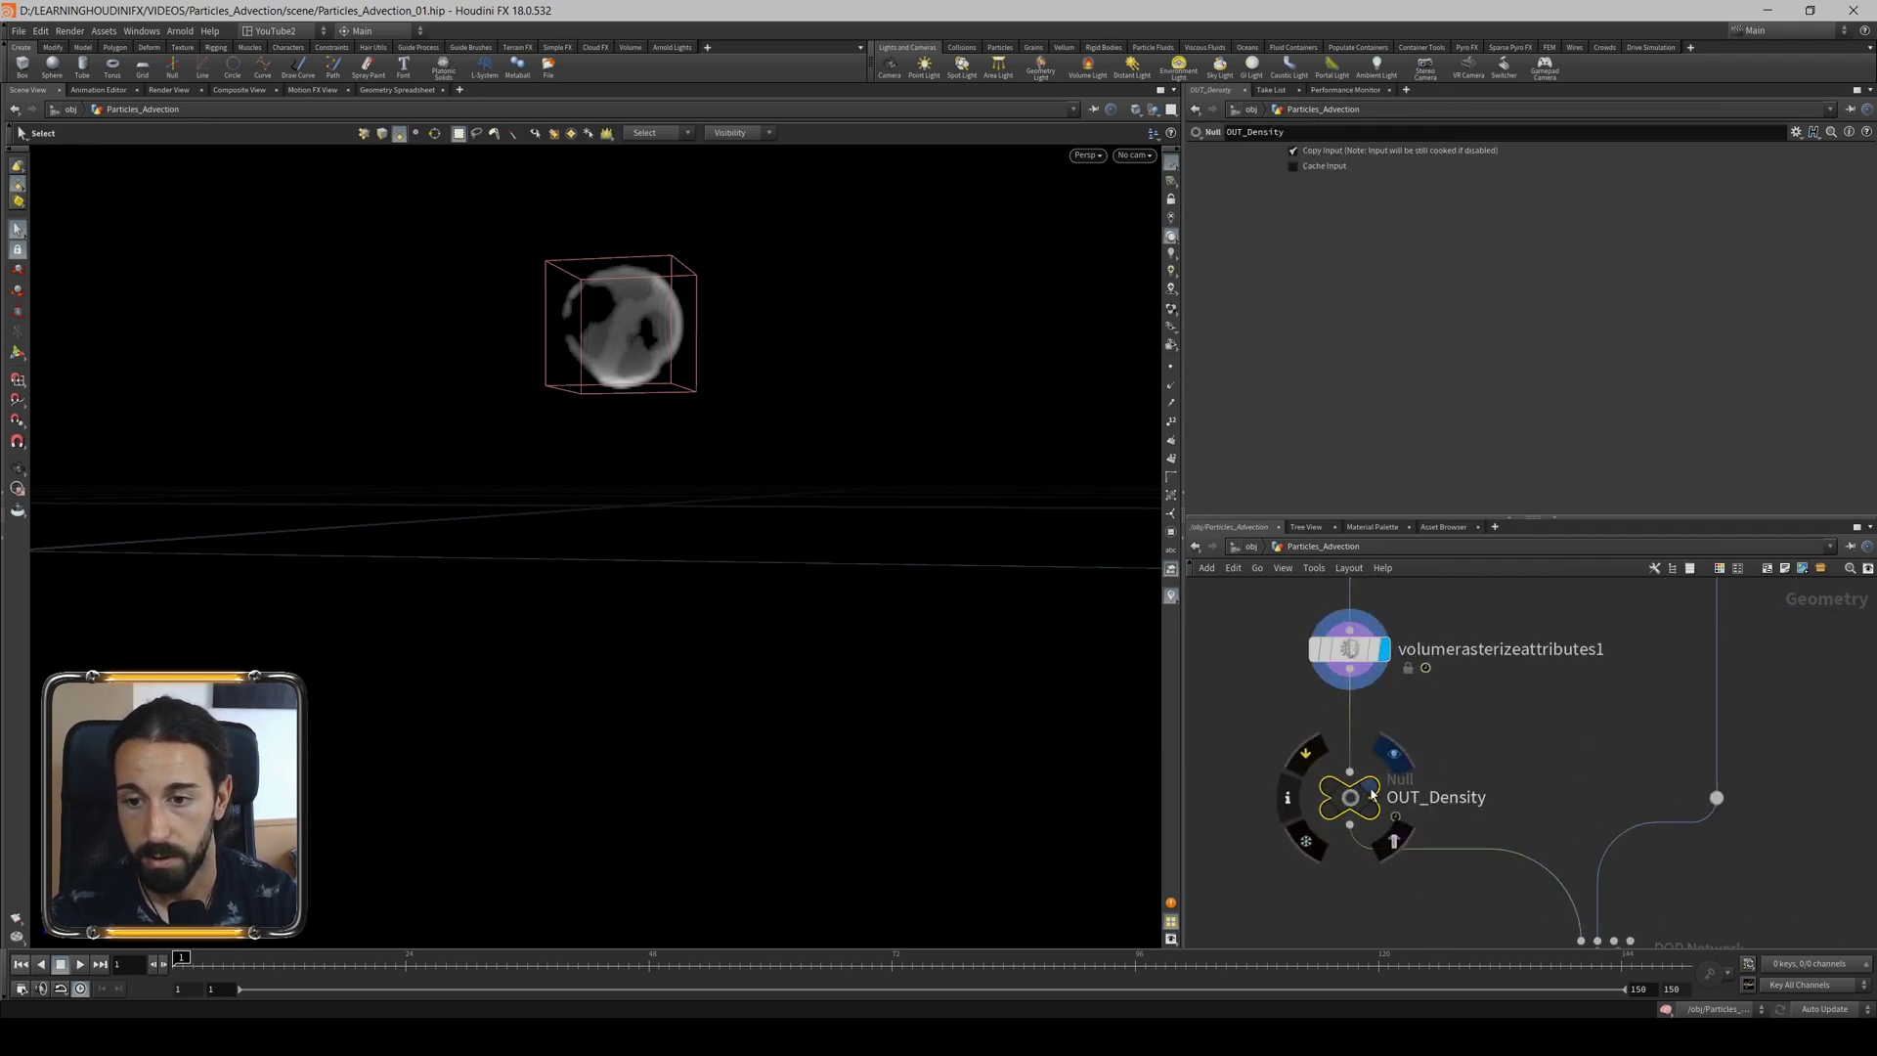
scroll(1368, 812, "down", 1)
scroll(1454, 743, "down", 3)
middle_click_drag(1454, 743, 1460, 804)
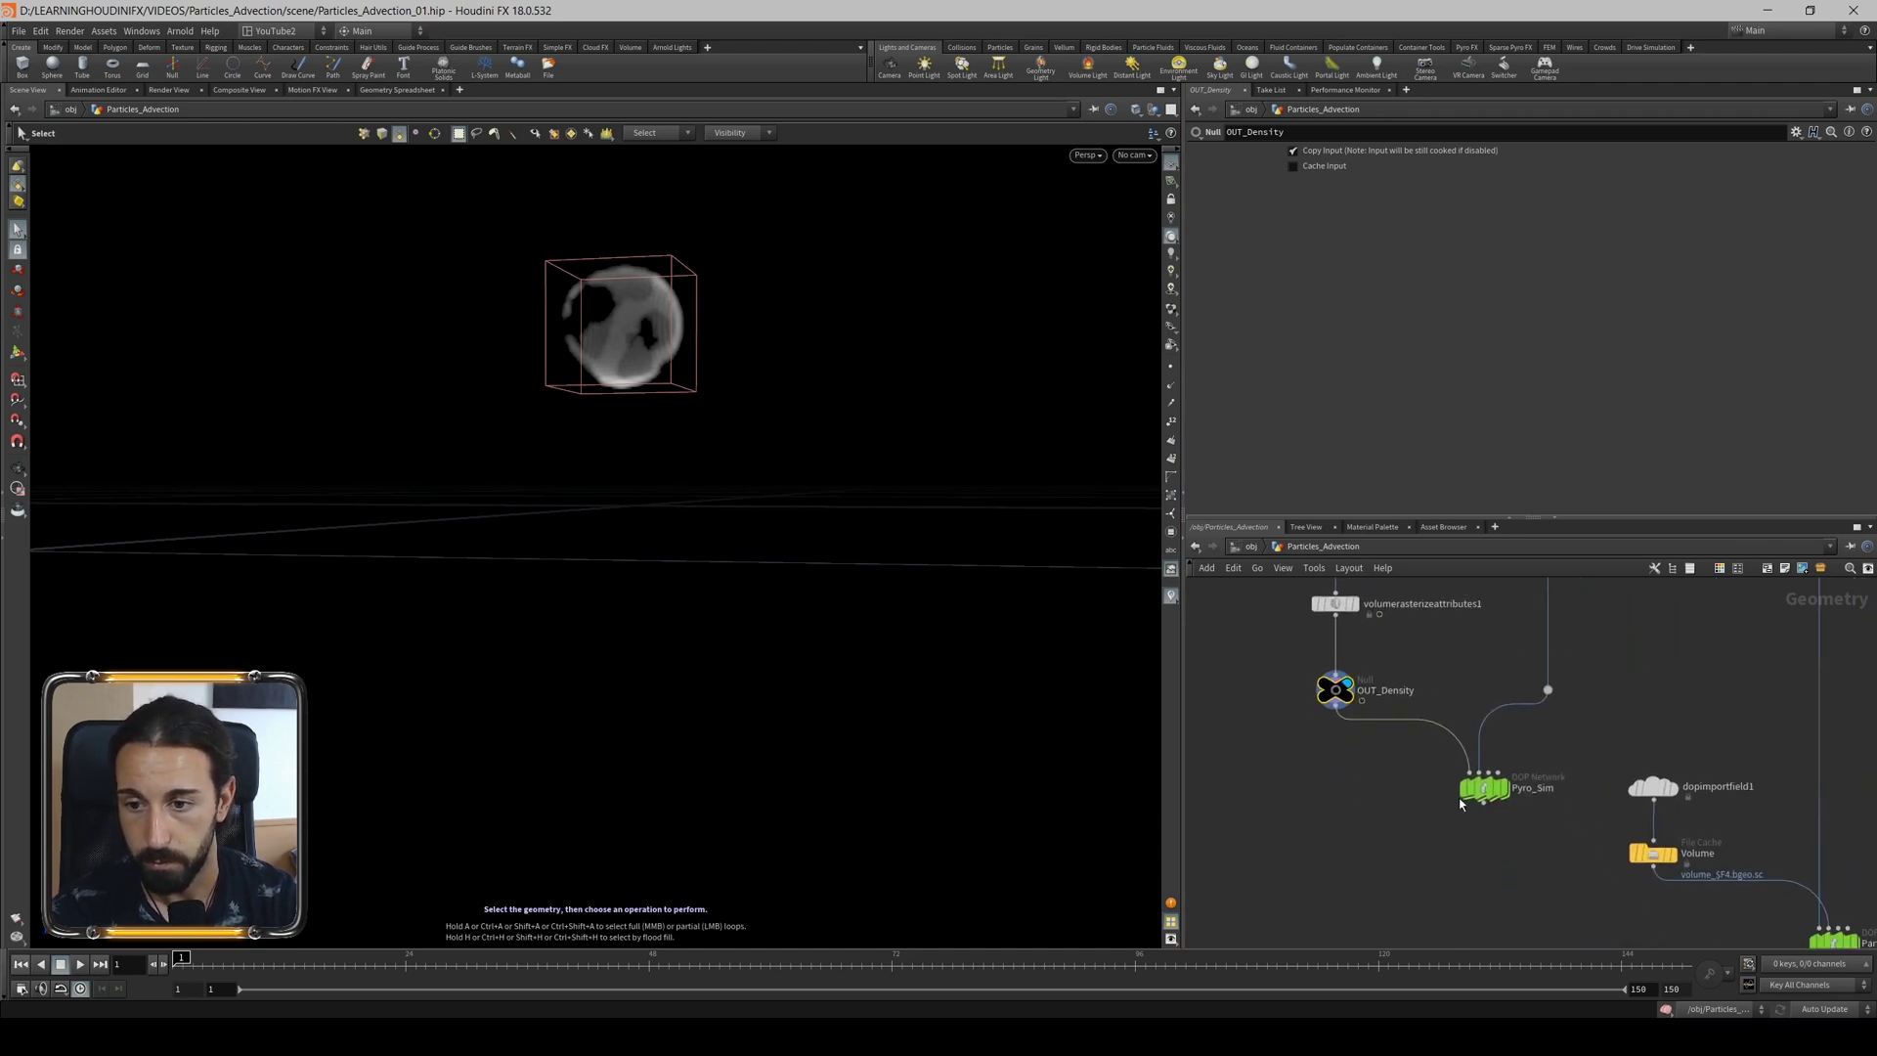
scroll(1517, 796, "up", 3)
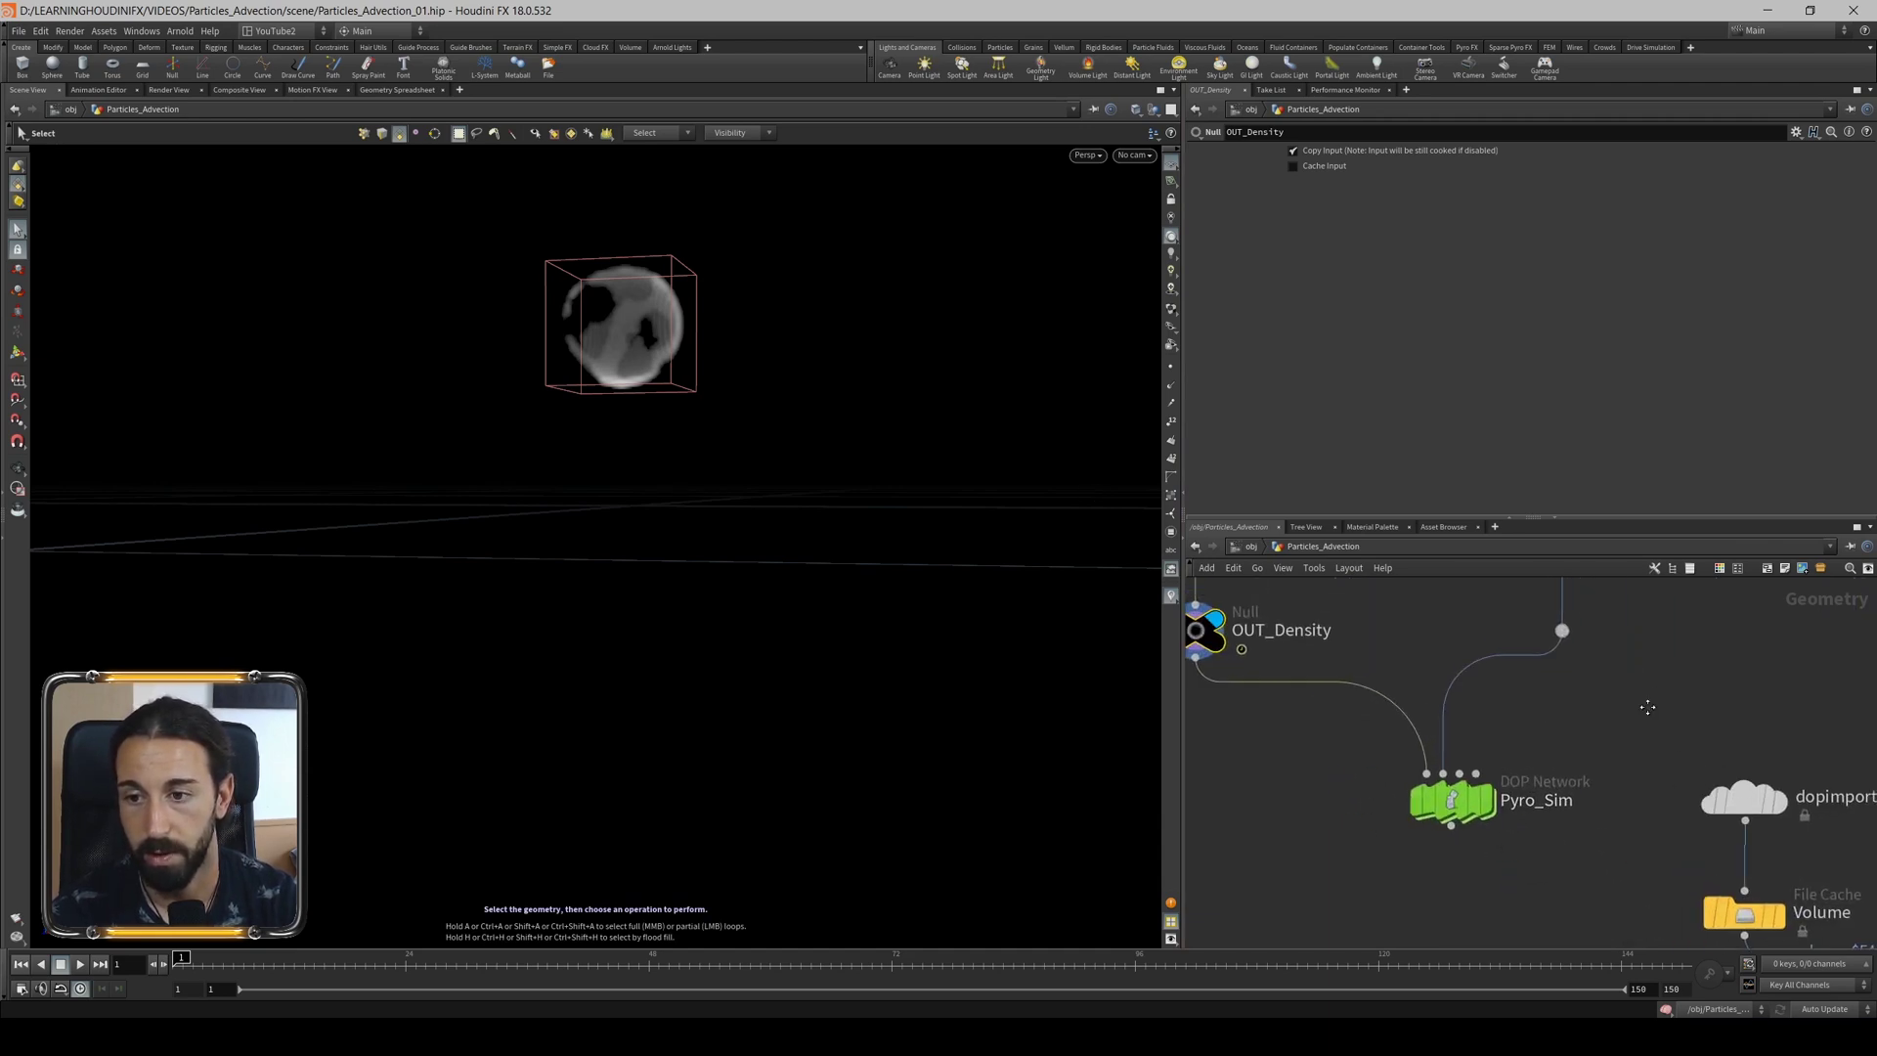
scroll(1417, 812, "down", 4)
middle_click_drag(1513, 702, 1506, 762)
scroll(1420, 717, "up", 5)
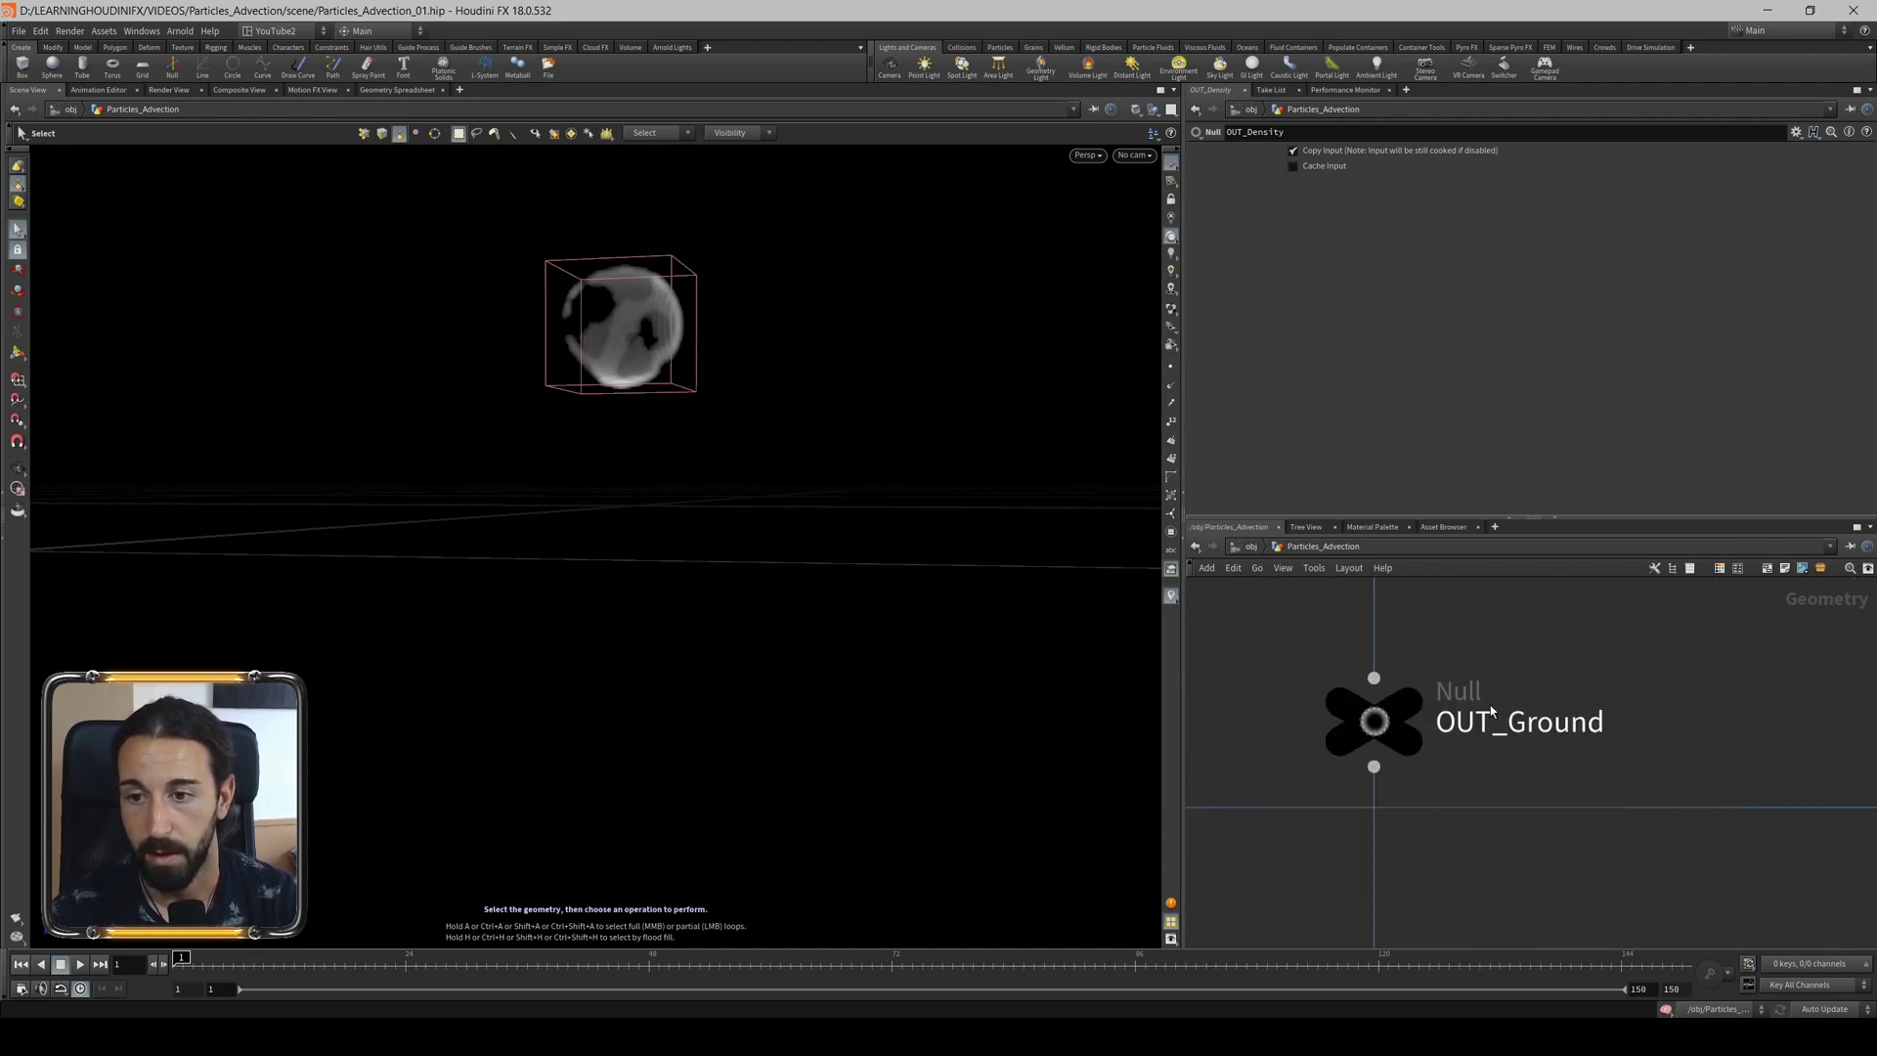
scroll(1374, 713, "down", 5)
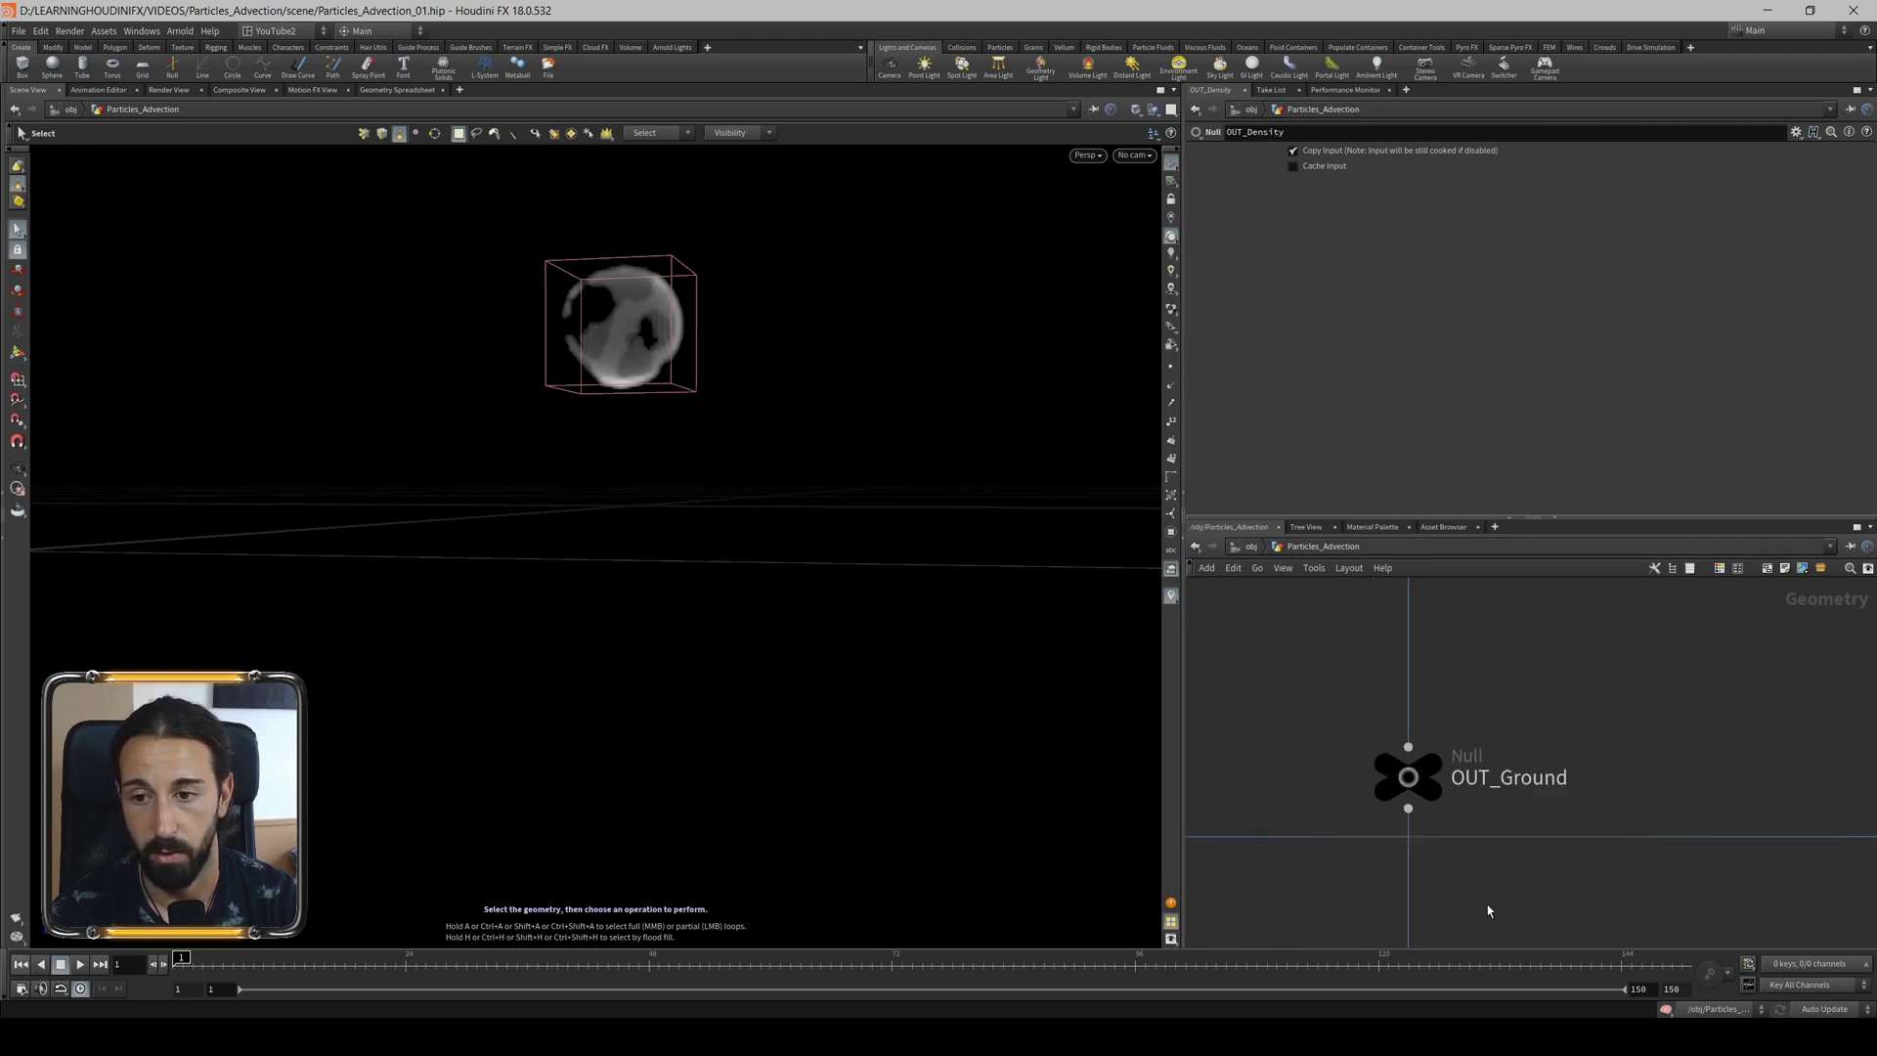
middle_click_drag(1378, 939, 1452, 857)
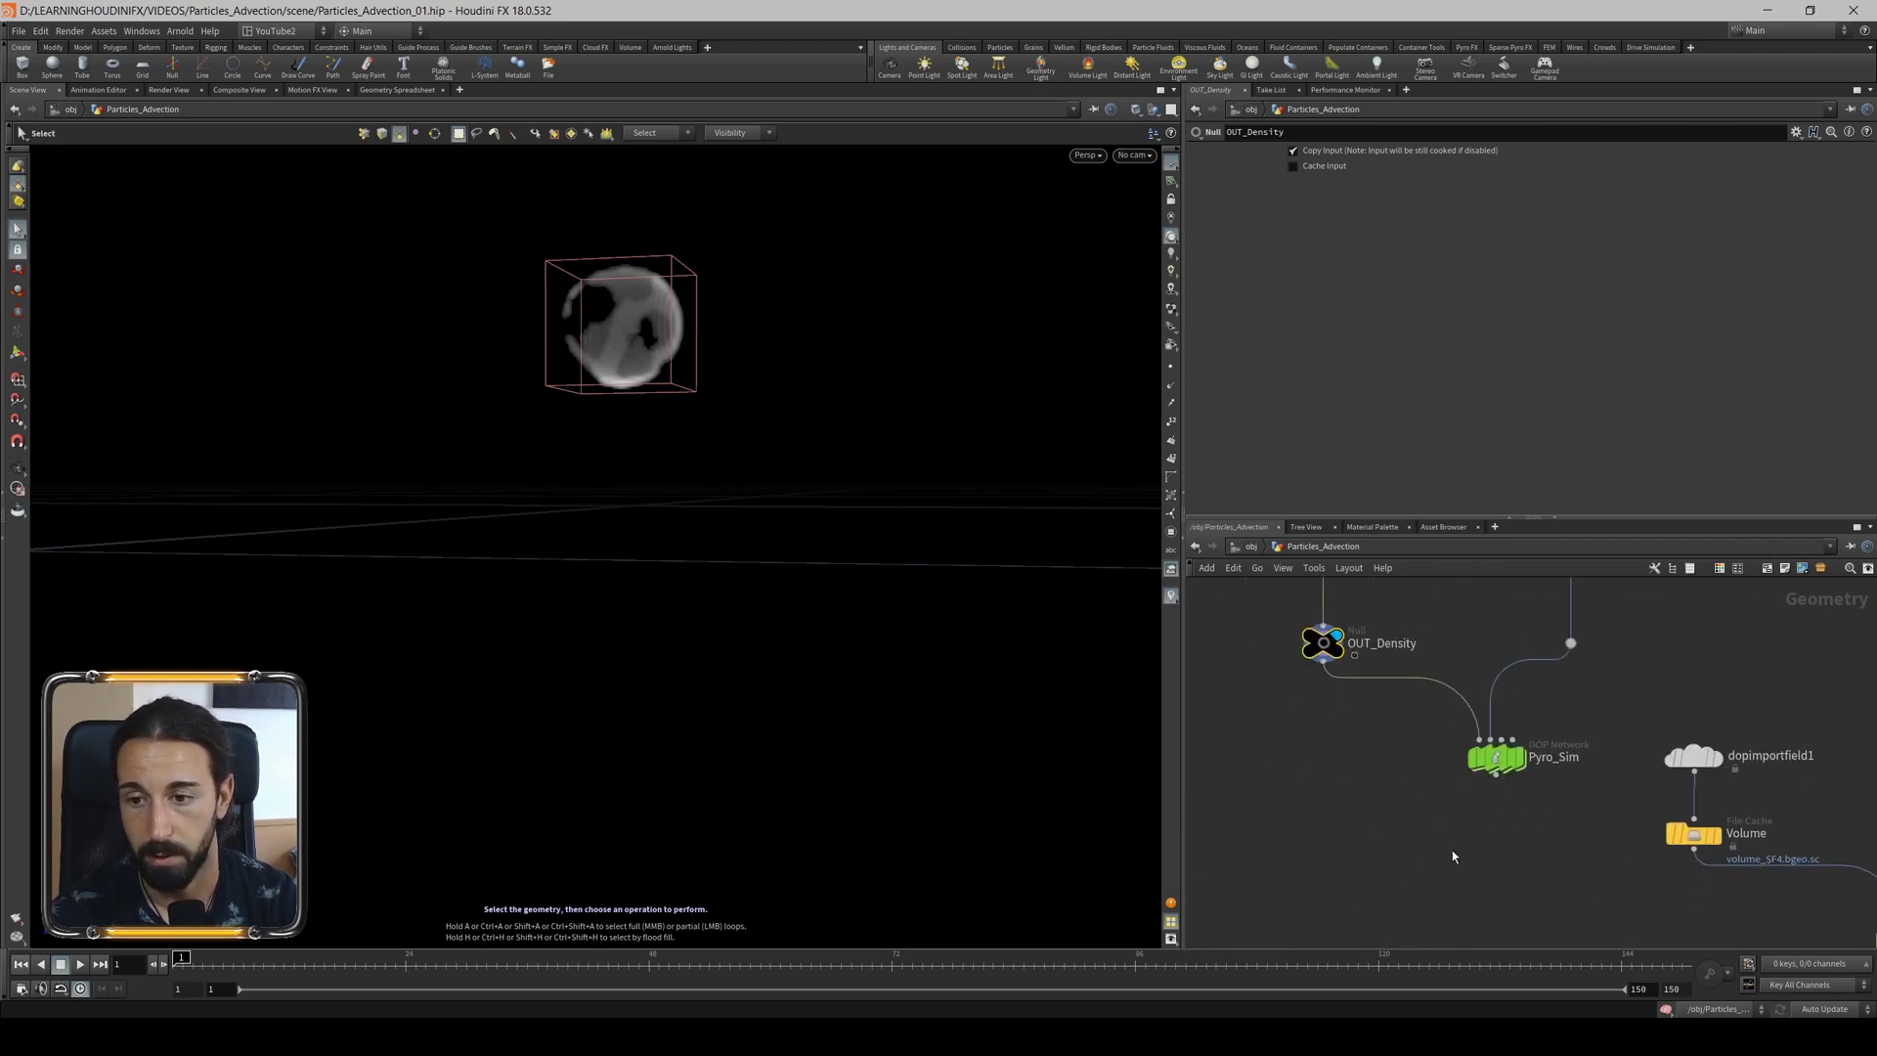
Inside Pyro_Sim, set smokeobject1's Division Size to 0.25, then select pyrosolver1.
double_click(1500, 764)
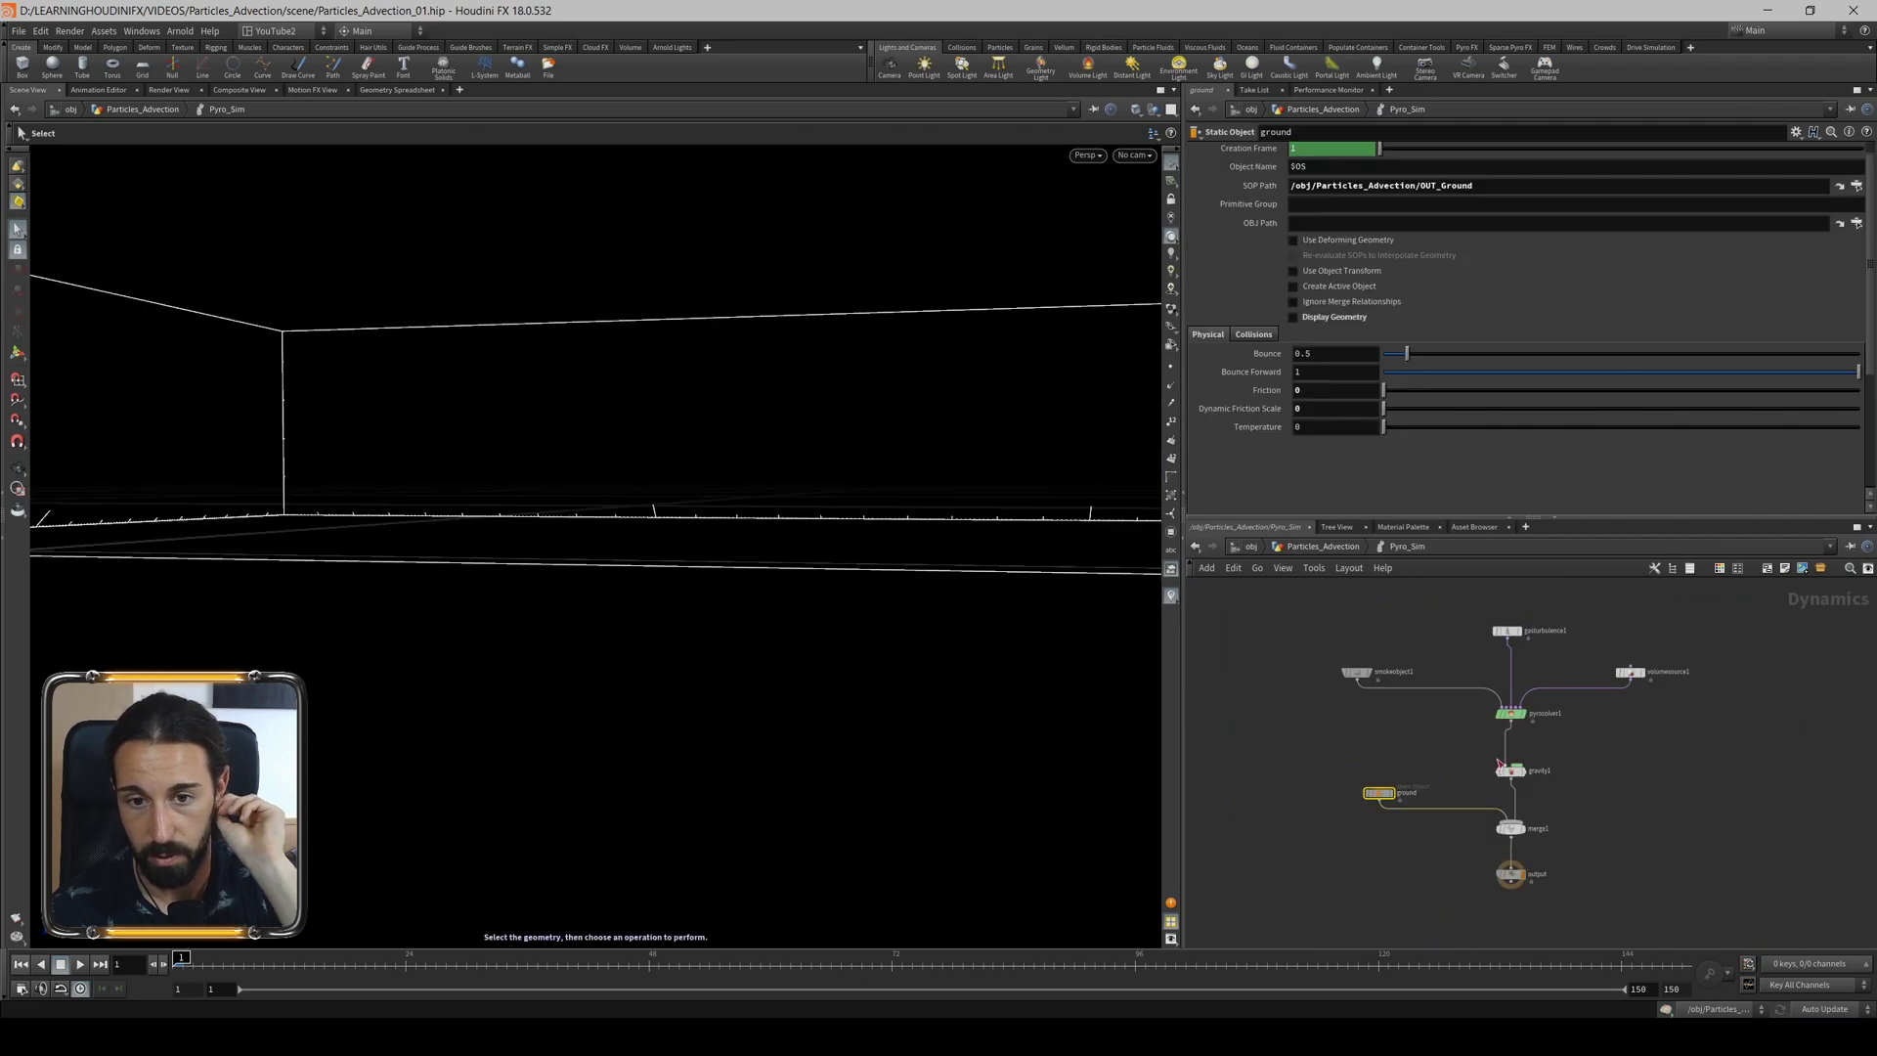
mouse_move(691, 545)
left_mouse_down()
mouse_move(668, 595)
mouse_move(683, 642)
left_mouse_up()
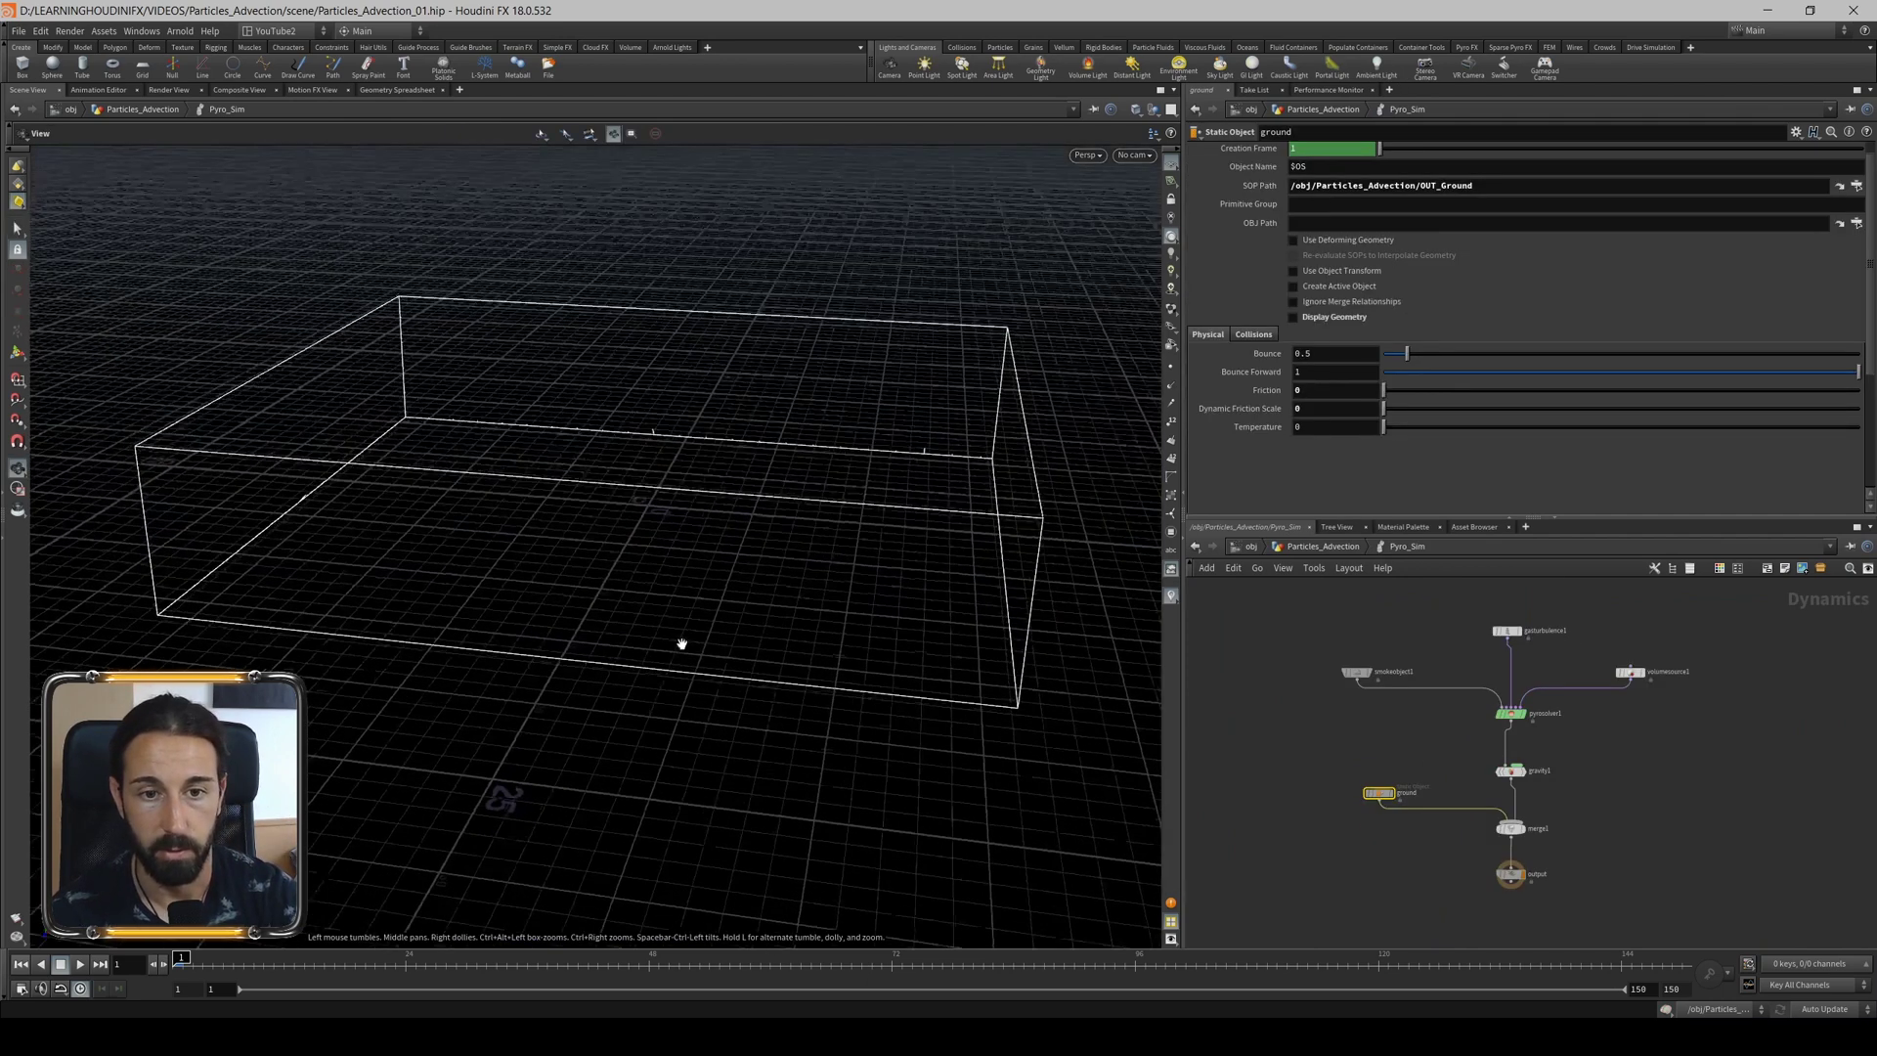
scroll(704, 599, "up", 3)
scroll(1288, 650, "up", 3)
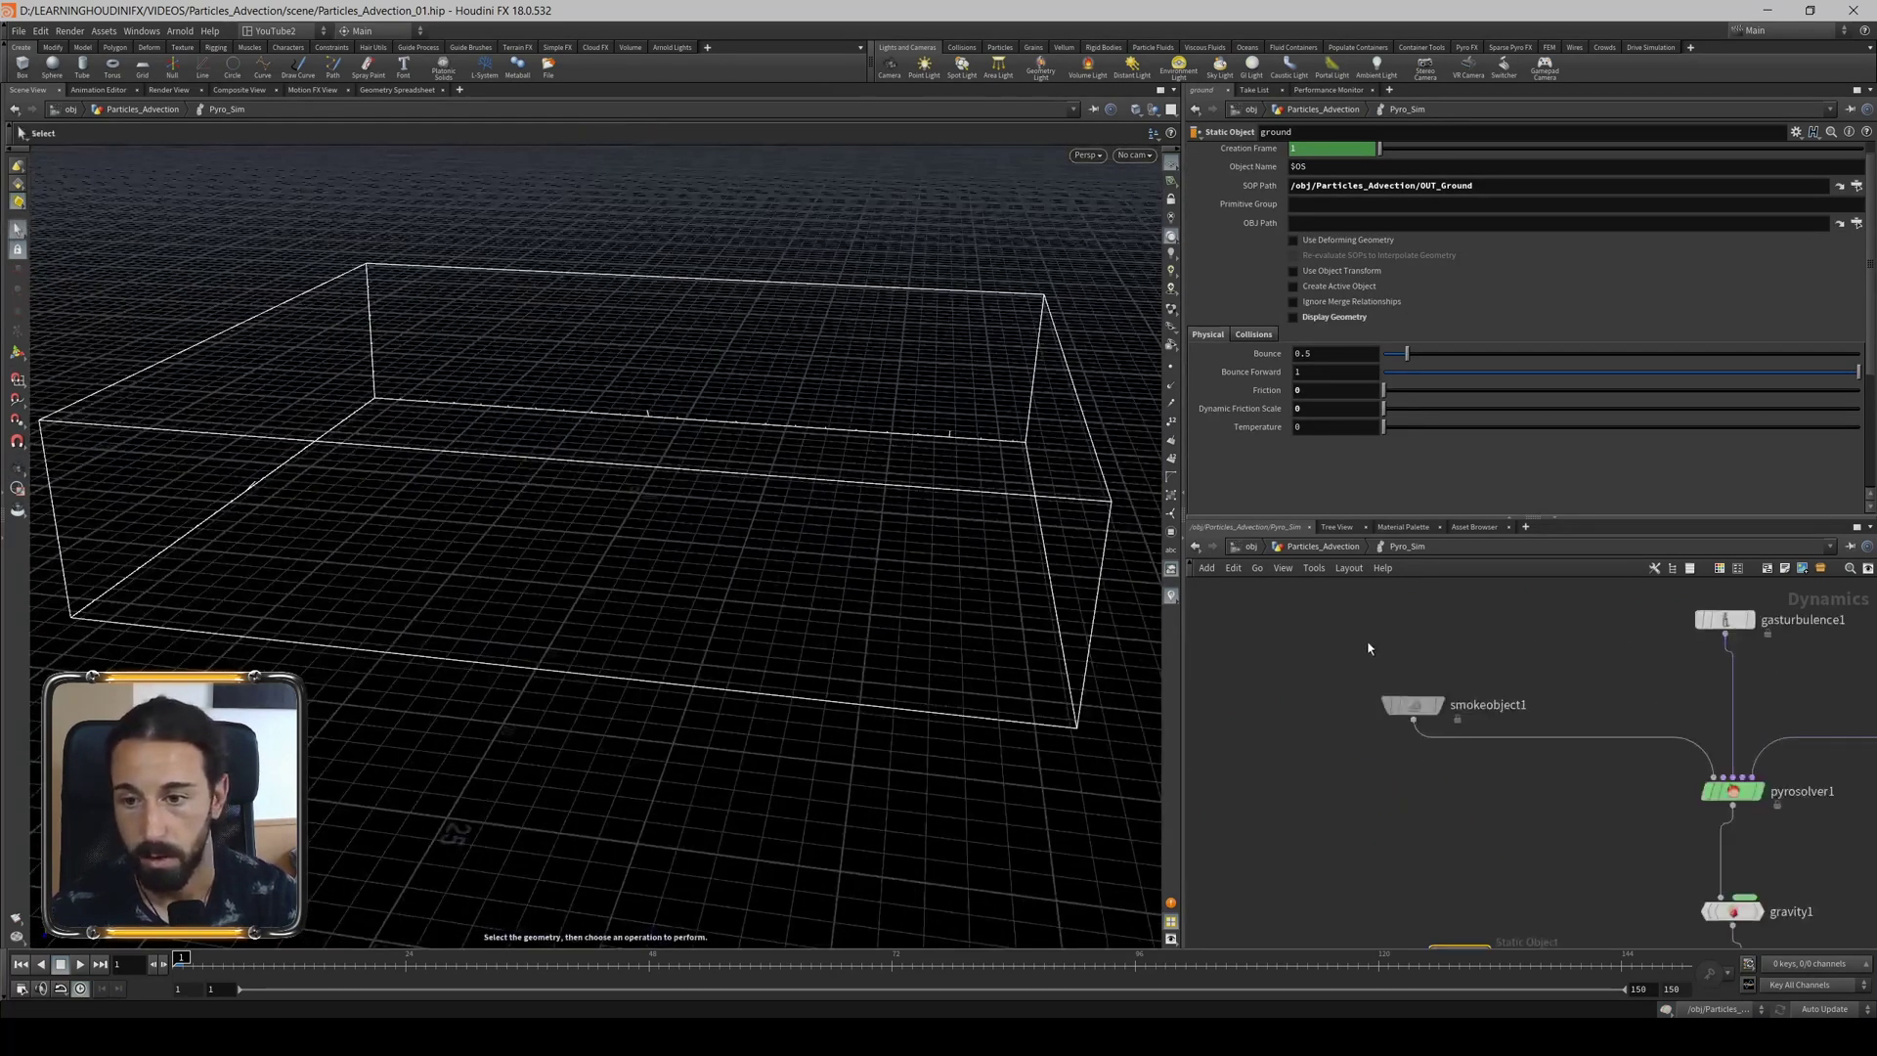
left_click(1413, 705)
type("0.25")
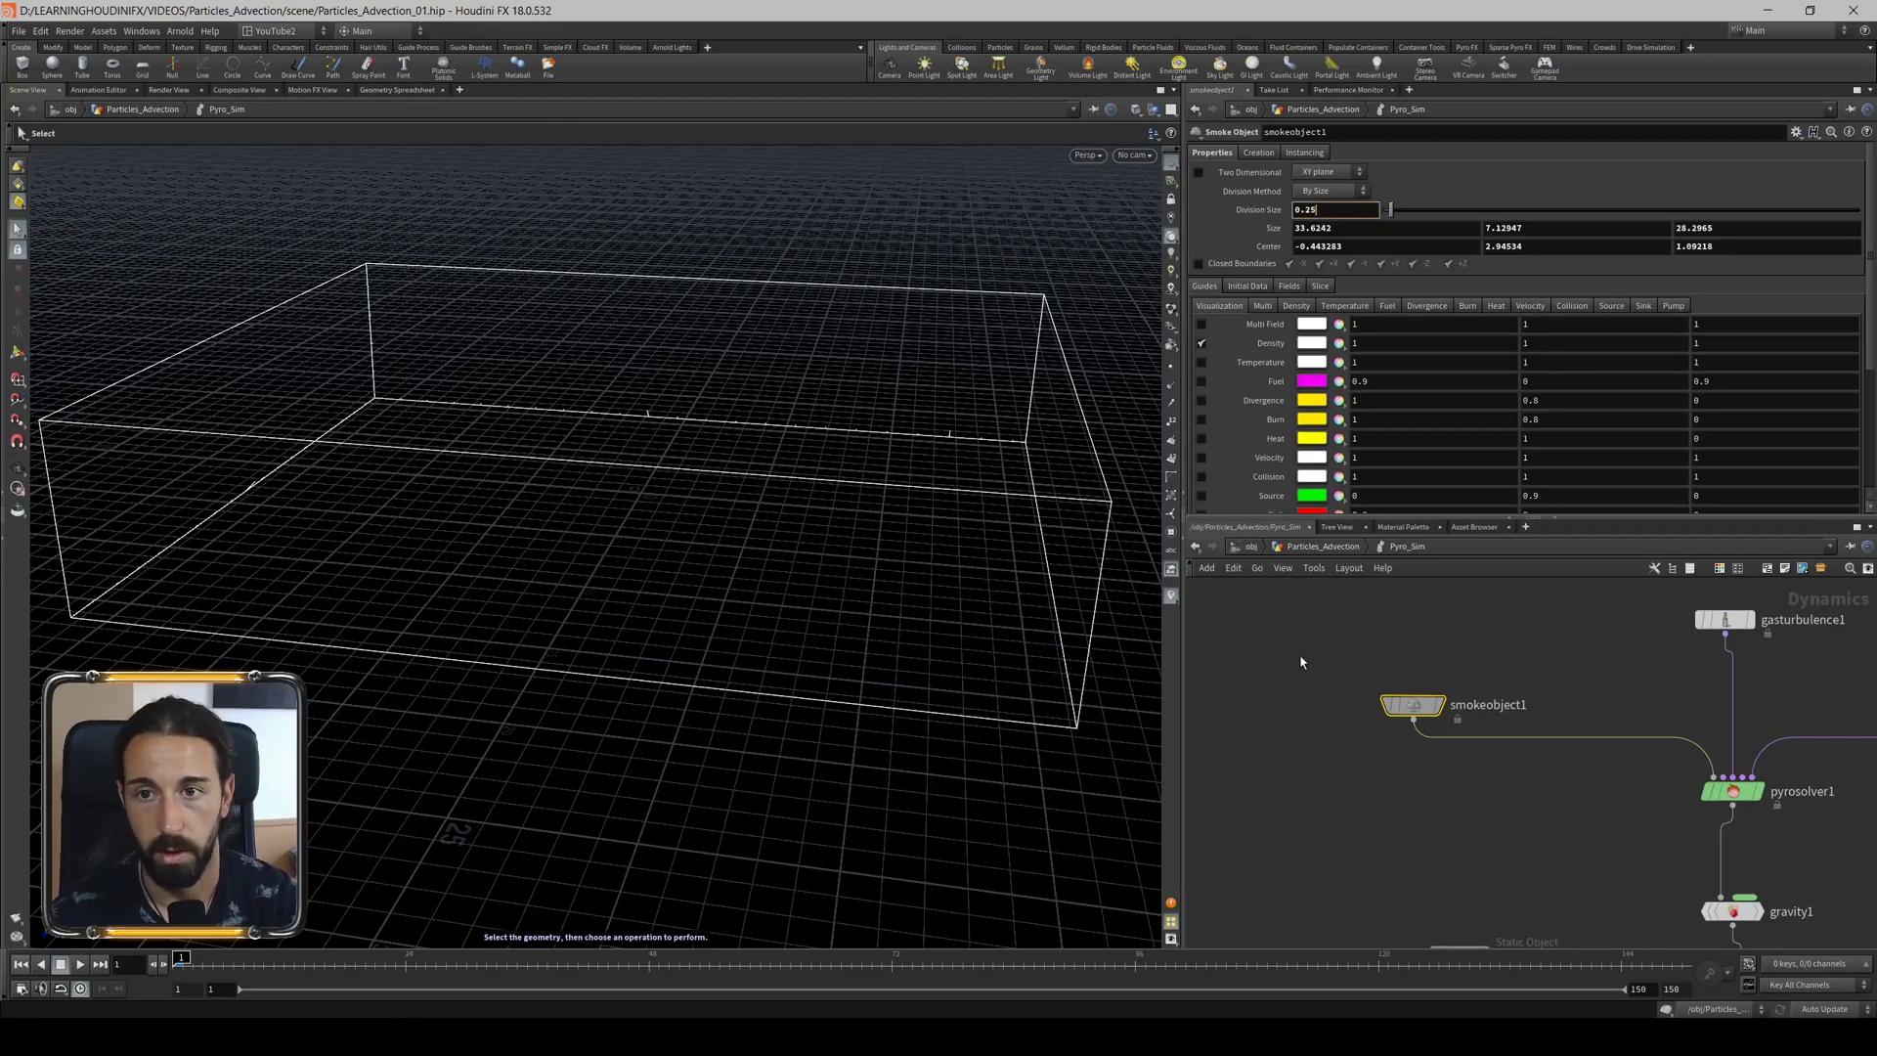
key("Return")
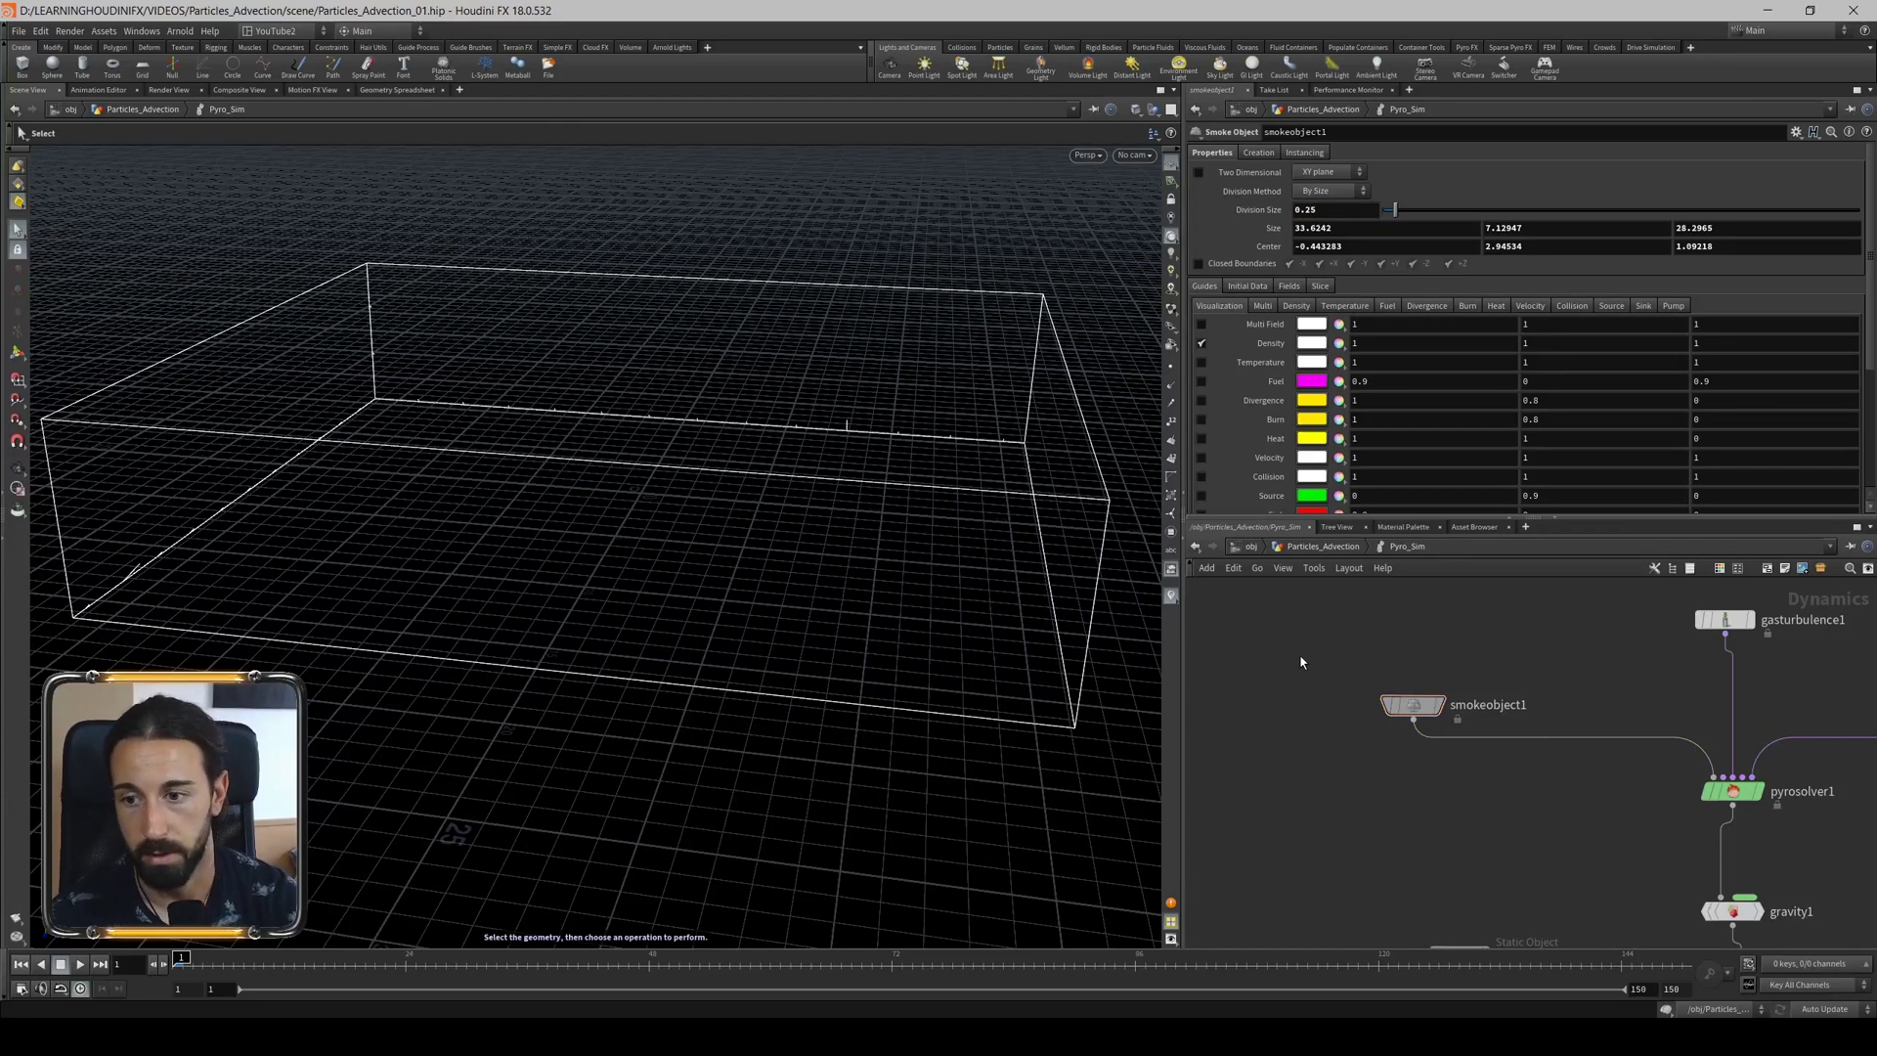
left_click(1733, 791)
middle_click_drag(1657, 801, 1447, 765)
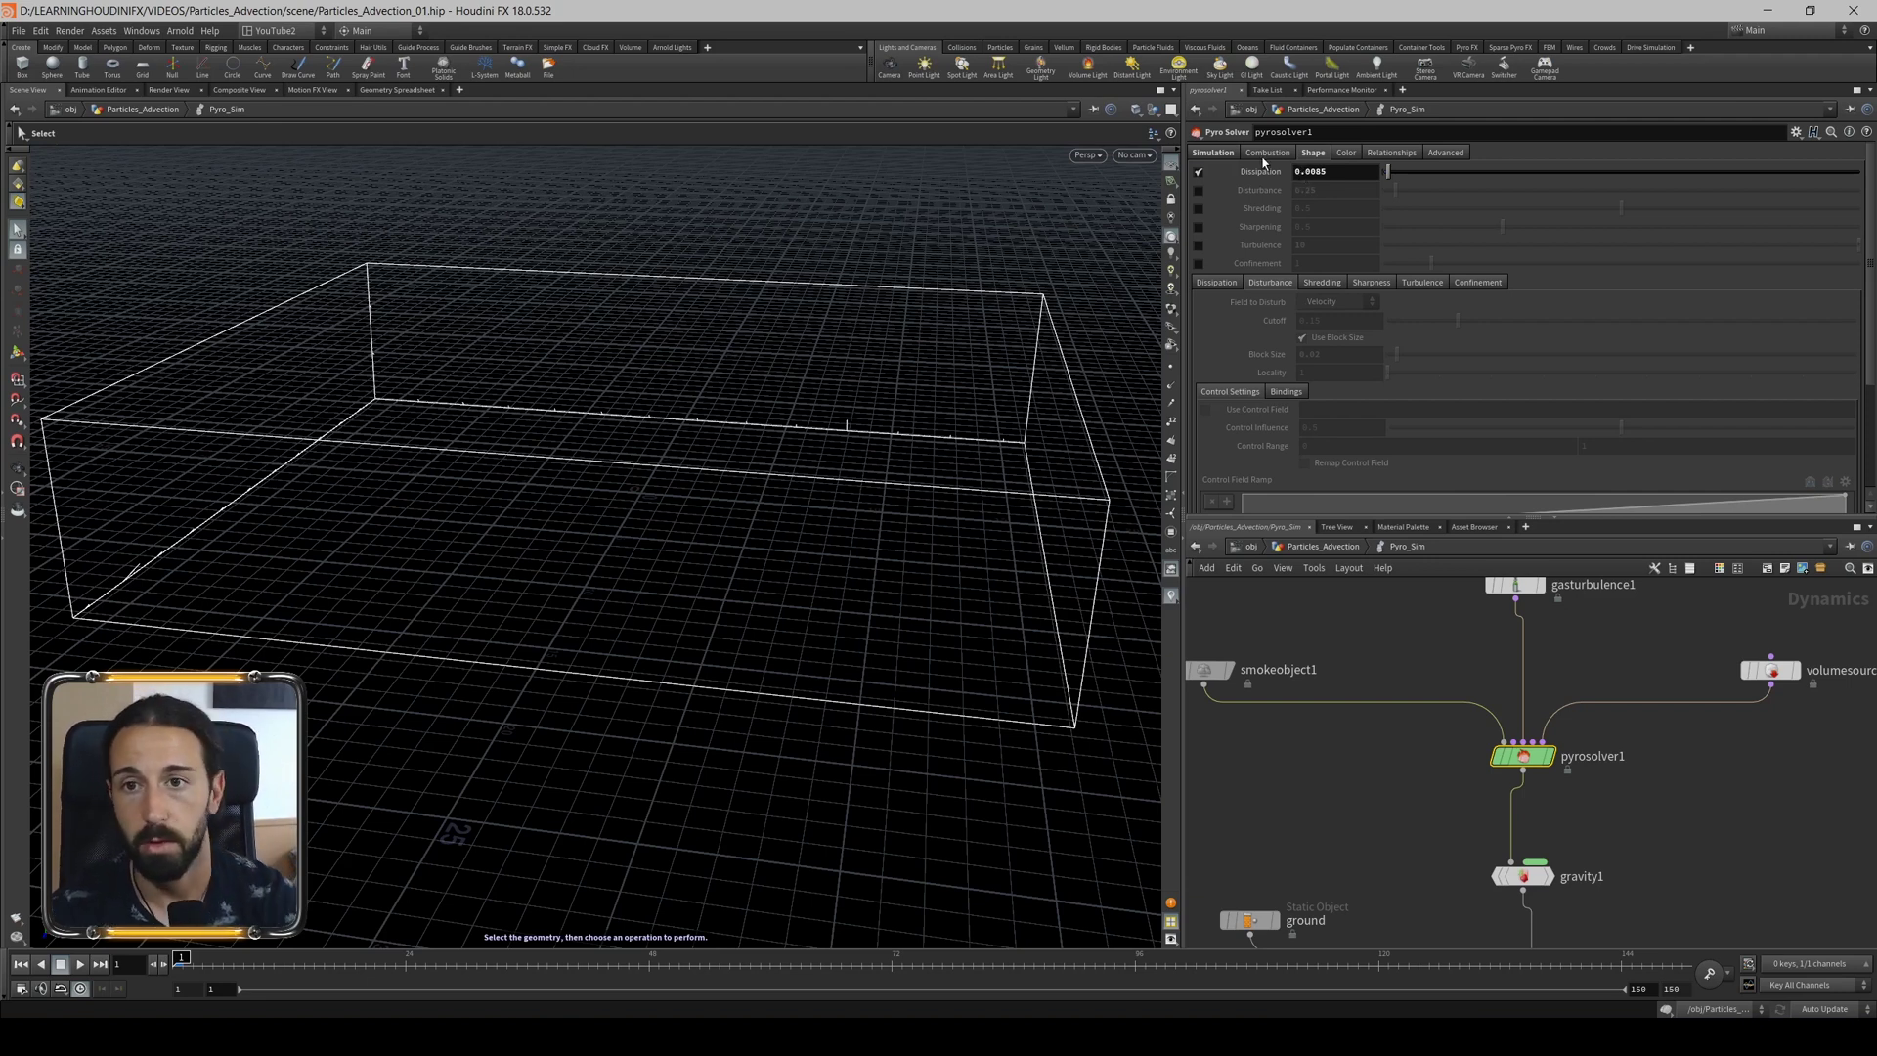
Select gasturbulence1 and scroll through its settings.
left_click(1492, 630)
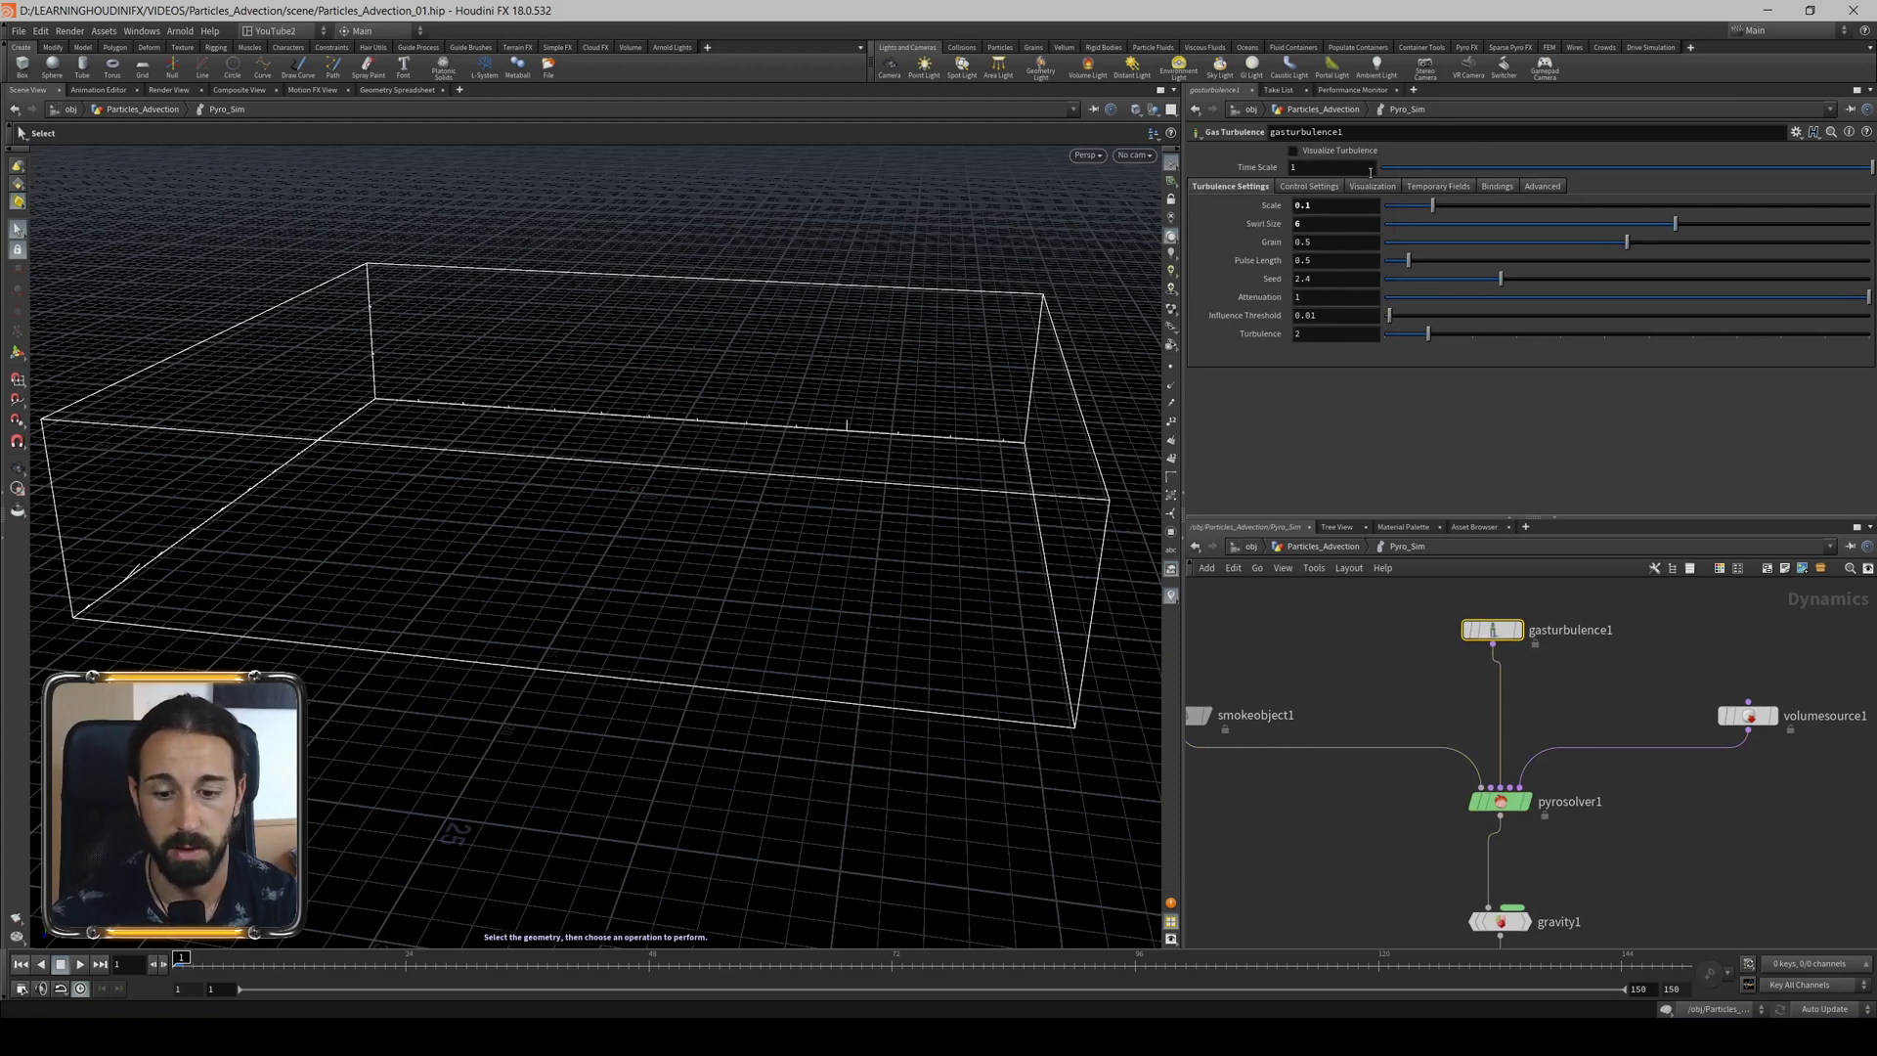
scroll(1551, 695, "down", 2)
scroll(1525, 753, "down", 2)
scroll(1662, 762, "up", 2)
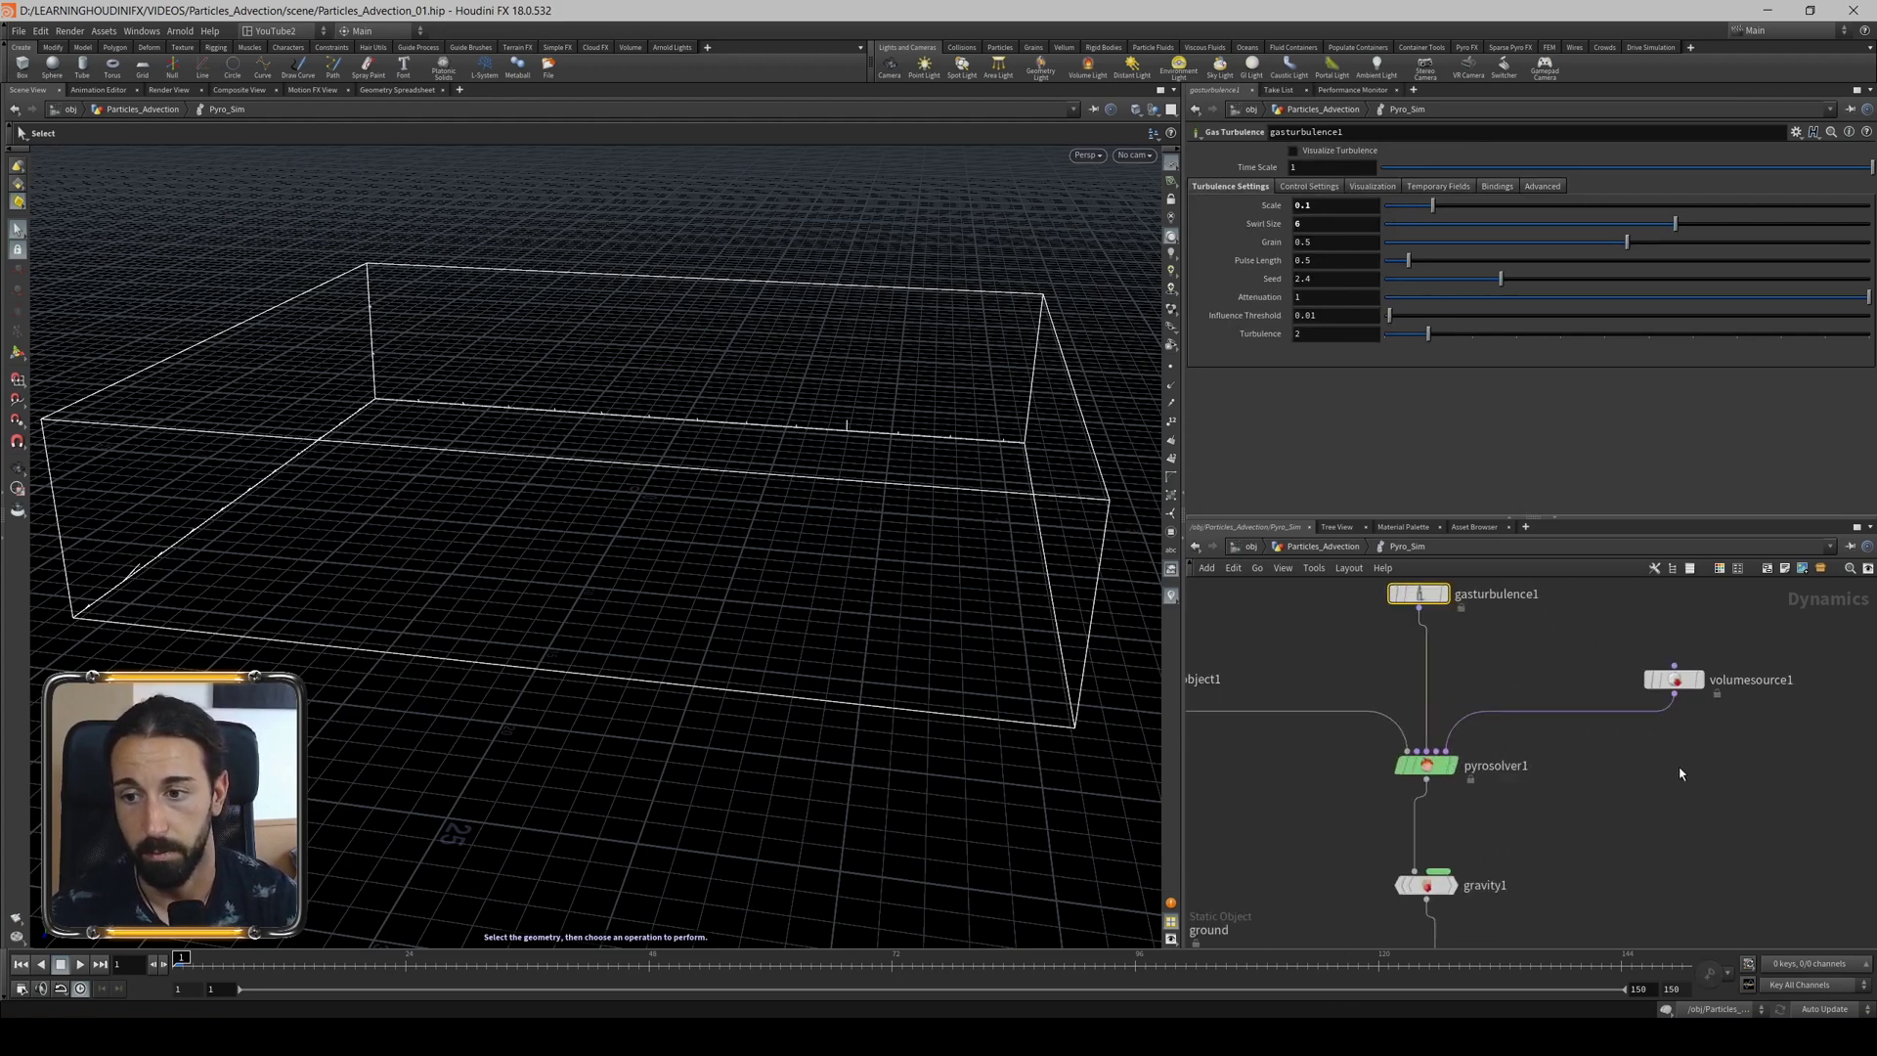
scroll(1650, 782, "up", 2)
Check volumesource1's Input list without changing it, then select the ground static object.
left_click_drag(1696, 690, 1423, 835)
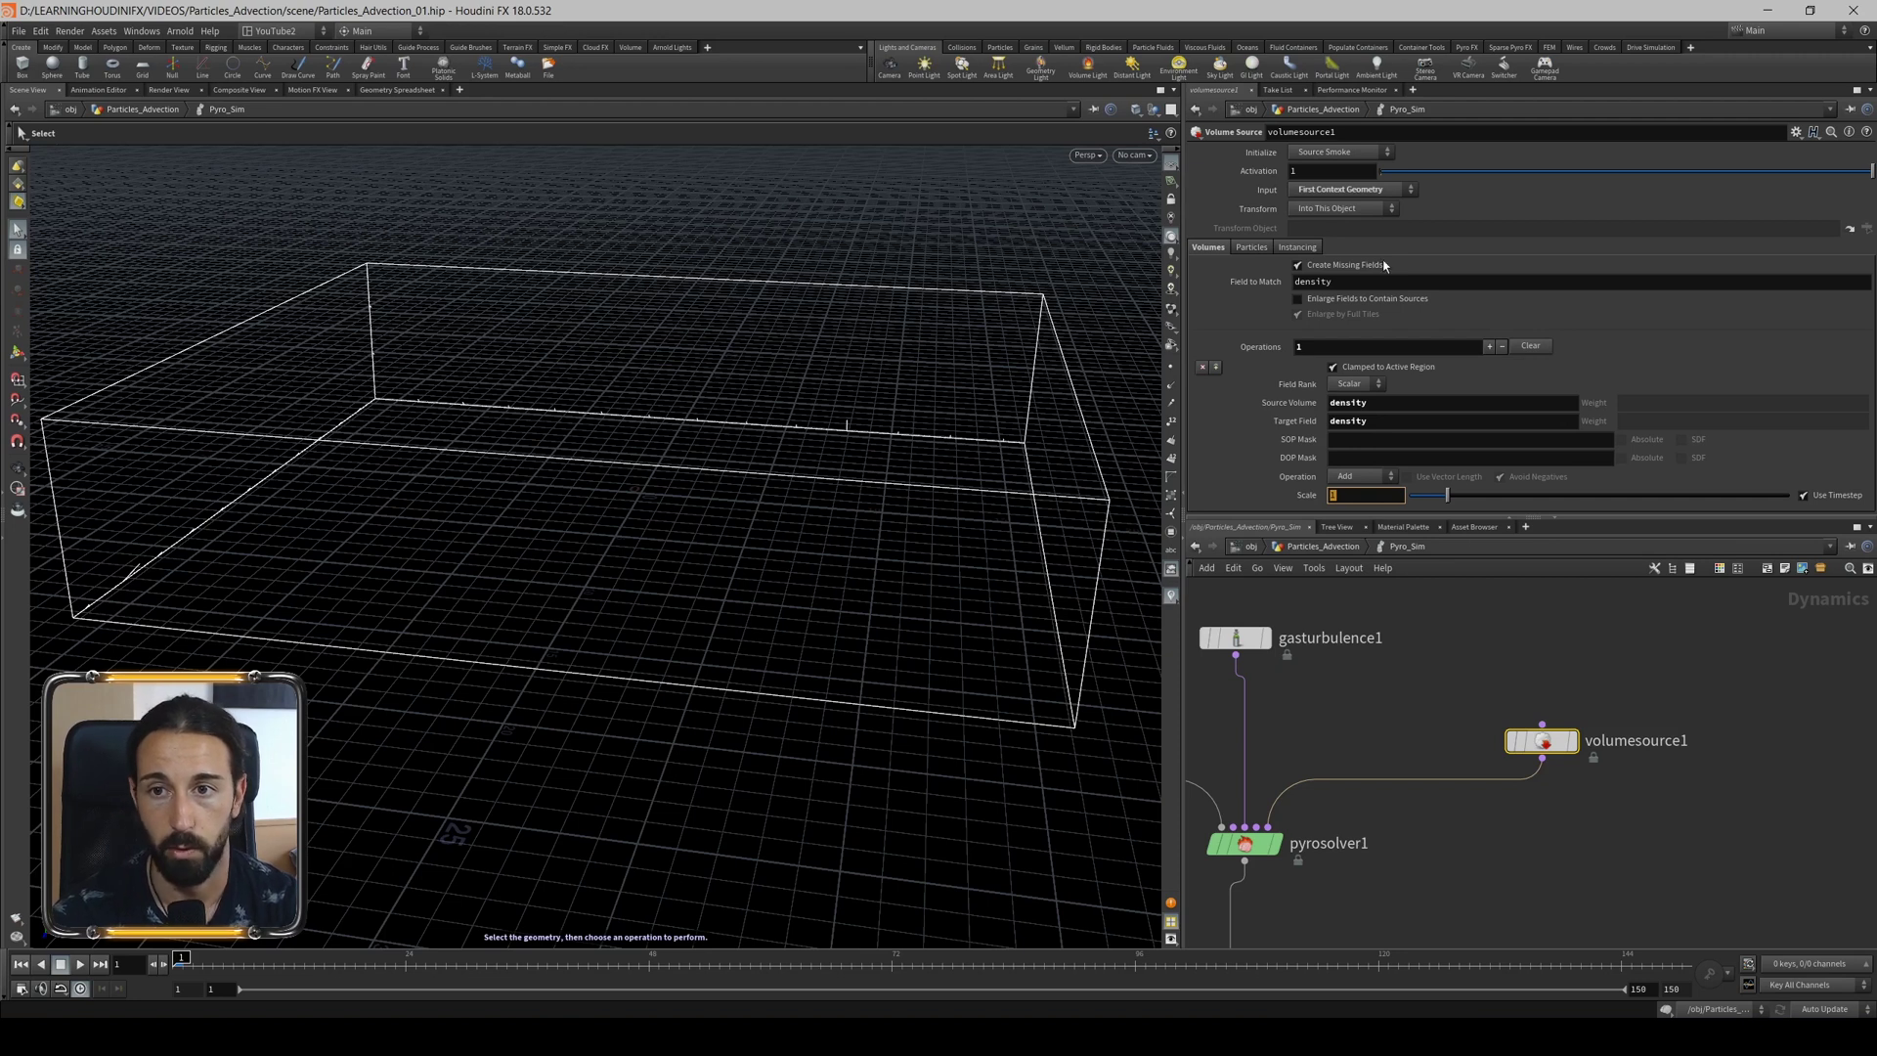
left_click(1333, 189)
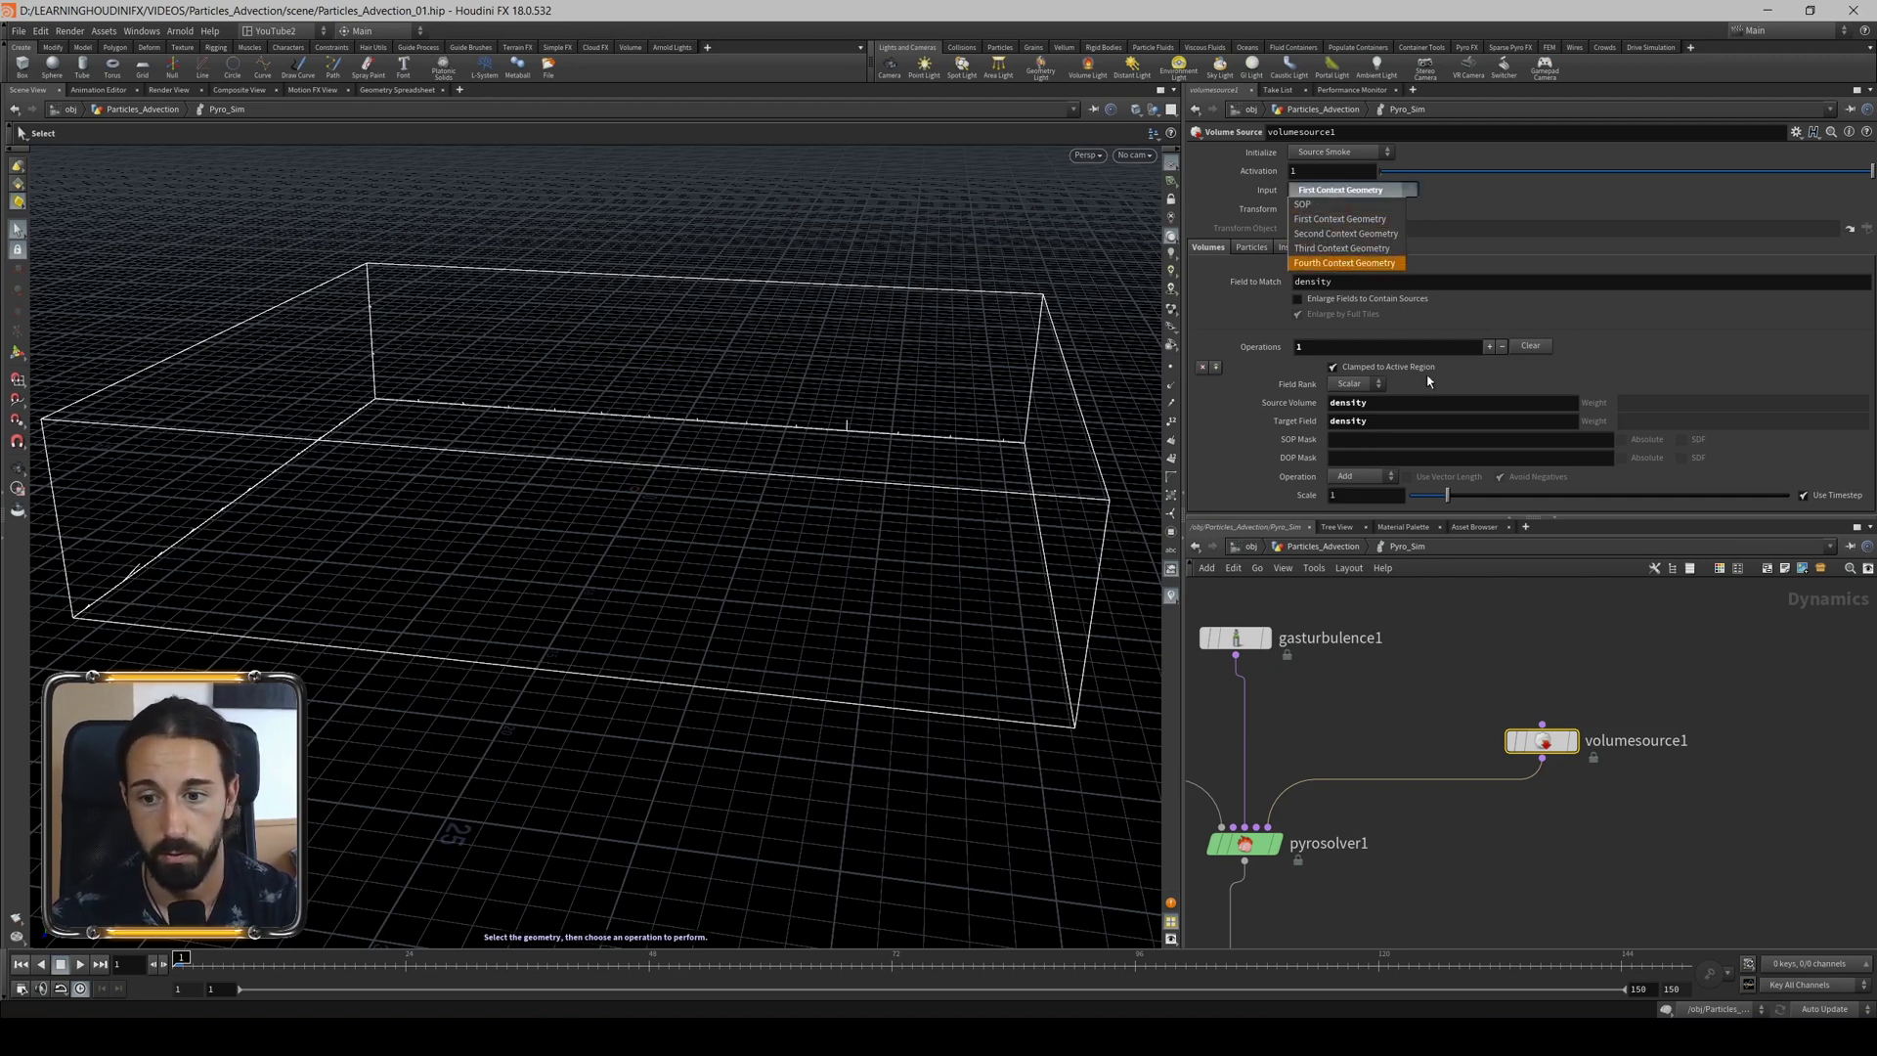
left_click(1620, 644)
middle_click_drag(1467, 743, 1676, 604)
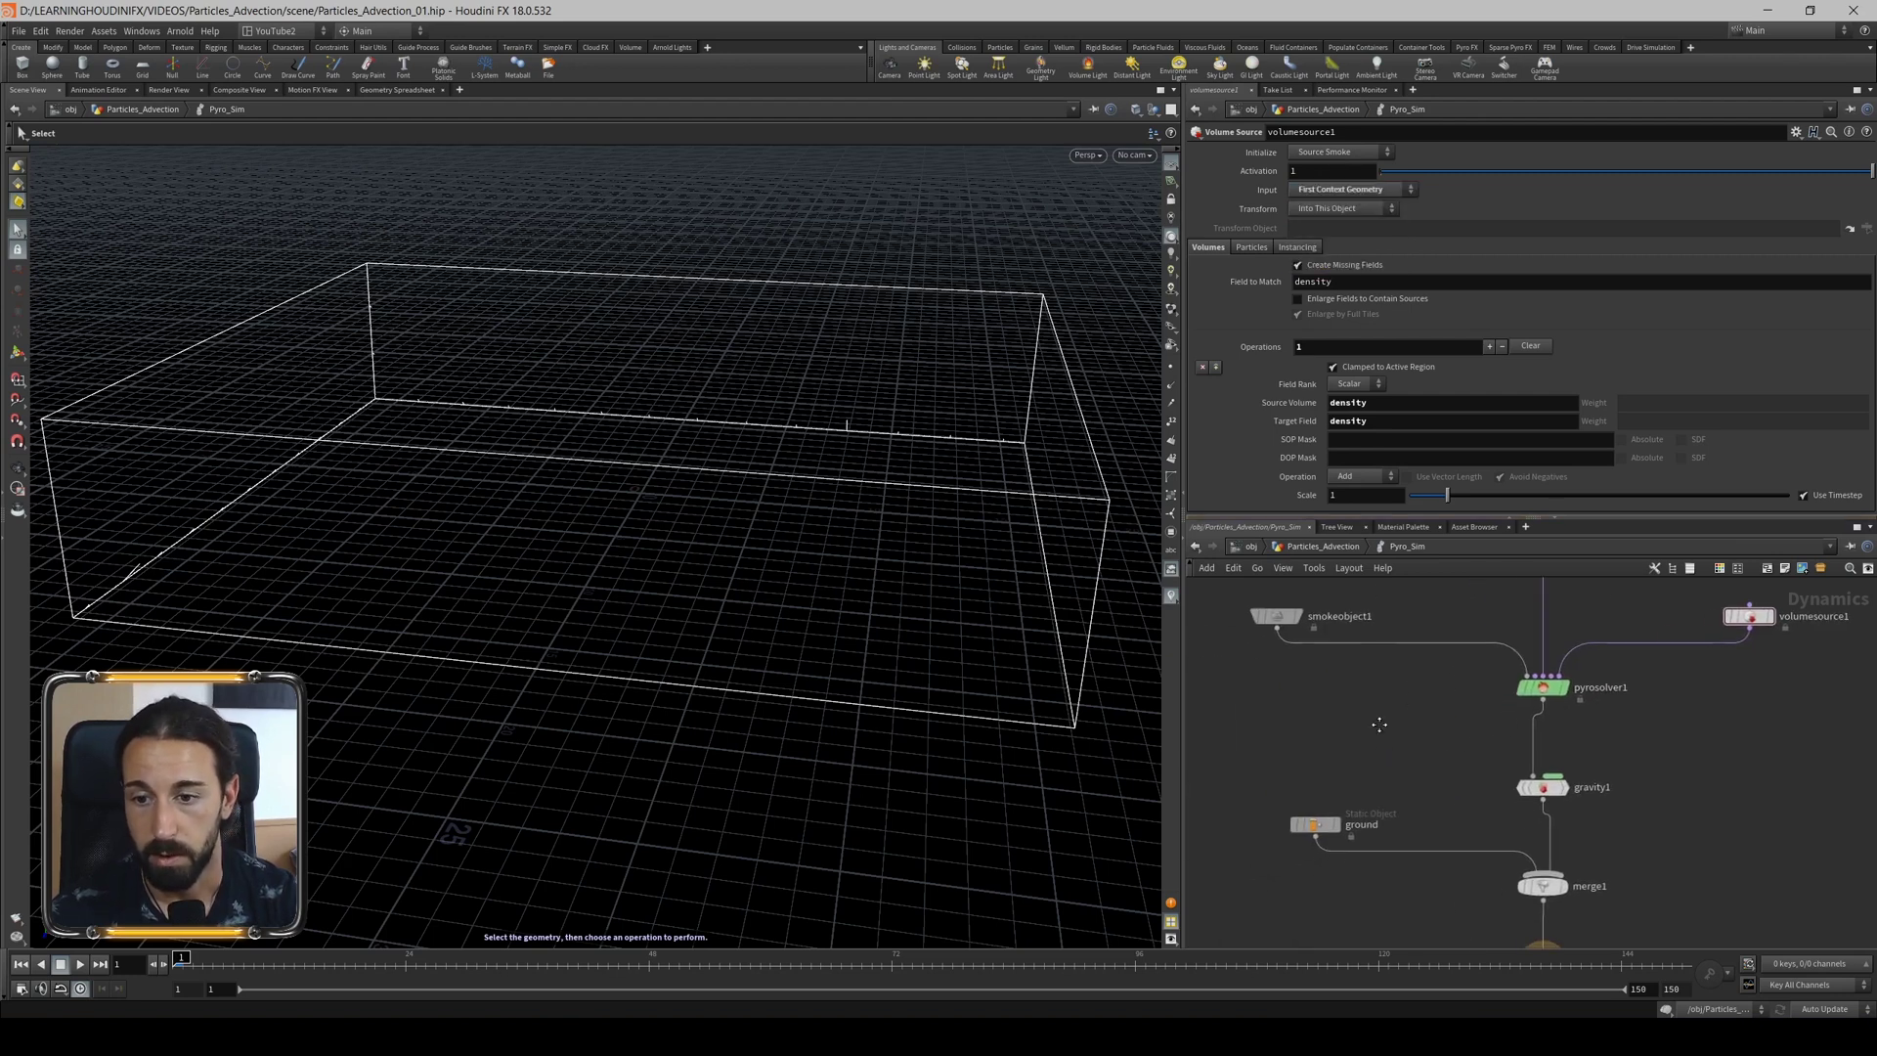
left_click(1403, 728)
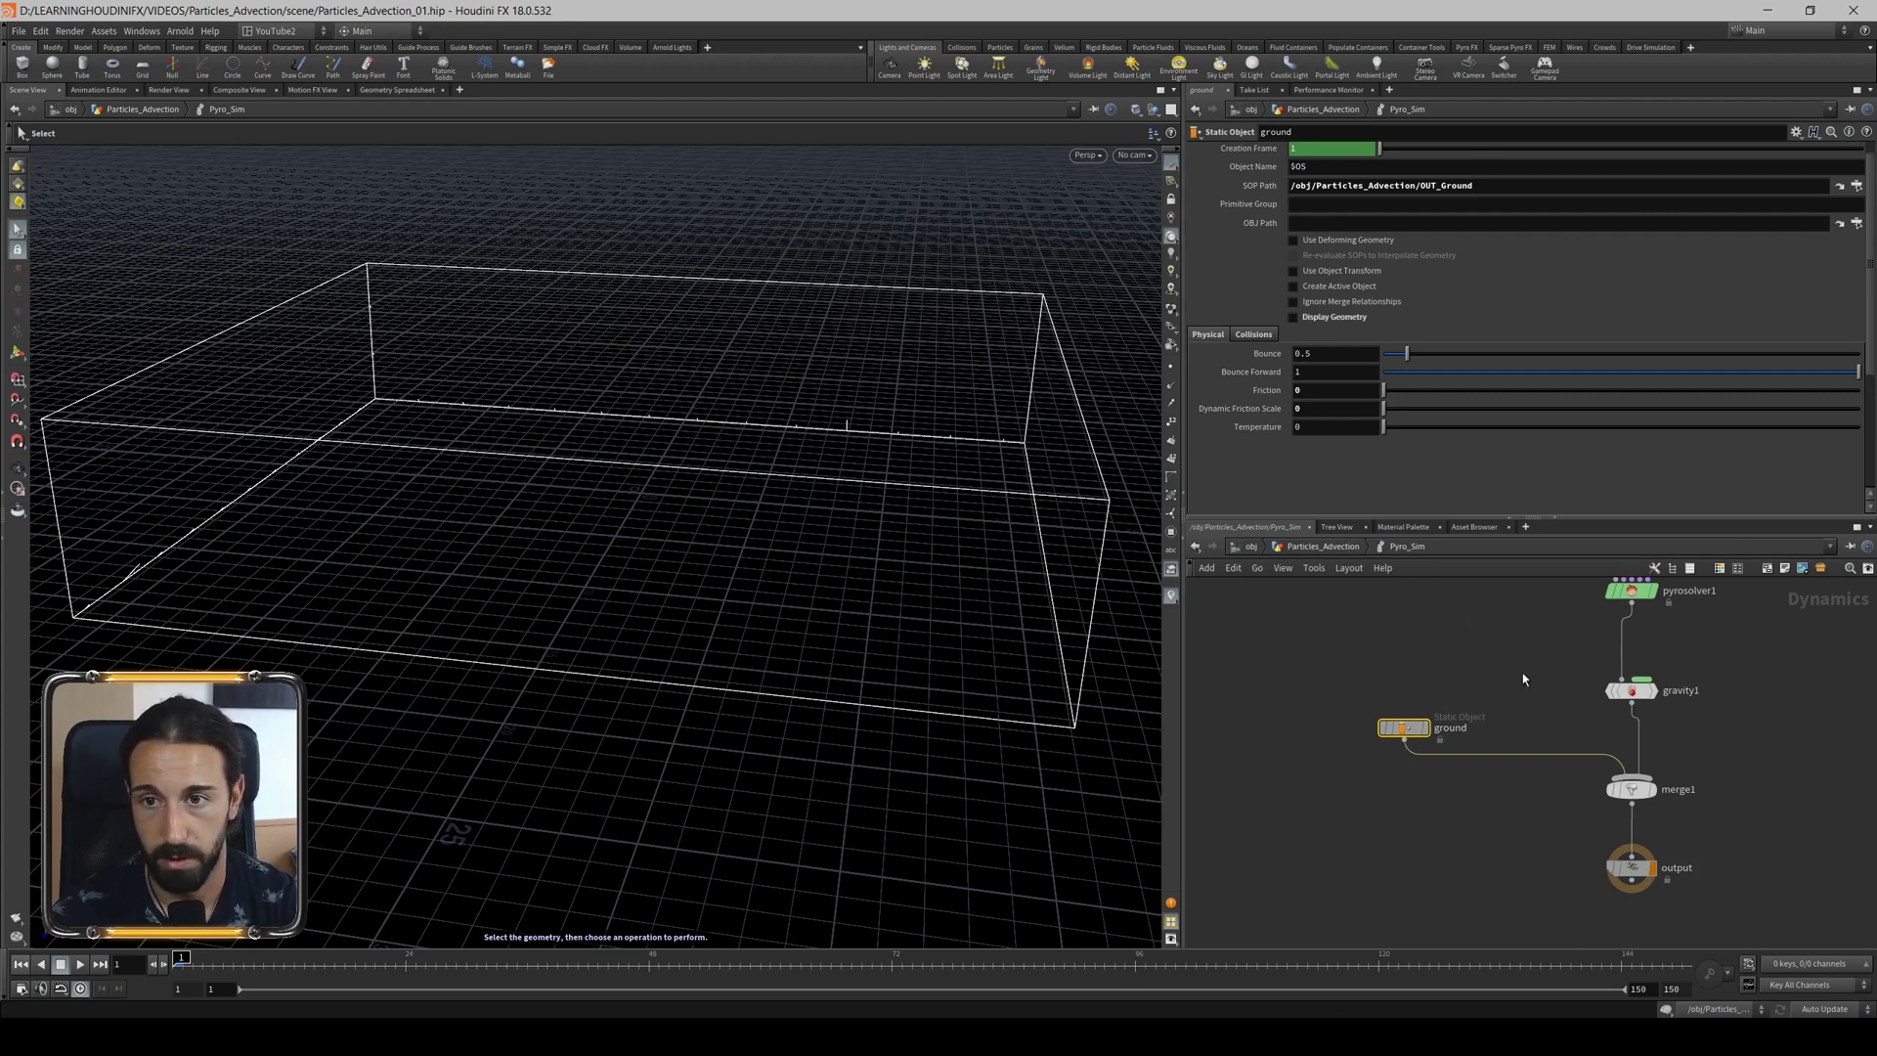
Leave the ground's Display Geometry and SOP Path unchanged, then play the smoke simulation.
left_click(1294, 317)
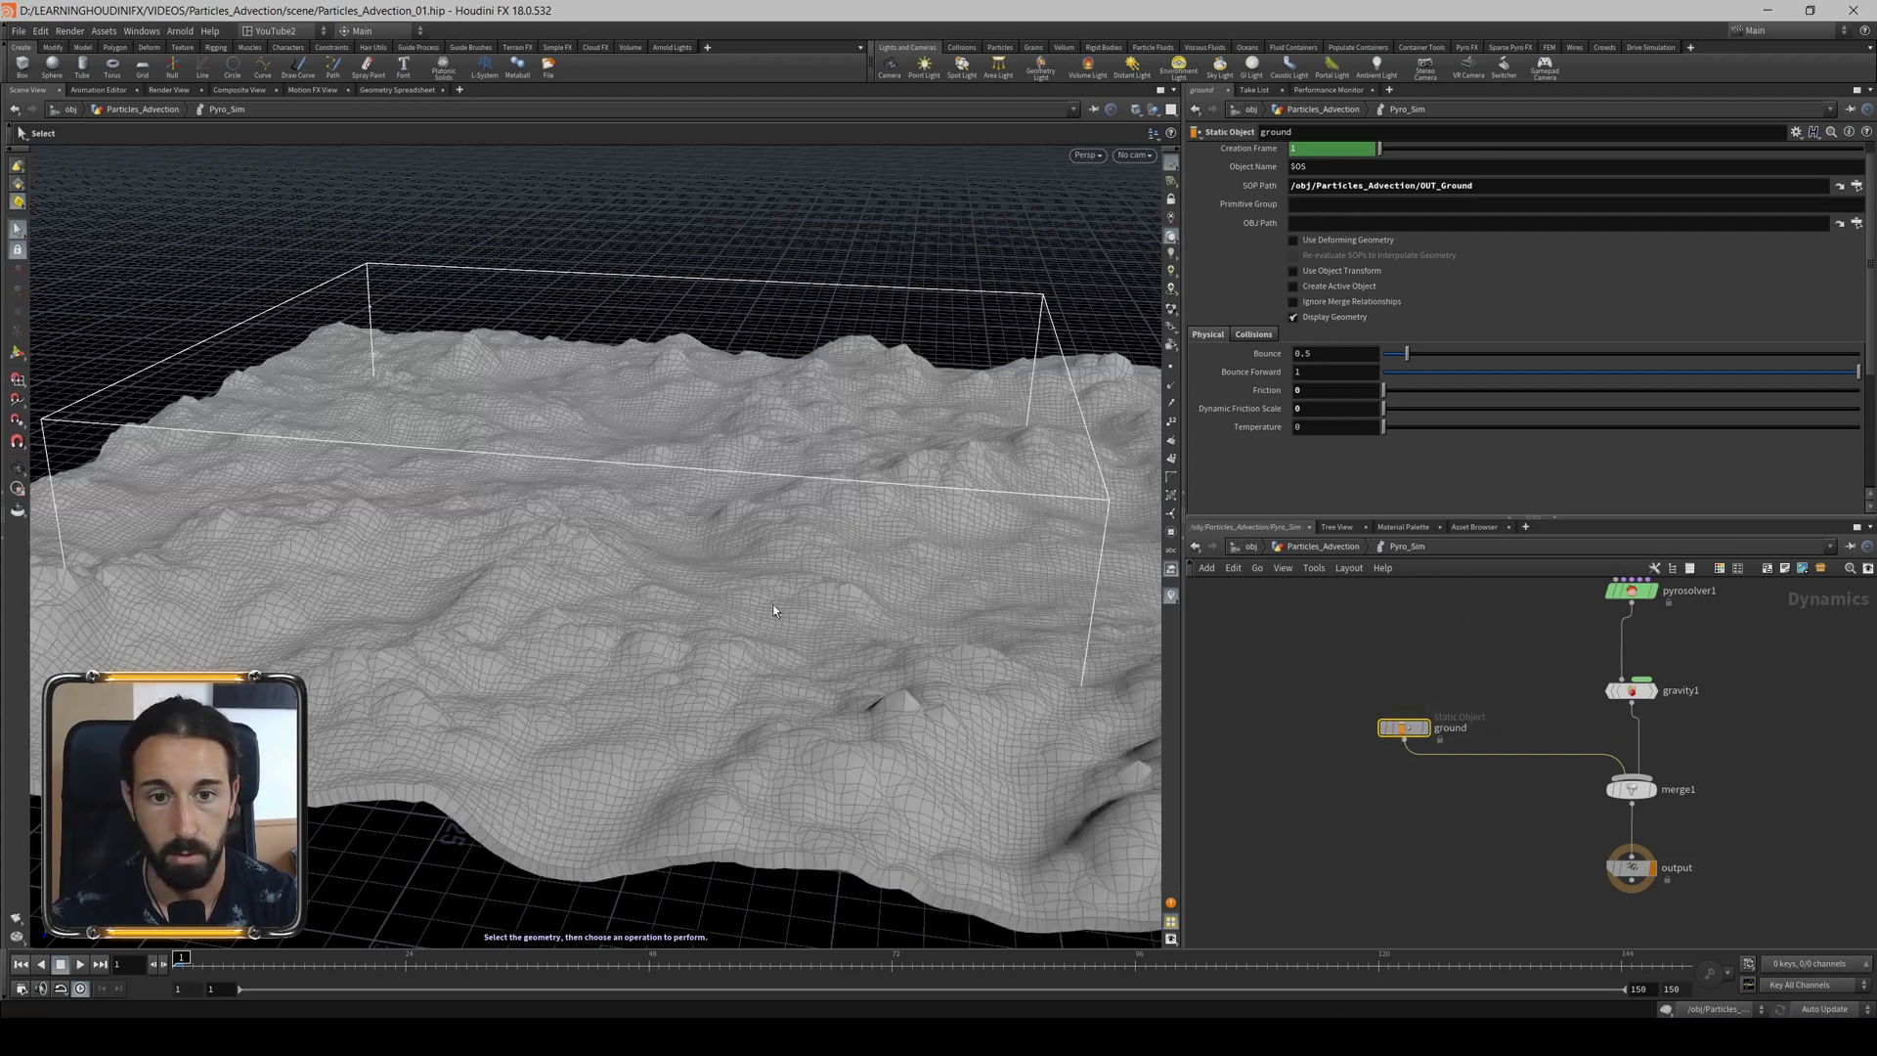
left_click(1306, 321)
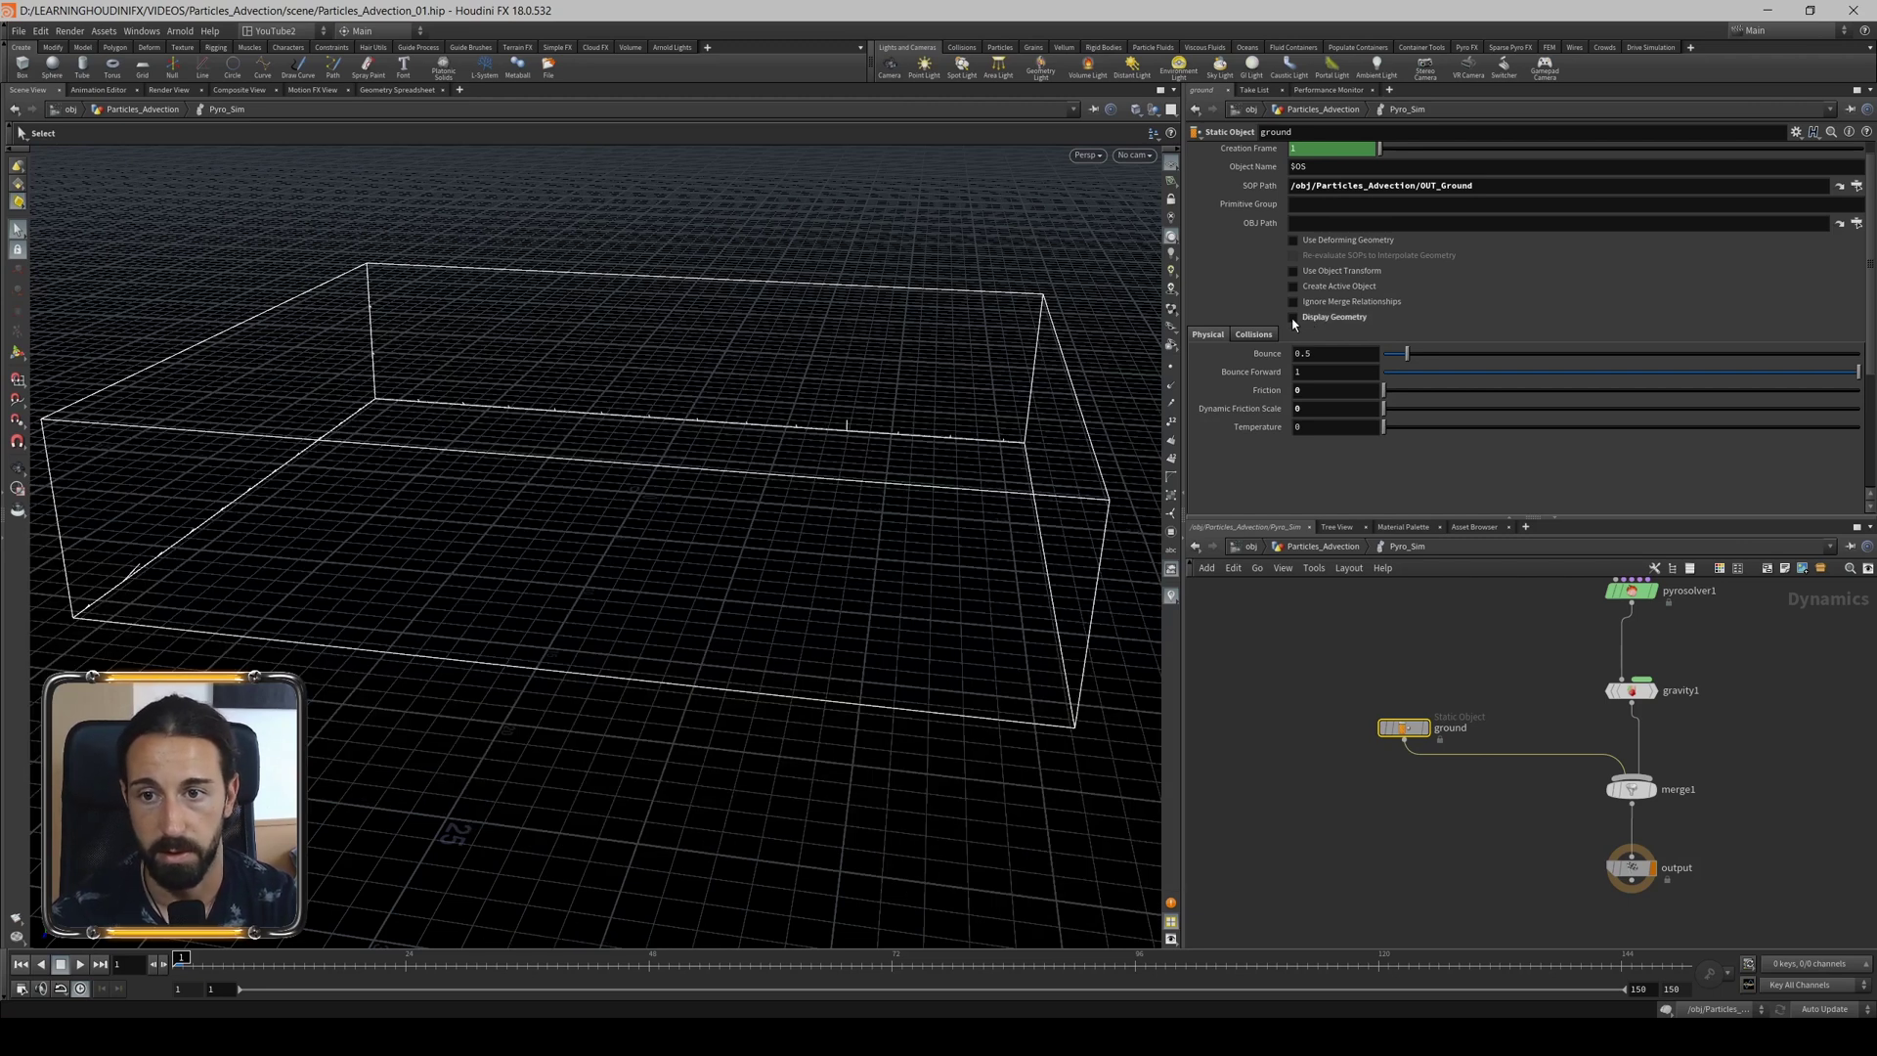
left_click(1856, 186)
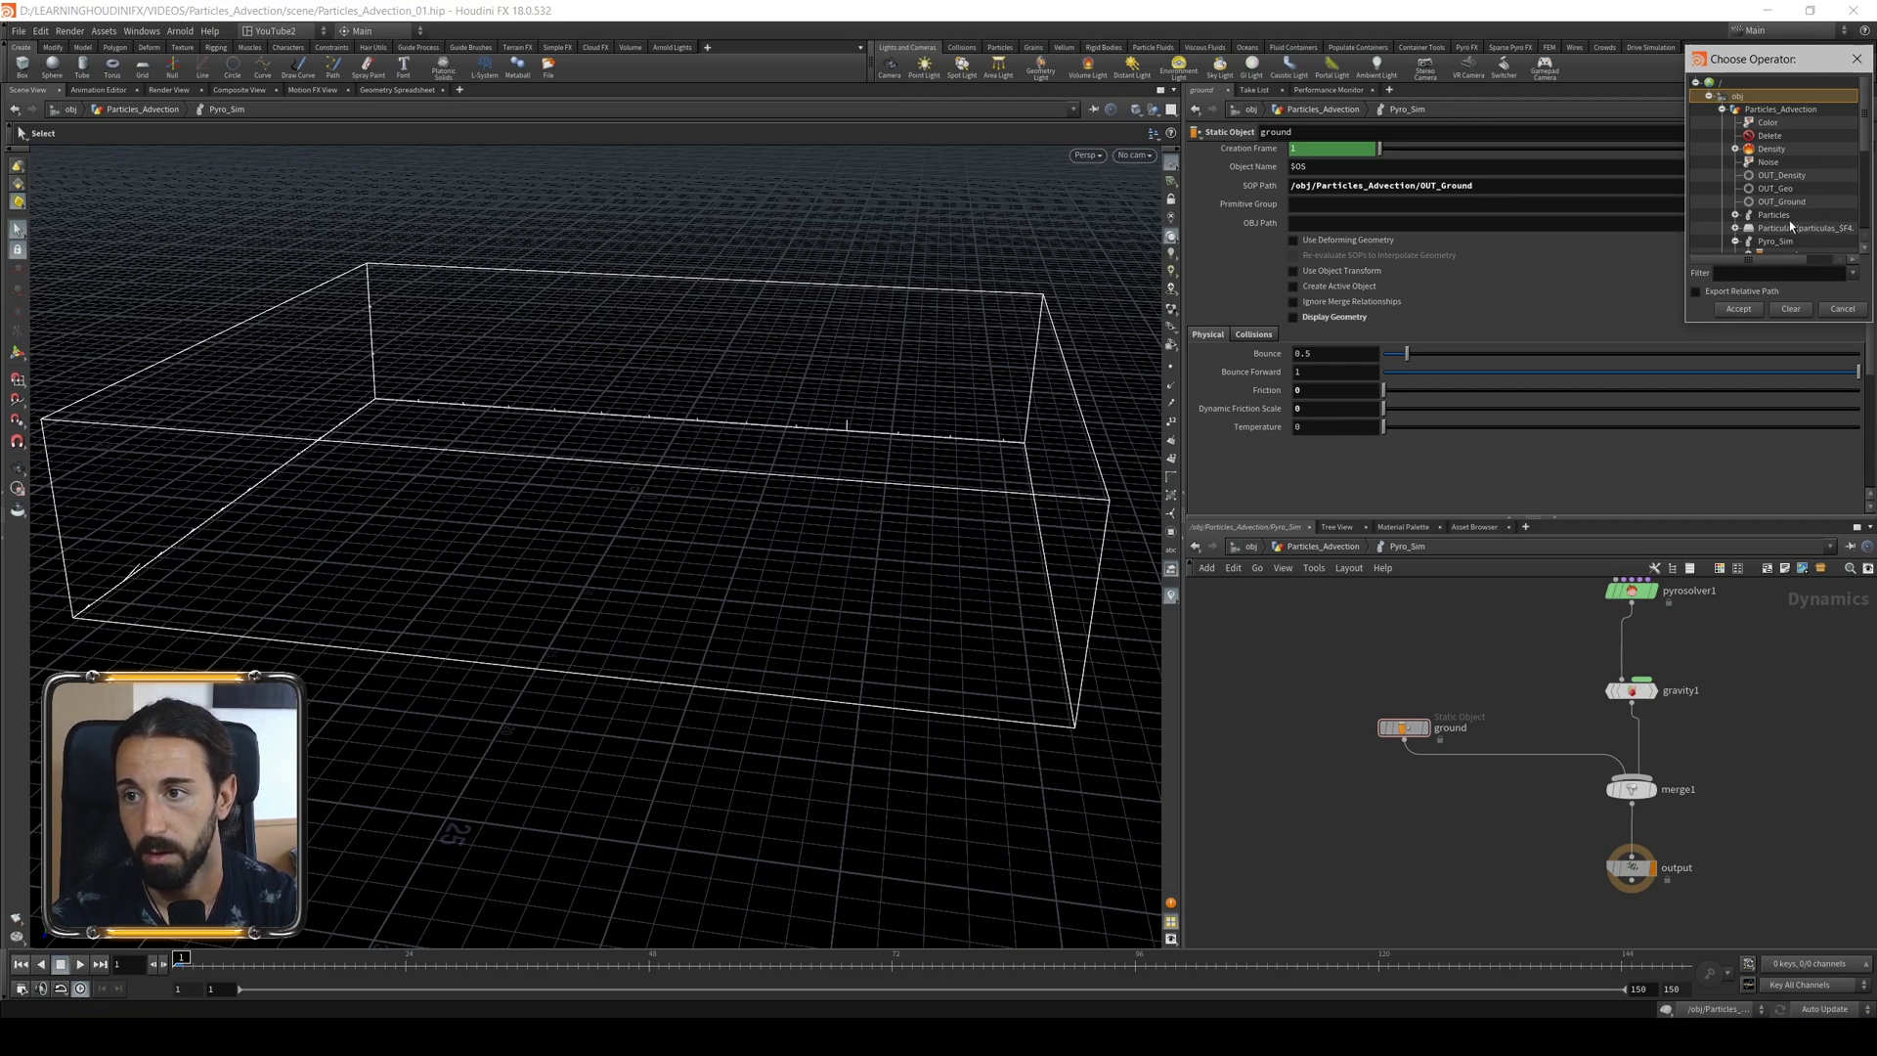
left_click(1822, 312)
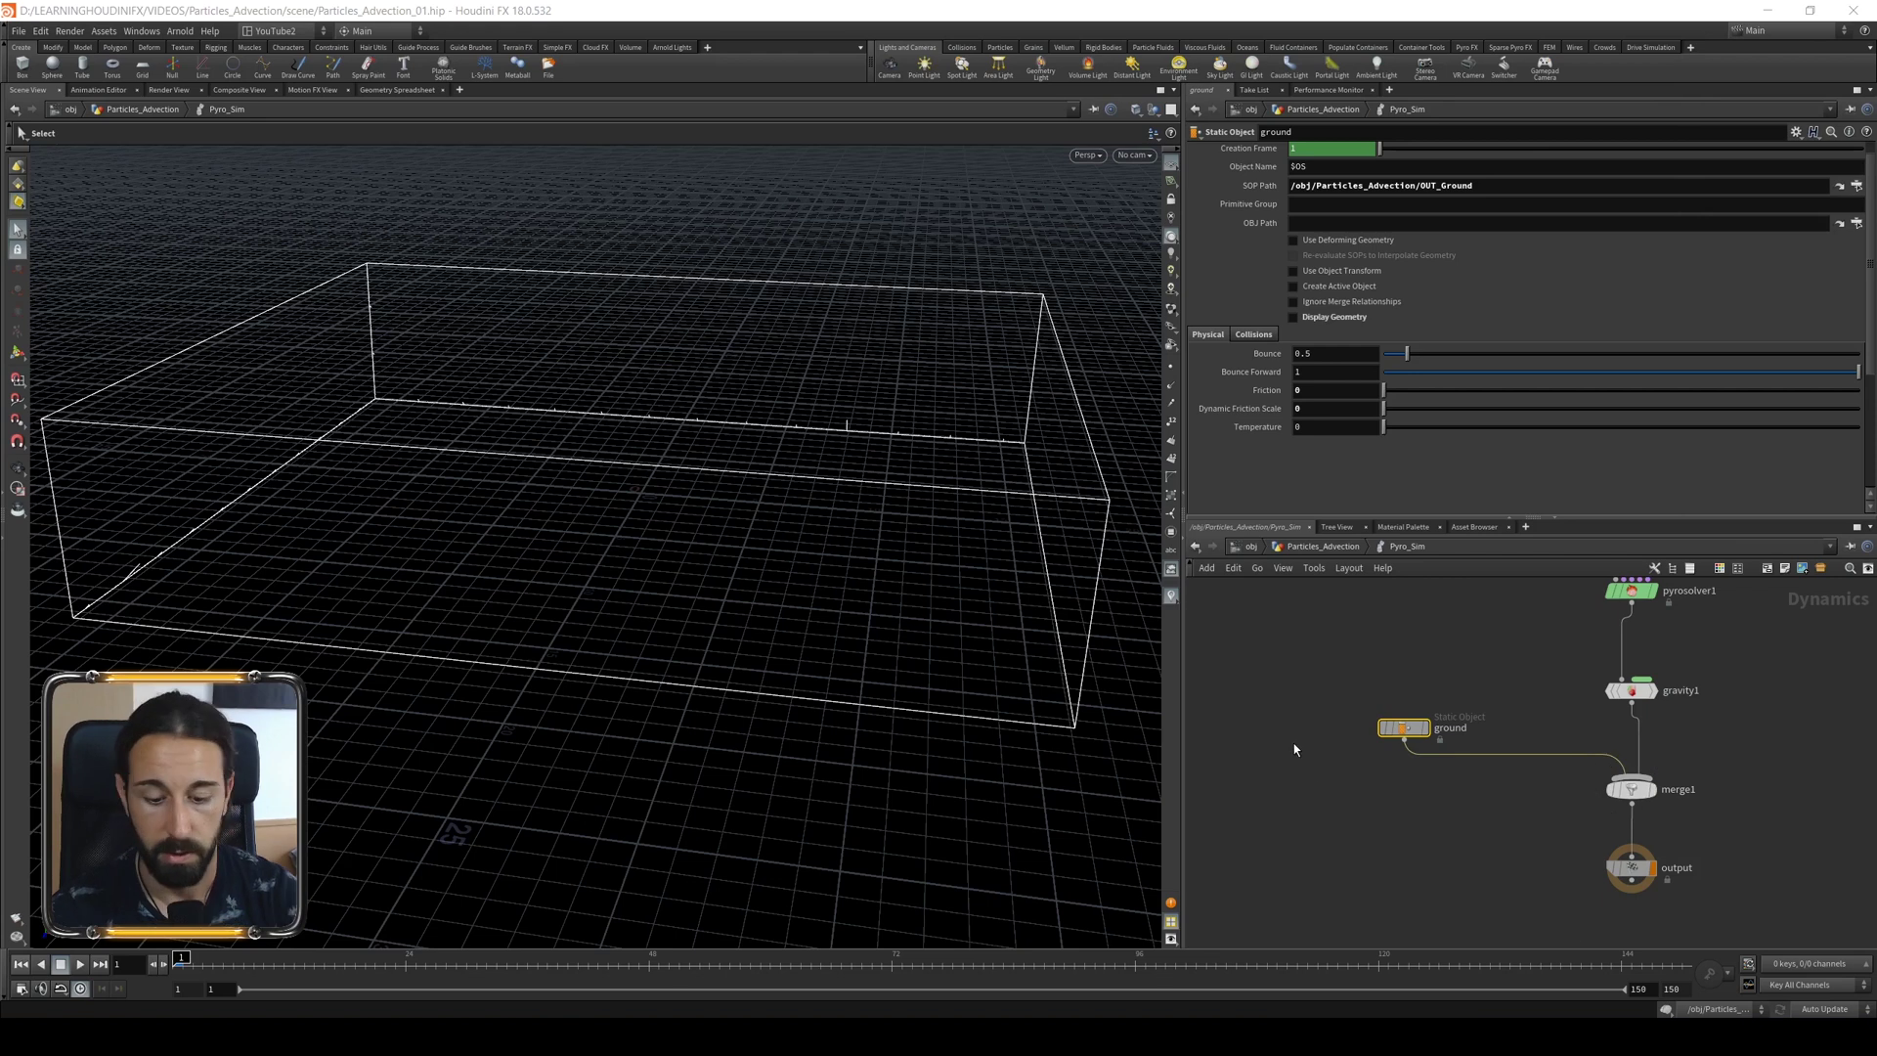
key("Up")
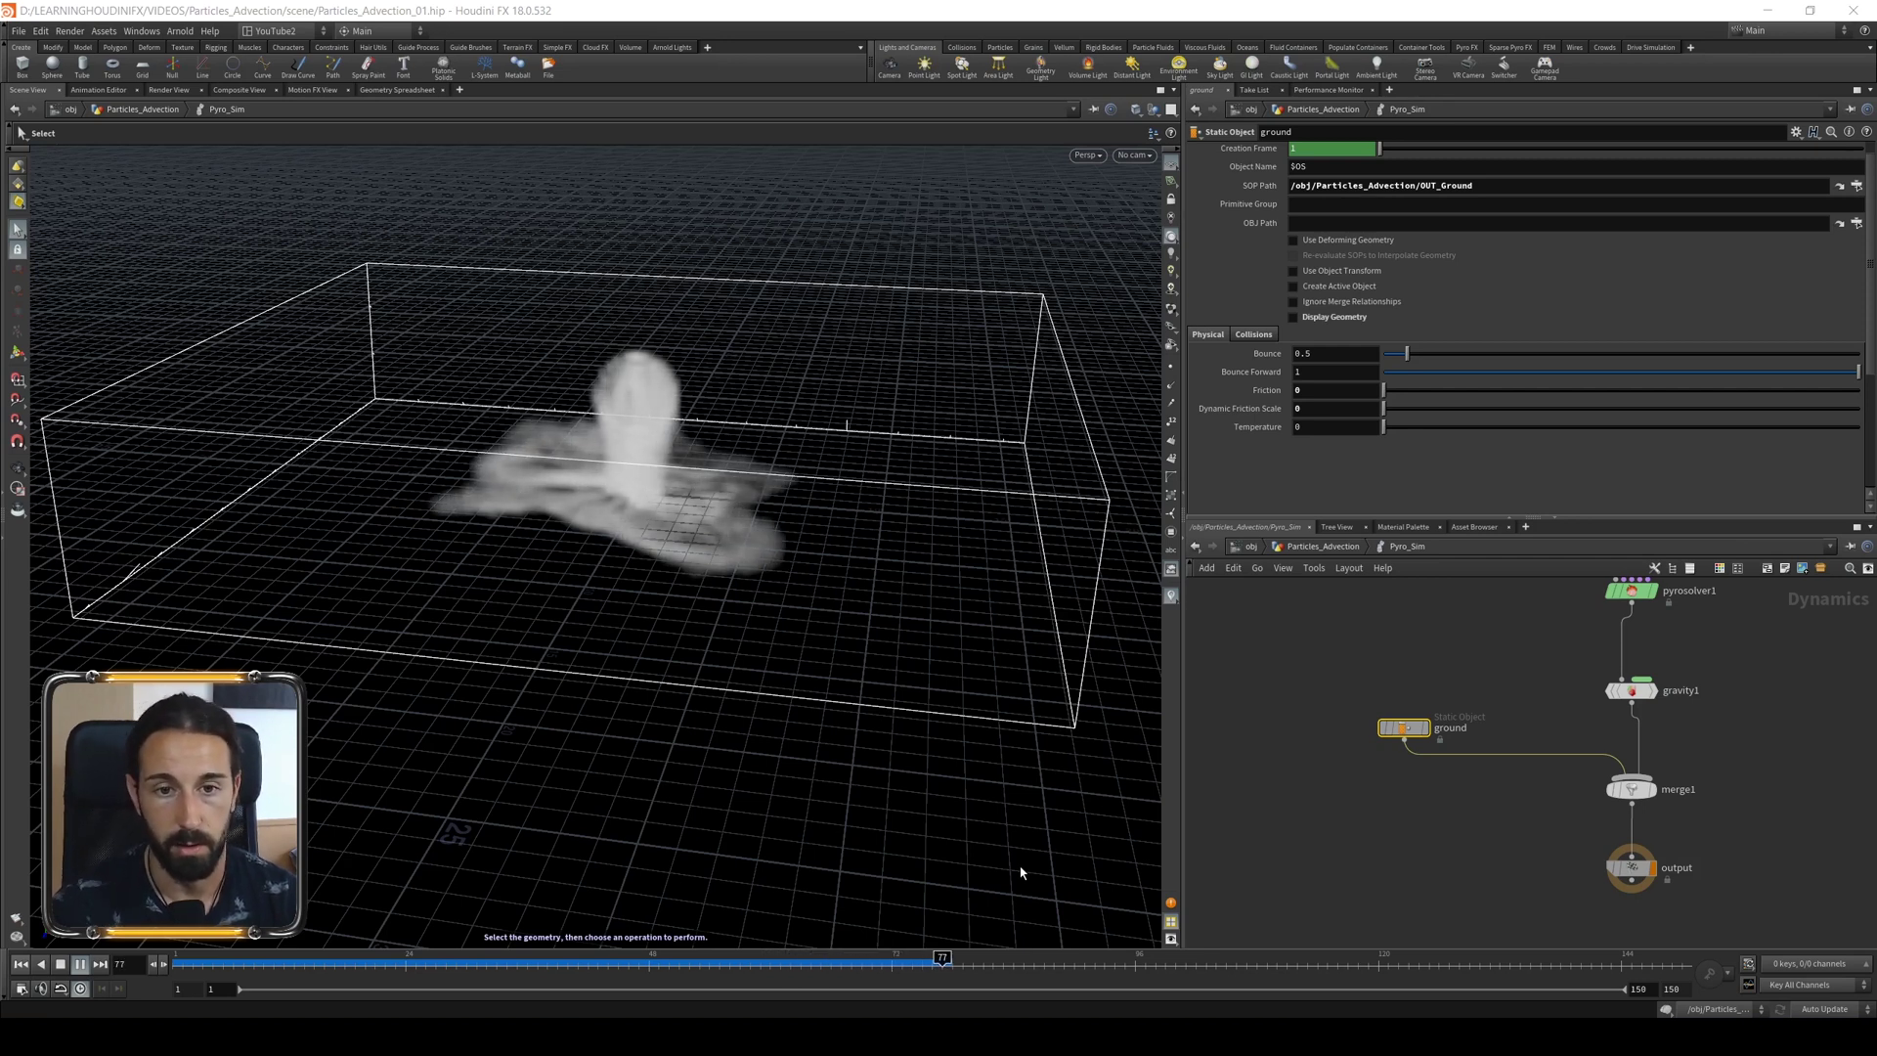
View the smoke from the Top view and rewind playback to frame 1.
left_click(1087, 155)
mouse_move(1094, 184)
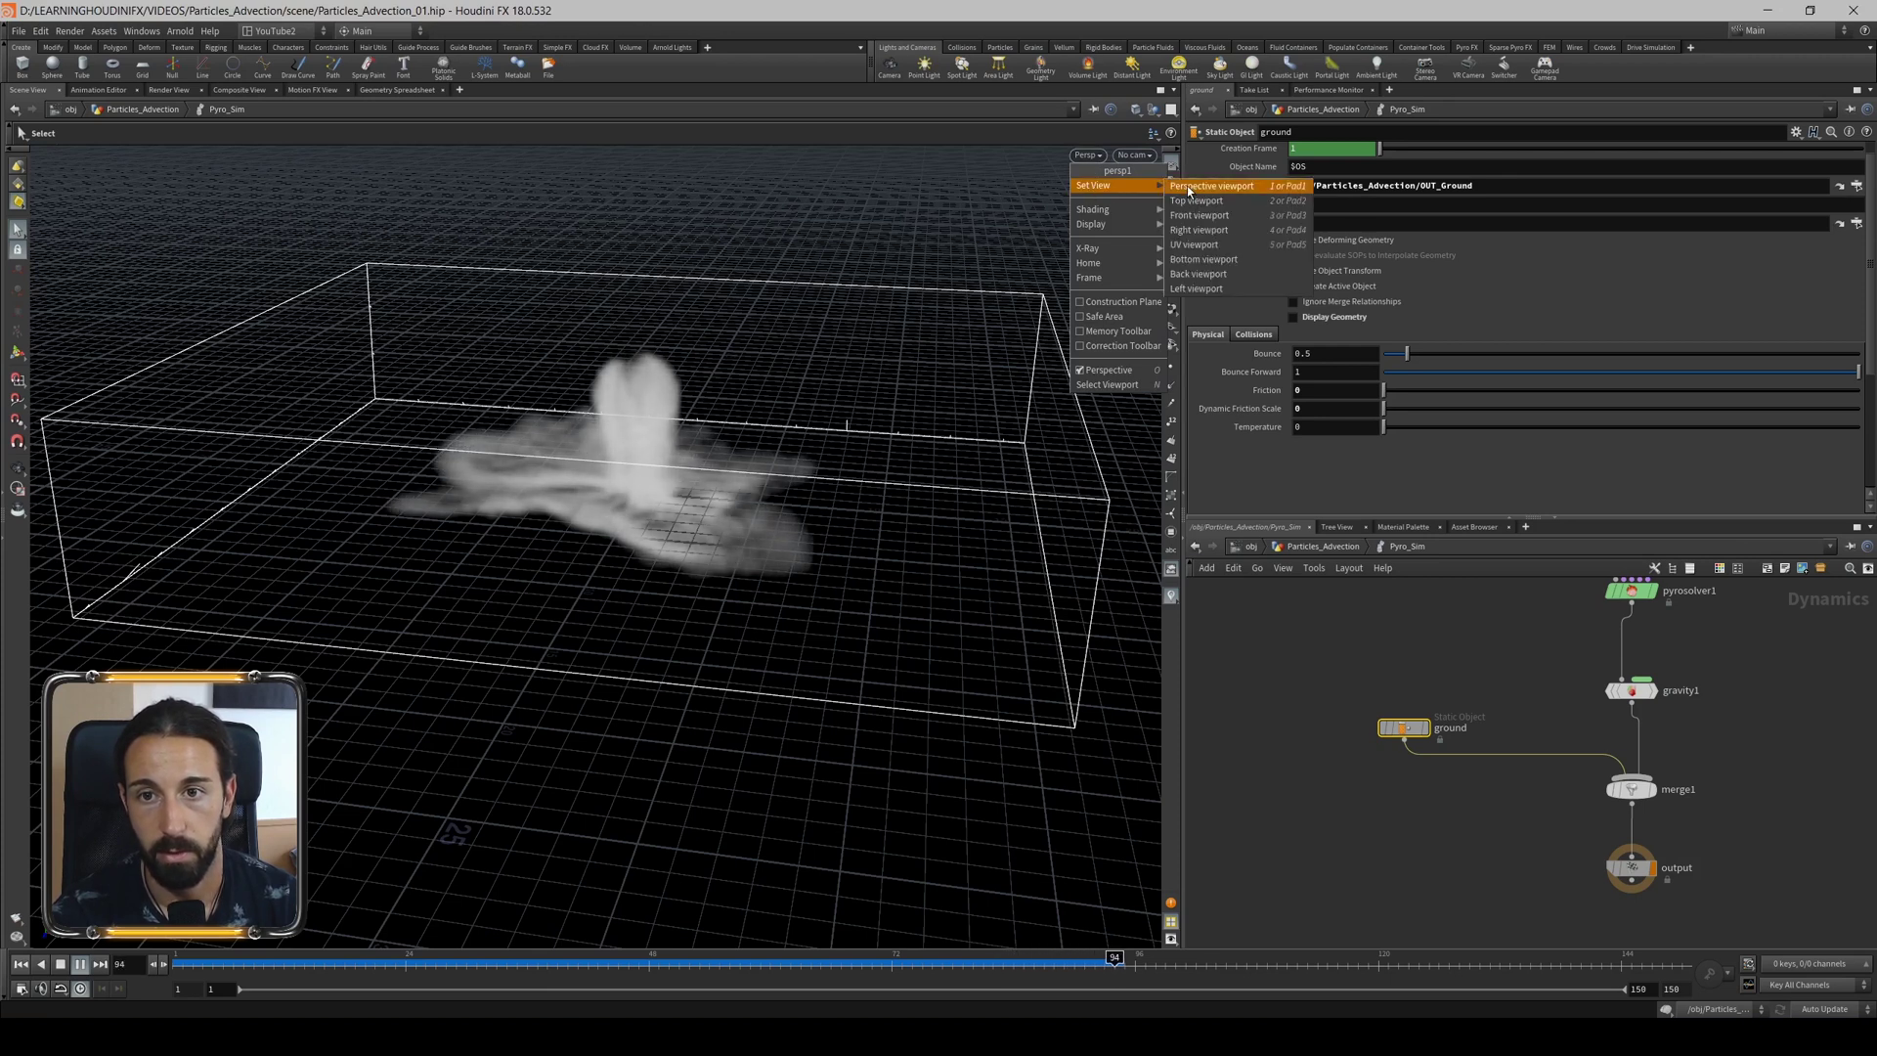
left_click(1197, 202)
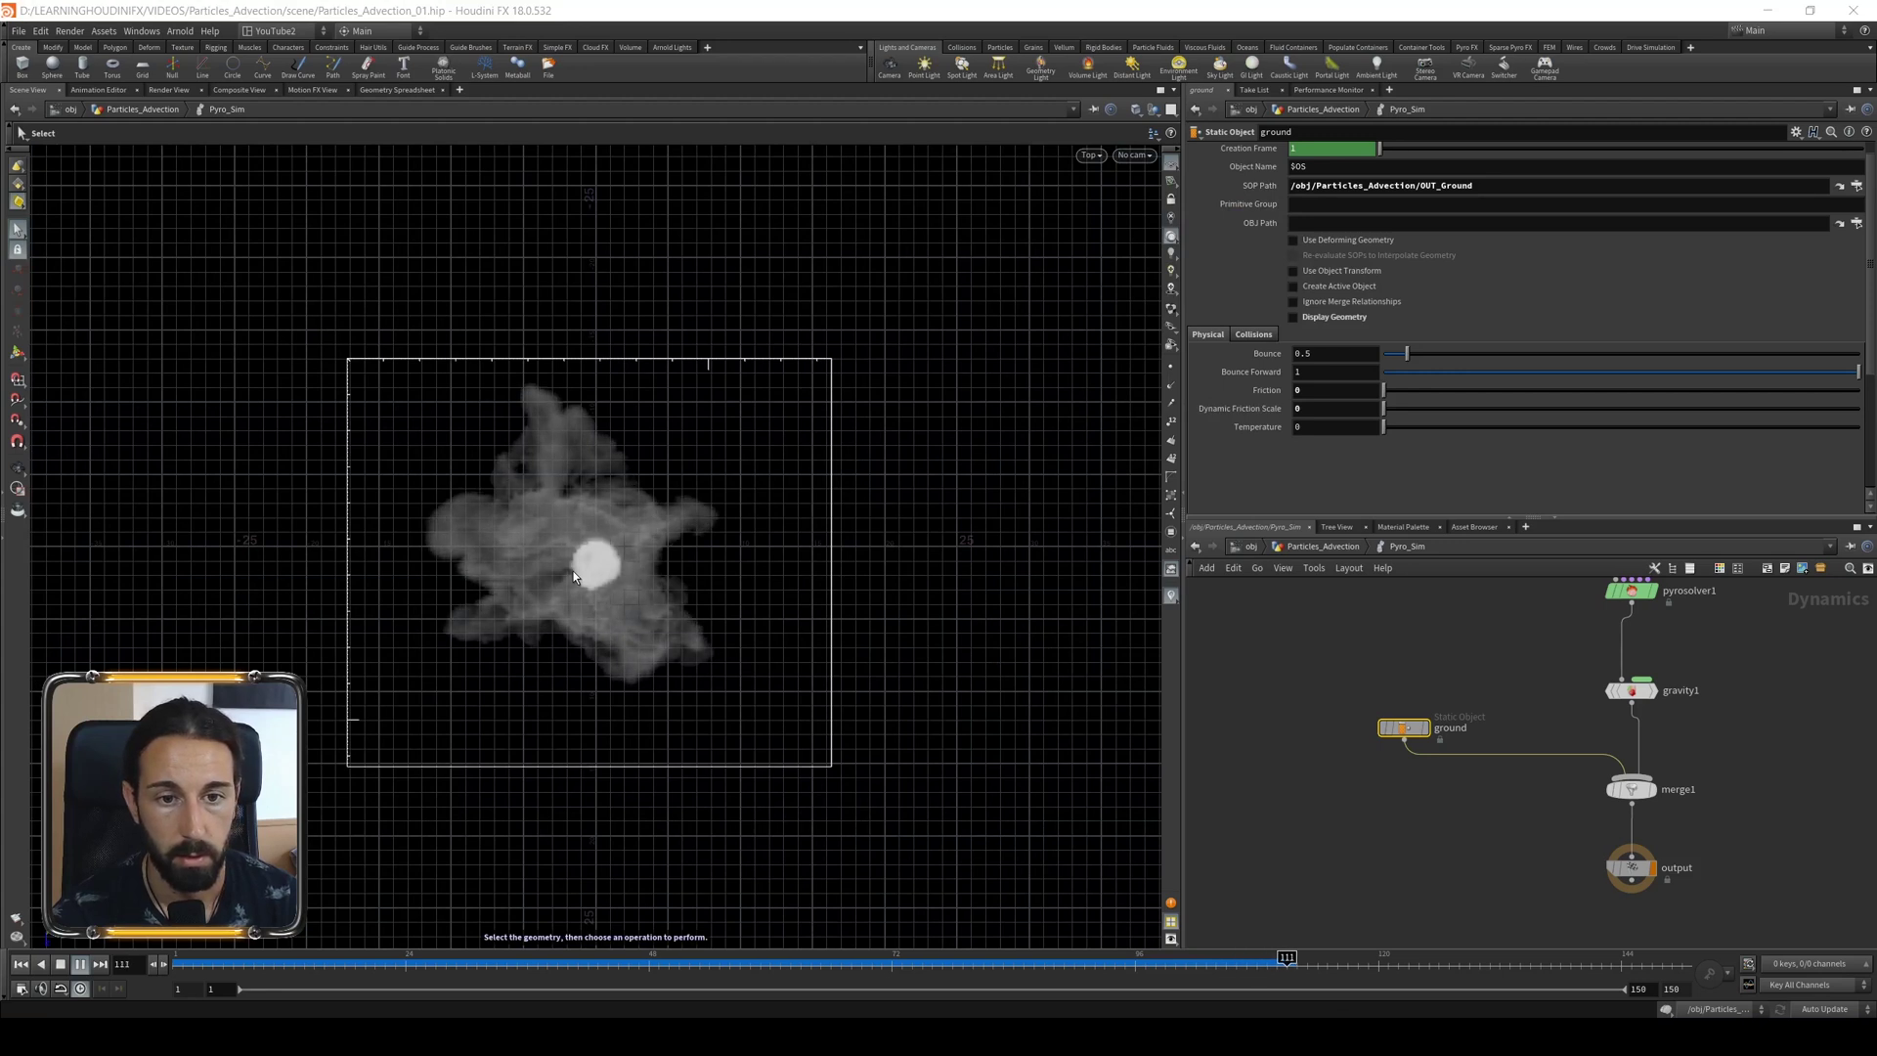
key("Escape")
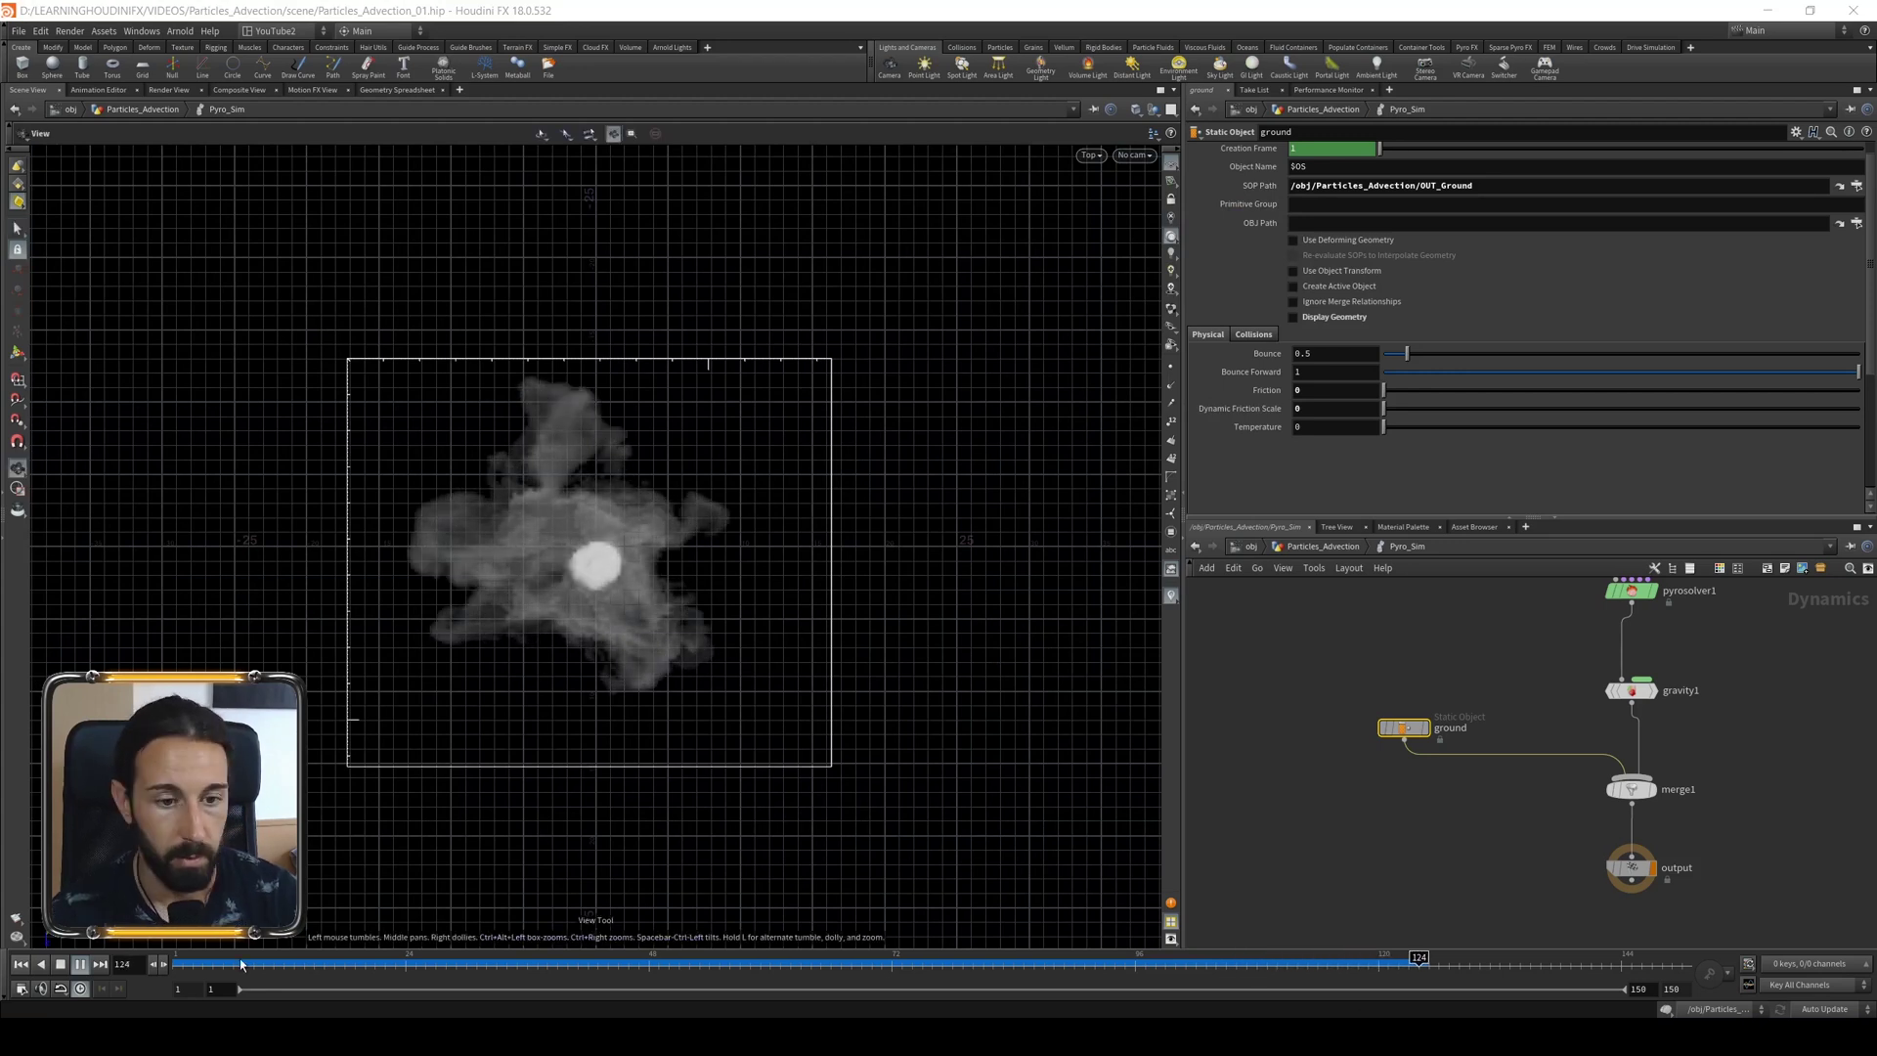
left_click(174, 965)
Restore the Perspective view and go up to the Particles_Advection network.
left_click(1090, 155)
mouse_move(1099, 185)
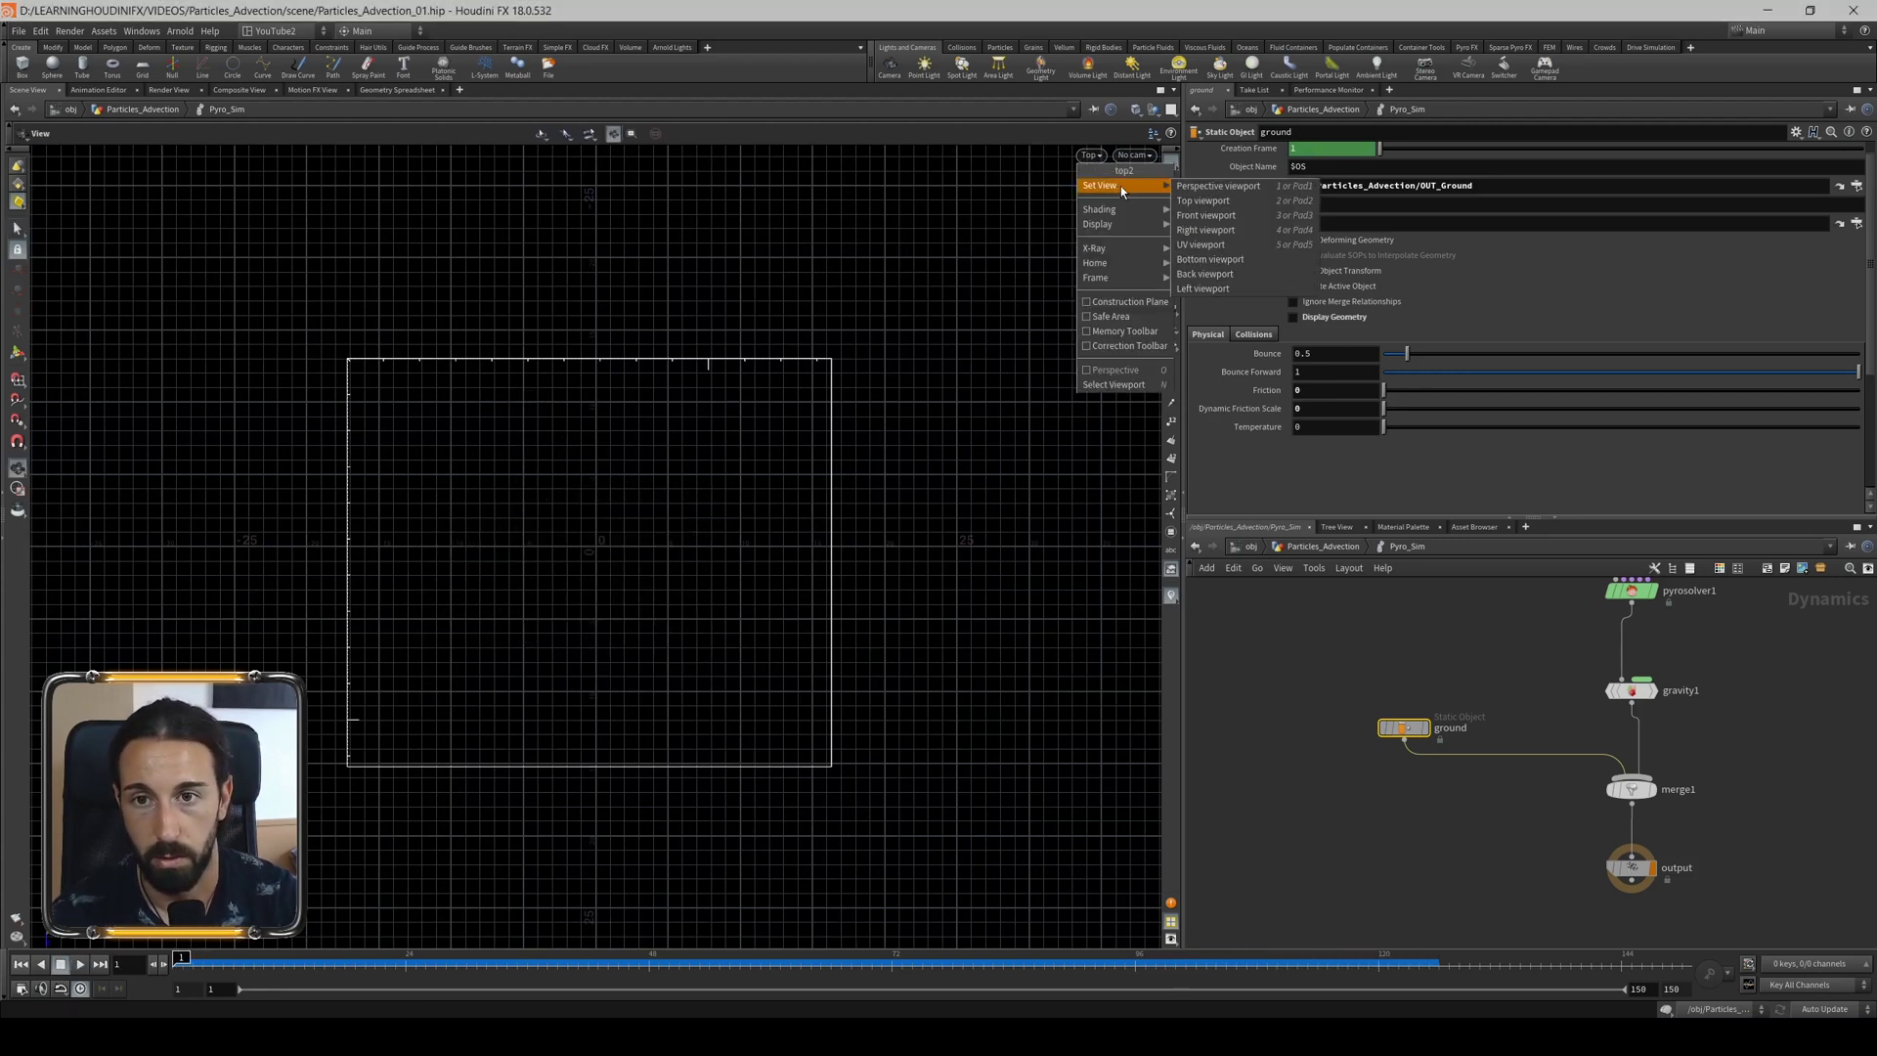
left_click(1220, 186)
key("u")
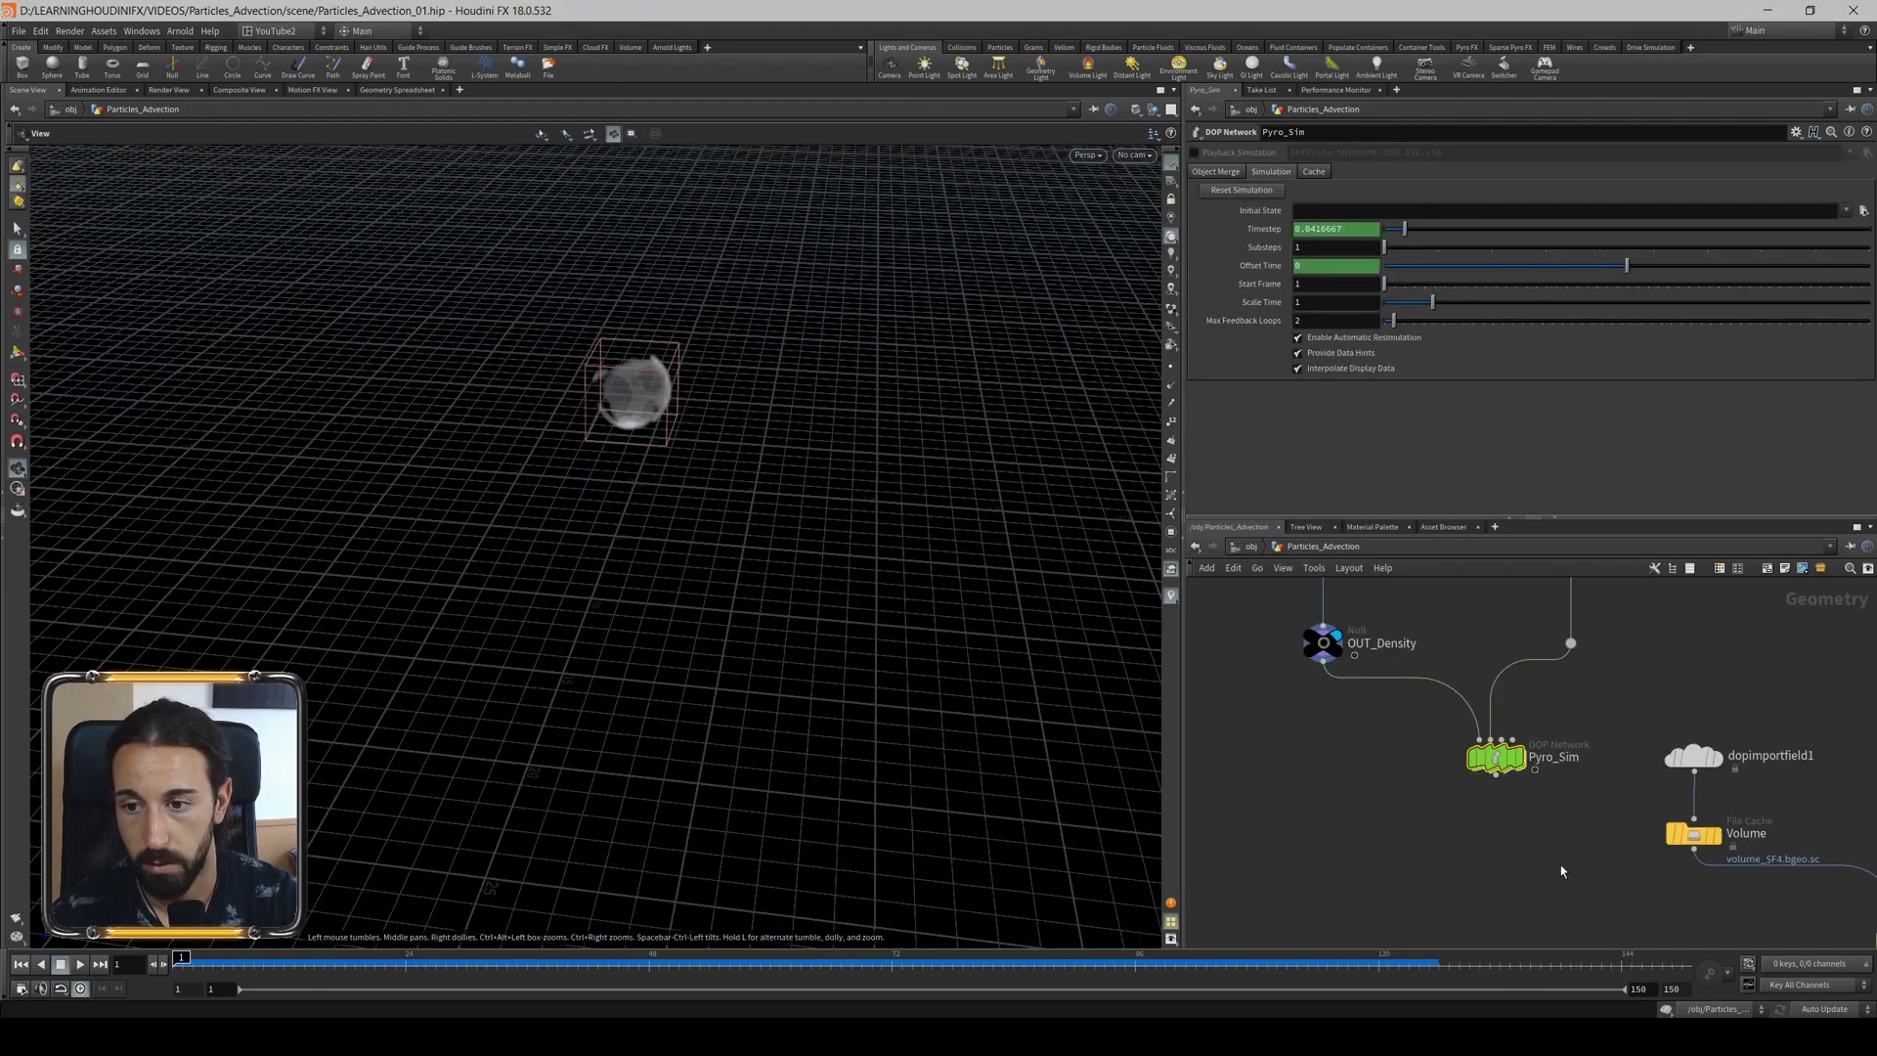
Inspect the DOP Network and DOP Node paths on dopimportfield1.
left_click(1561, 768)
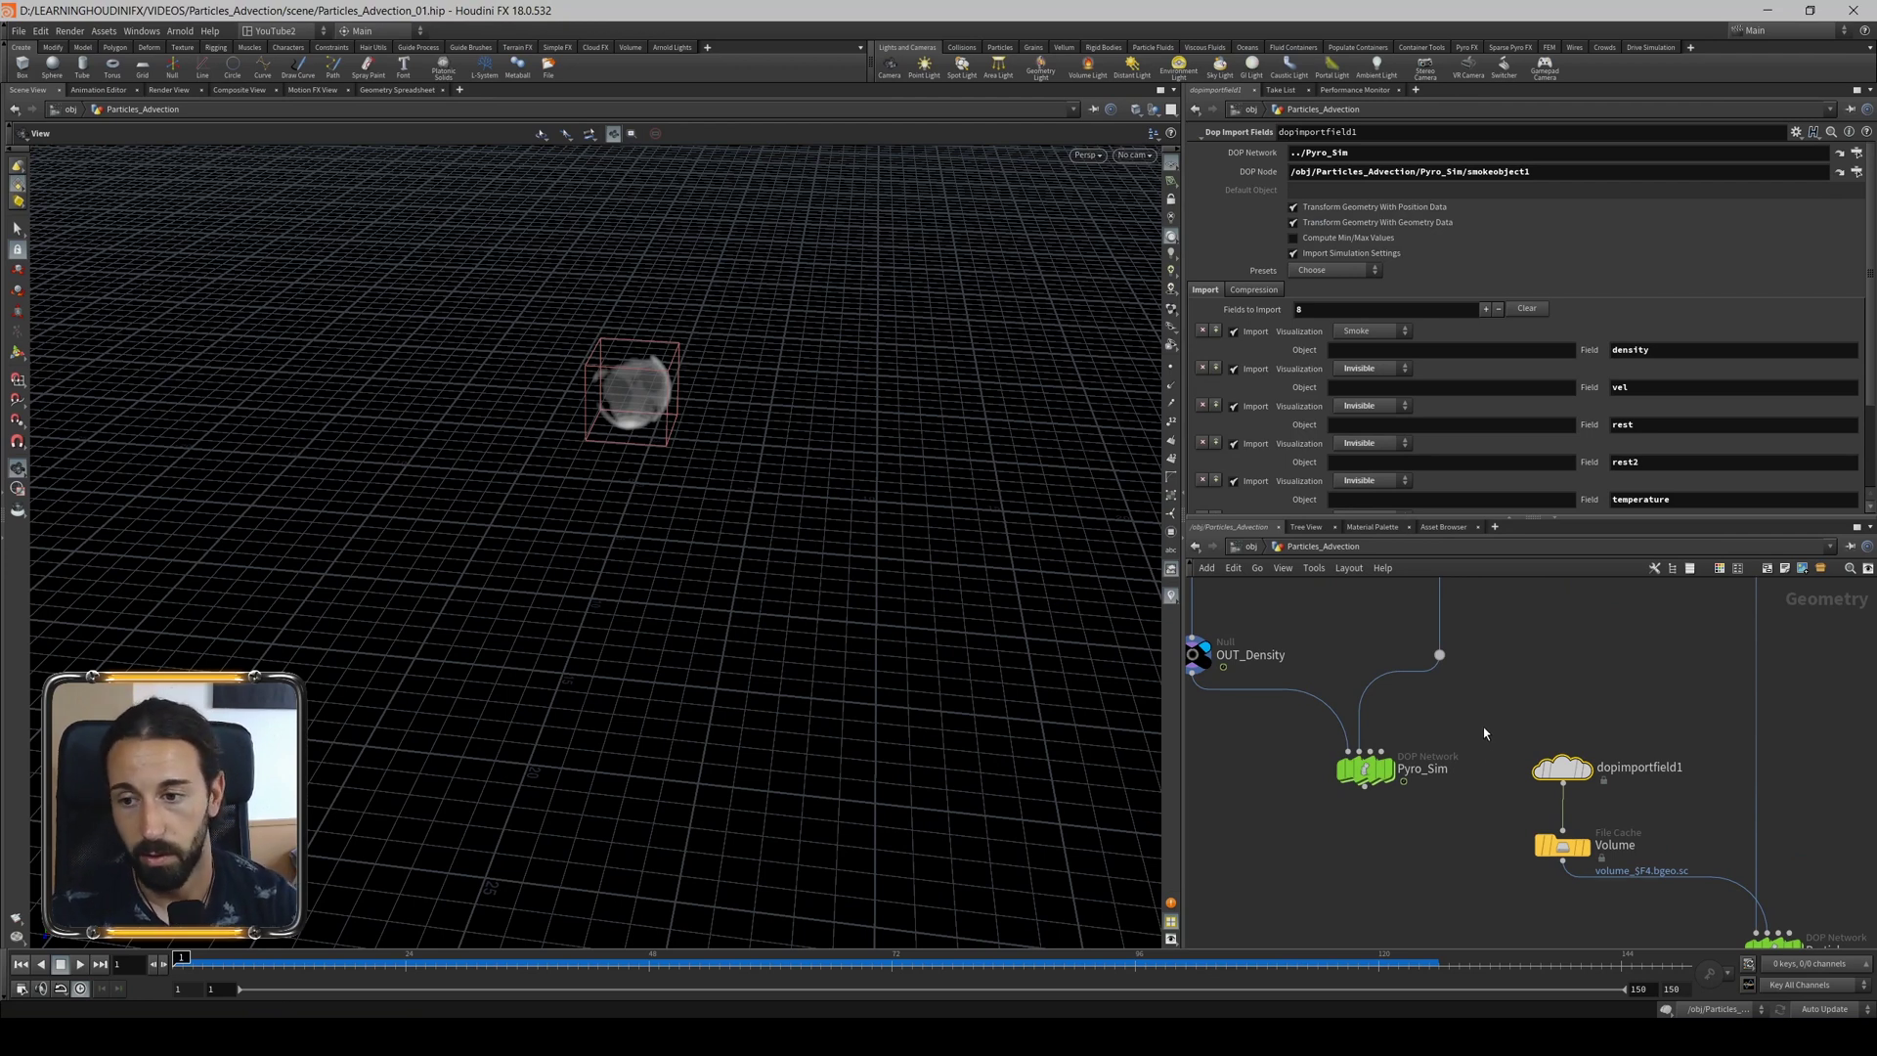
scroll(1635, 782, "up", 3)
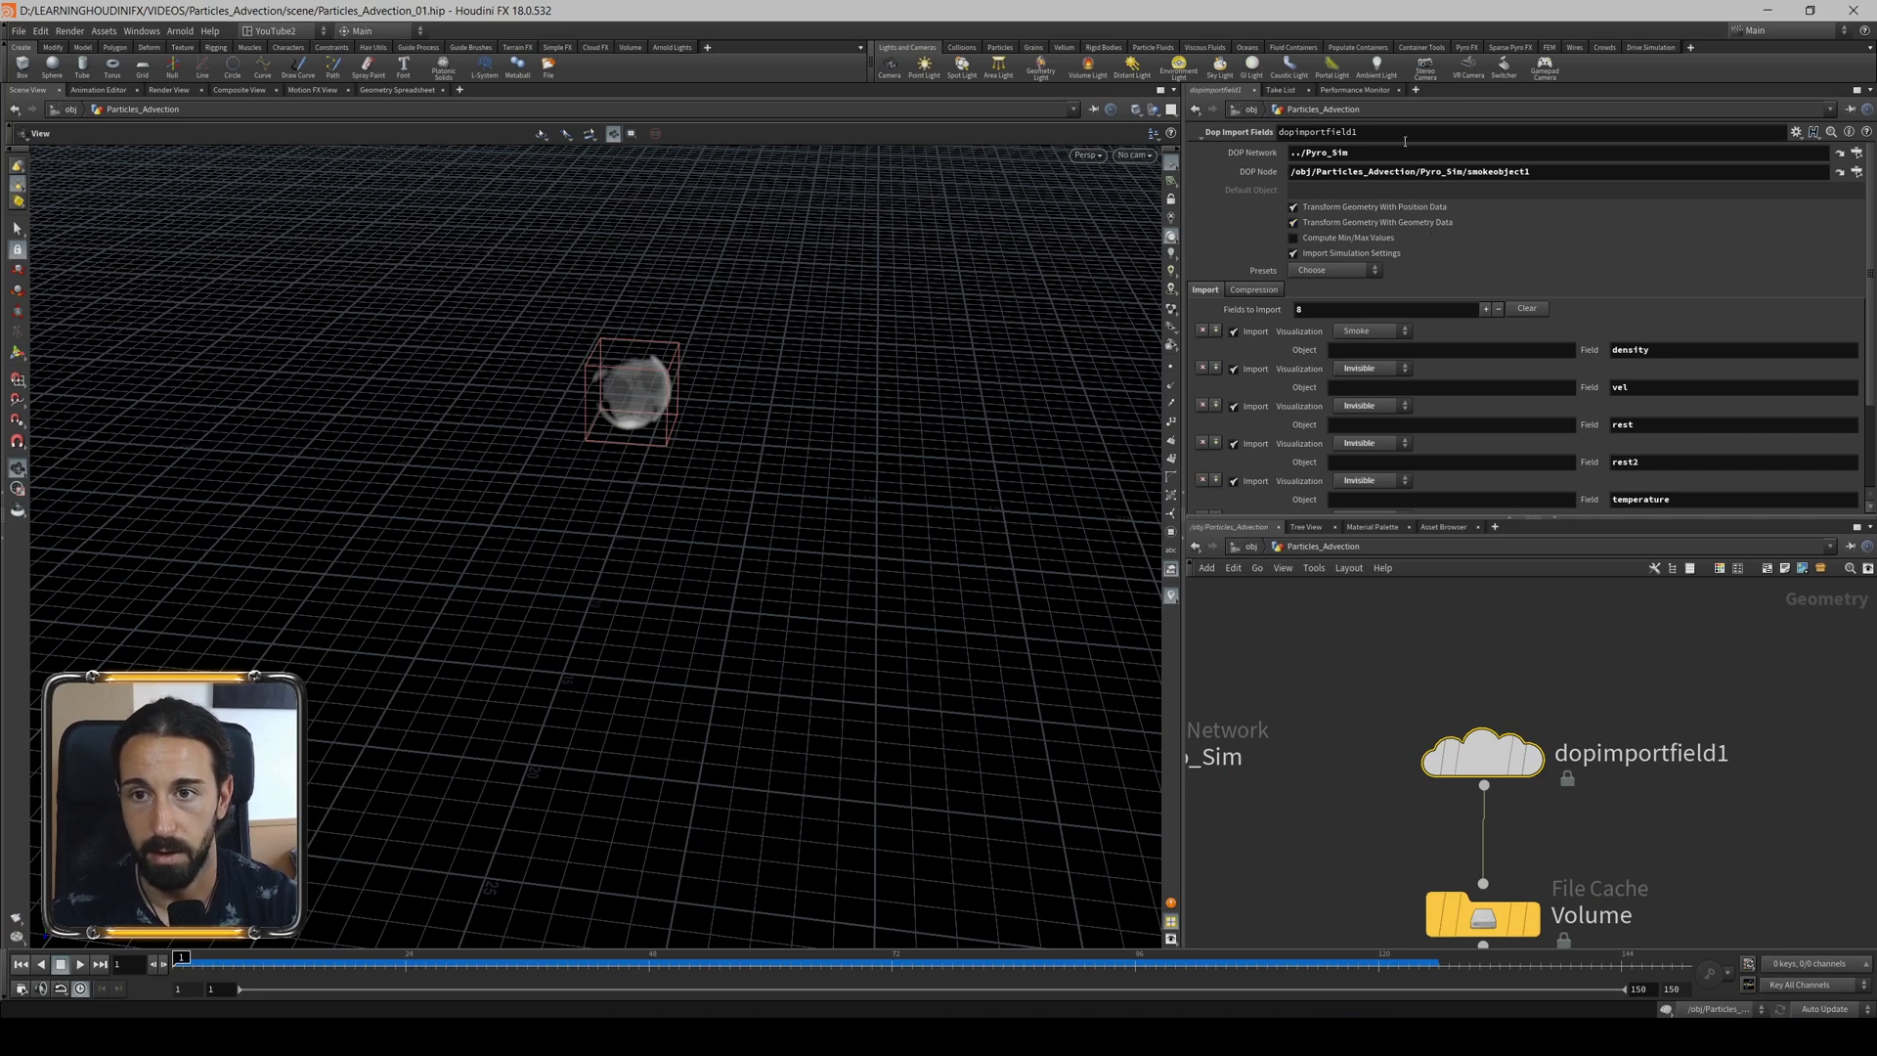
double_click(1346, 154)
key("Tab")
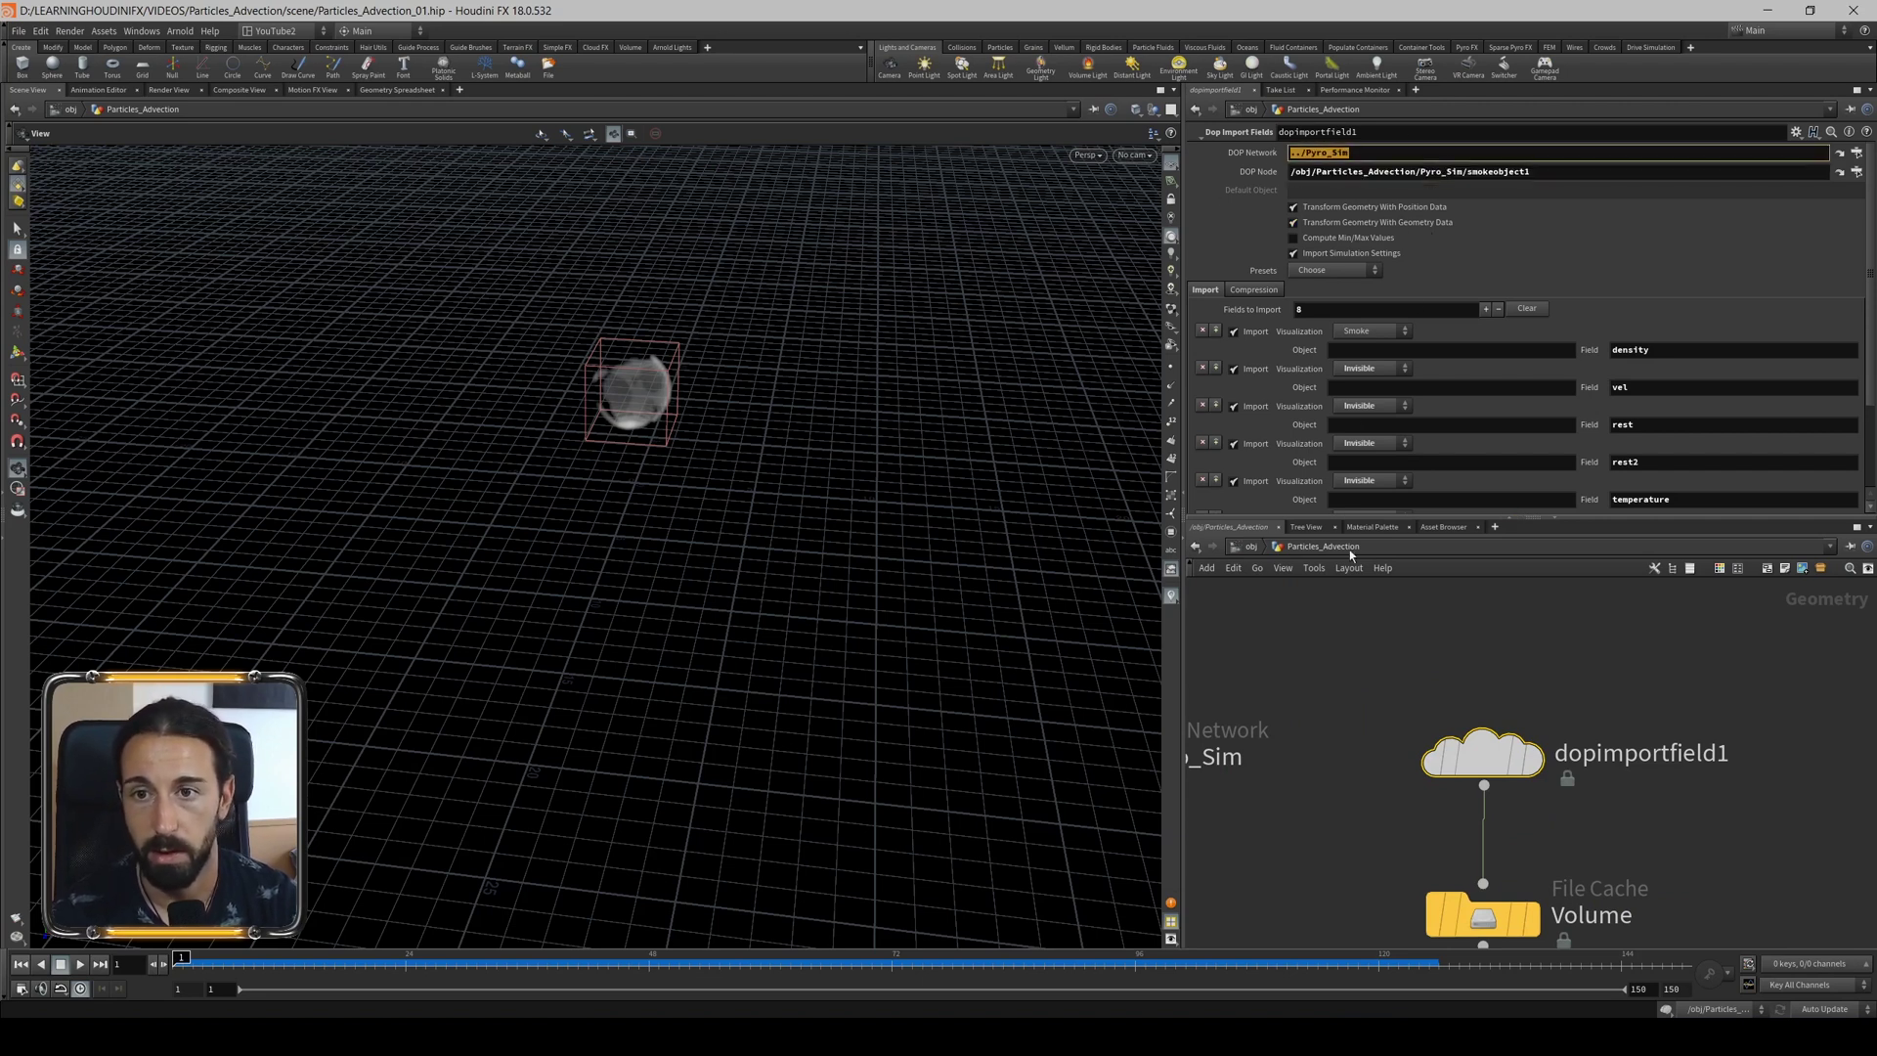
Look inside Pyro_Sim at smokeobject1, then return to Particles_Advection.
mouse_move(1339, 722)
middle_mouse_down()
mouse_move(1452, 702)
mouse_move(1450, 683)
middle_mouse_up()
left_click(1276, 731)
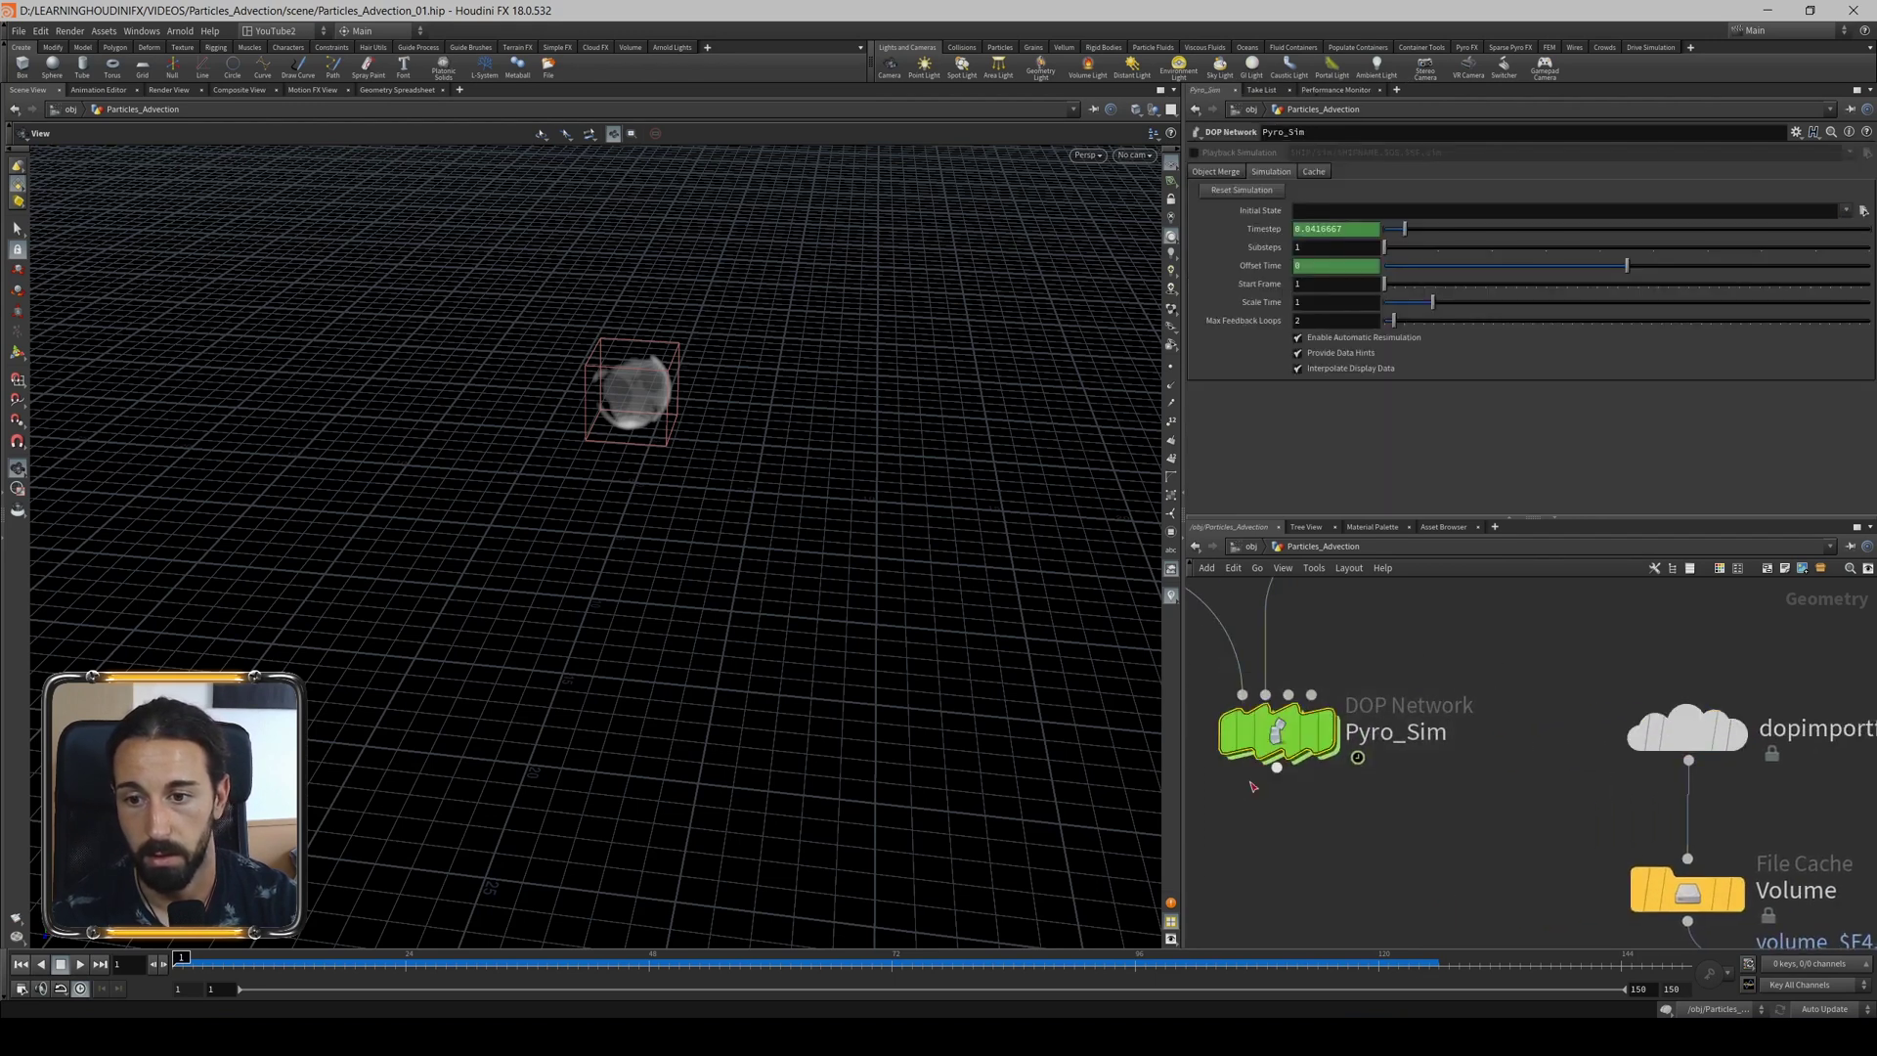
left_click_drag(1586, 623, 1731, 797)
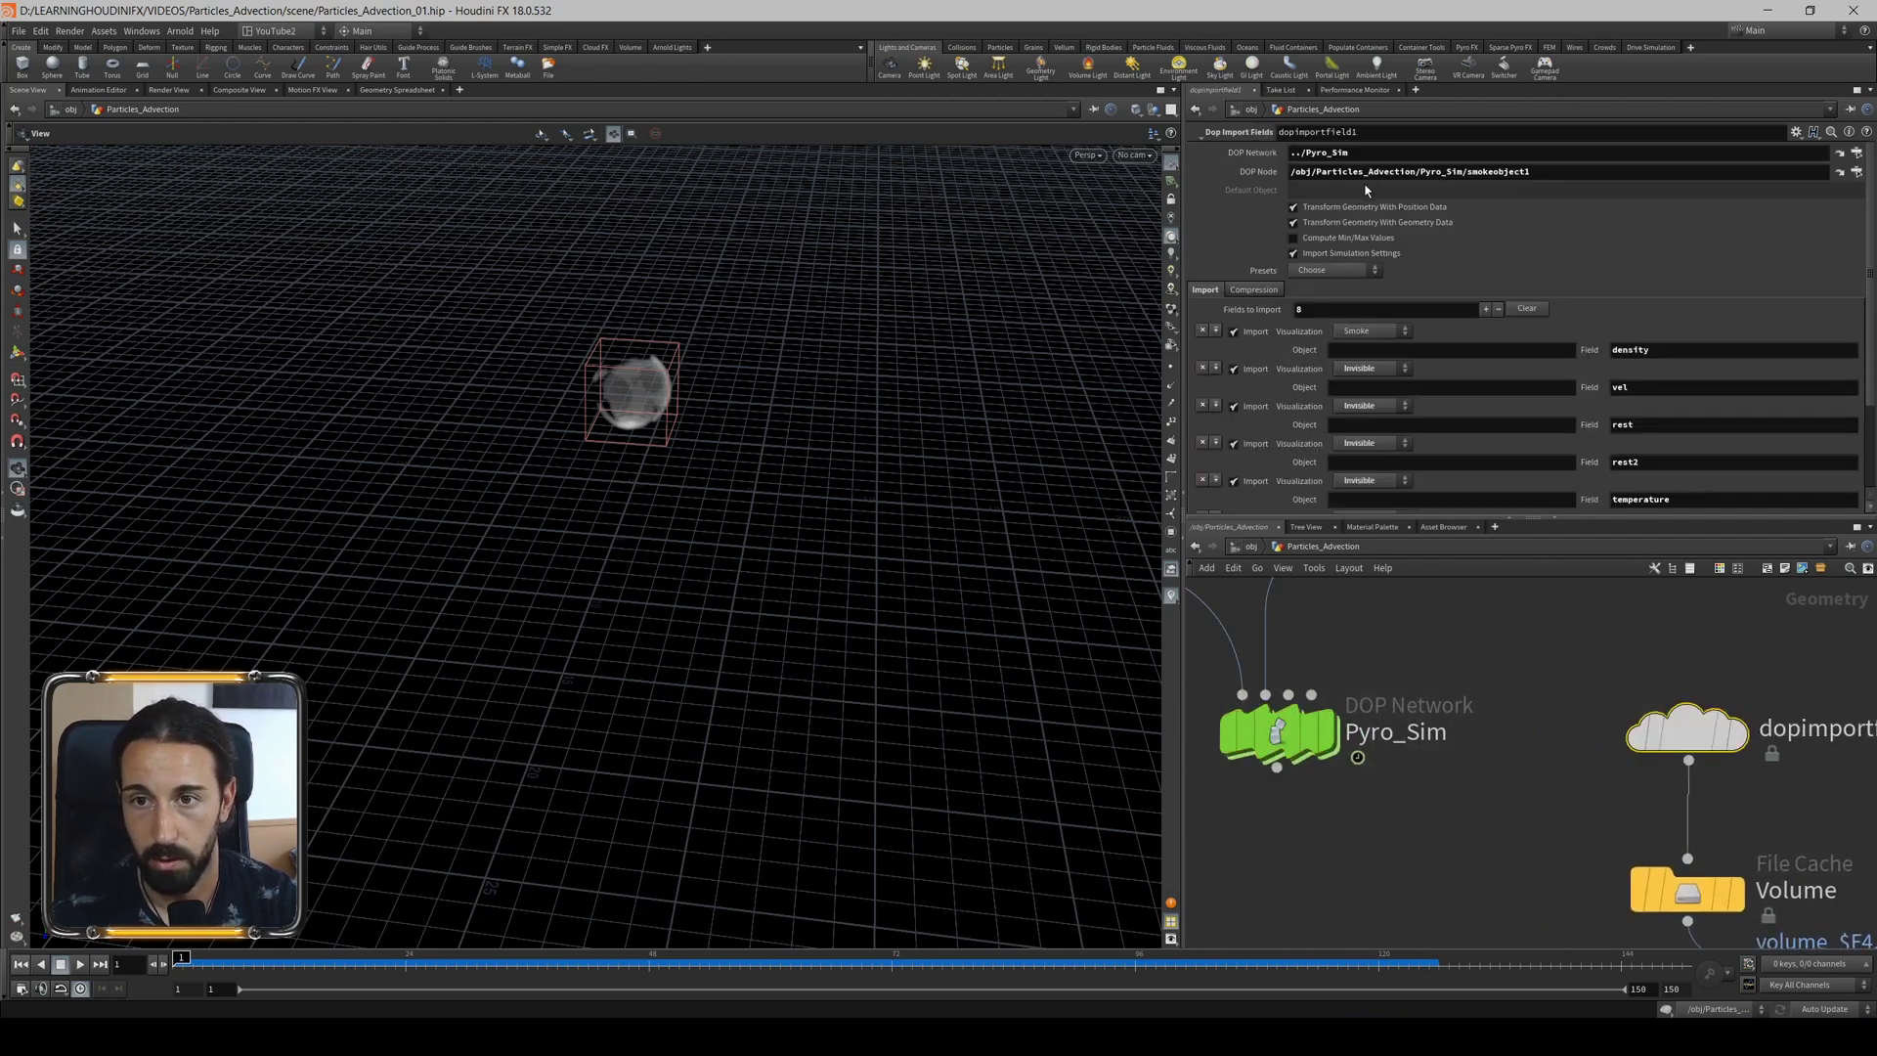
double_click(1283, 736)
left_click_drag(1295, 753, 1393, 862)
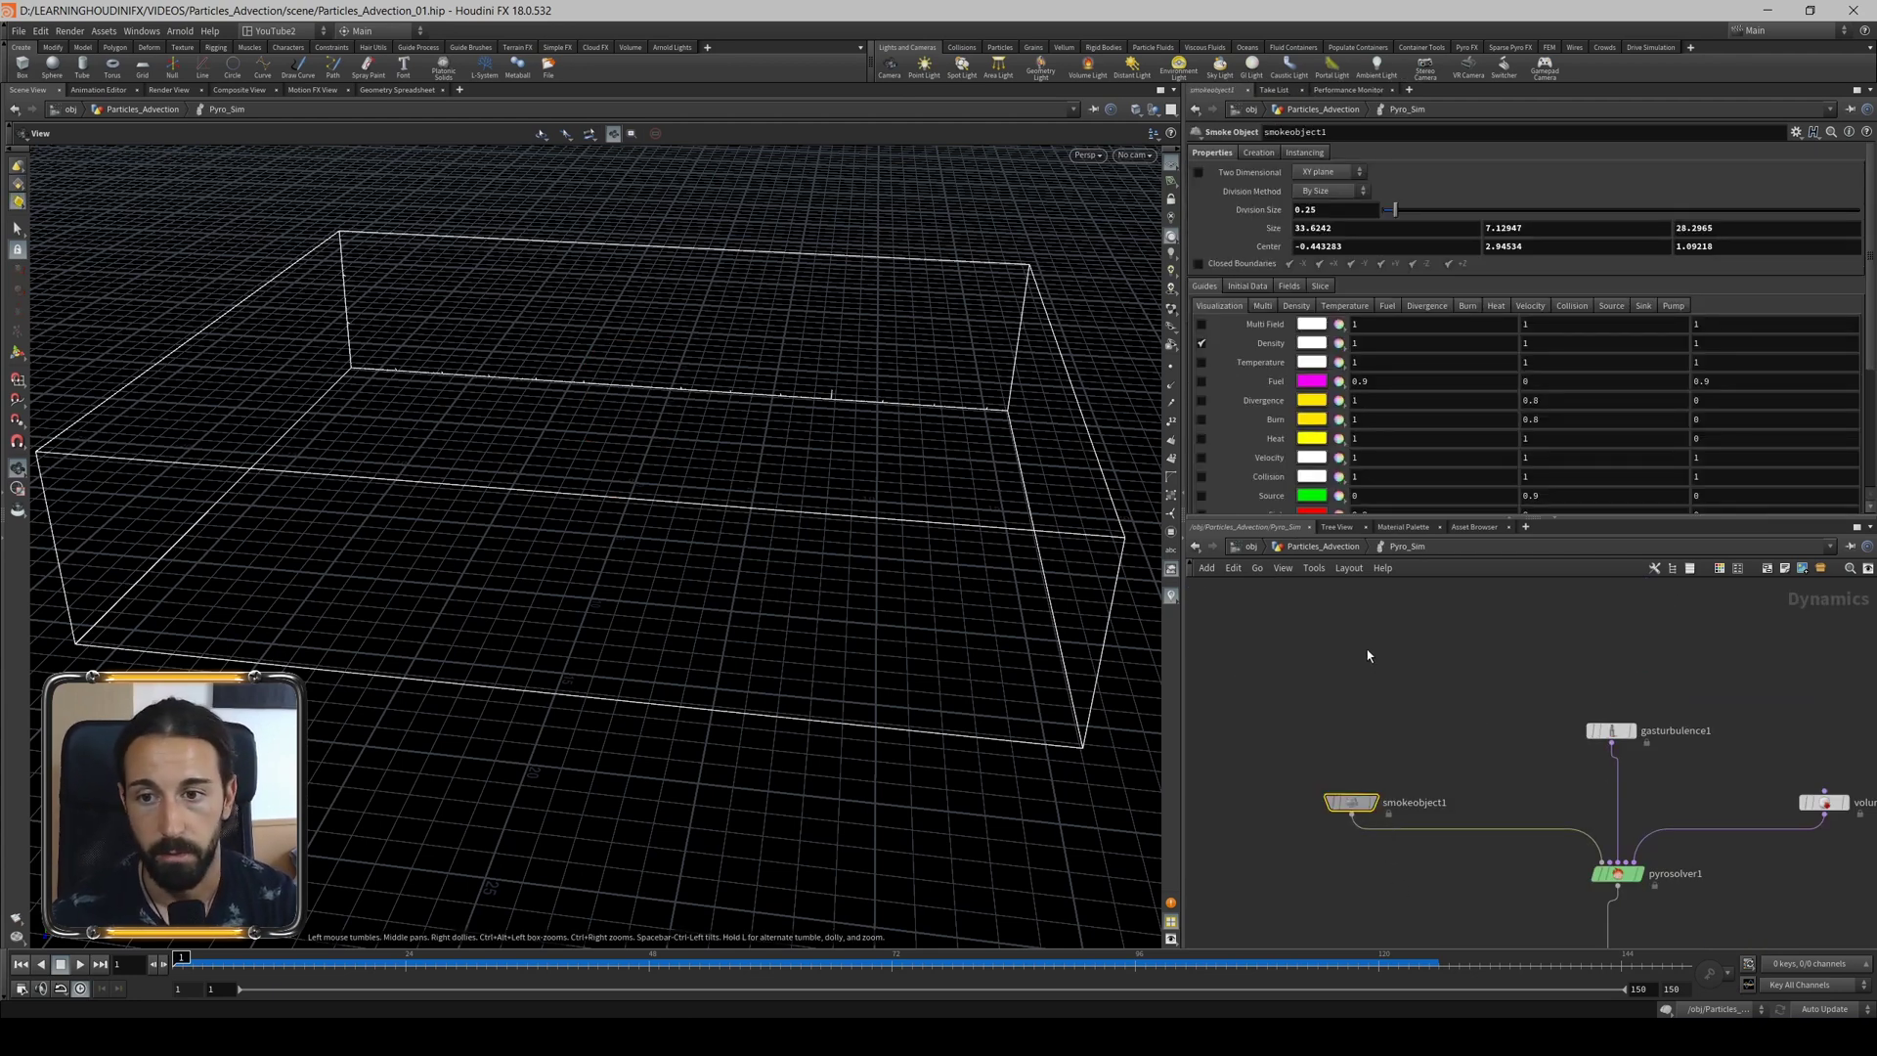
left_click(1336, 553)
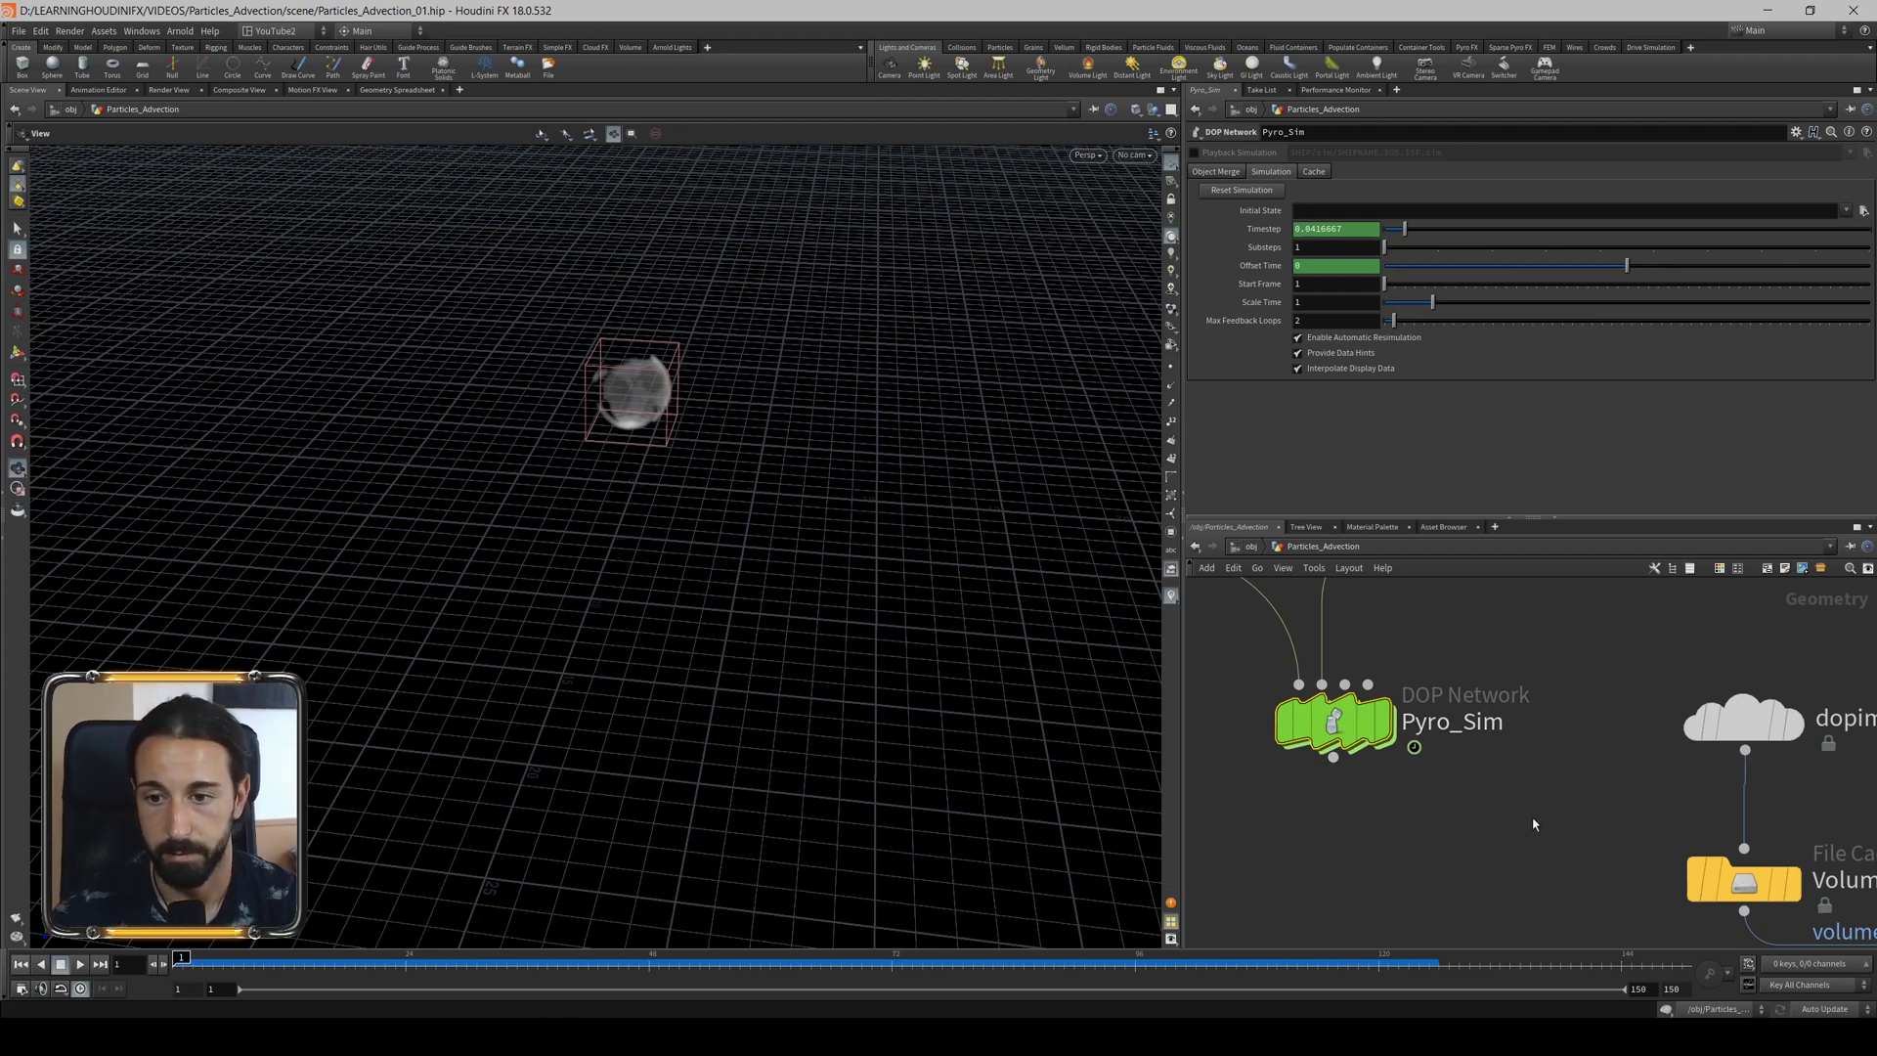
Show the Volume File Cache settings loading volume_$F4.bgeo.sc over frames 1–150.
middle_click_drag(1534, 825, 1481, 803)
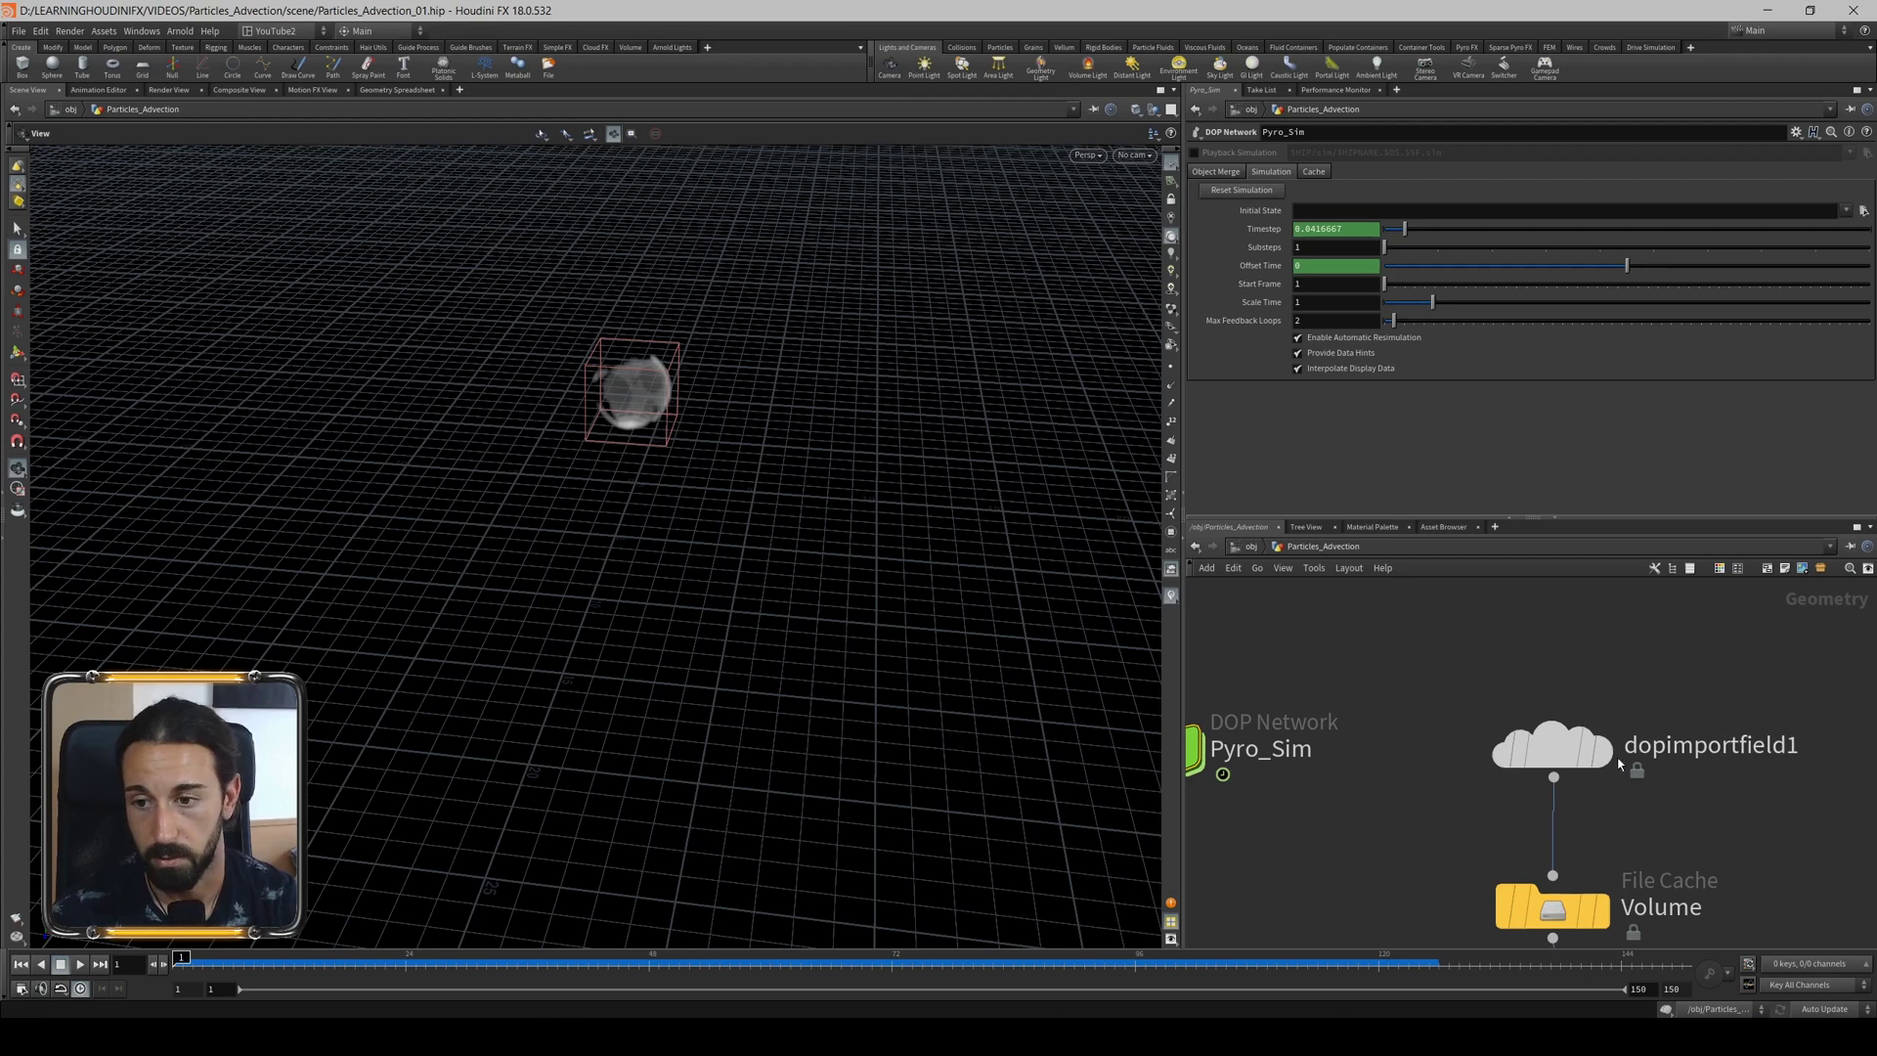
left_click(1563, 749)
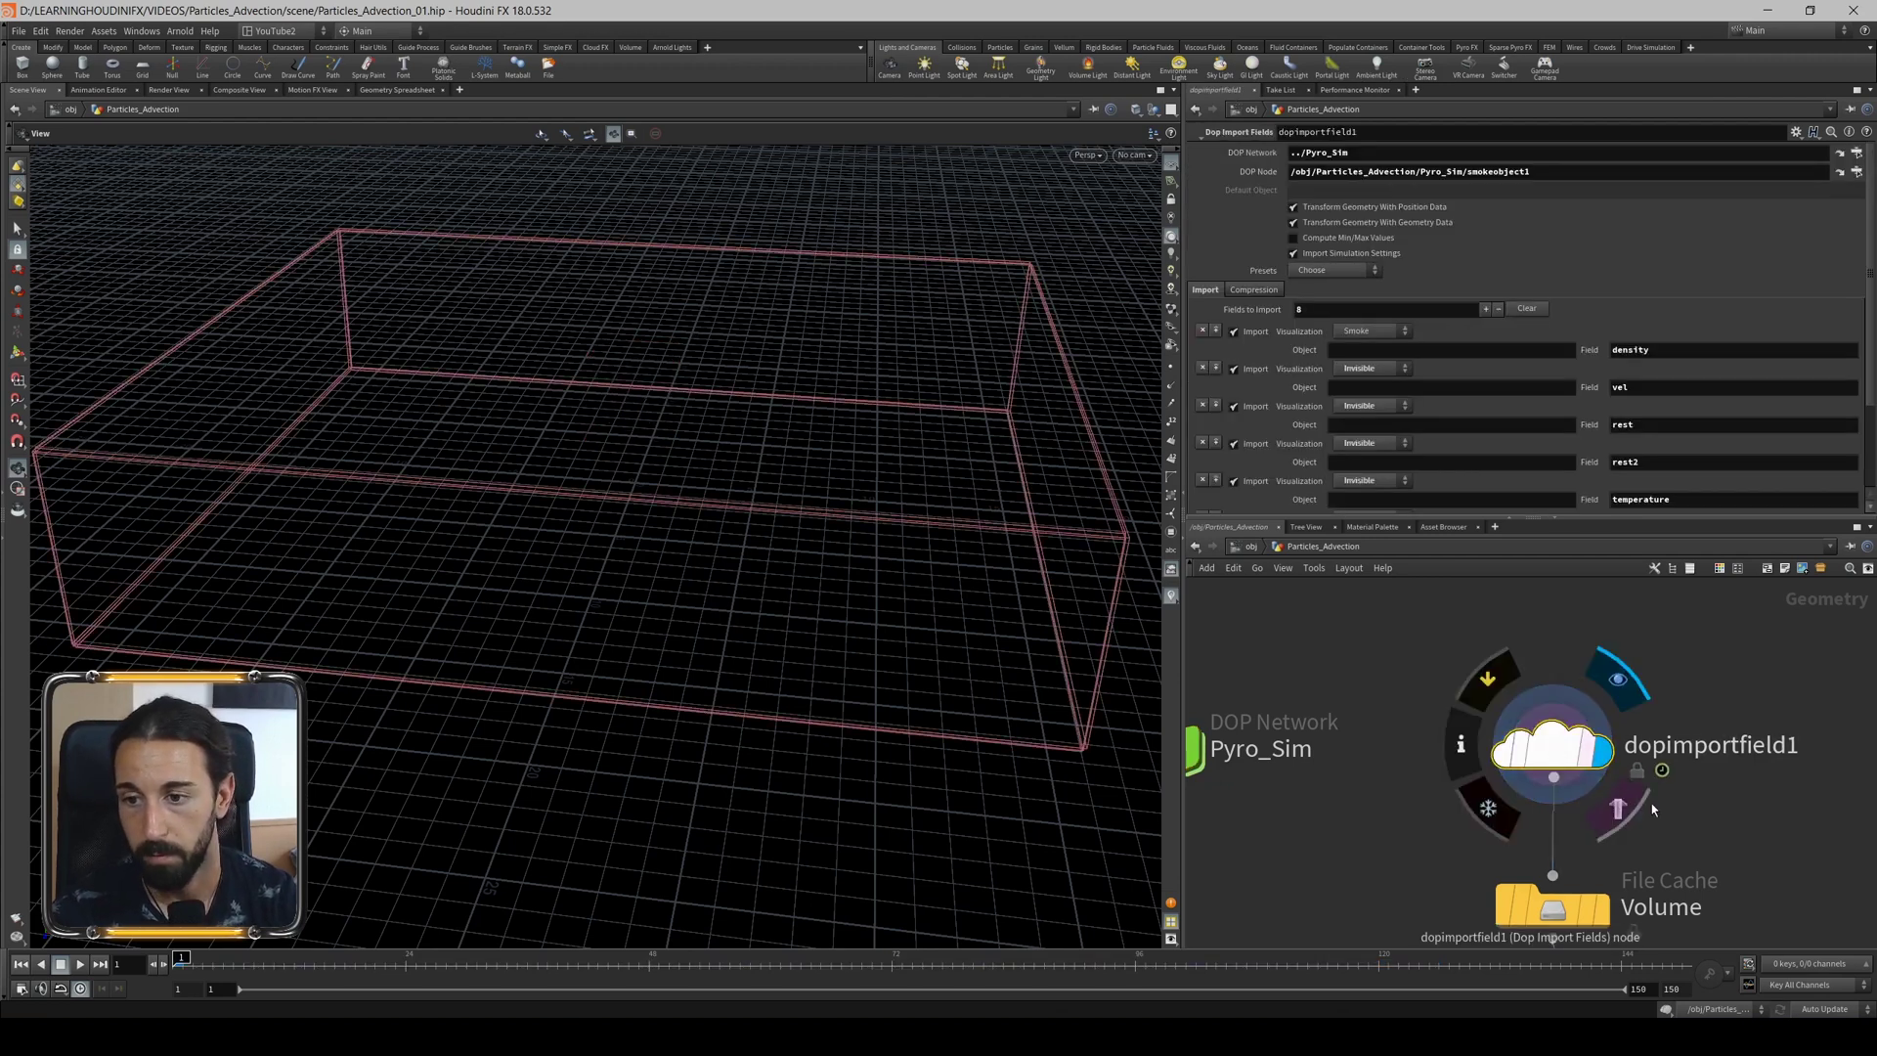
middle_click_drag(1652, 809, 1579, 651)
left_click(1475, 767)
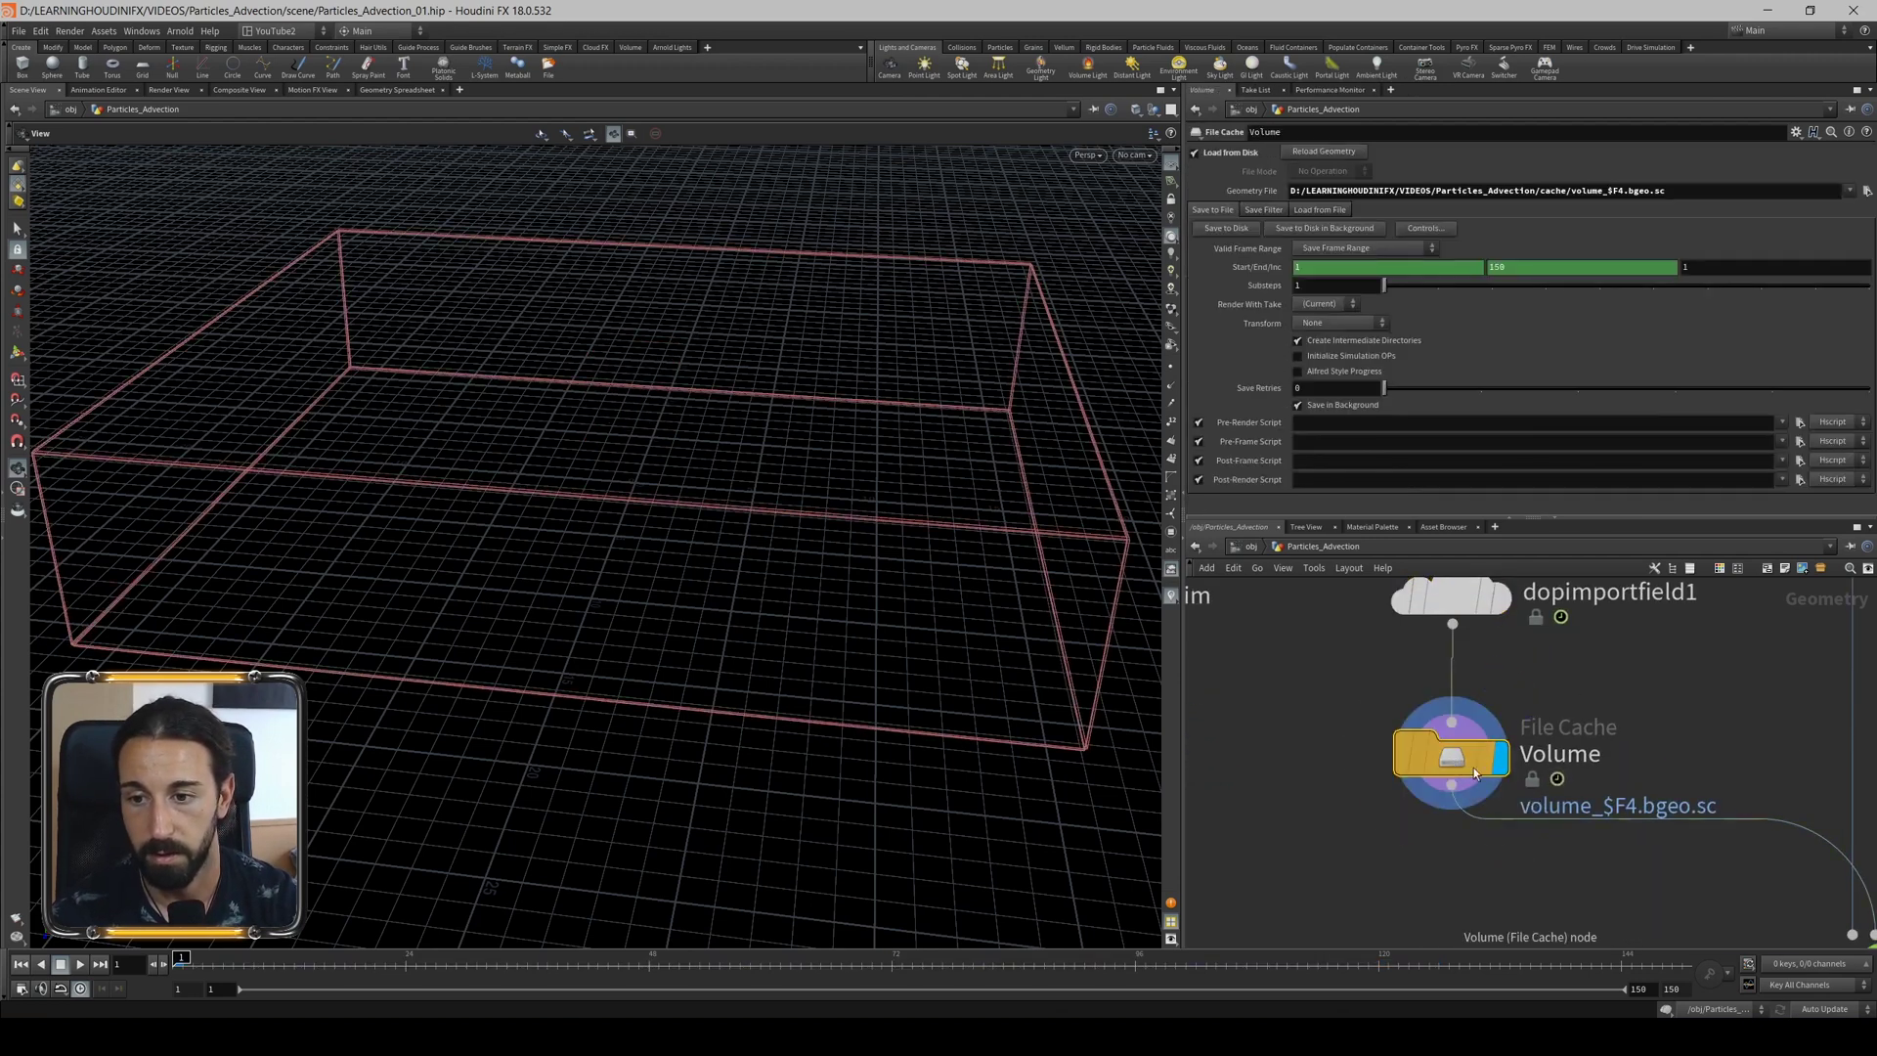
mouse_move(1551, 906)
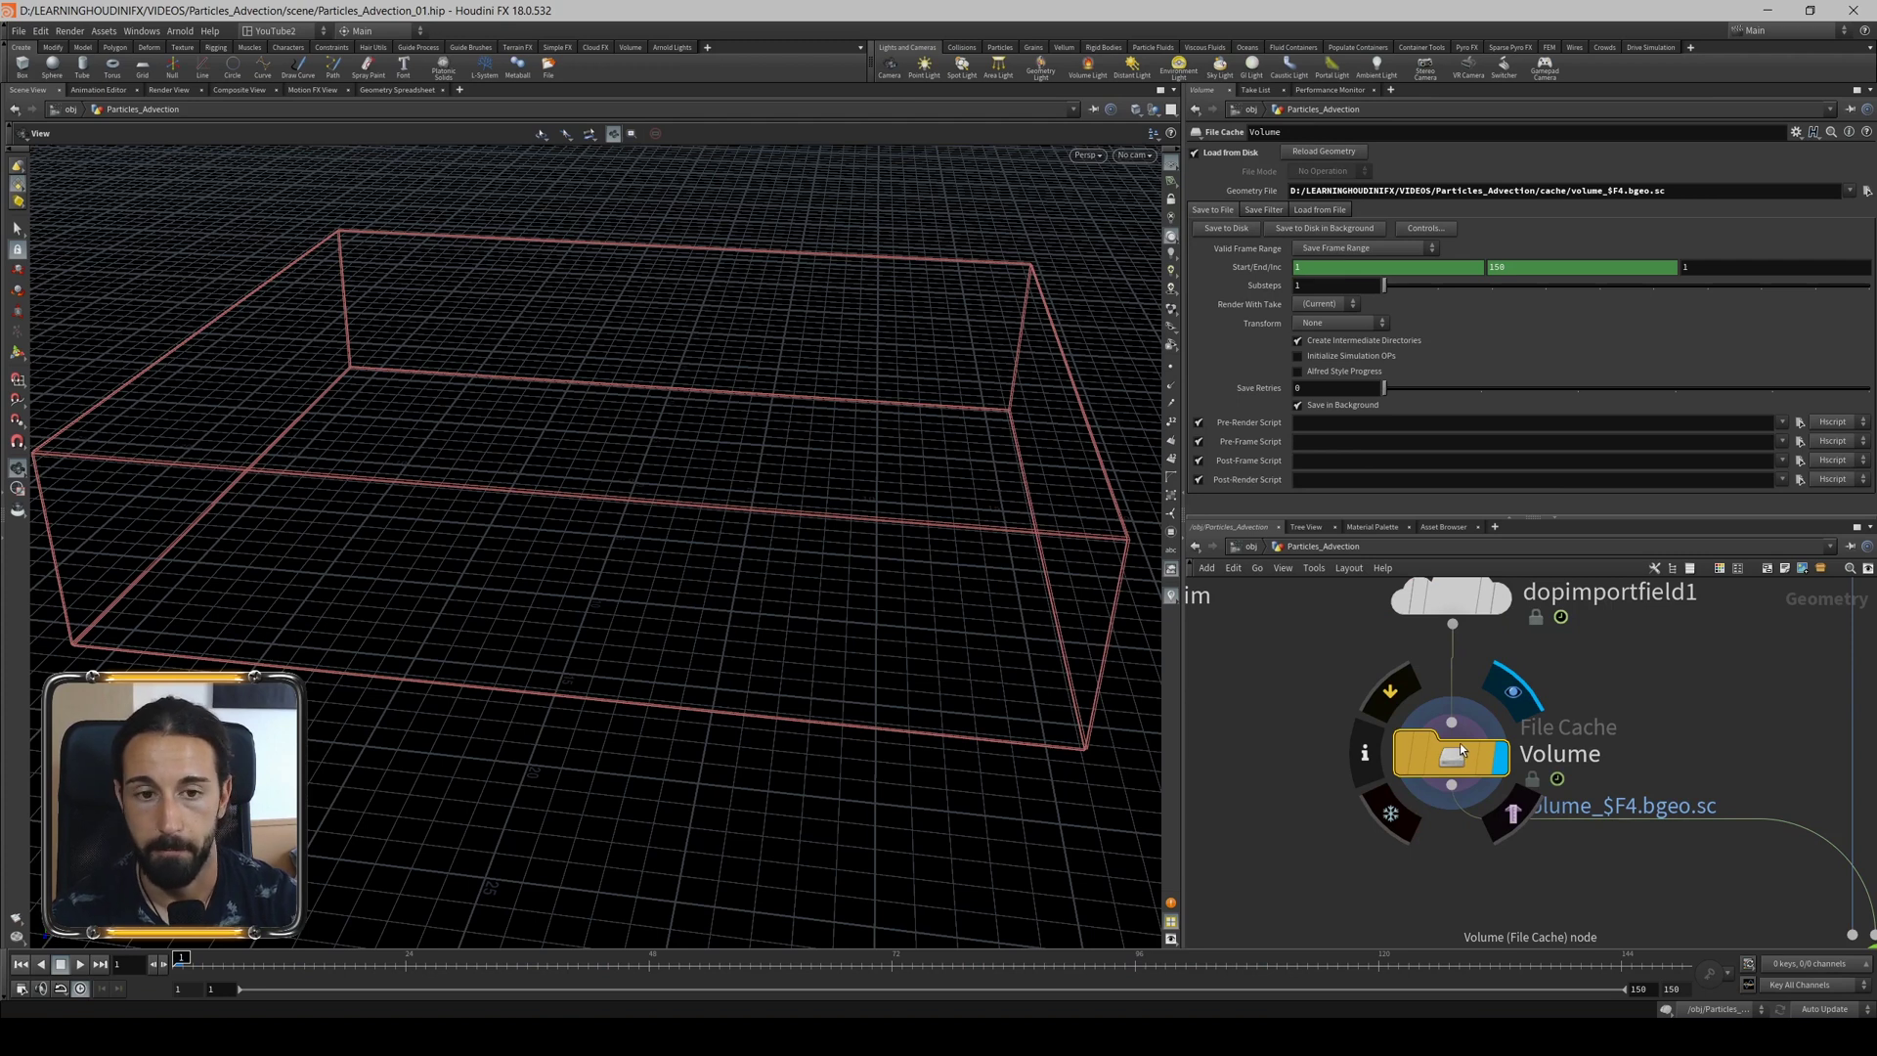
Play the cached smoke and scrub to frame 140 to see how far it spreads.
key("Up")
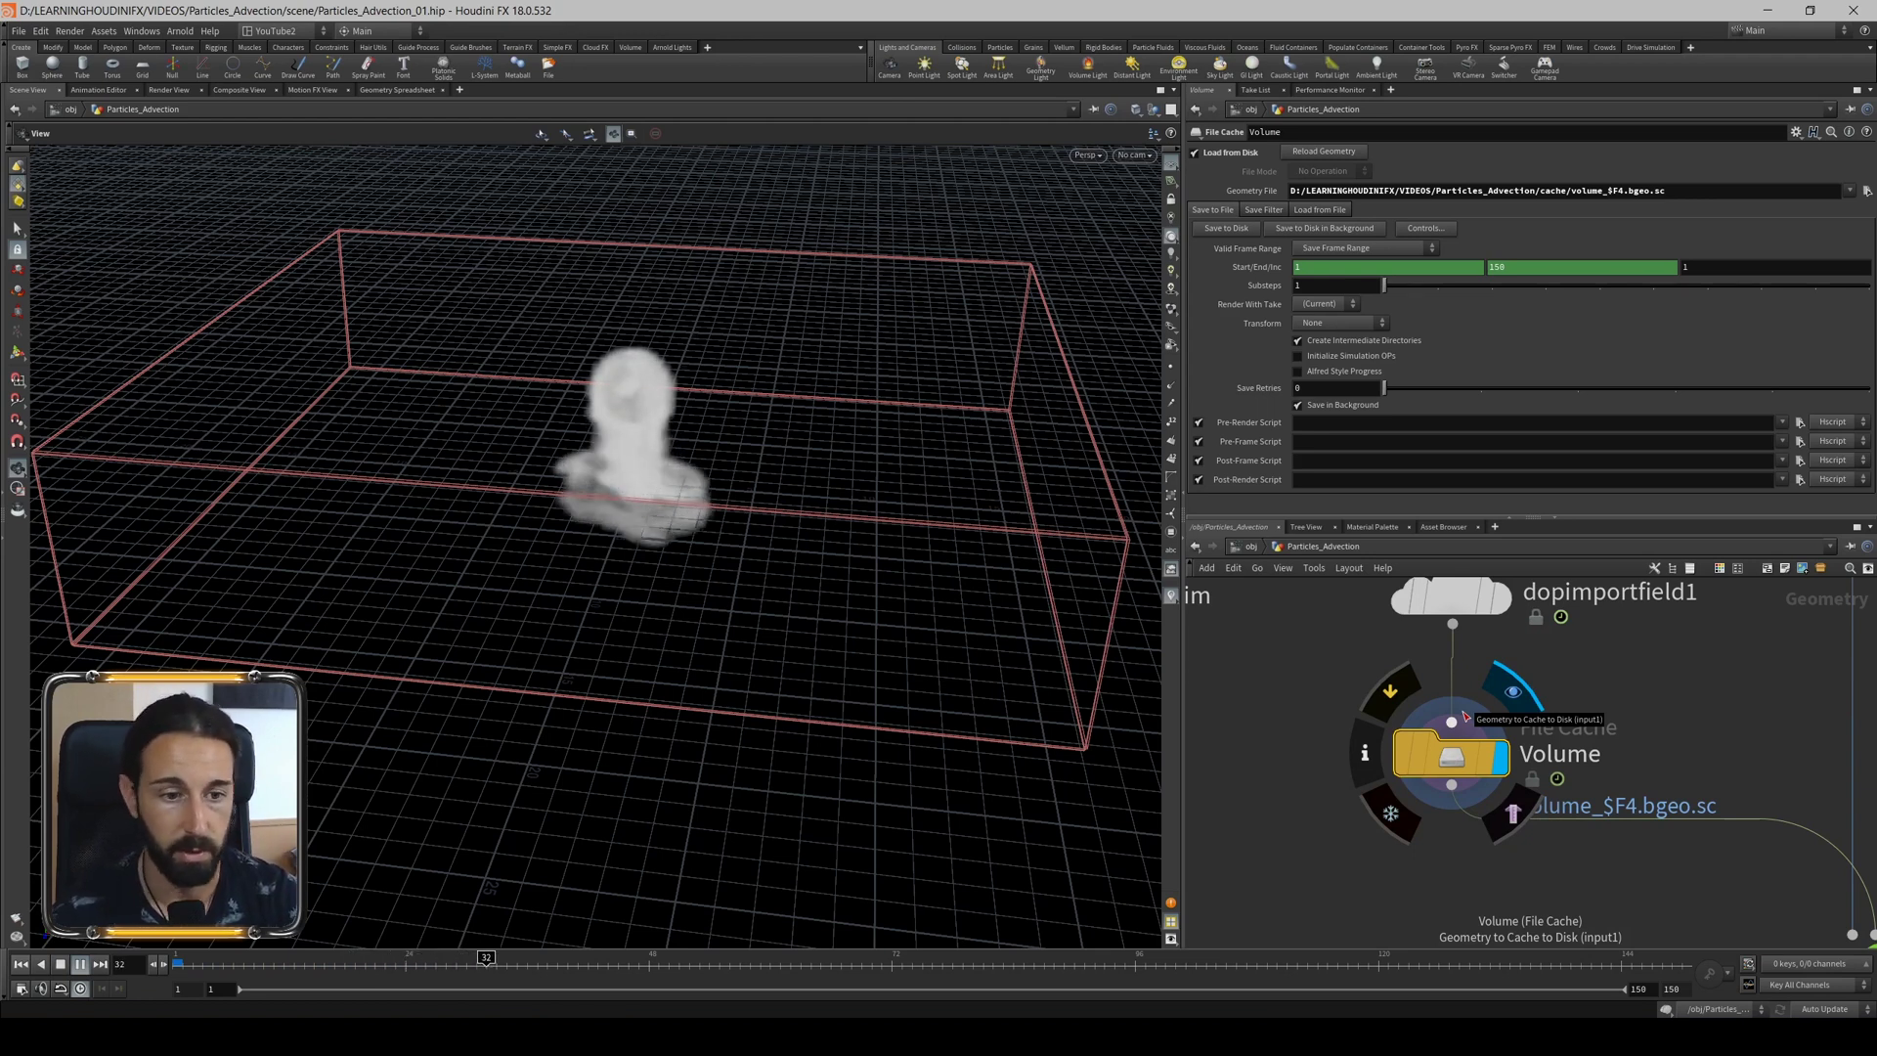
key("Up")
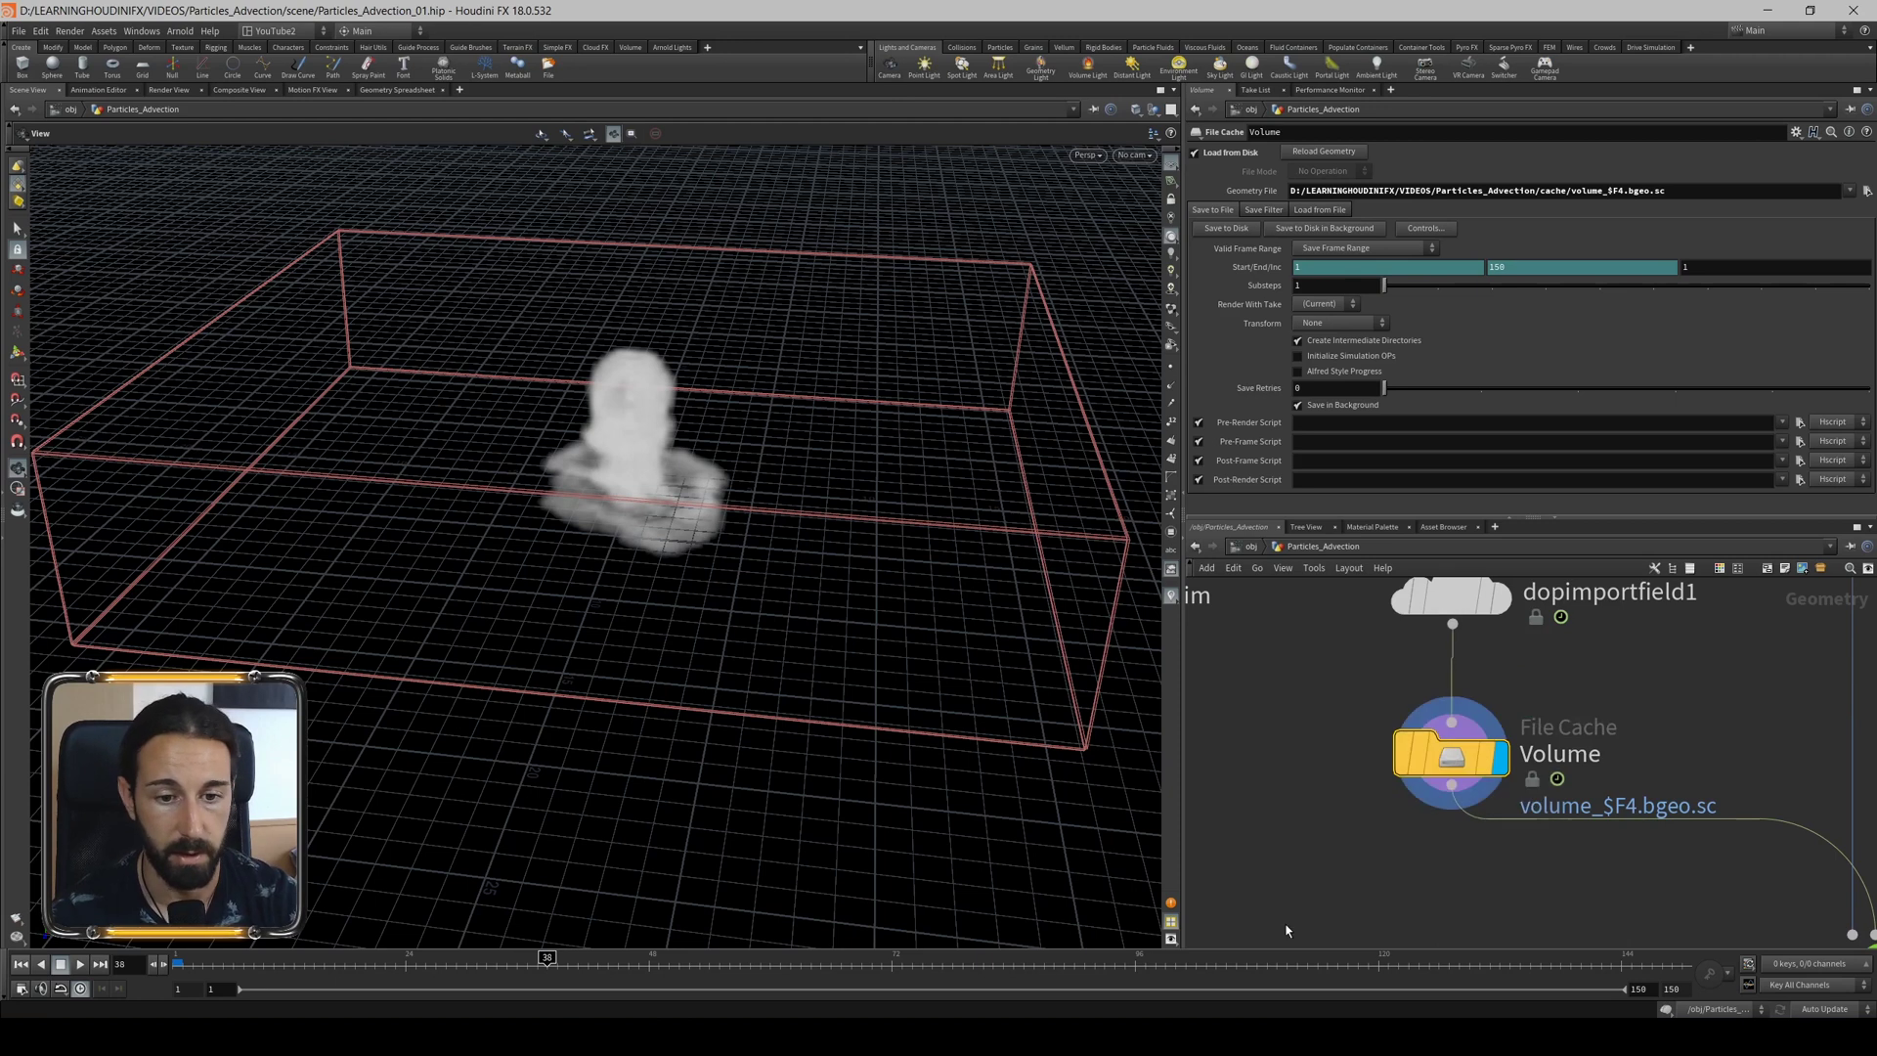
left_click(993, 963)
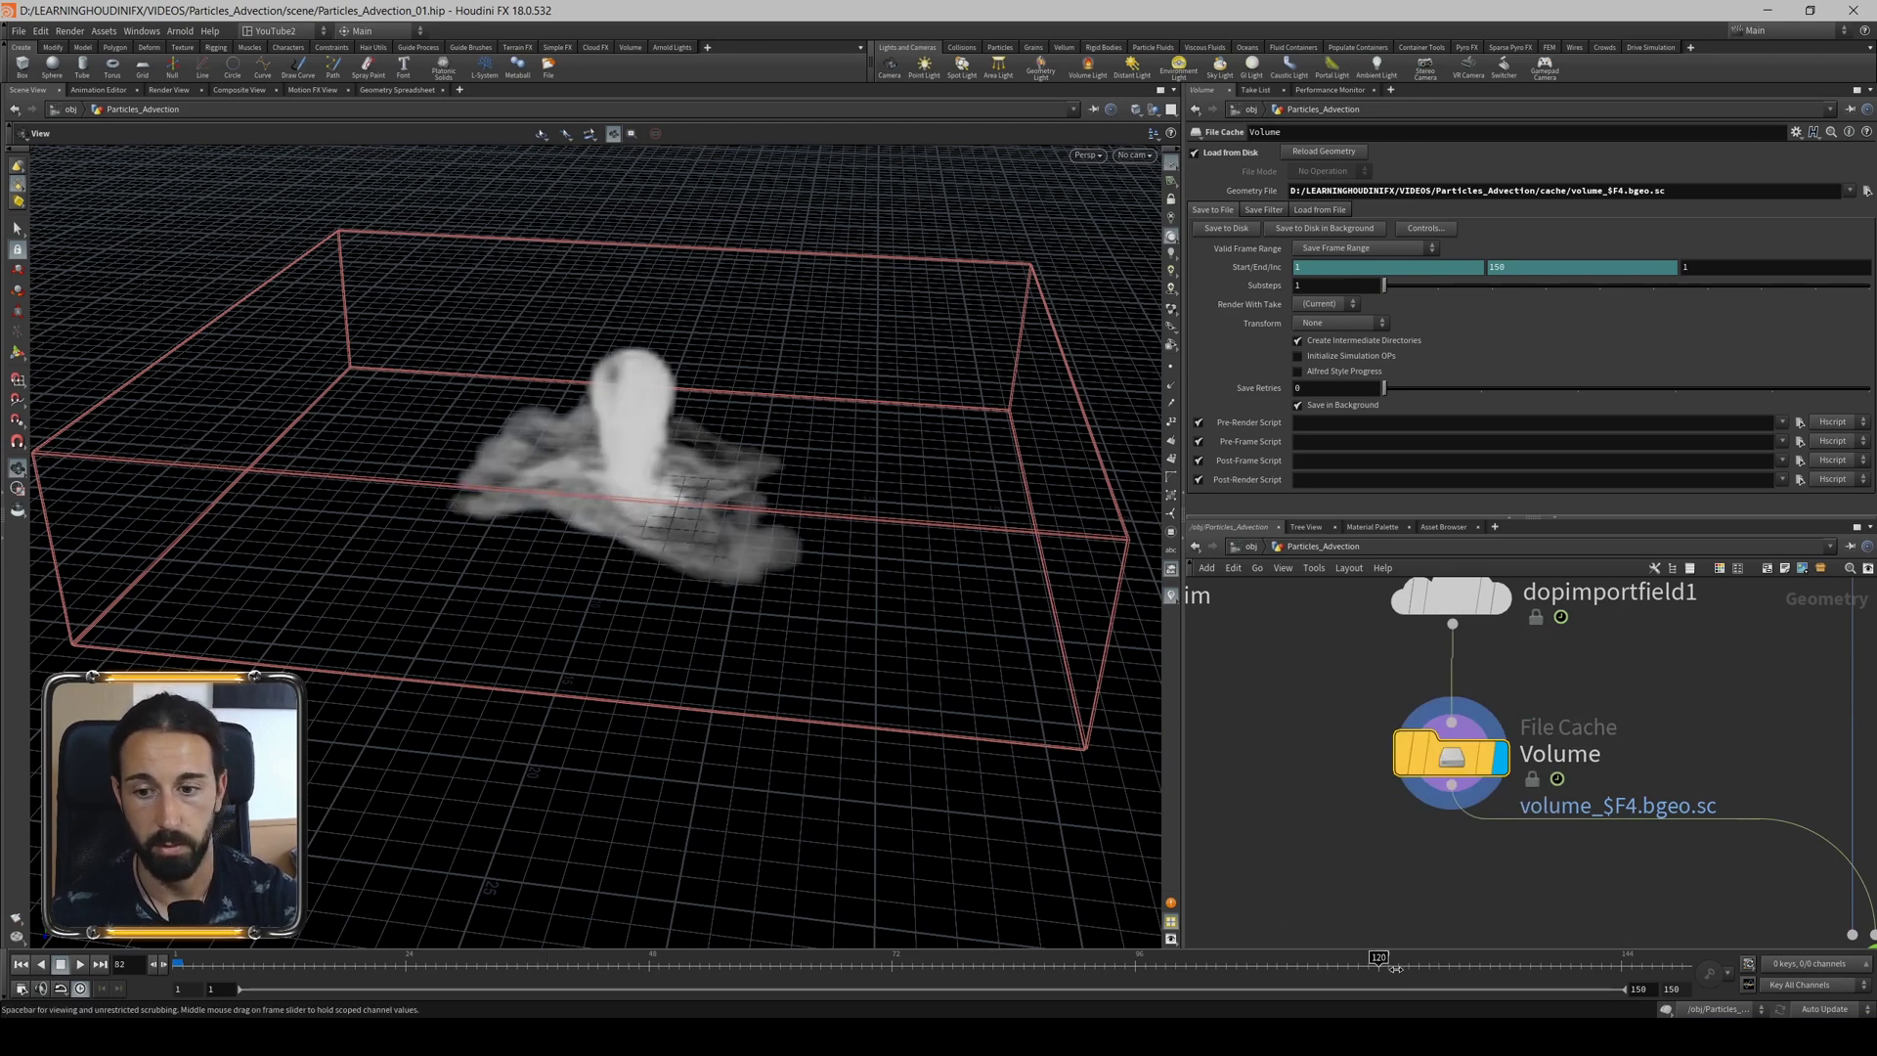
left_click_drag(993, 963, 1581, 966)
Zoom the network editor out and back, then rewind to frame 1.
scroll(1540, 688, "down", 5)
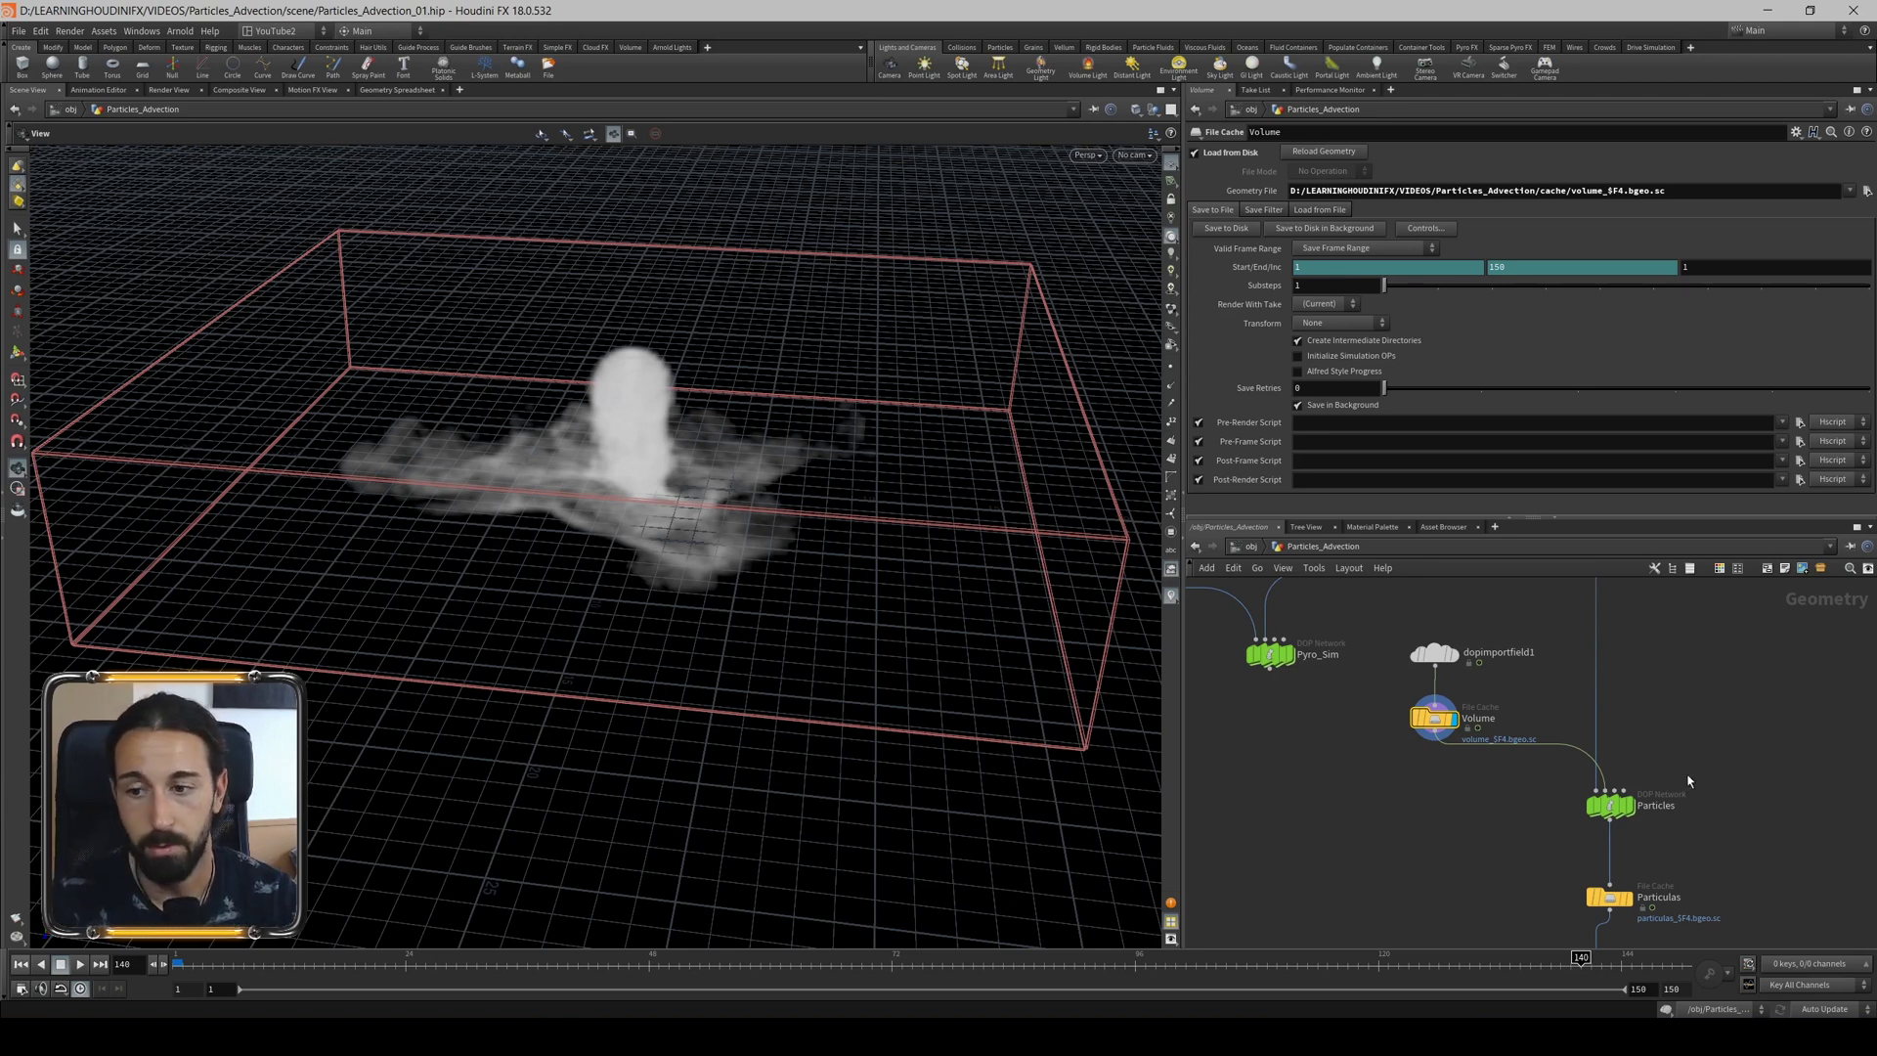
scroll(1662, 773, "up", 2)
scroll(1566, 734, "up", 3)
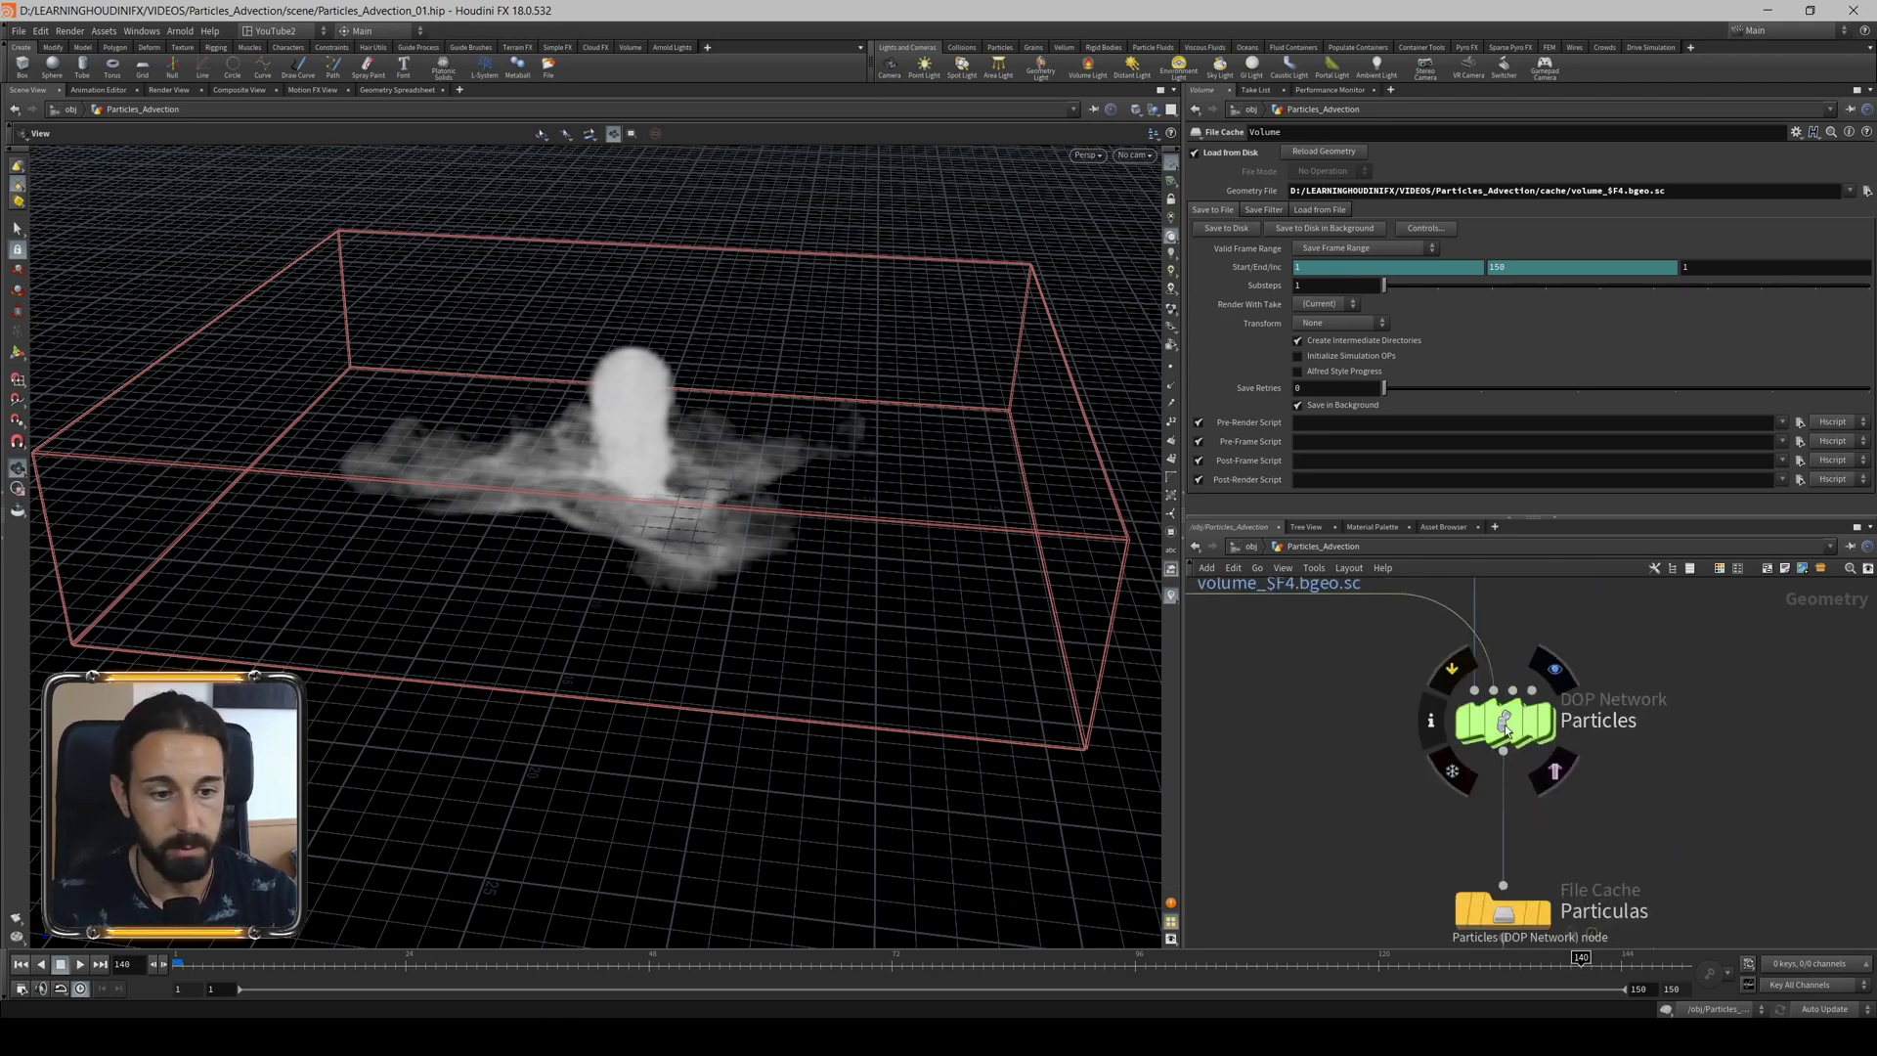
left_click(27, 964)
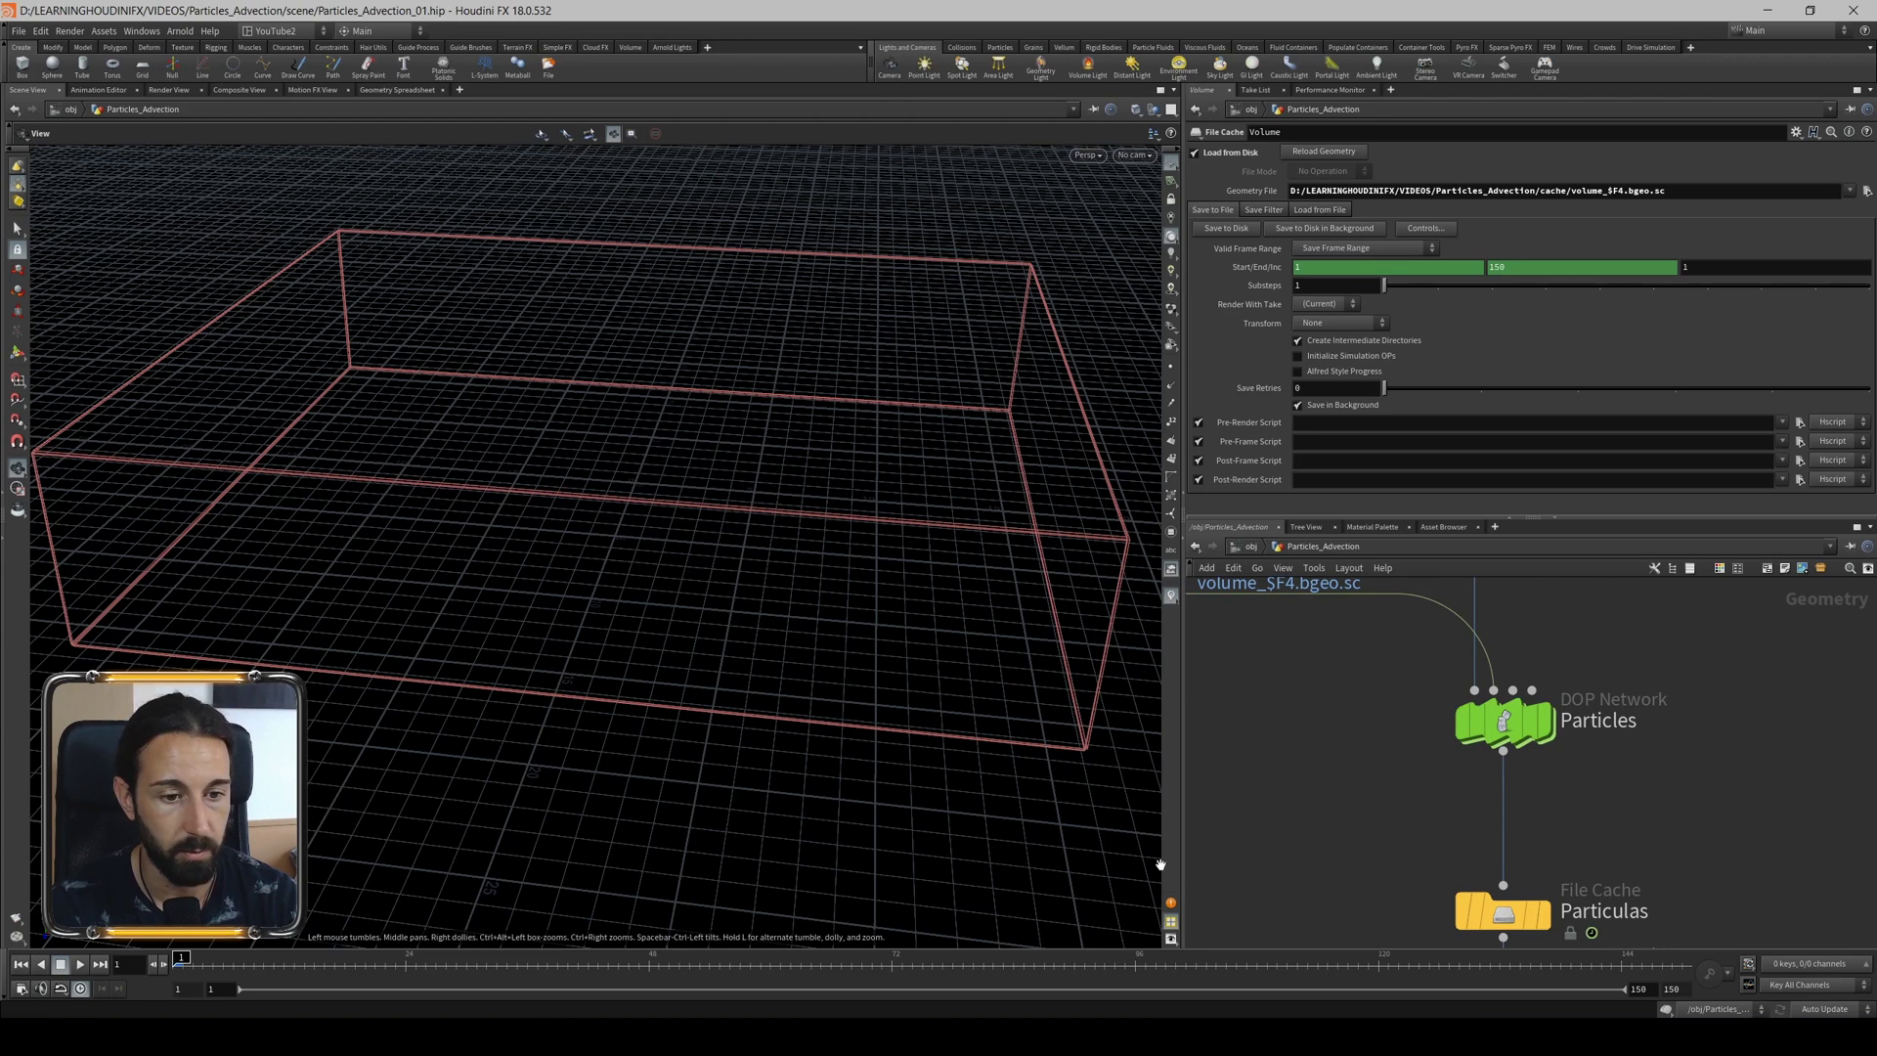
Inside the Particles DOP network, review popadvectbyvolumes1's parameters and reveal popobject.
double_click(1504, 724)
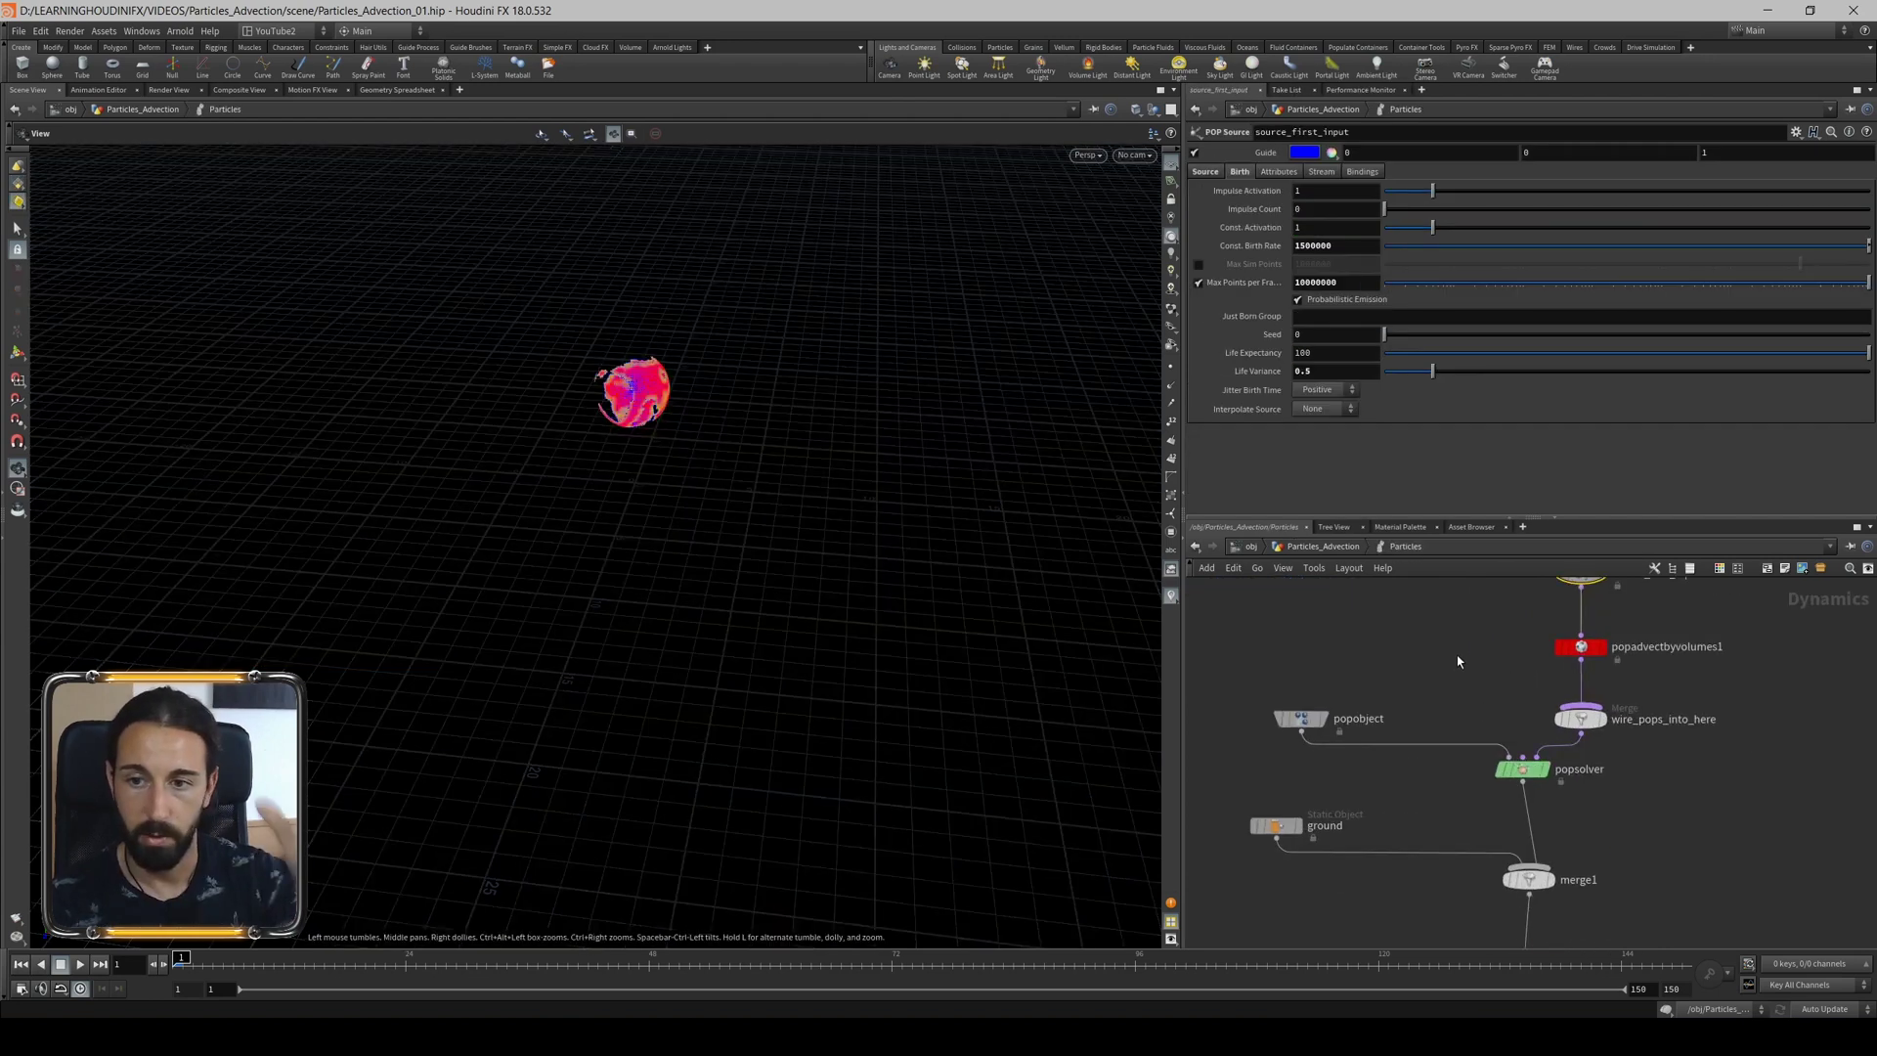
mouse_move(1461, 657)
middle_mouse_down()
mouse_move(1455, 697)
mouse_move(1486, 697)
middle_mouse_up()
left_click(1589, 711)
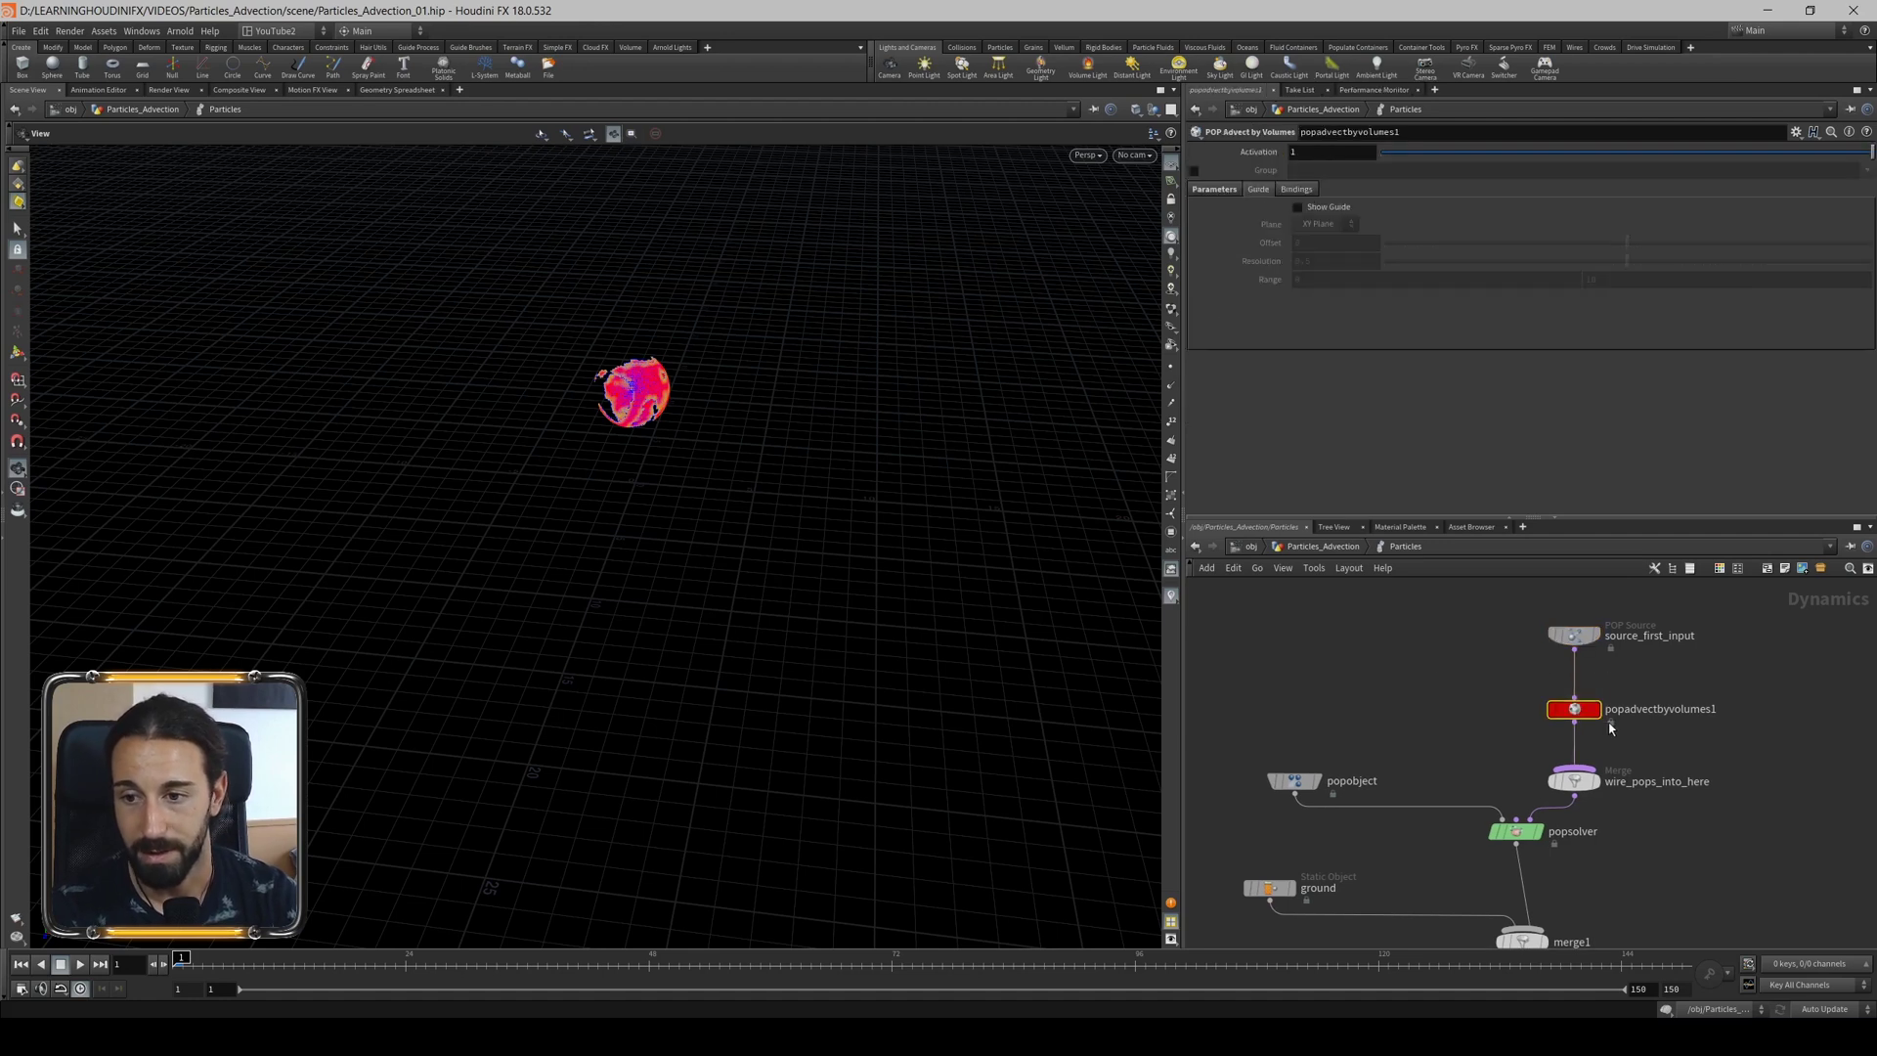
scroll(1623, 738, "up", 3)
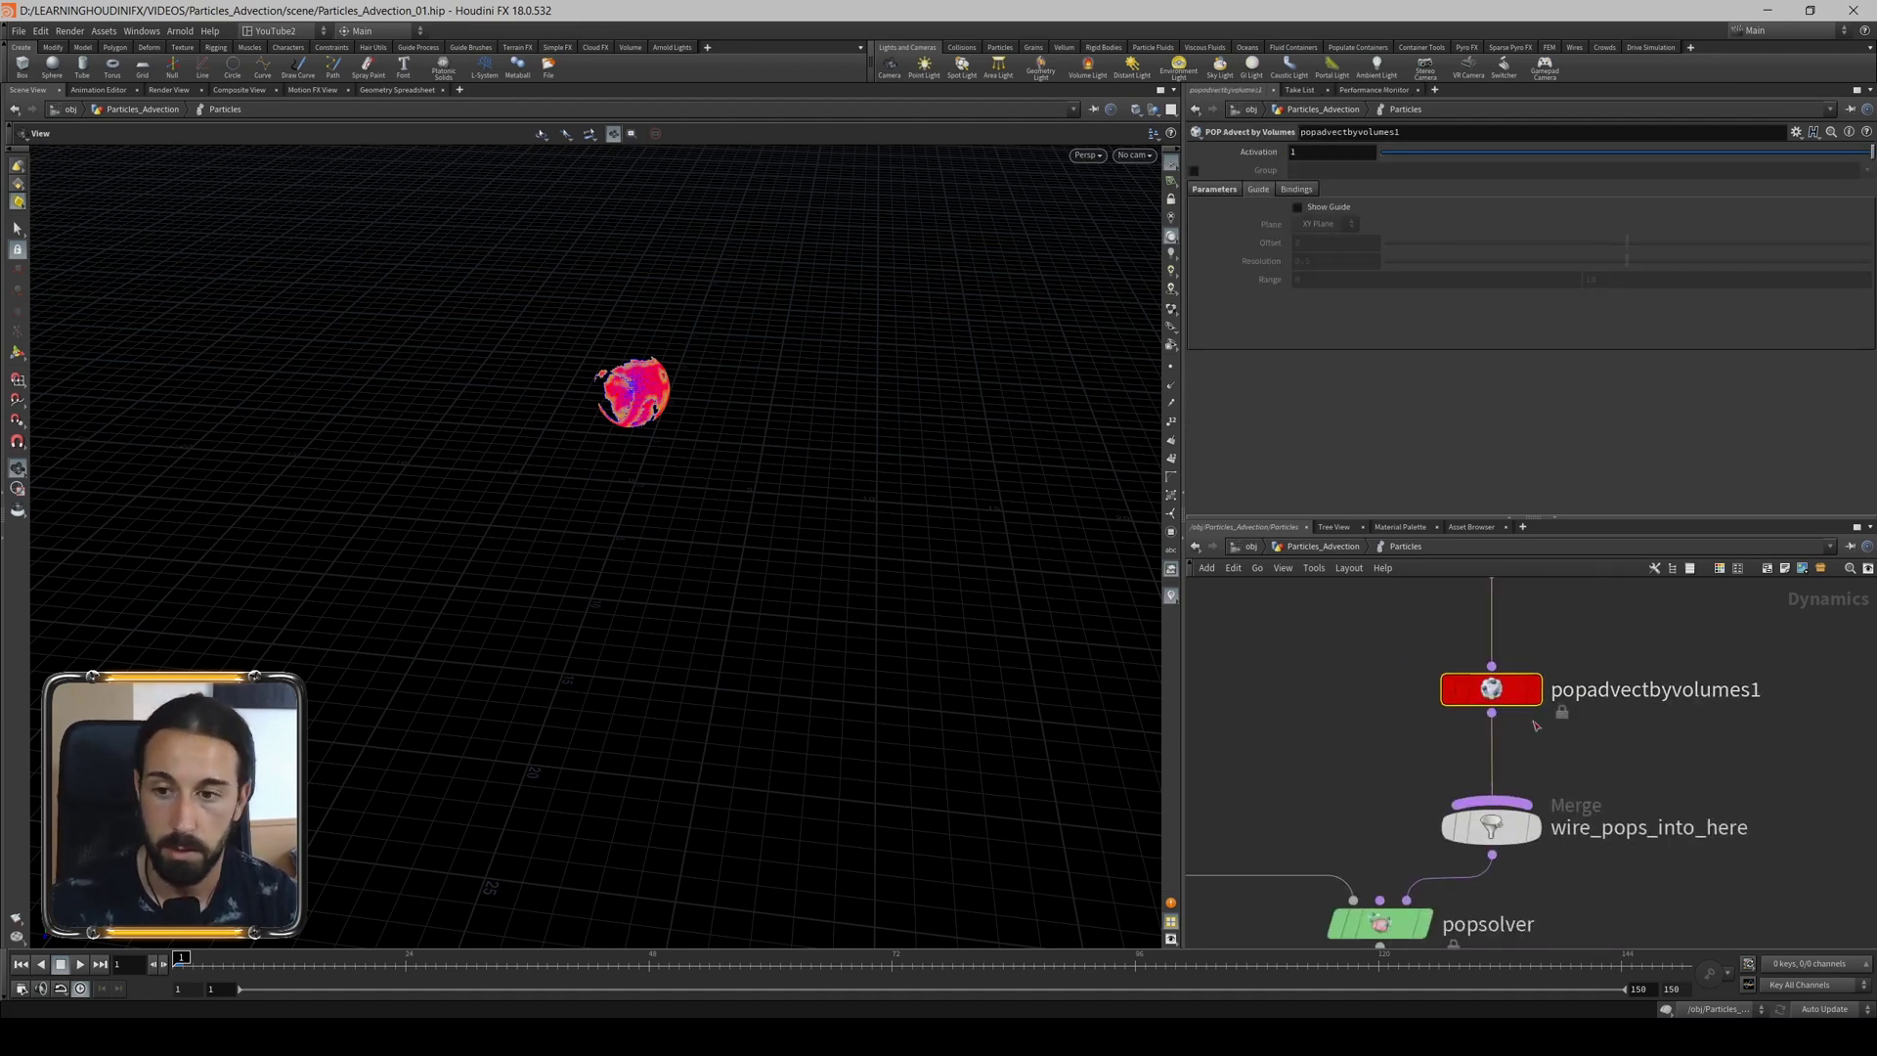
mouse_move(1396, 752)
middle_mouse_down()
mouse_move(1570, 753)
mouse_move(1652, 778)
middle_mouse_up()
scroll(1570, 753, "down", 2)
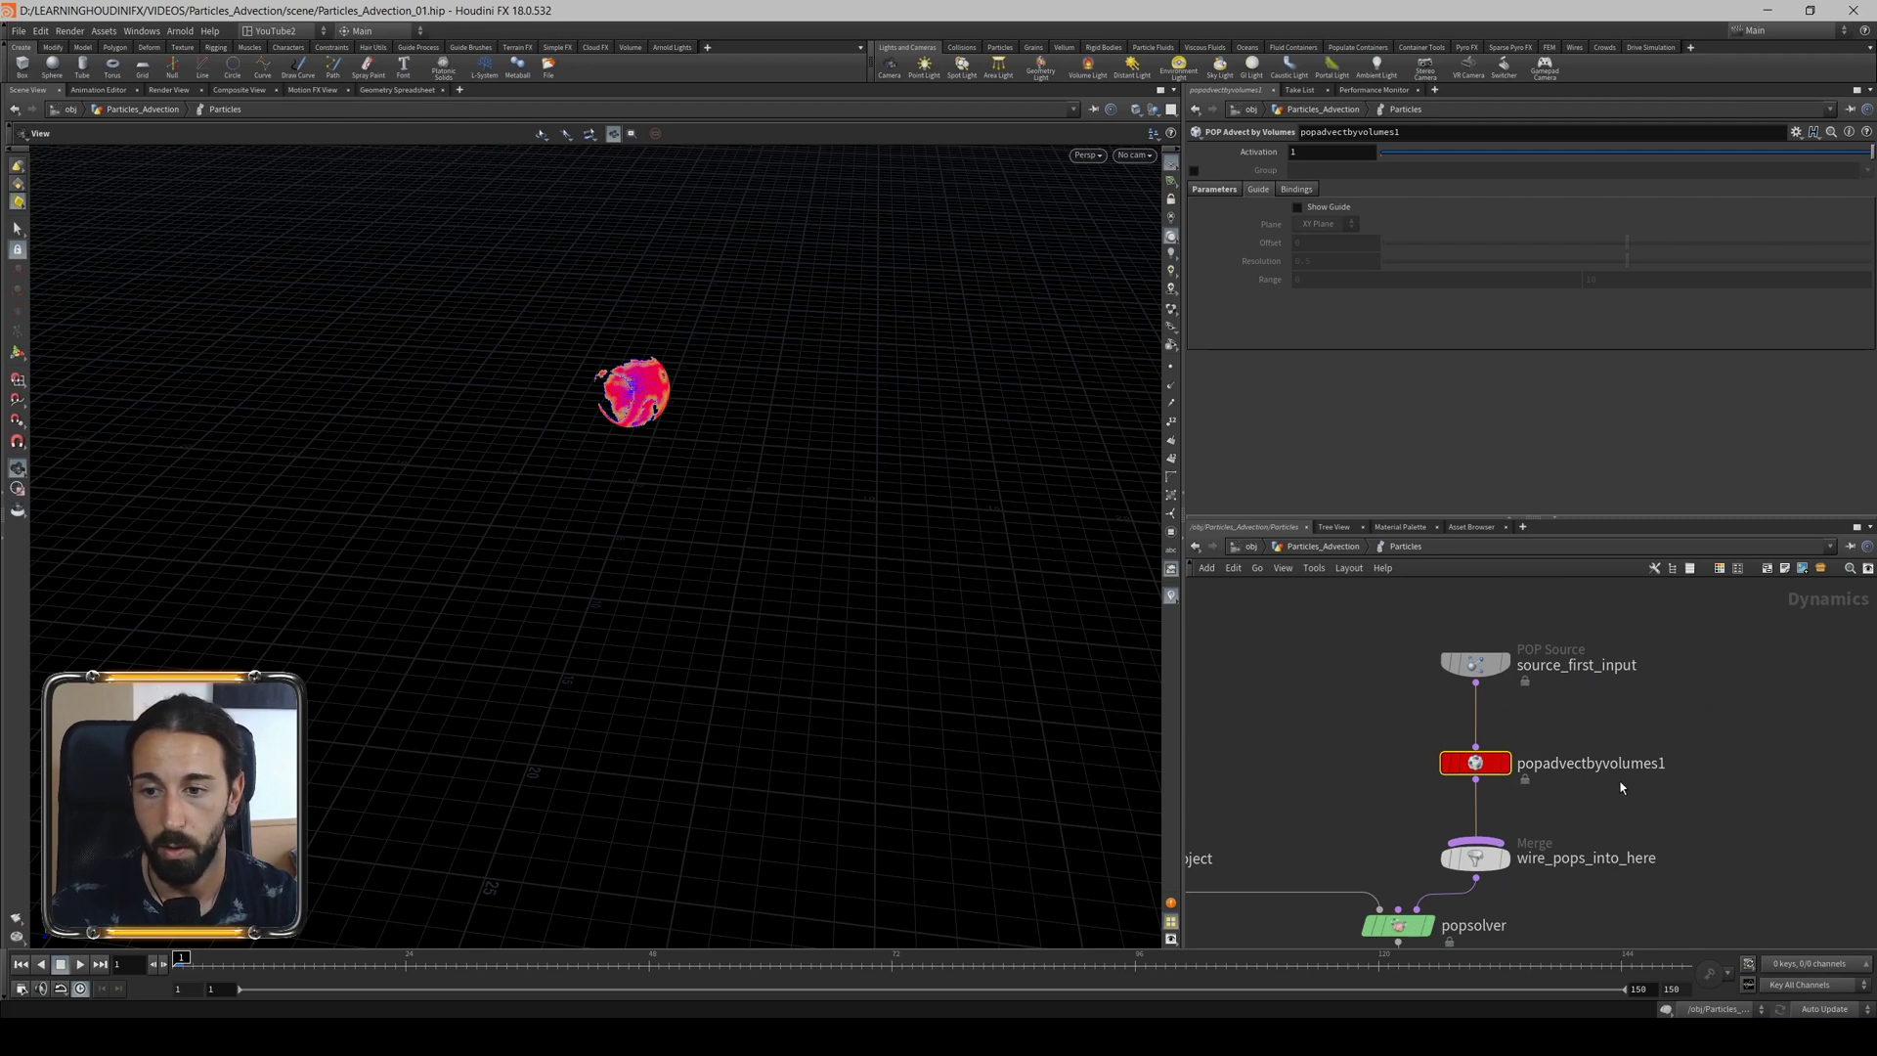
middle_click_drag(1697, 798, 1653, 798)
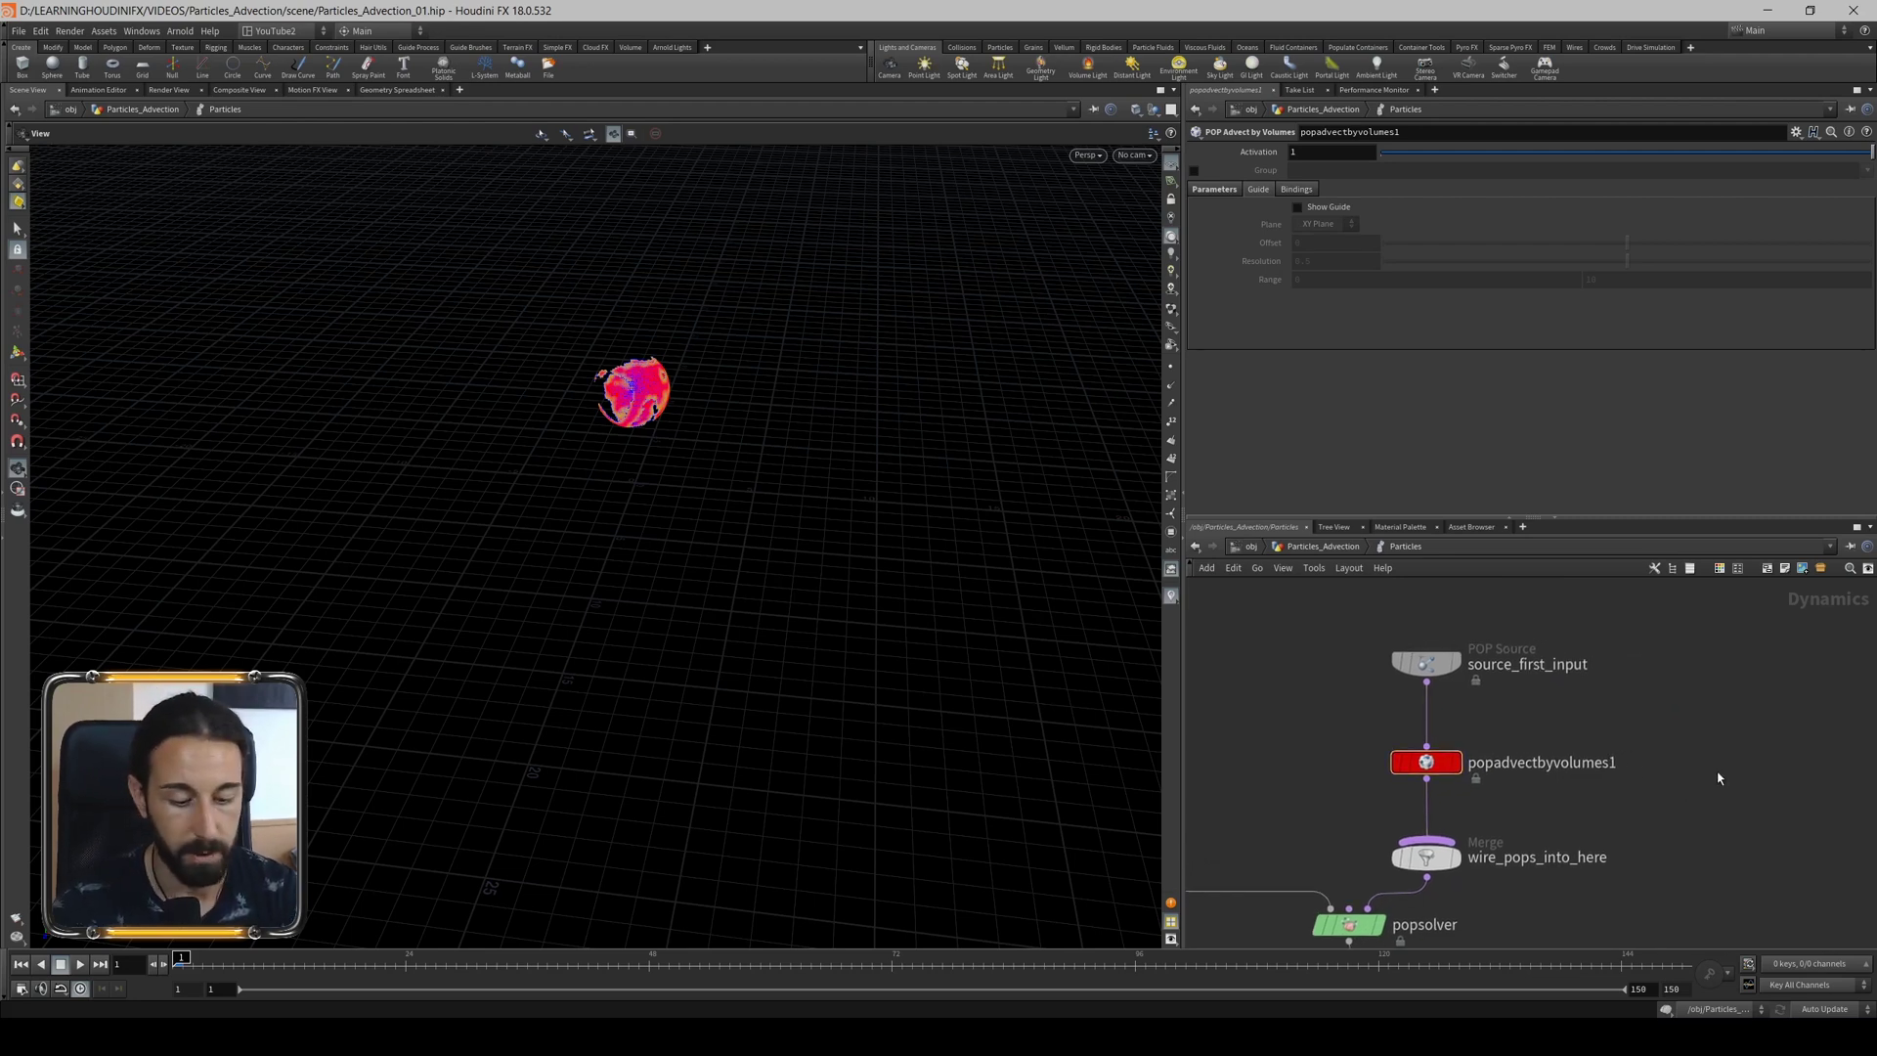
Add popadvectbyvolumes2 via the 'popad' search and compare its defaults with popadvectbyvolumes1.
key("Tab")
type("p")
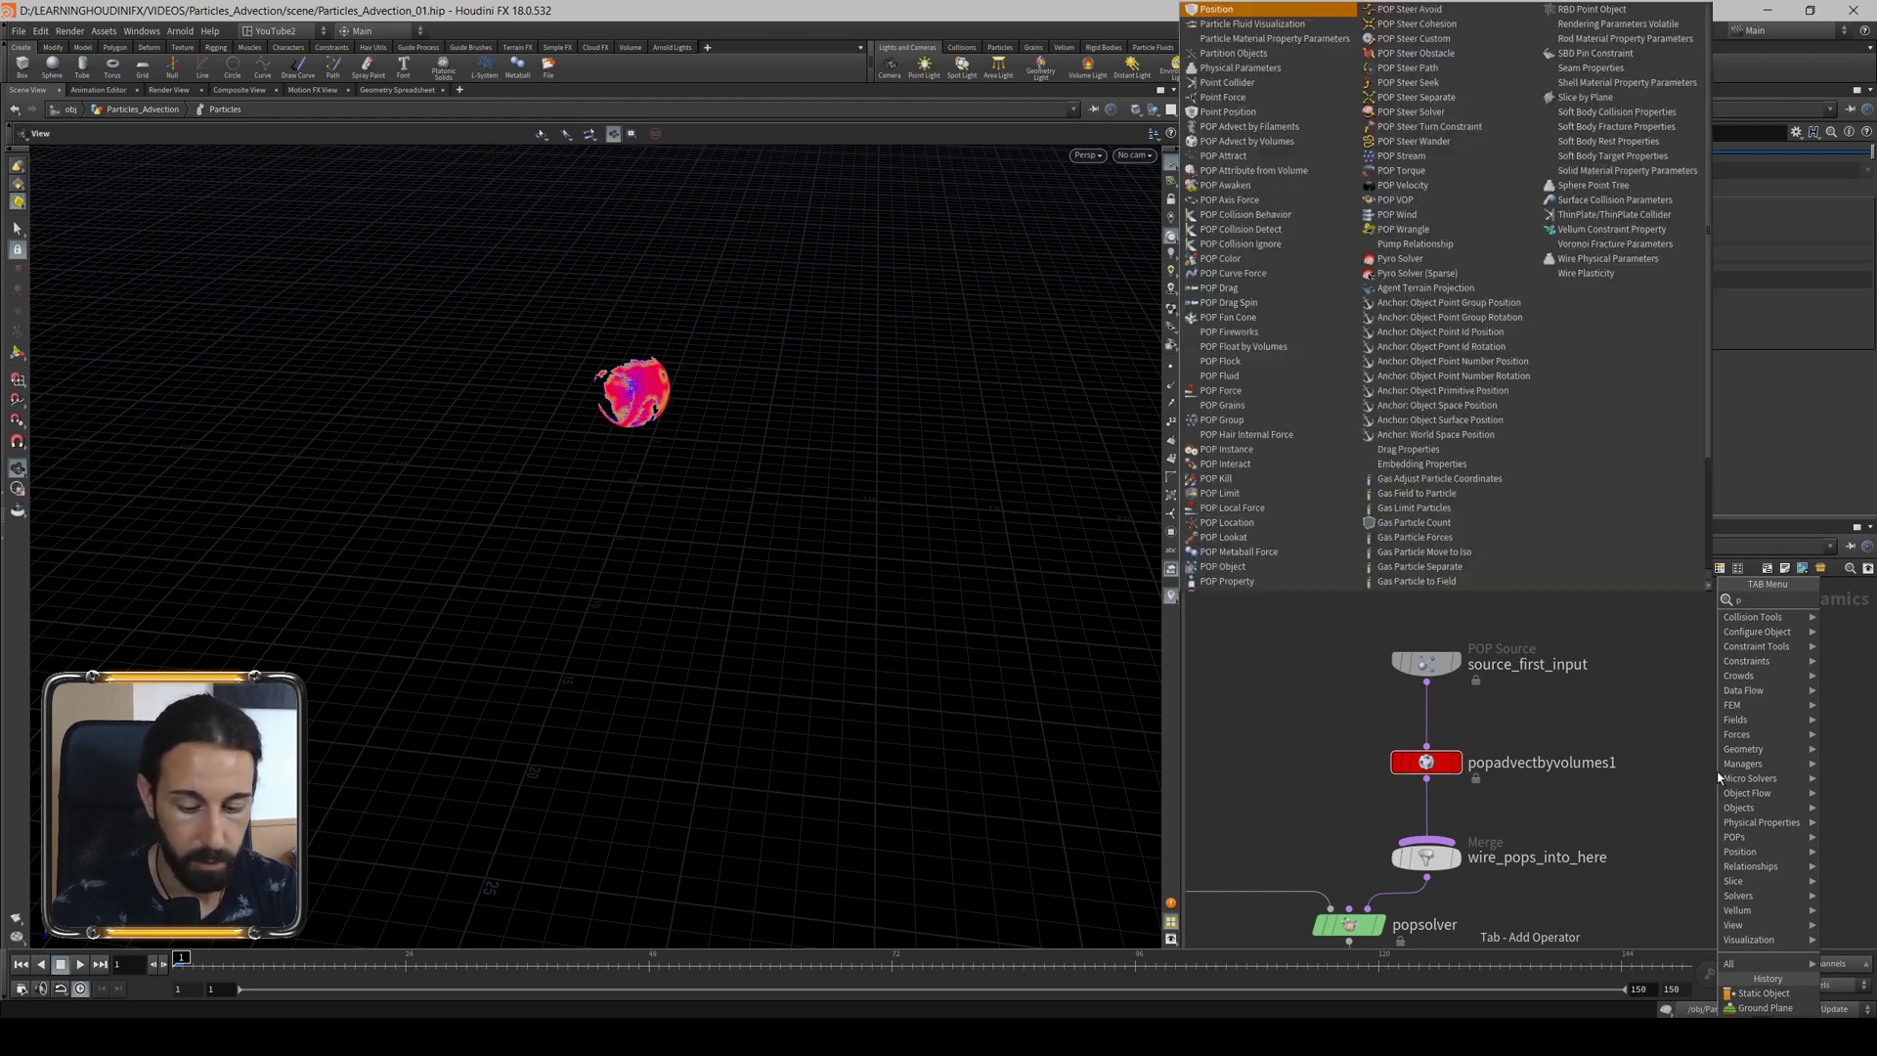
type("opad")
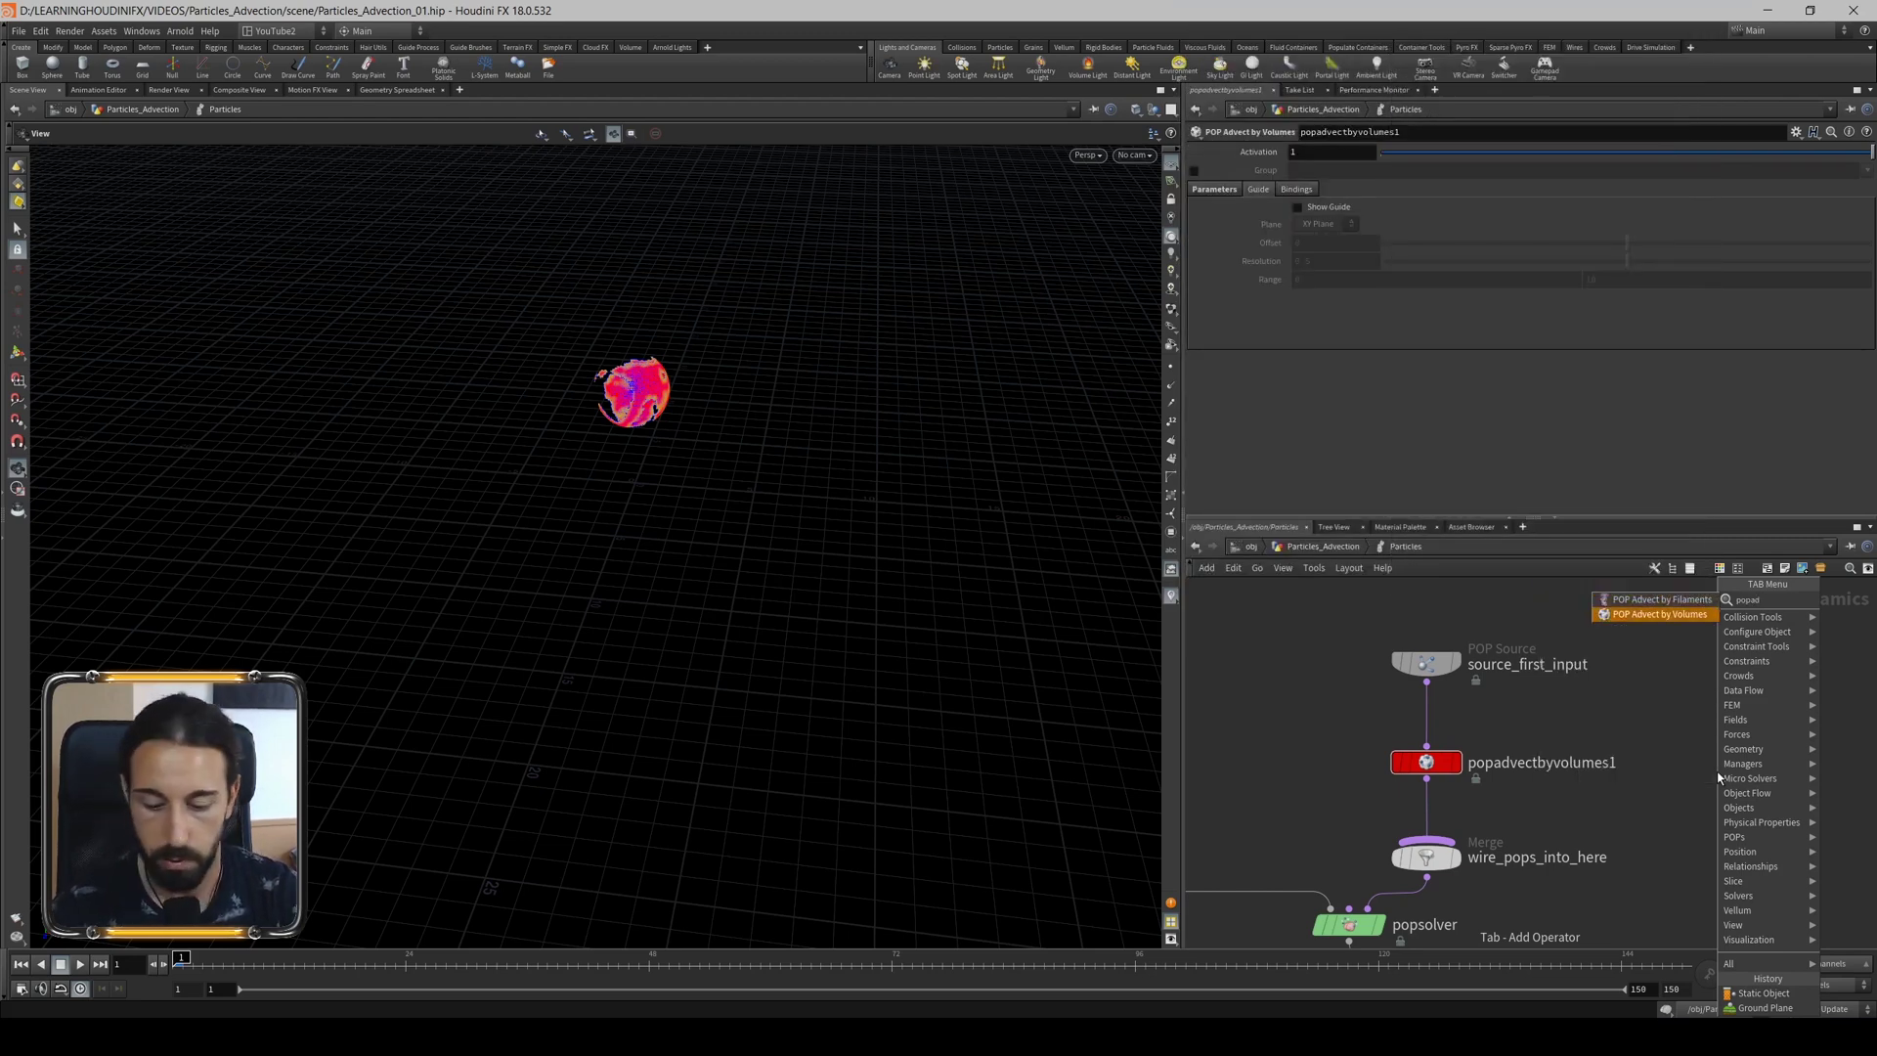
key("Down")
key("Return")
left_click(1721, 770)
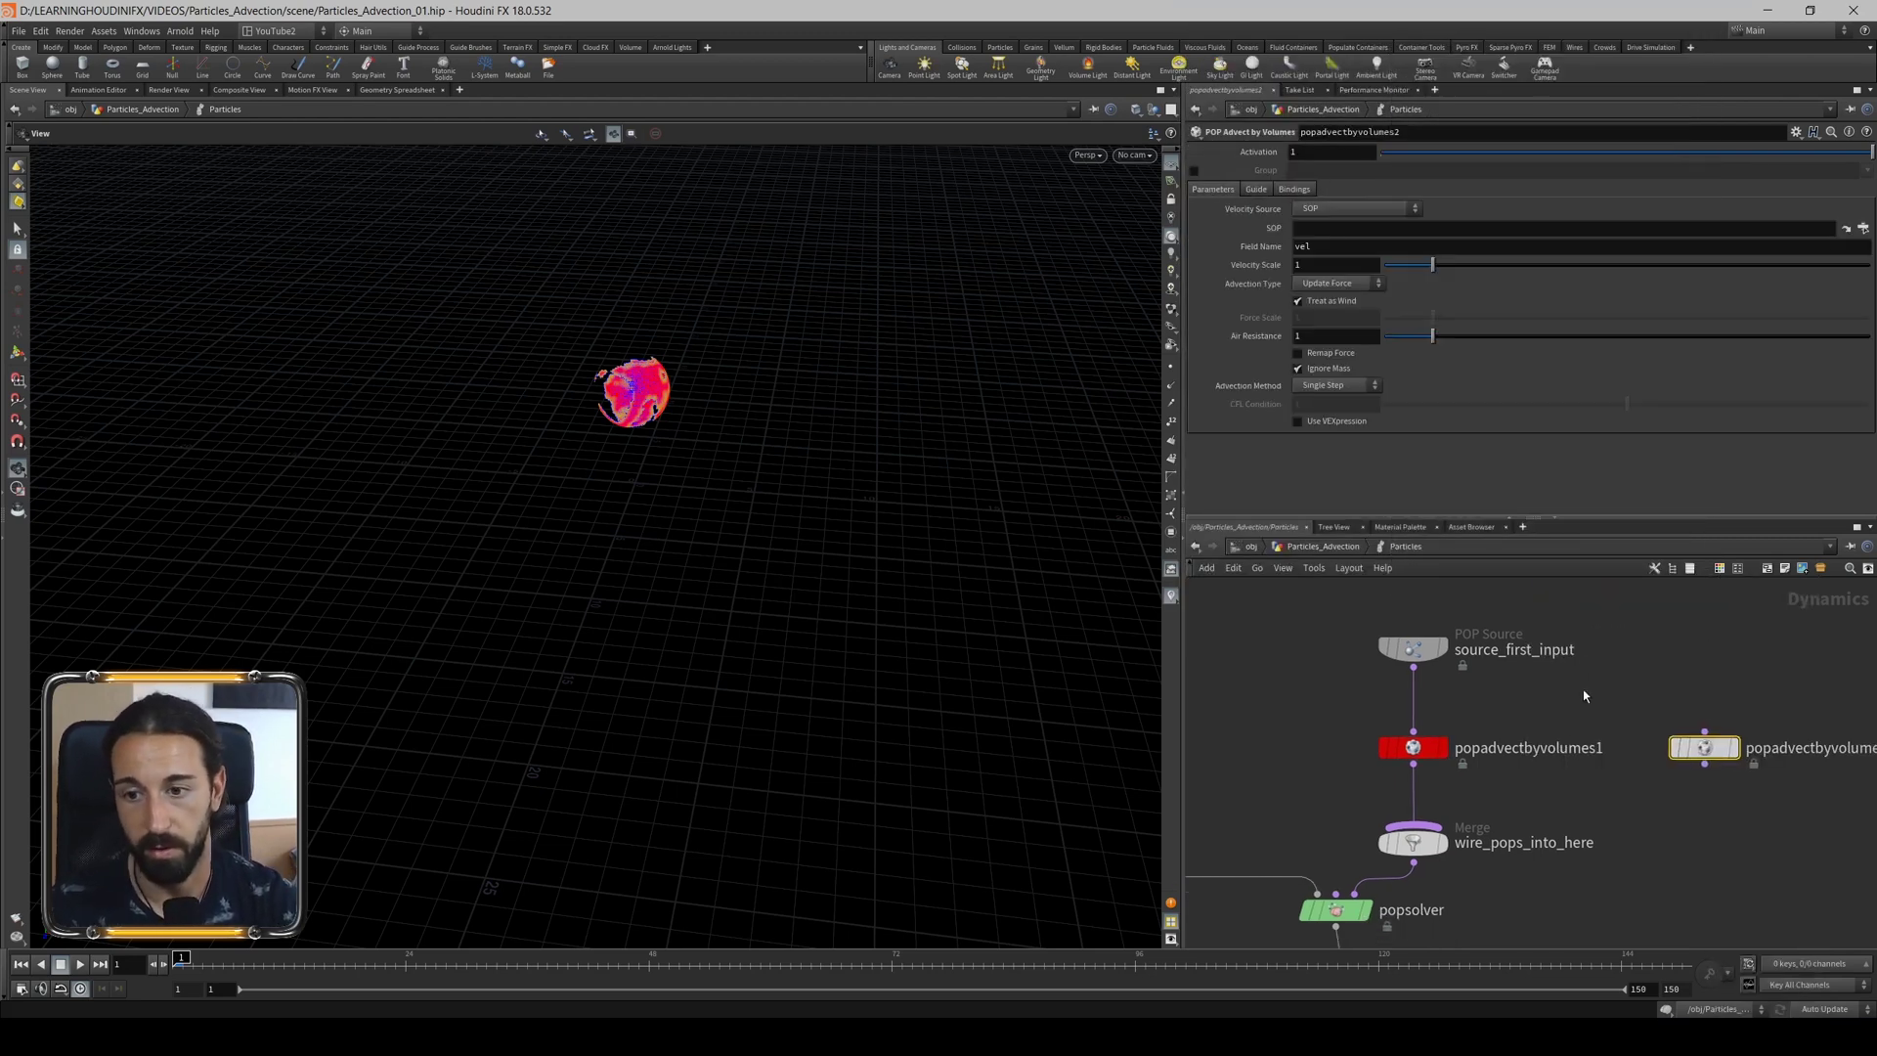
left_click(1413, 747)
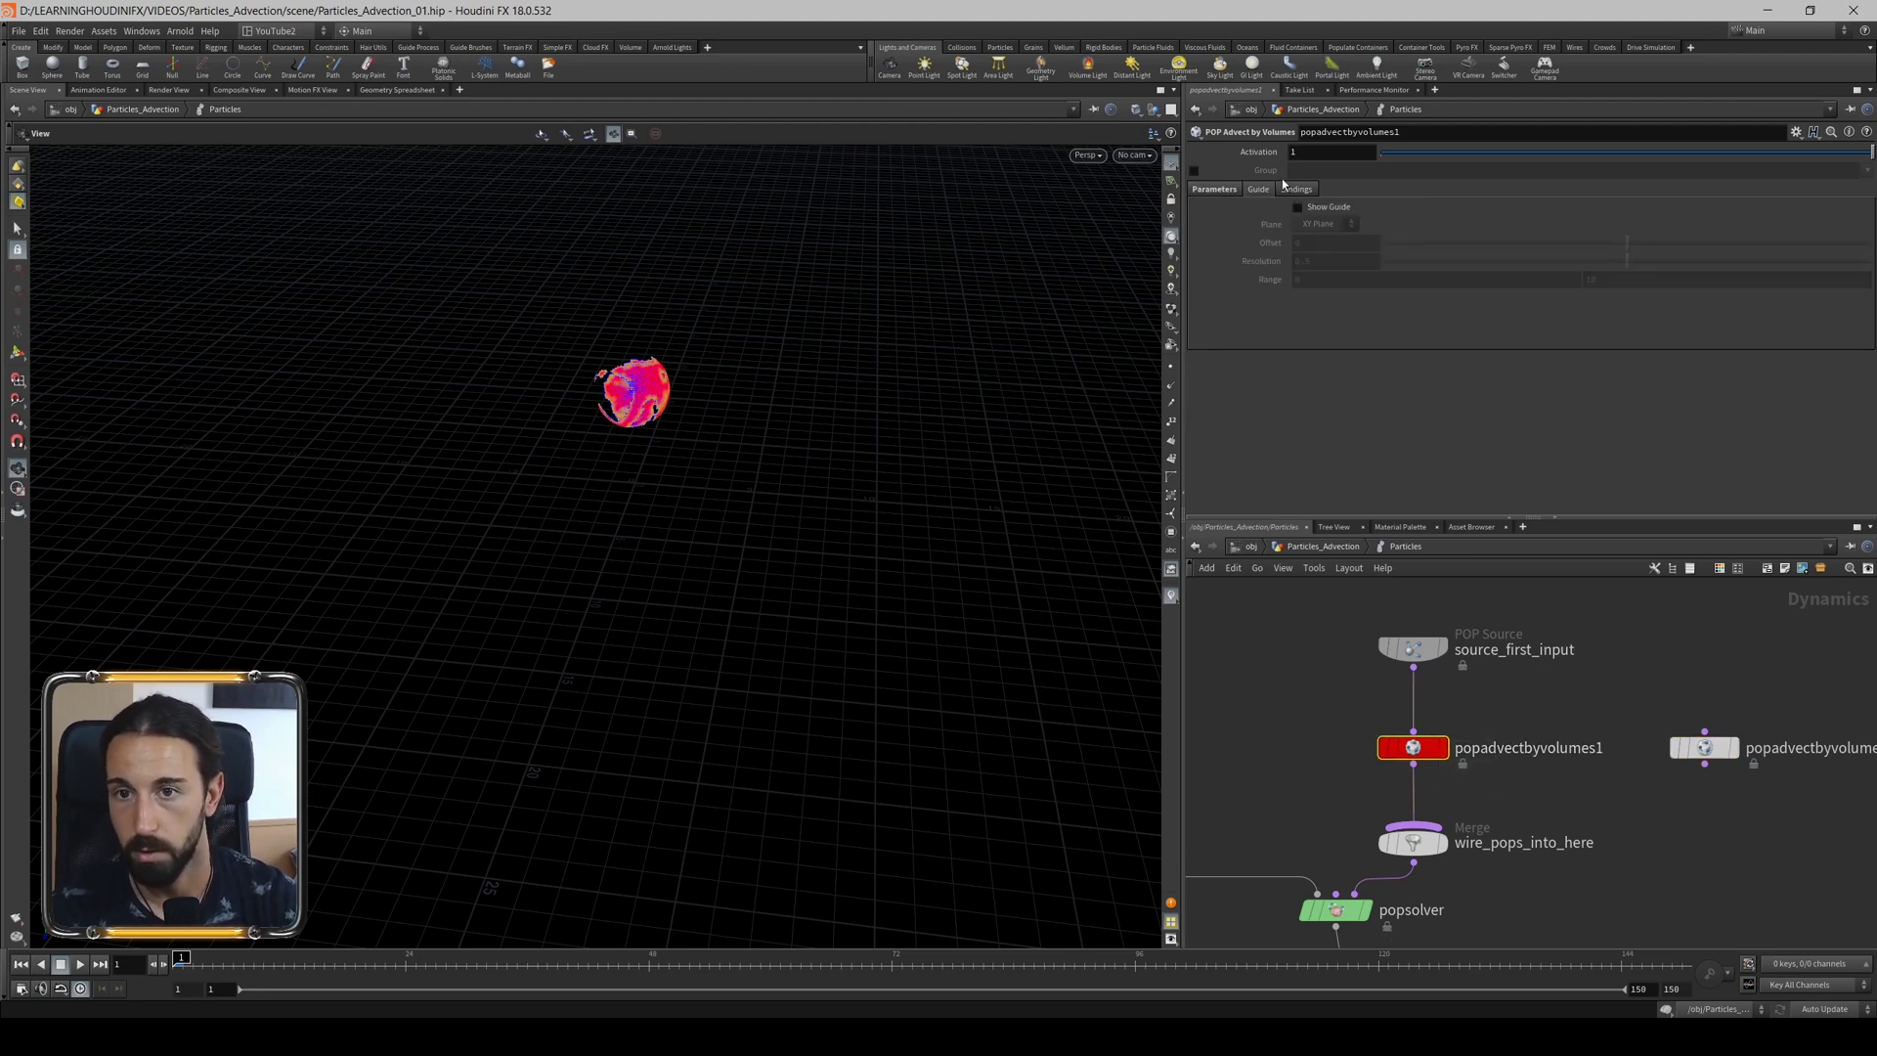
left_click(1214, 188)
left_click(1704, 746)
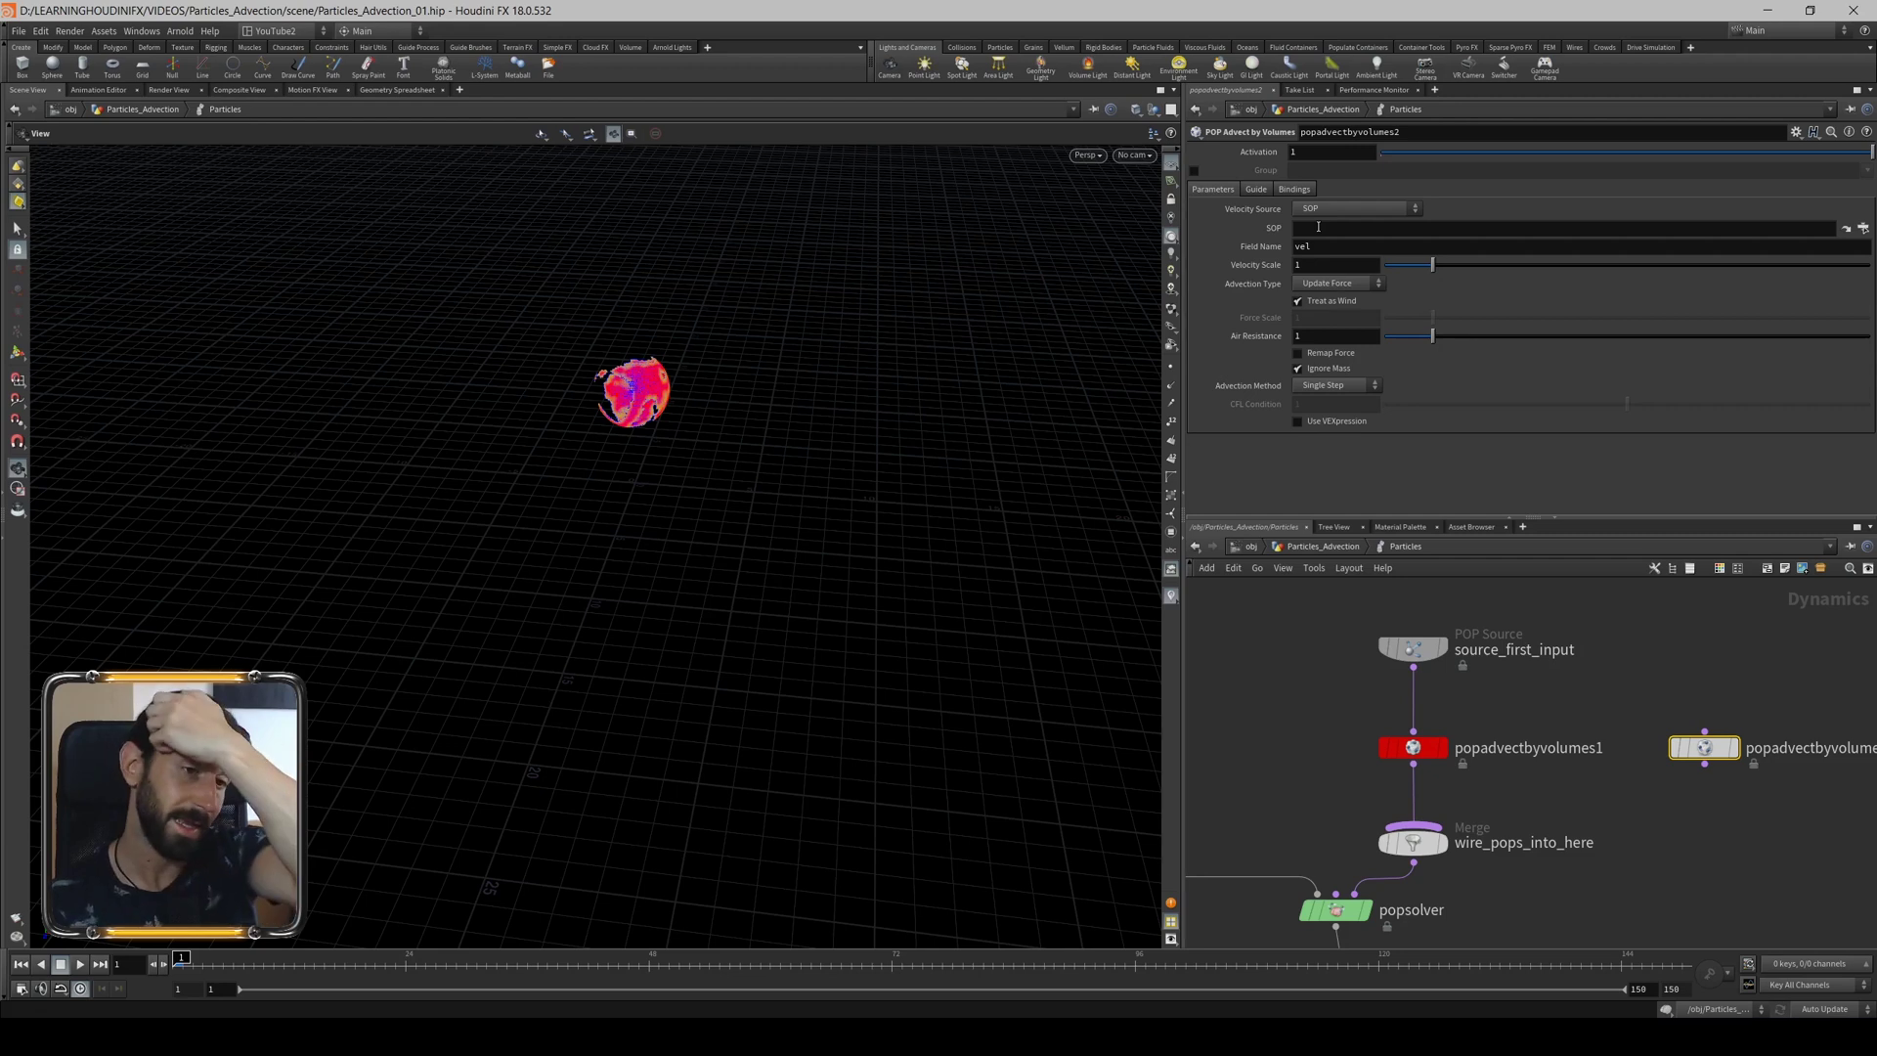
Set popadvectbyvolumes2's Velocity Source to Second Context Geometry.
key("u")
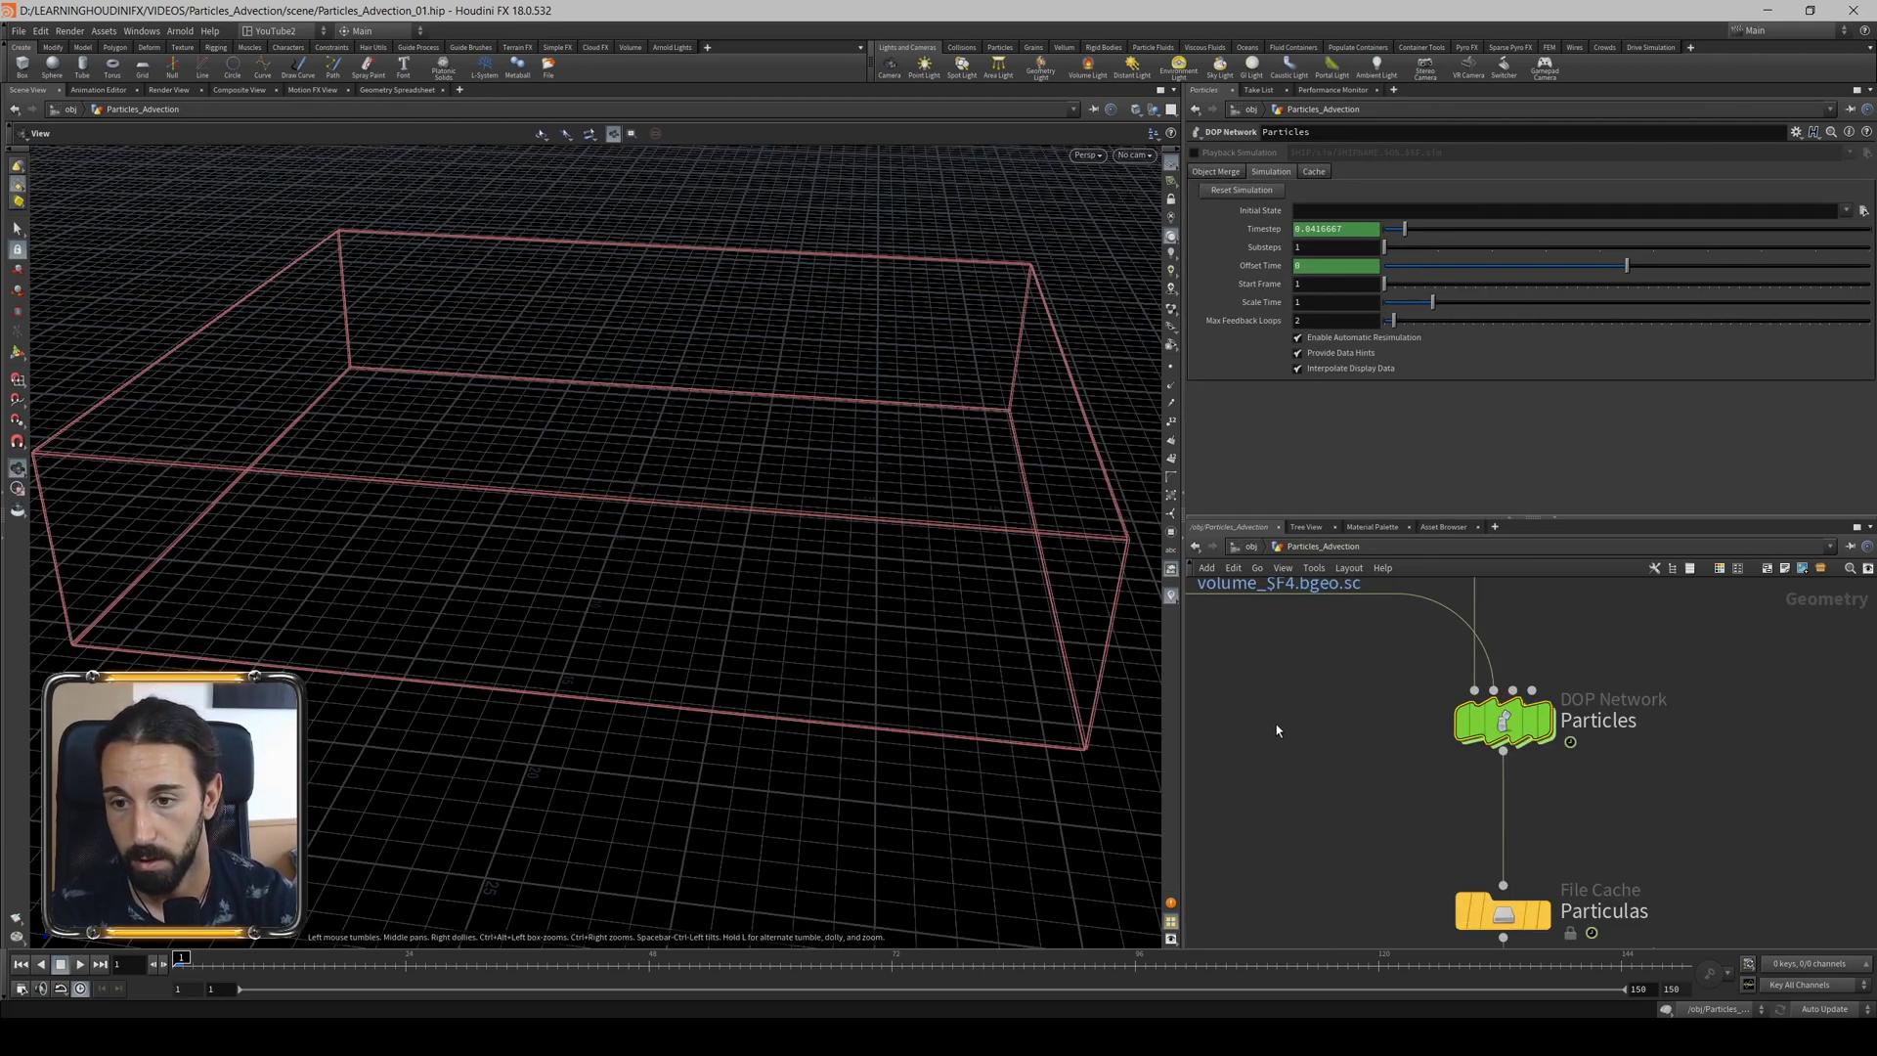
scroll(1278, 721, "down", 4)
mouse_move(1372, 798)
middle_mouse_down()
mouse_move(1379, 910)
mouse_move(1374, 713)
middle_mouse_up()
double_click(1445, 766)
left_click(1353, 209)
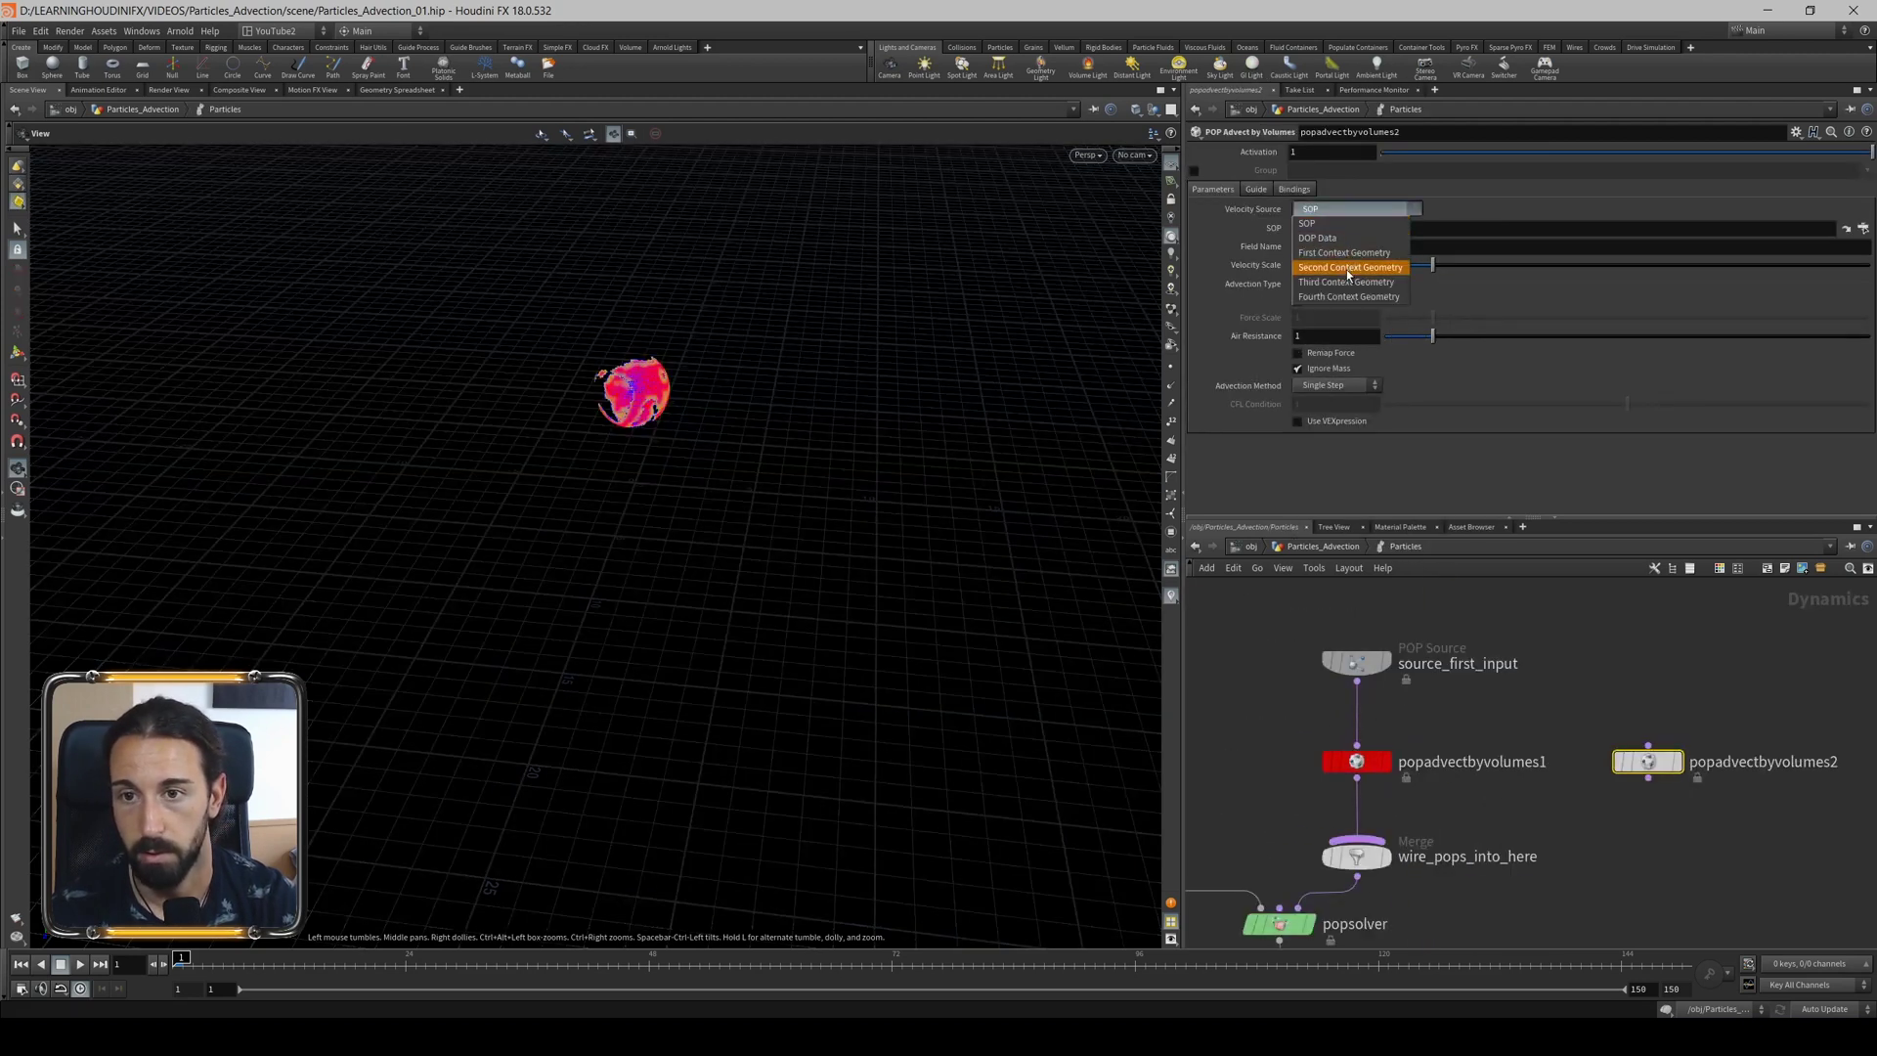
left_click(1346, 268)
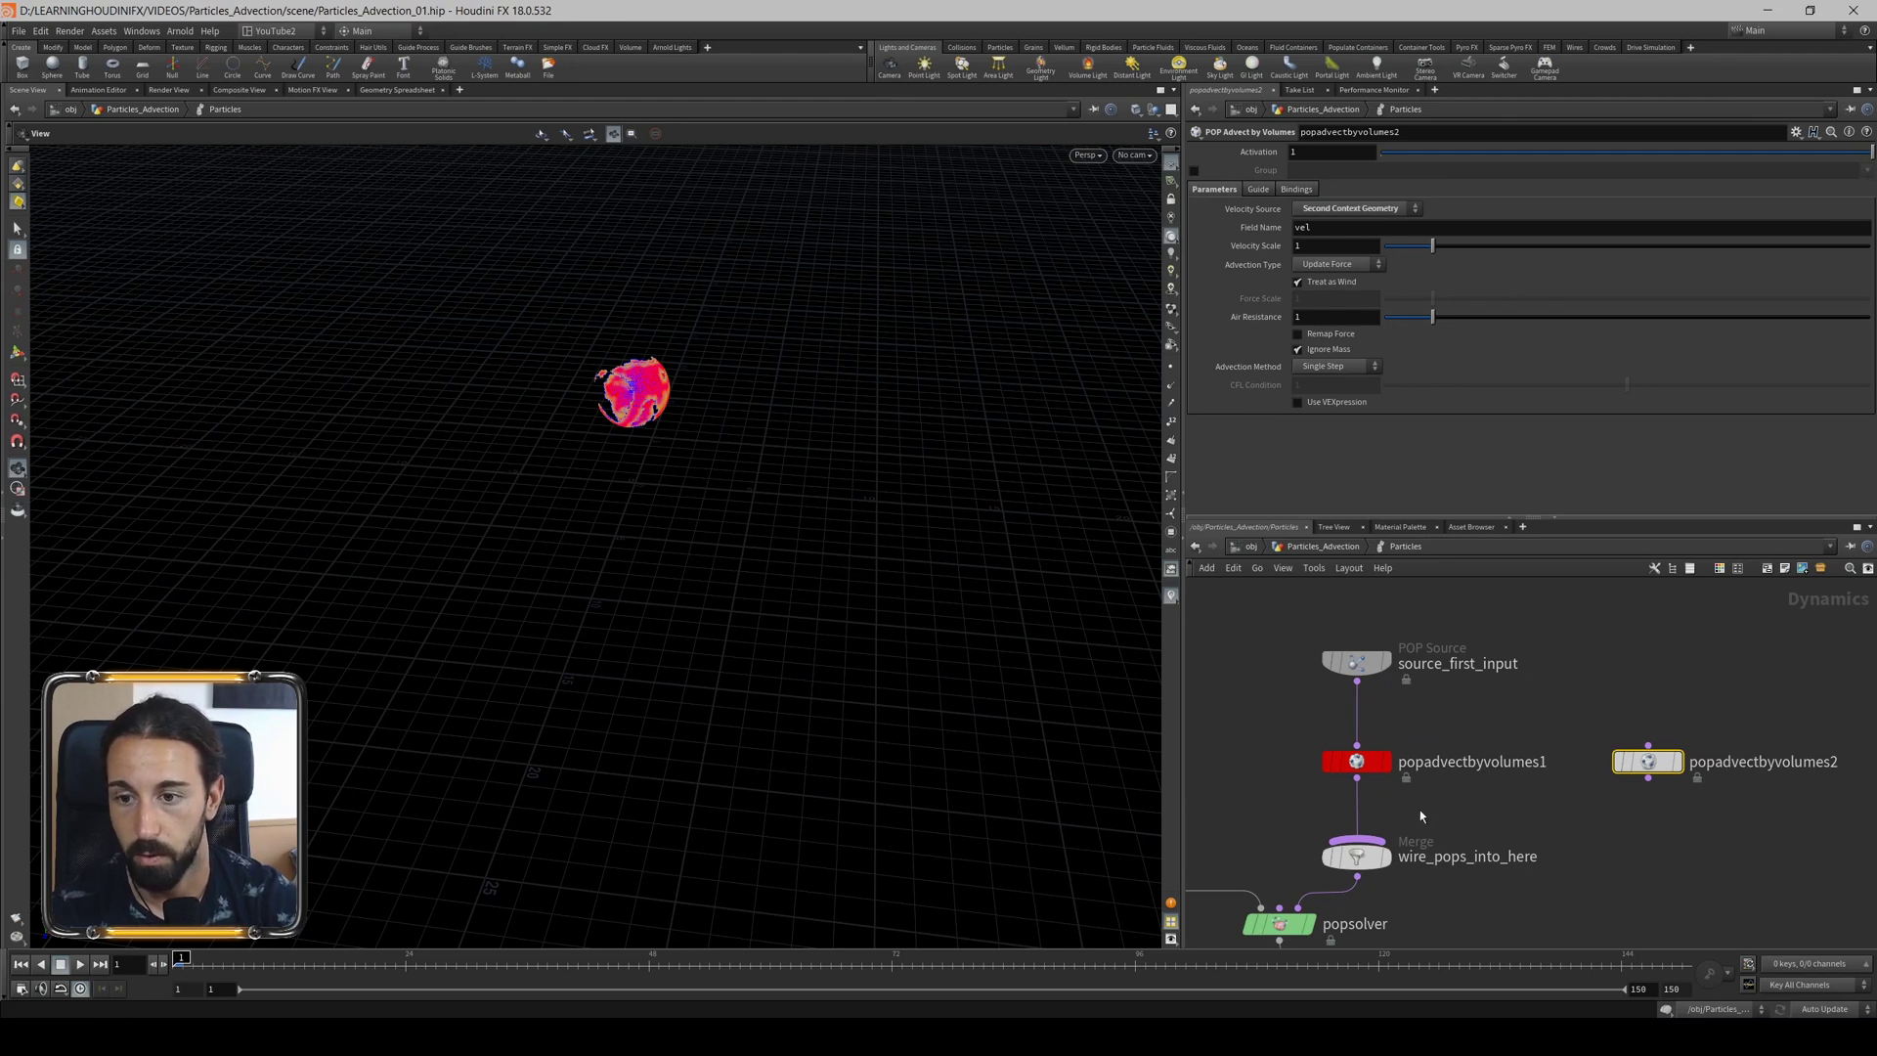
left_click(1369, 762)
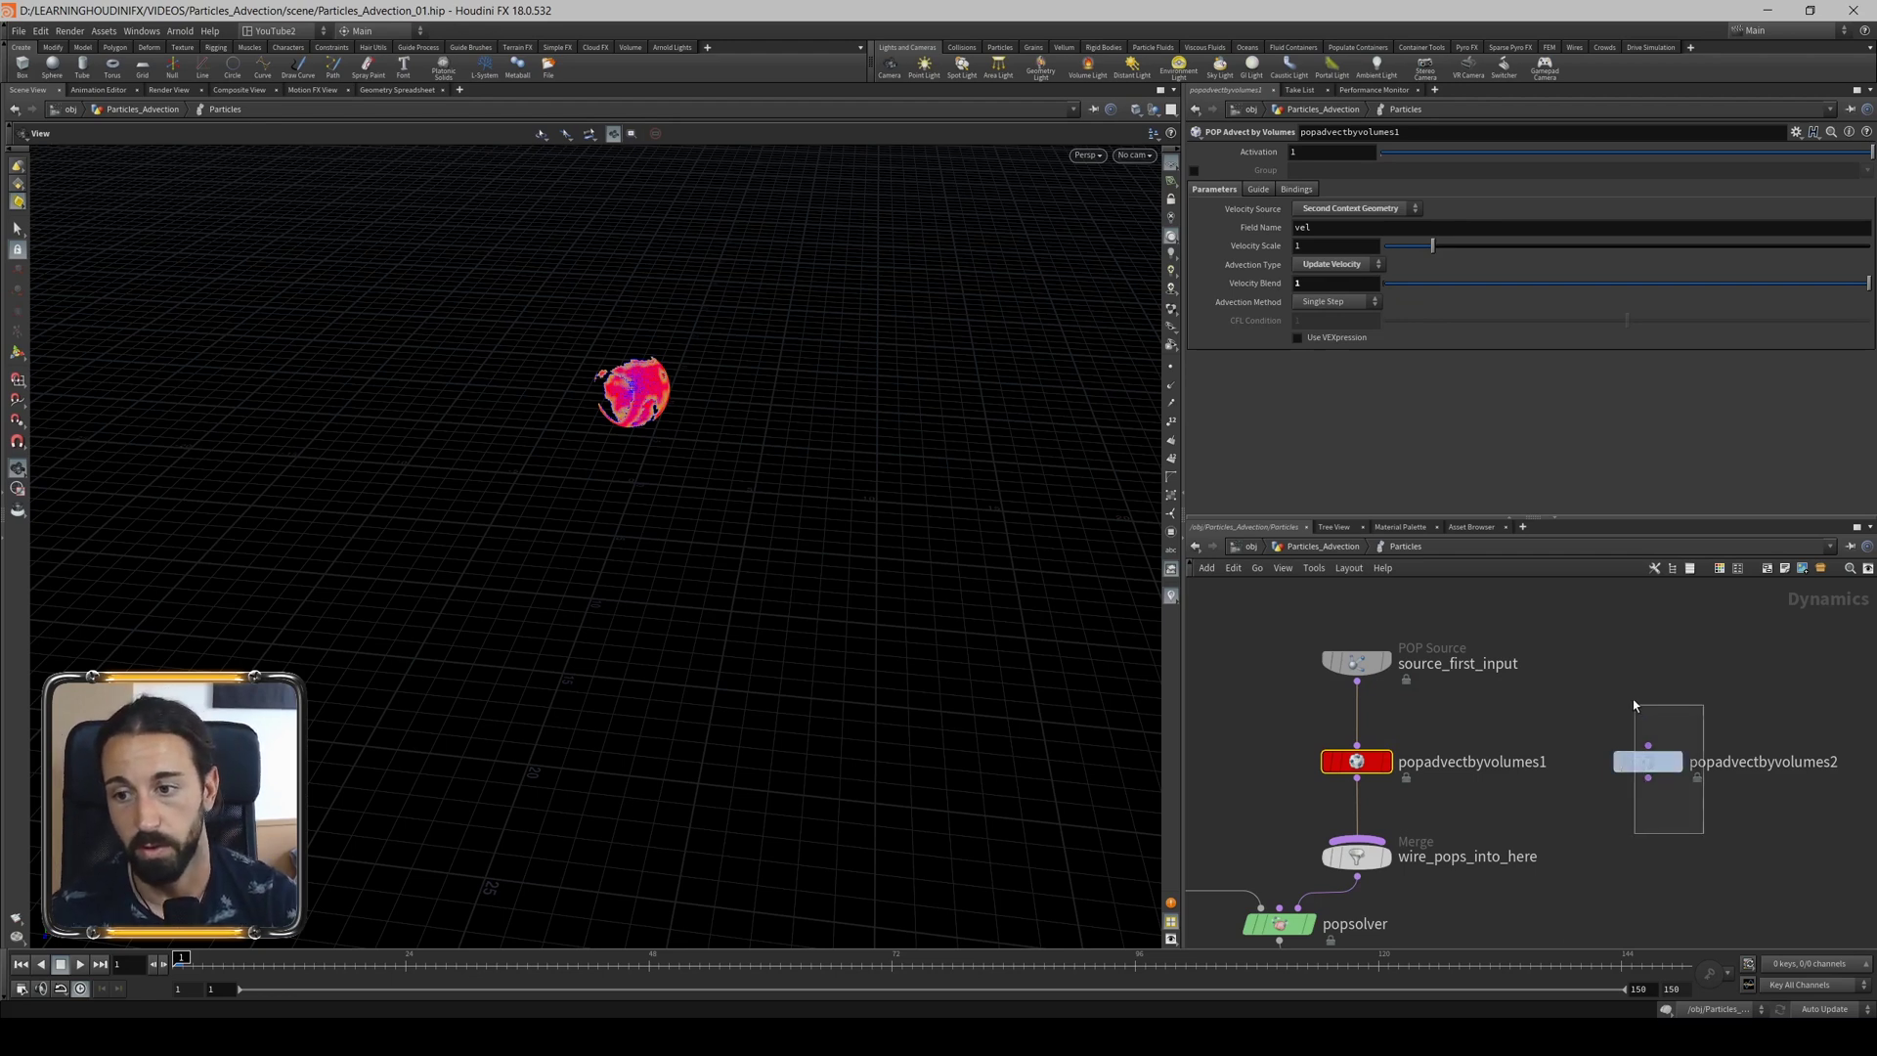
Delete popadvectbyvolumes2 and check source_first_input's Life Expectancy of 100.
left_click_drag(1704, 835, 1633, 700)
key("Delete")
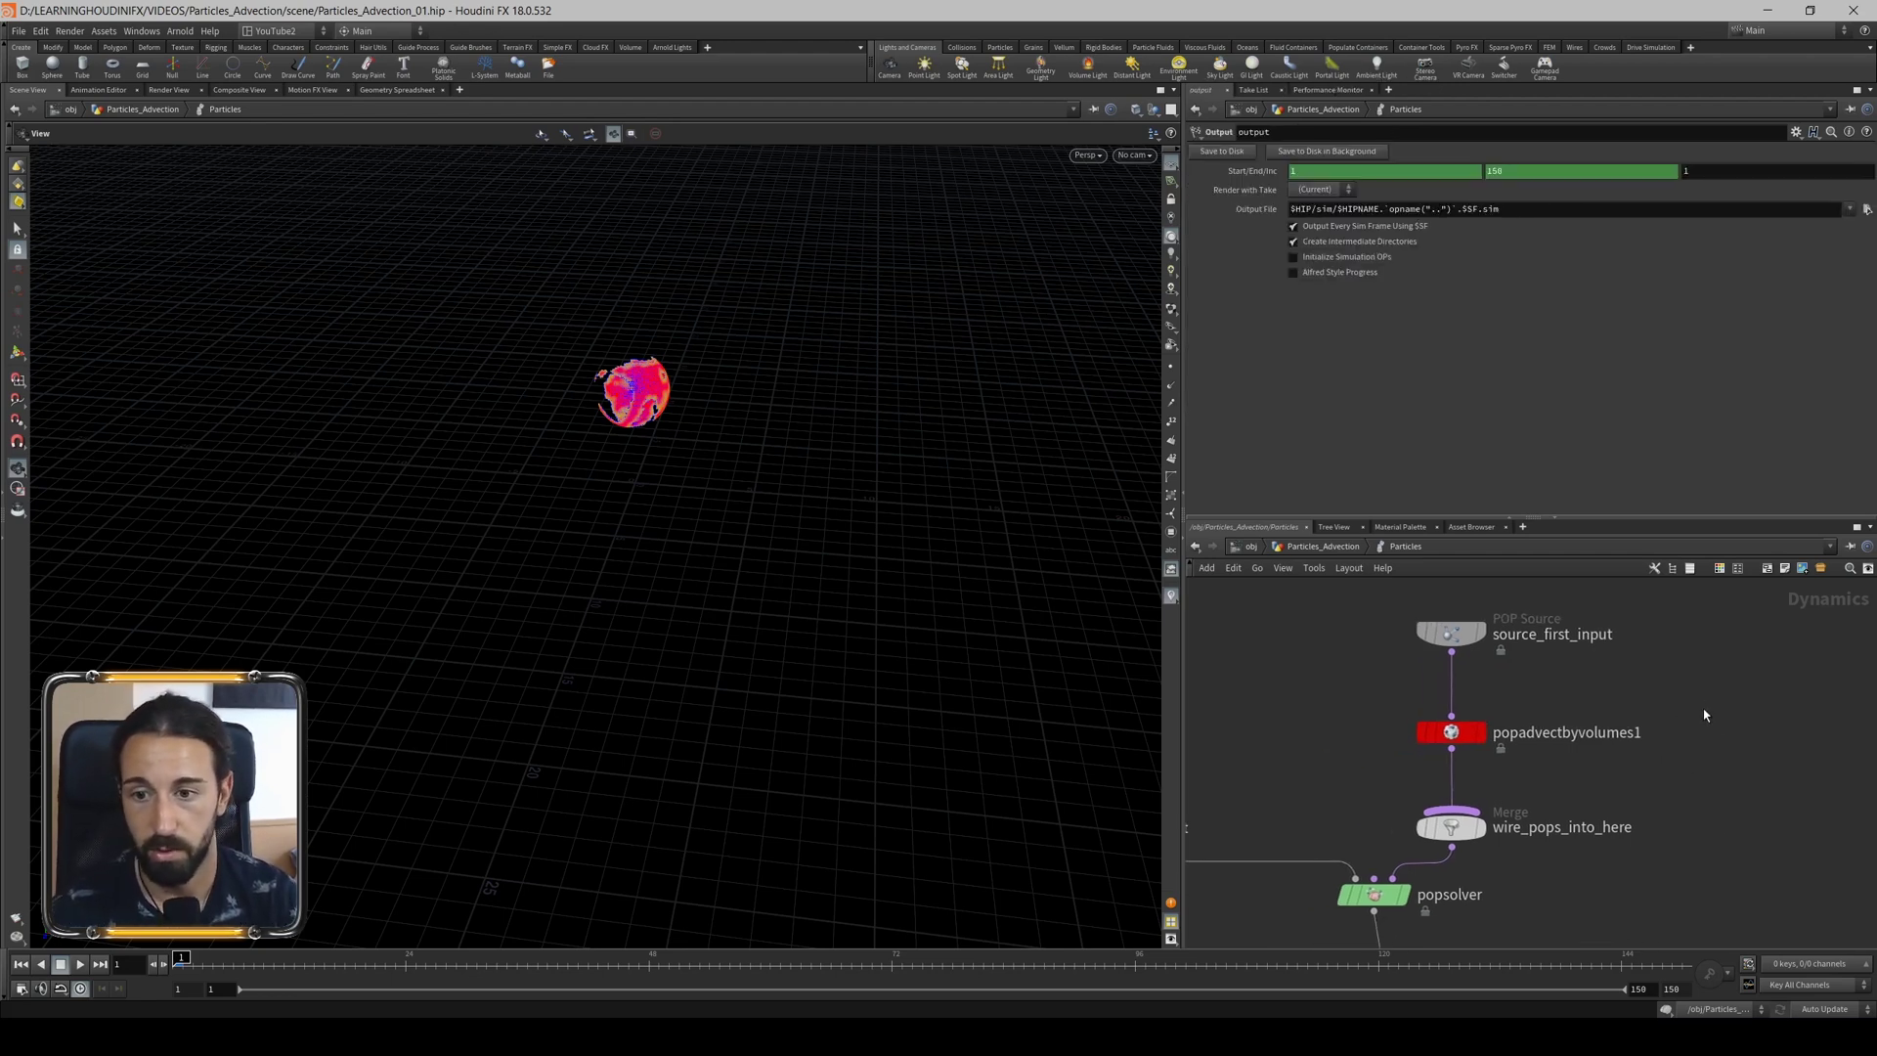
left_click(1525, 690)
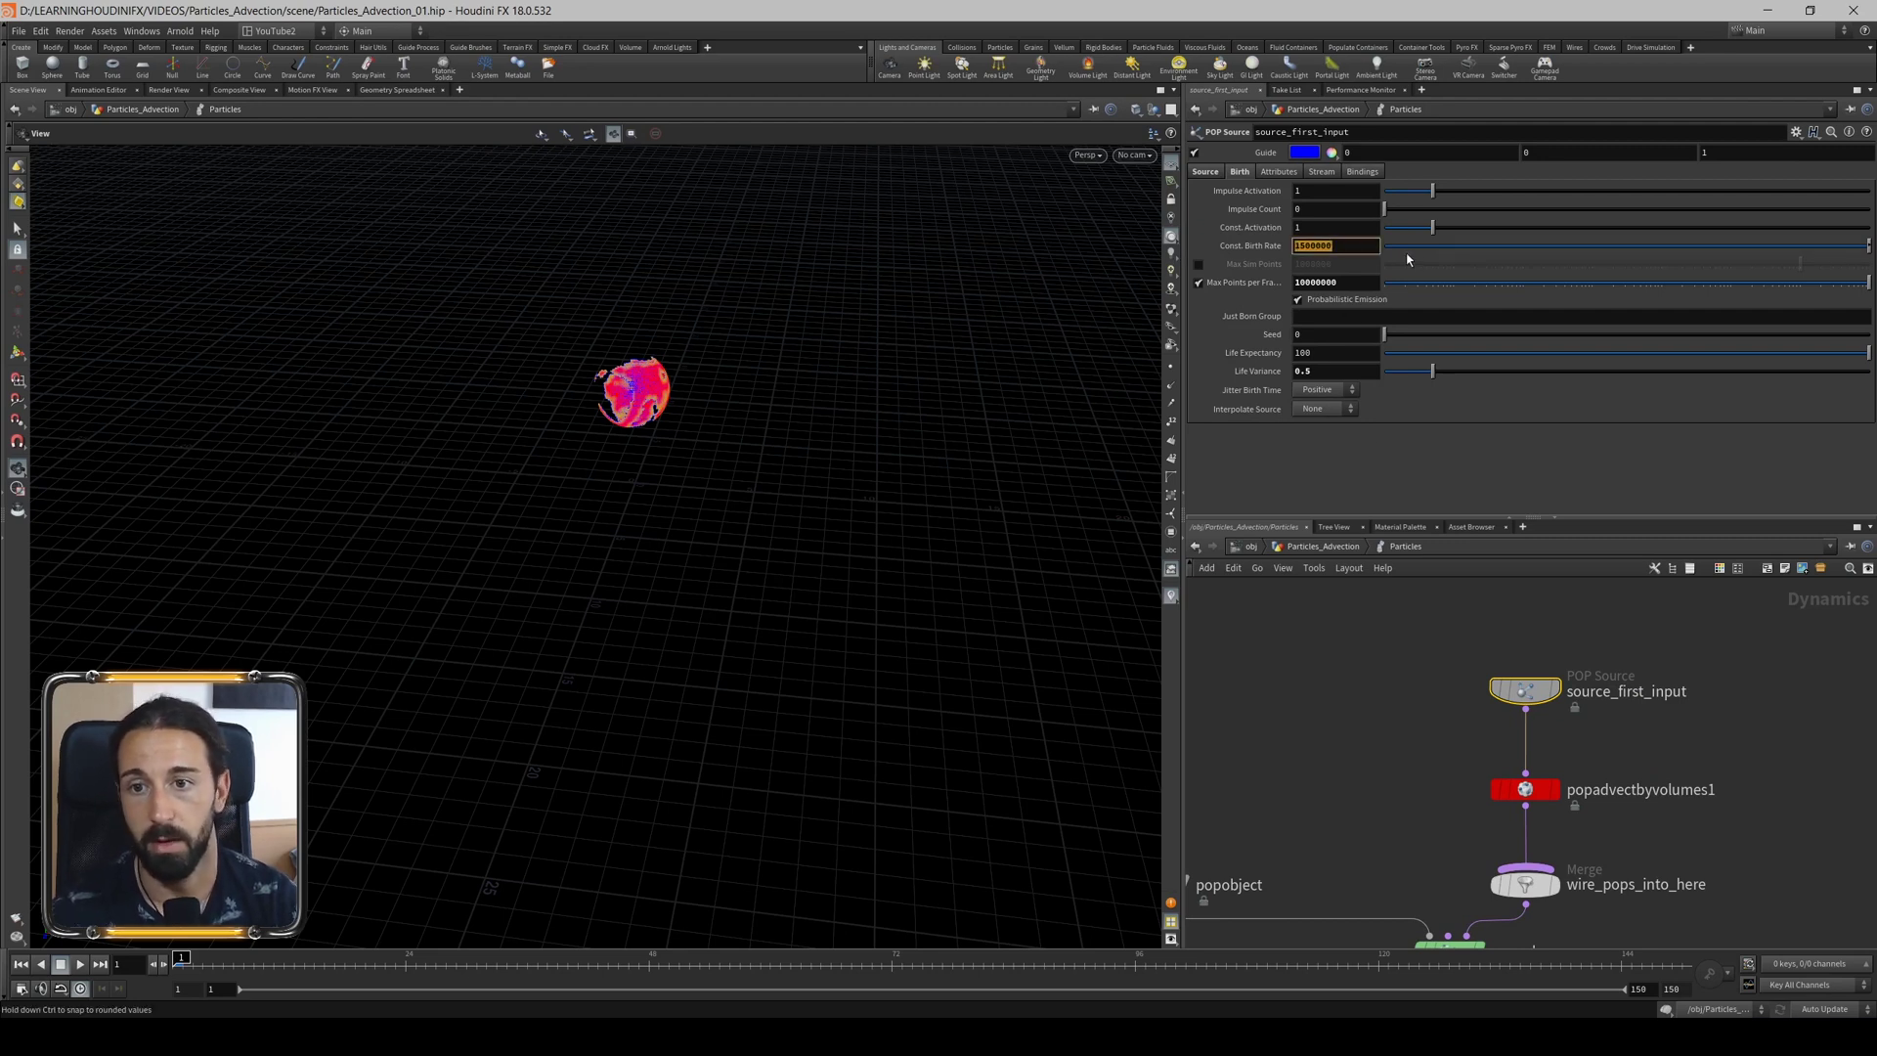
left_click(1329, 353)
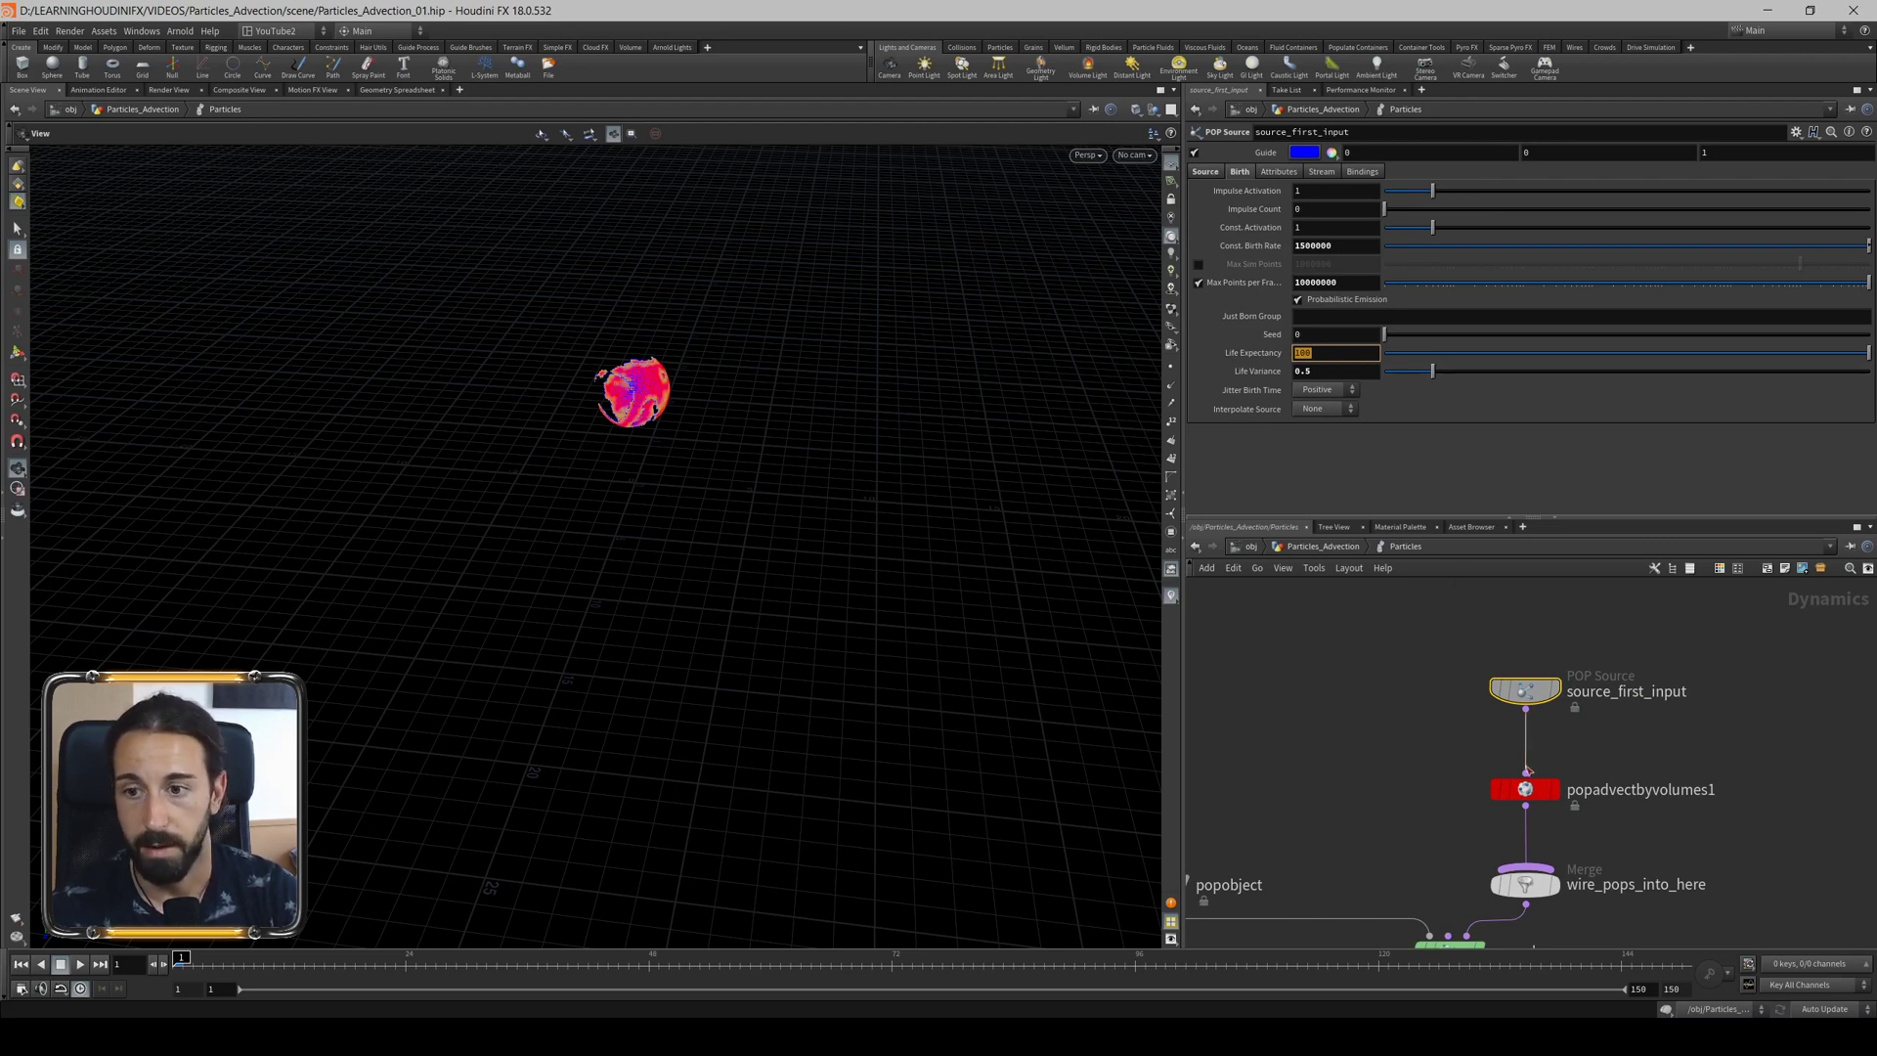
key("Return")
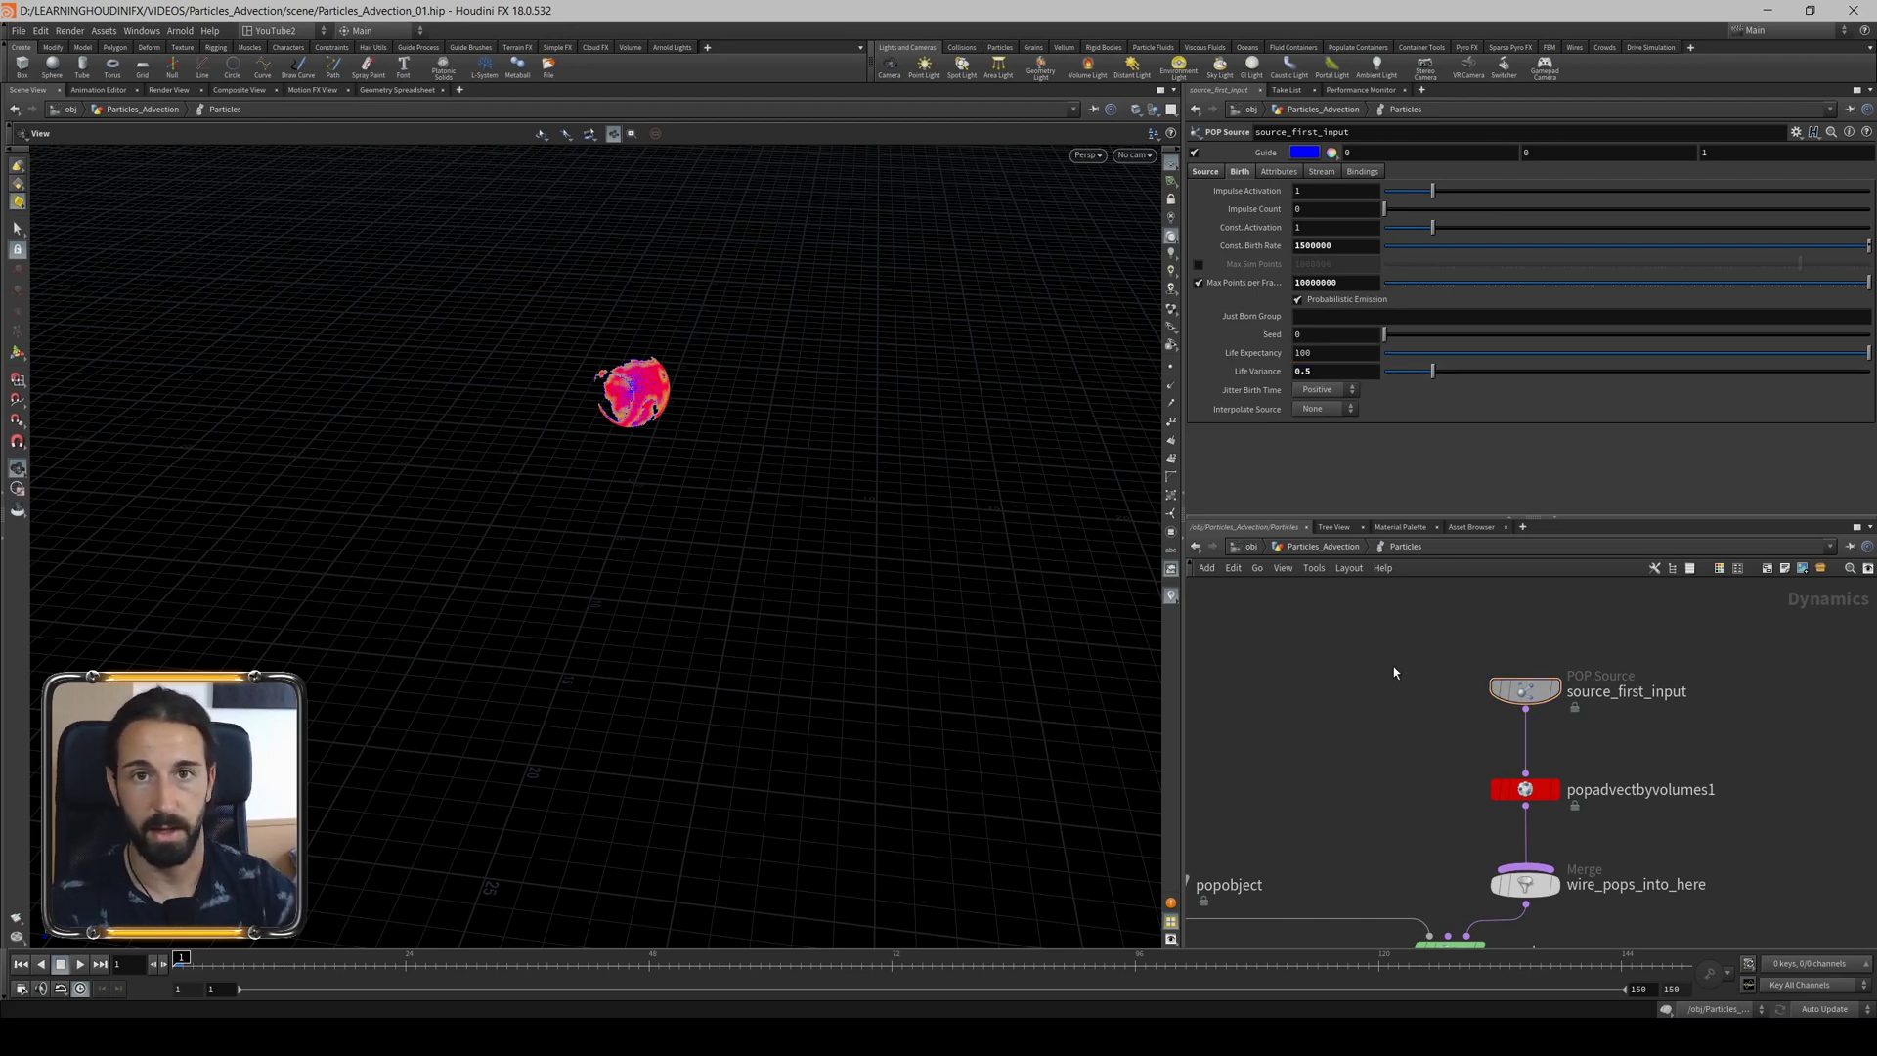
Play the simulation from popsolver to watch particles advect, then rewind to frame 1.
middle_click_drag(1332, 779, 1433, 572)
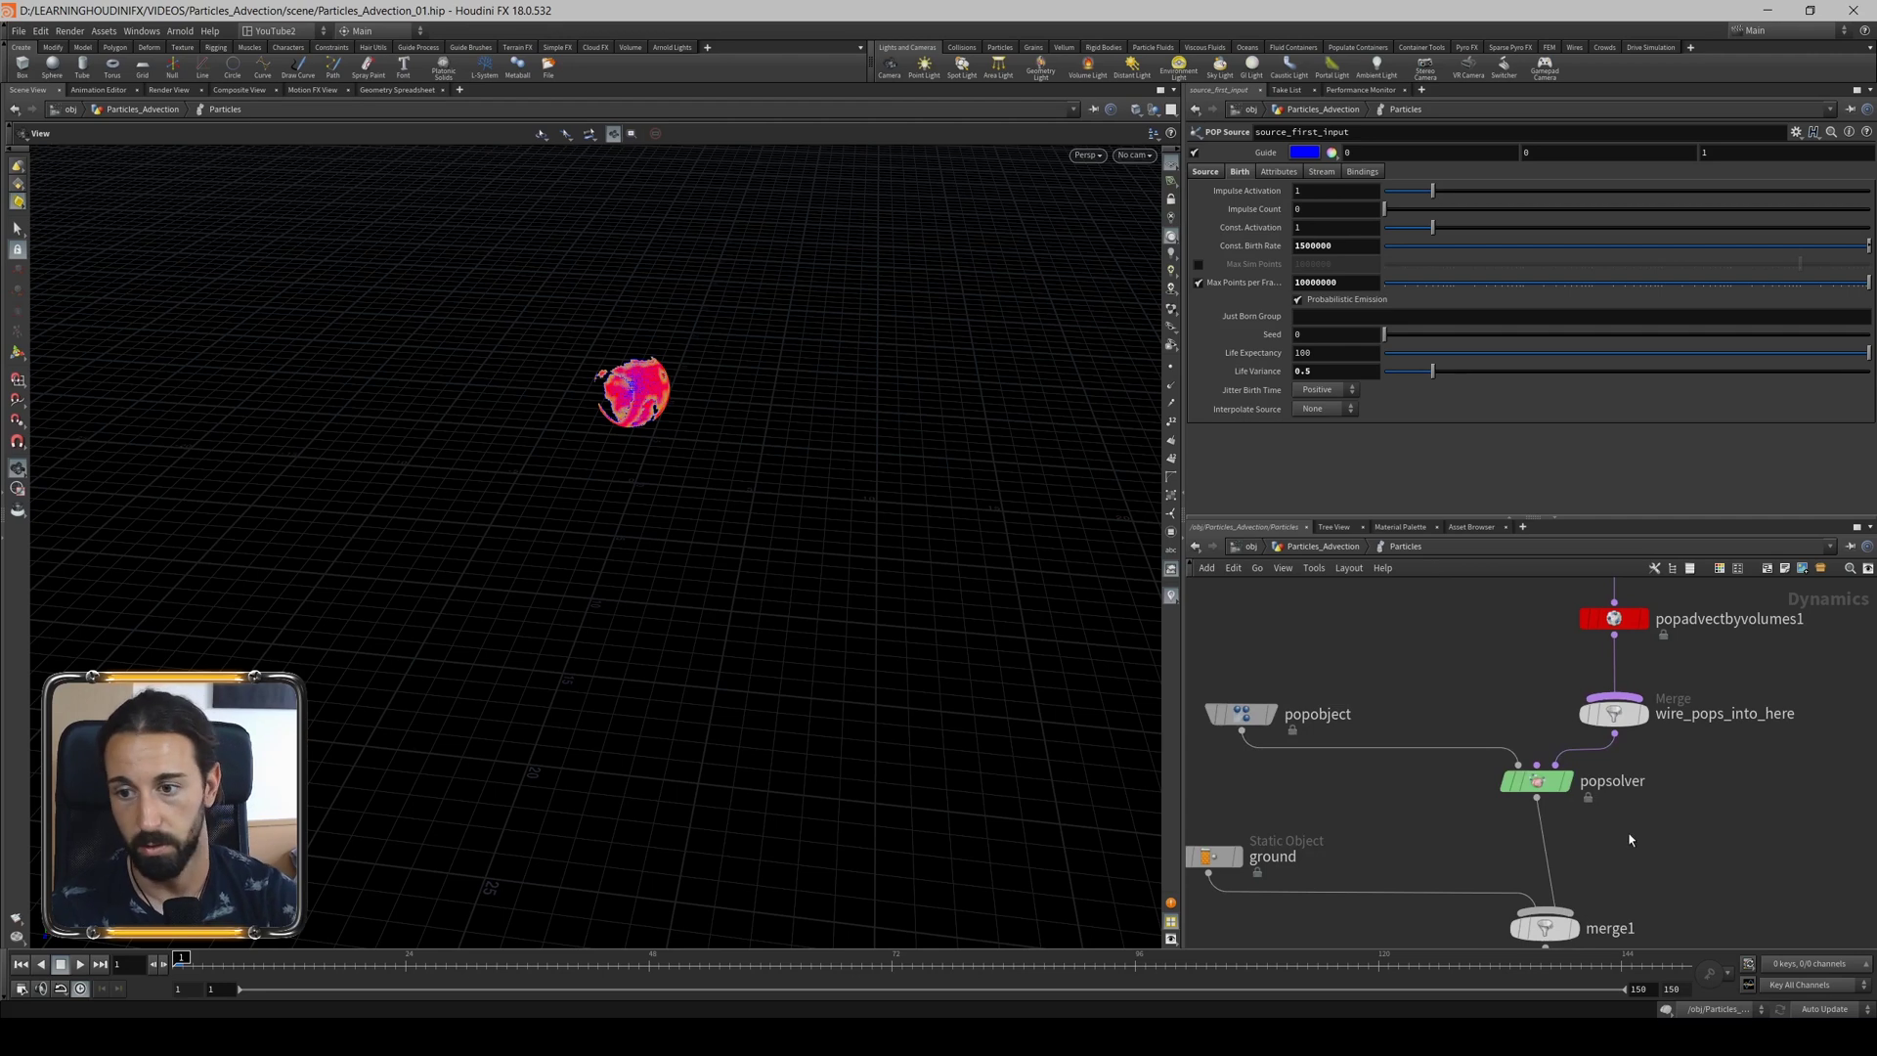
left_click(1525, 781)
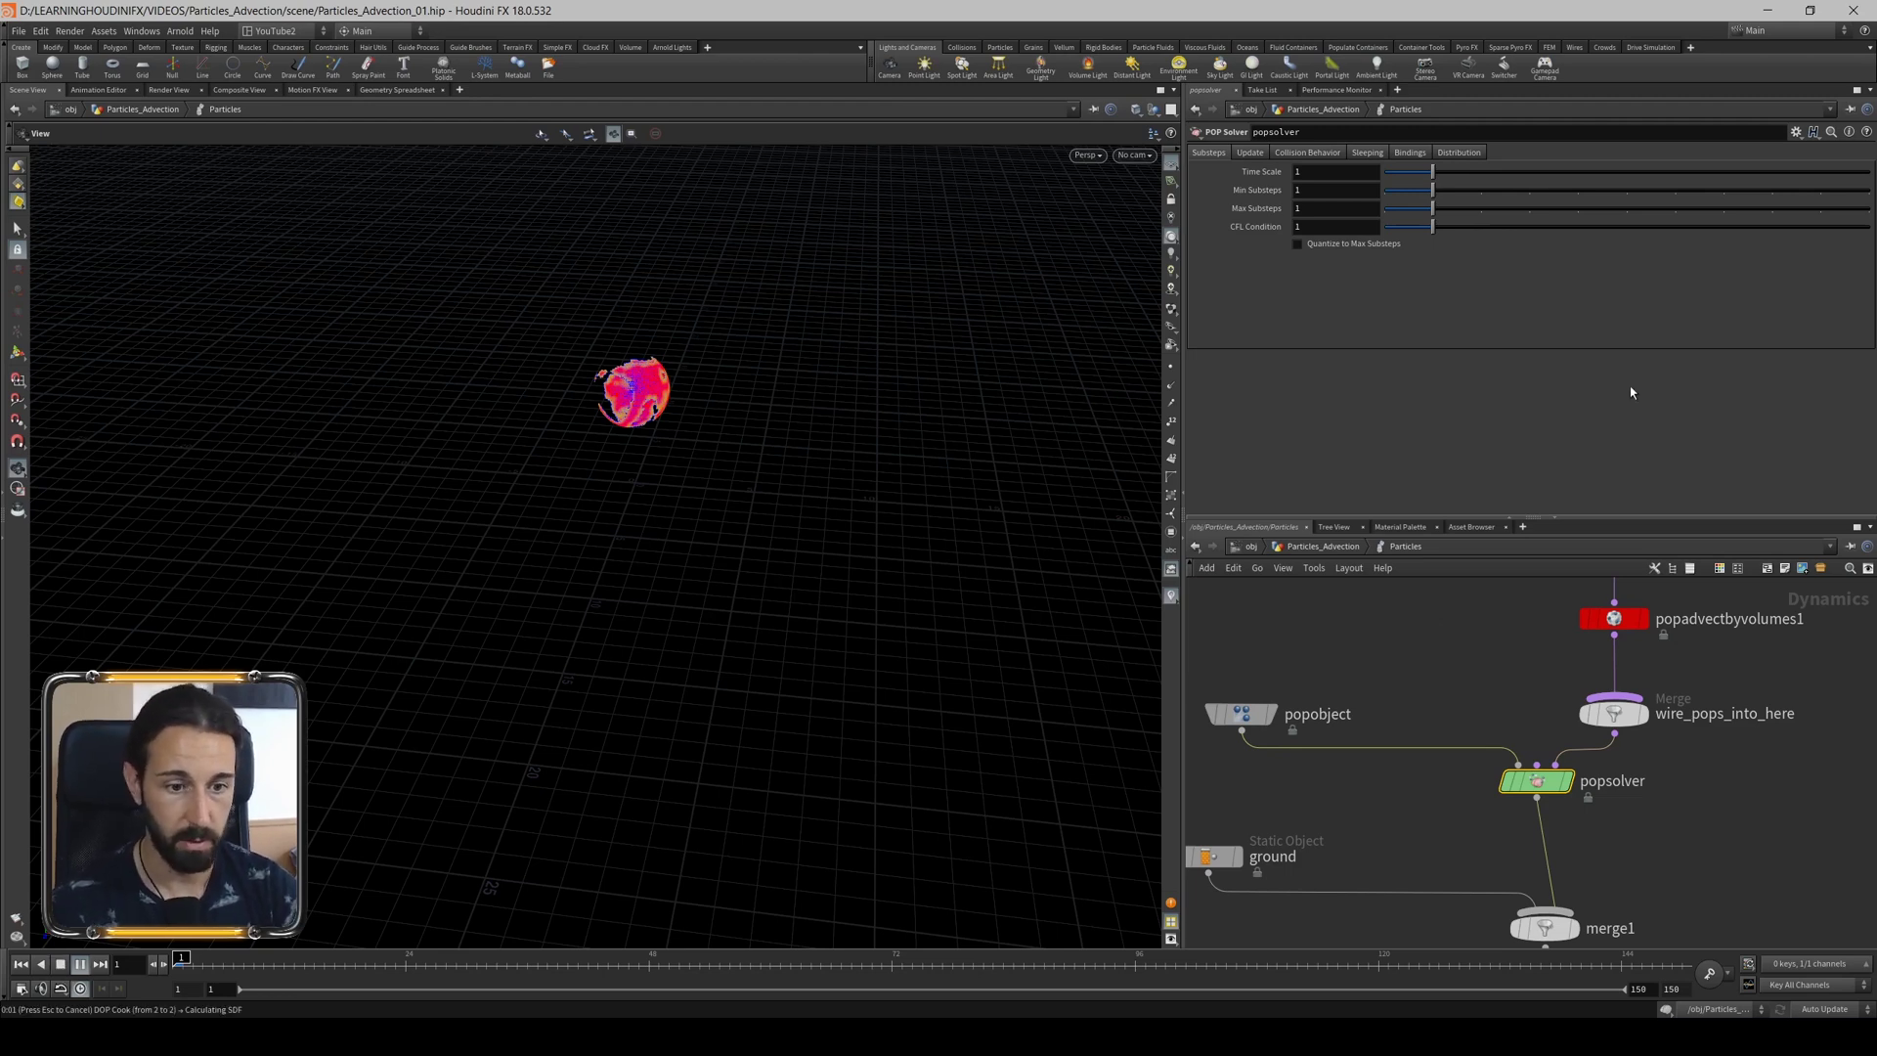
key("Up")
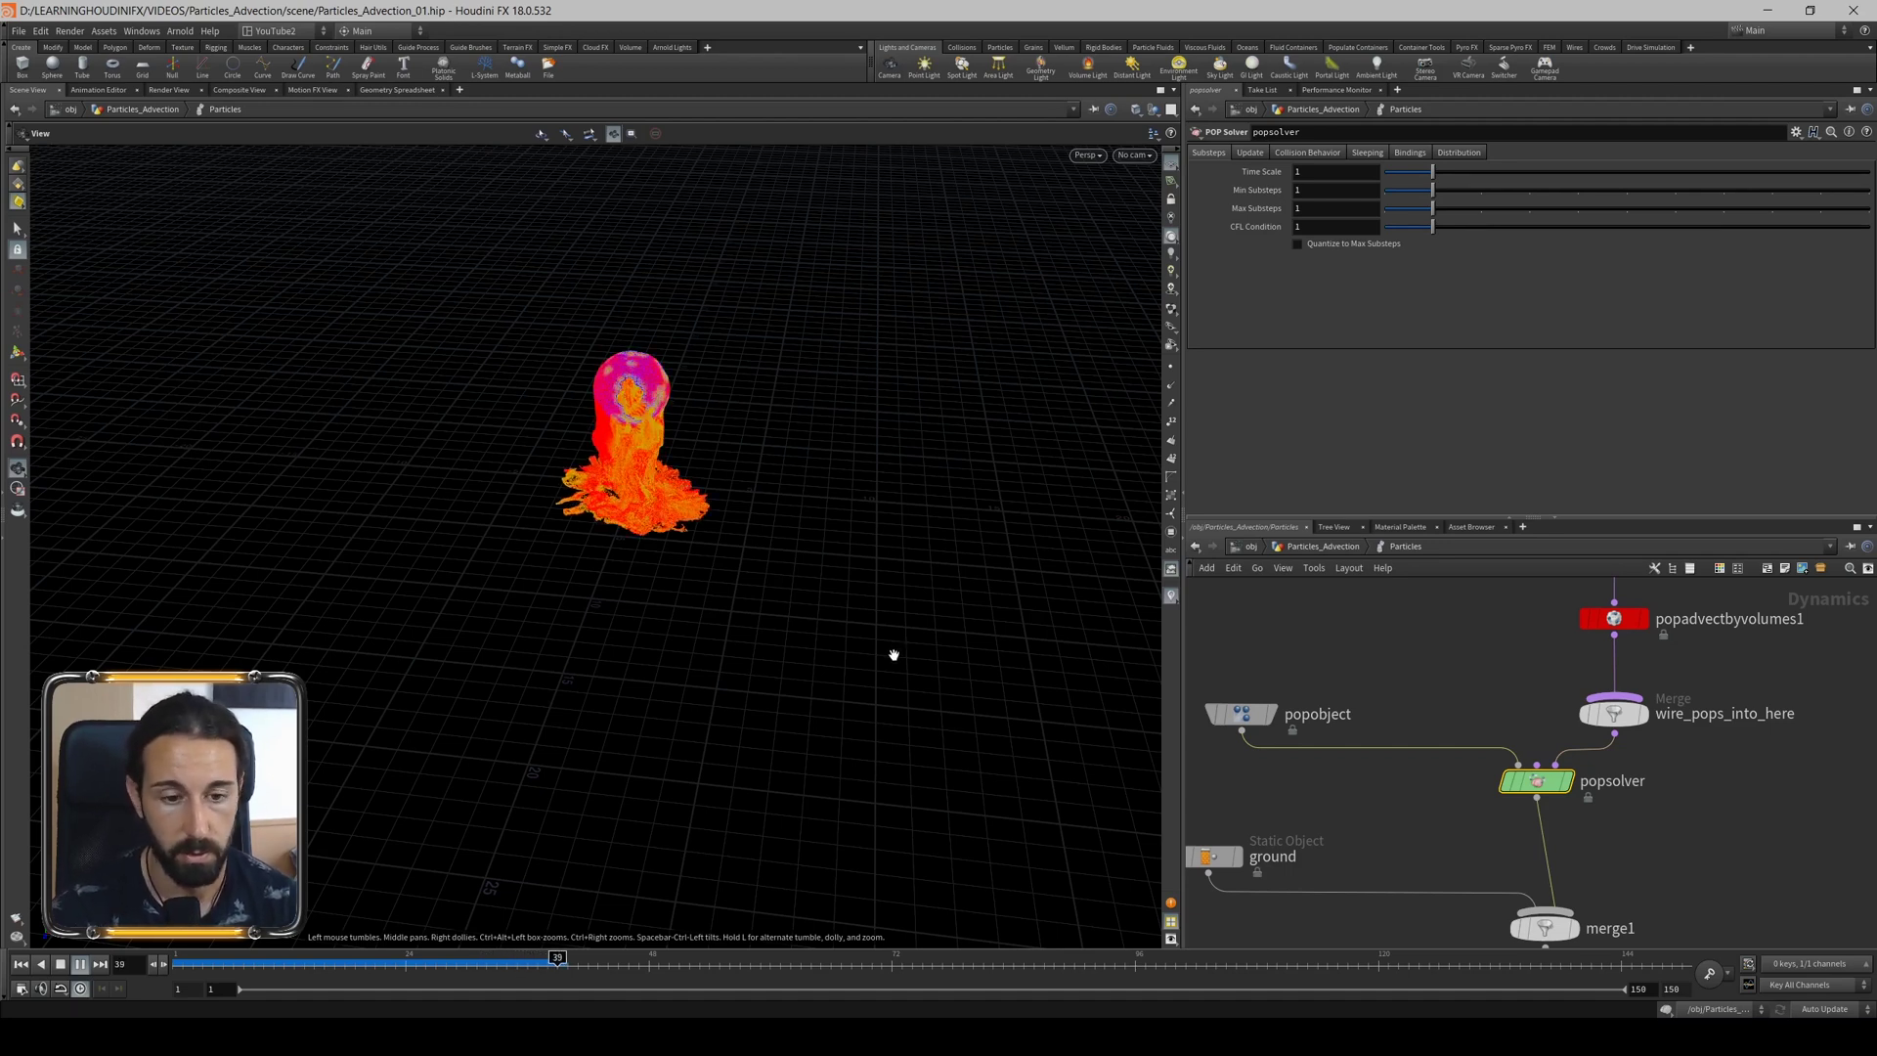
left_click(179, 964)
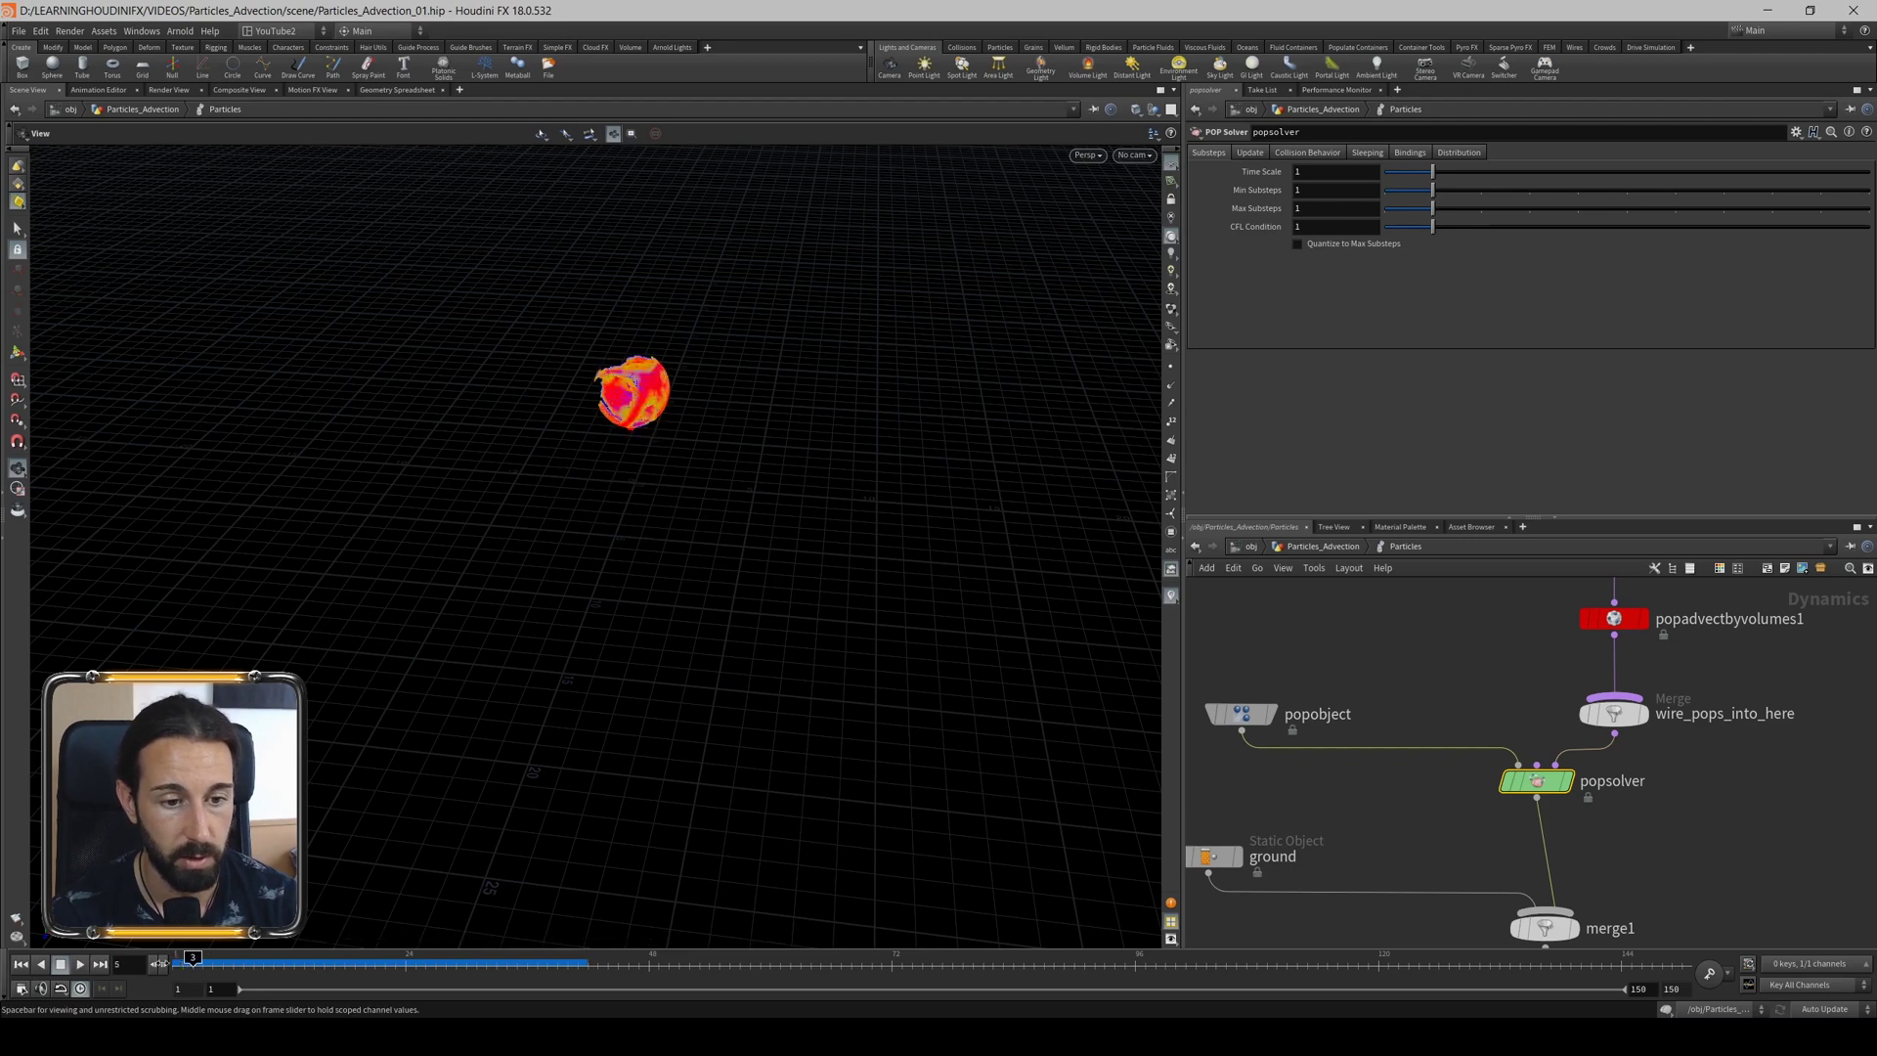
key("Up")
key("Up")
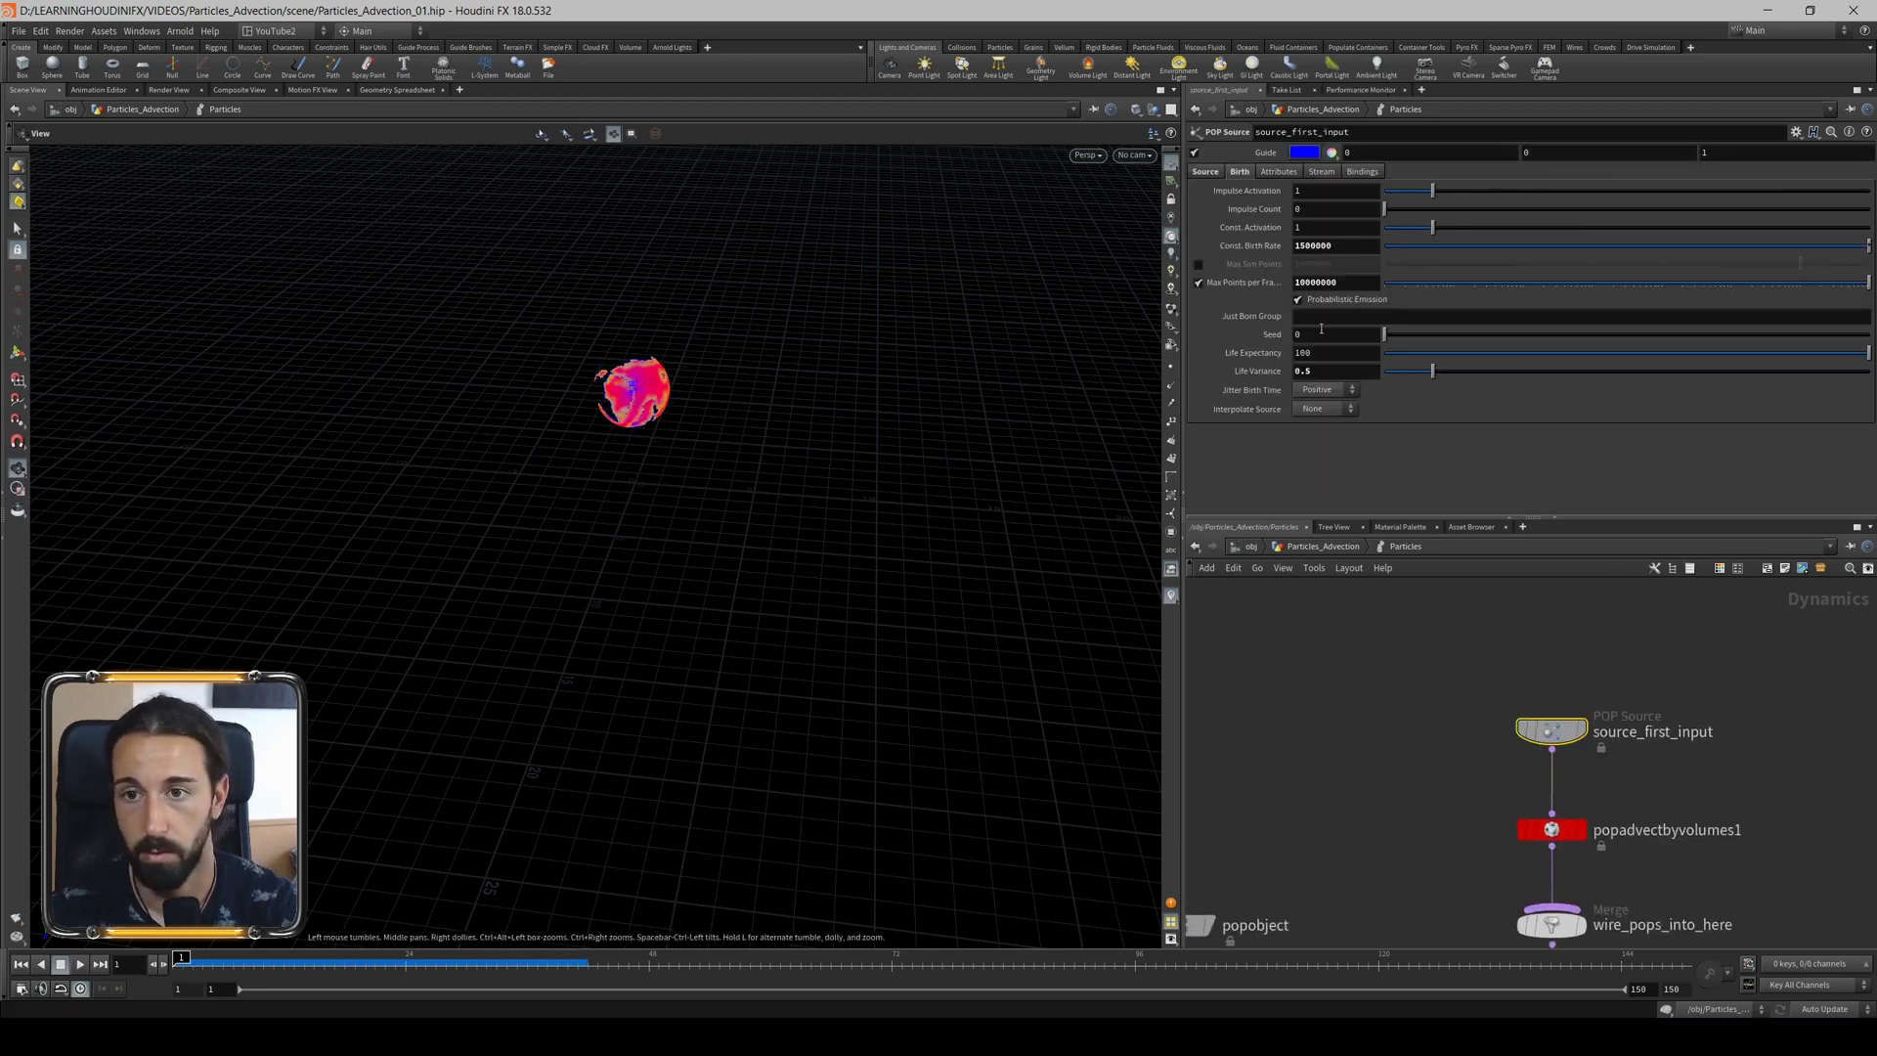
left_click(1363, 246)
type("150")
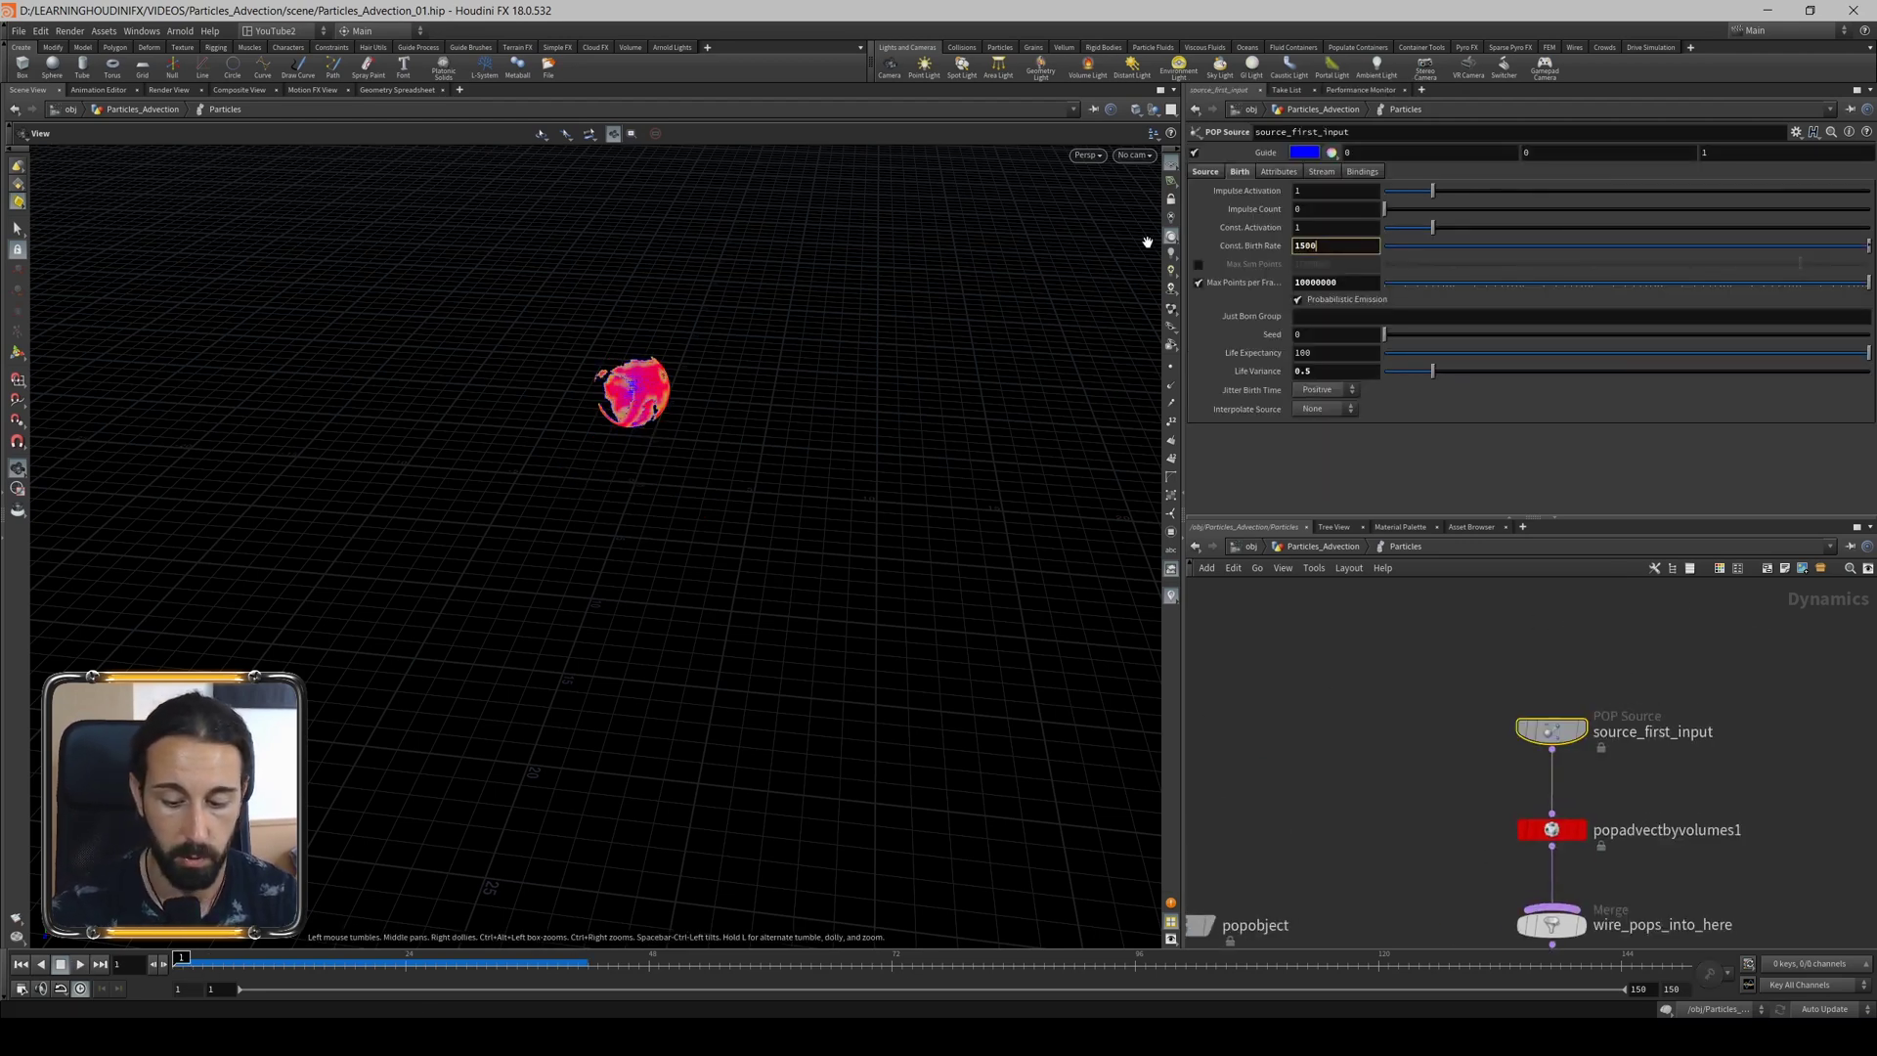
Set Const. Birth Rate to 15000, preview the simulation, then rewind to frame 1.
type("0")
key("Return")
key("Up")
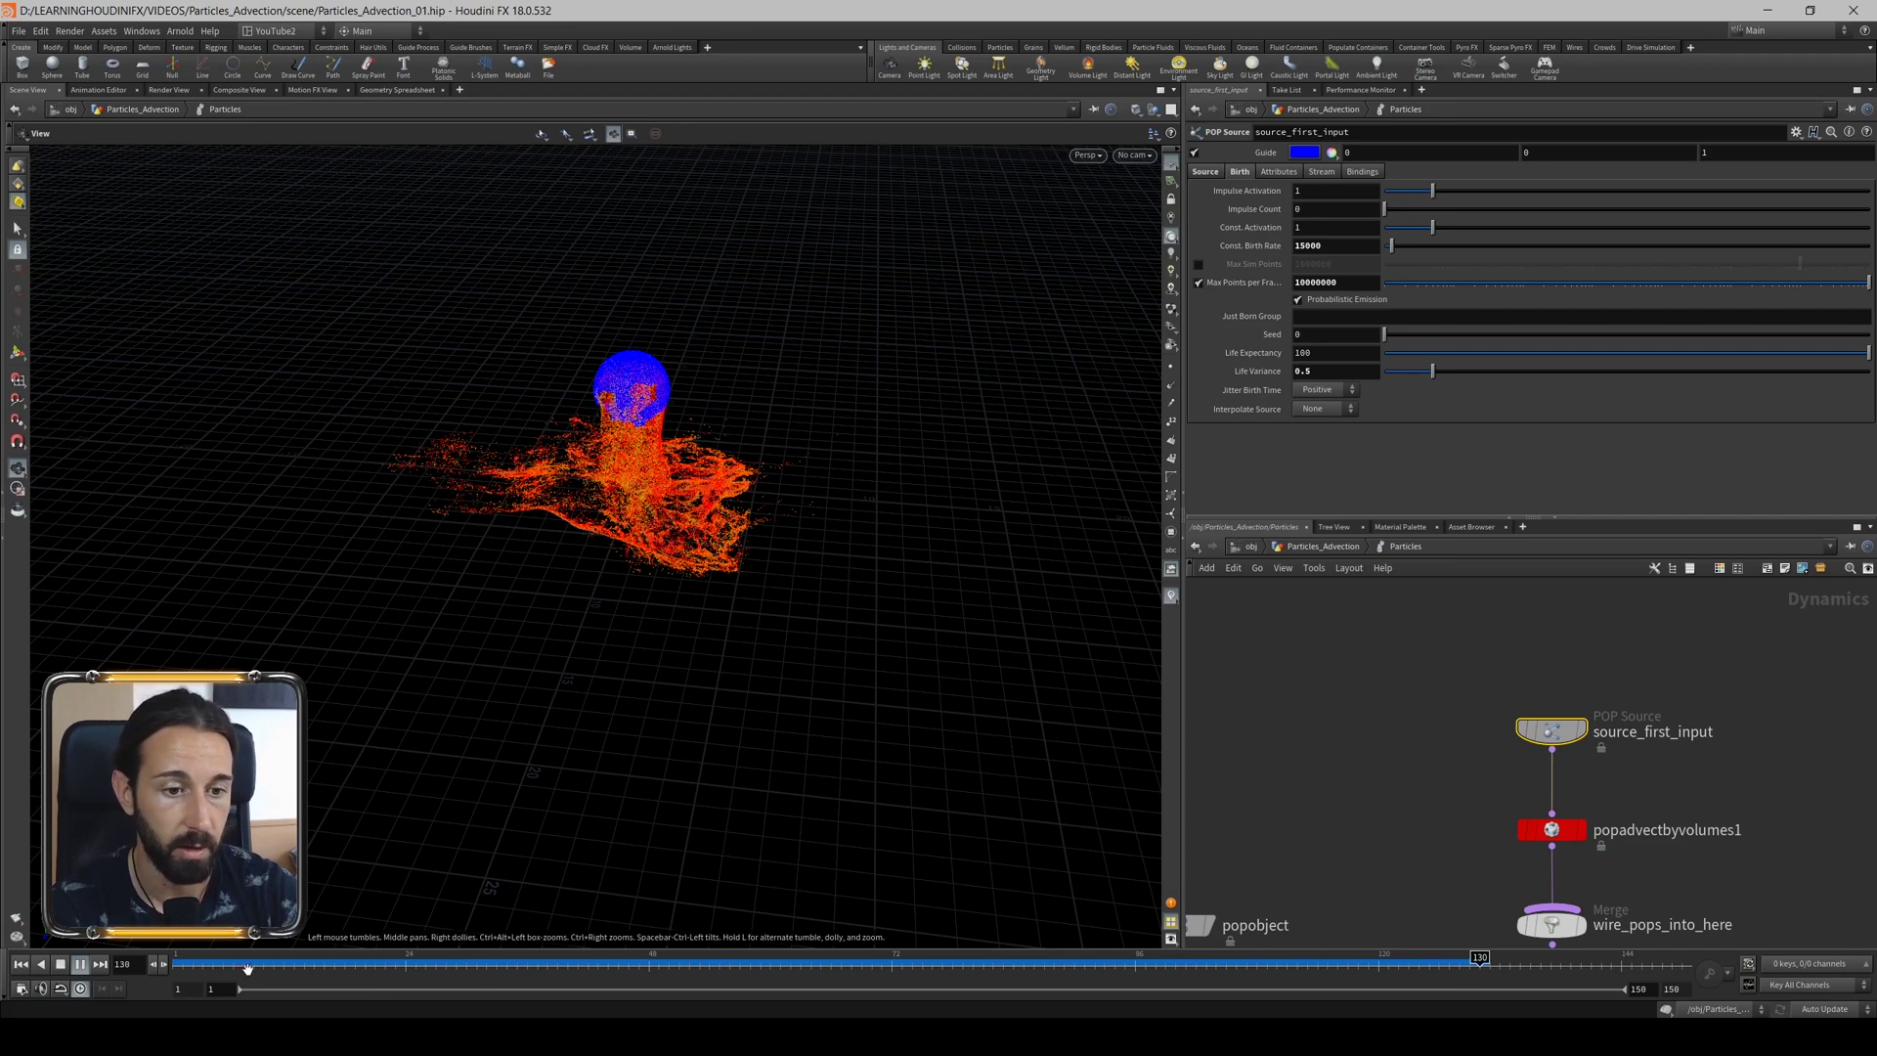
key("ctrl+Up")
scroll(1437, 725, "down", 3)
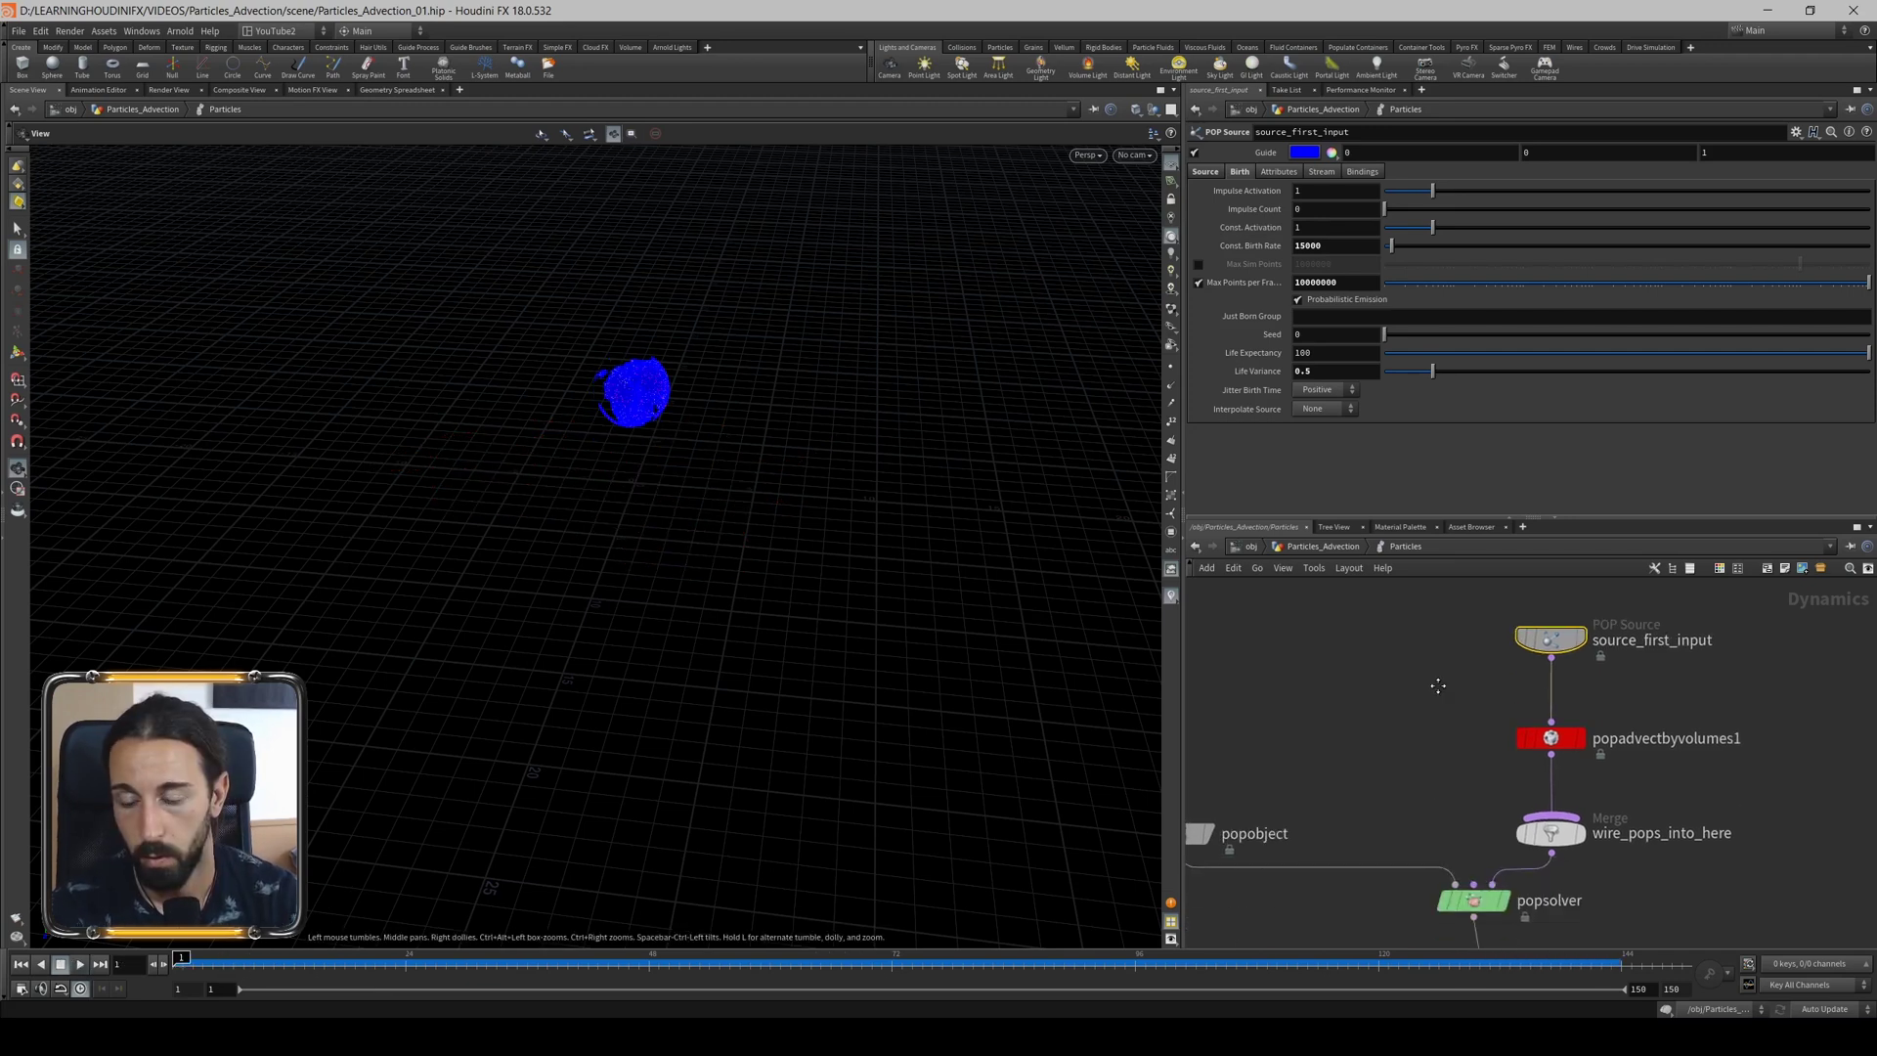
Display the Particulas File Cache and scrub the cached particles to frame 59.
key("u")
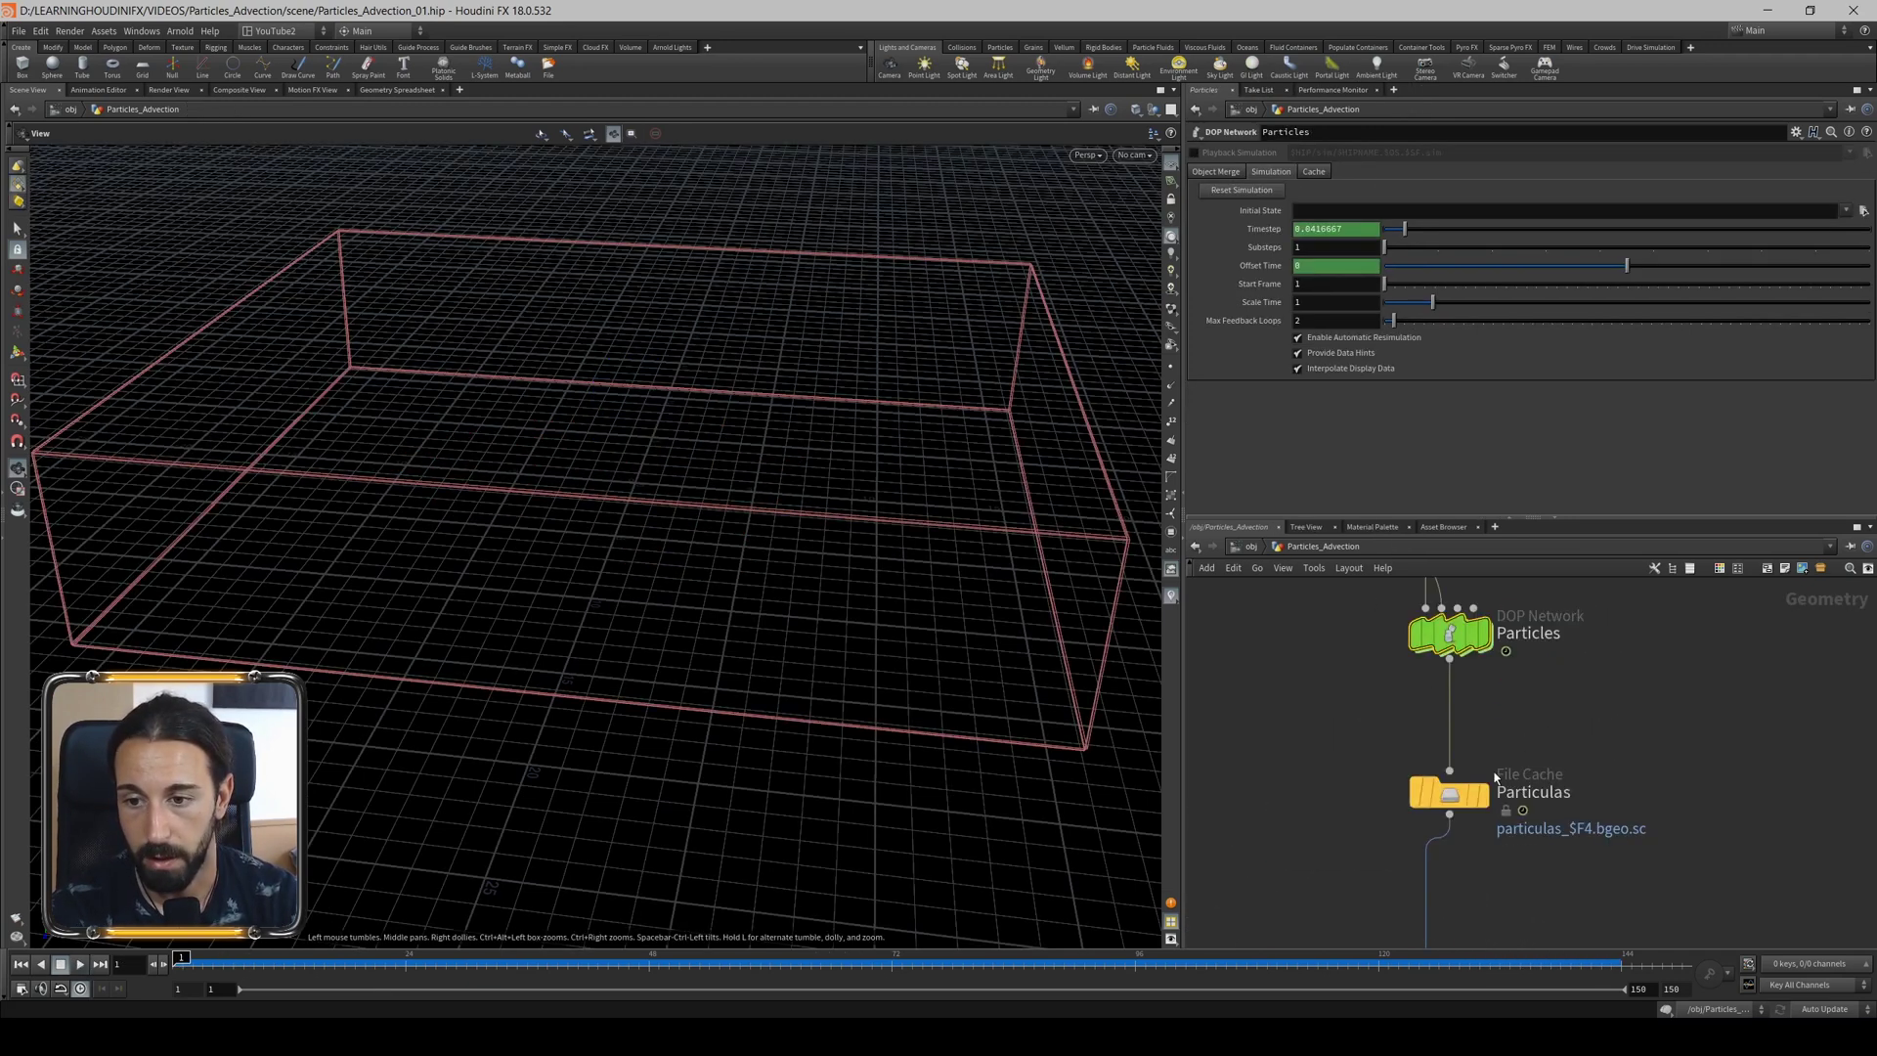
left_click(1487, 791)
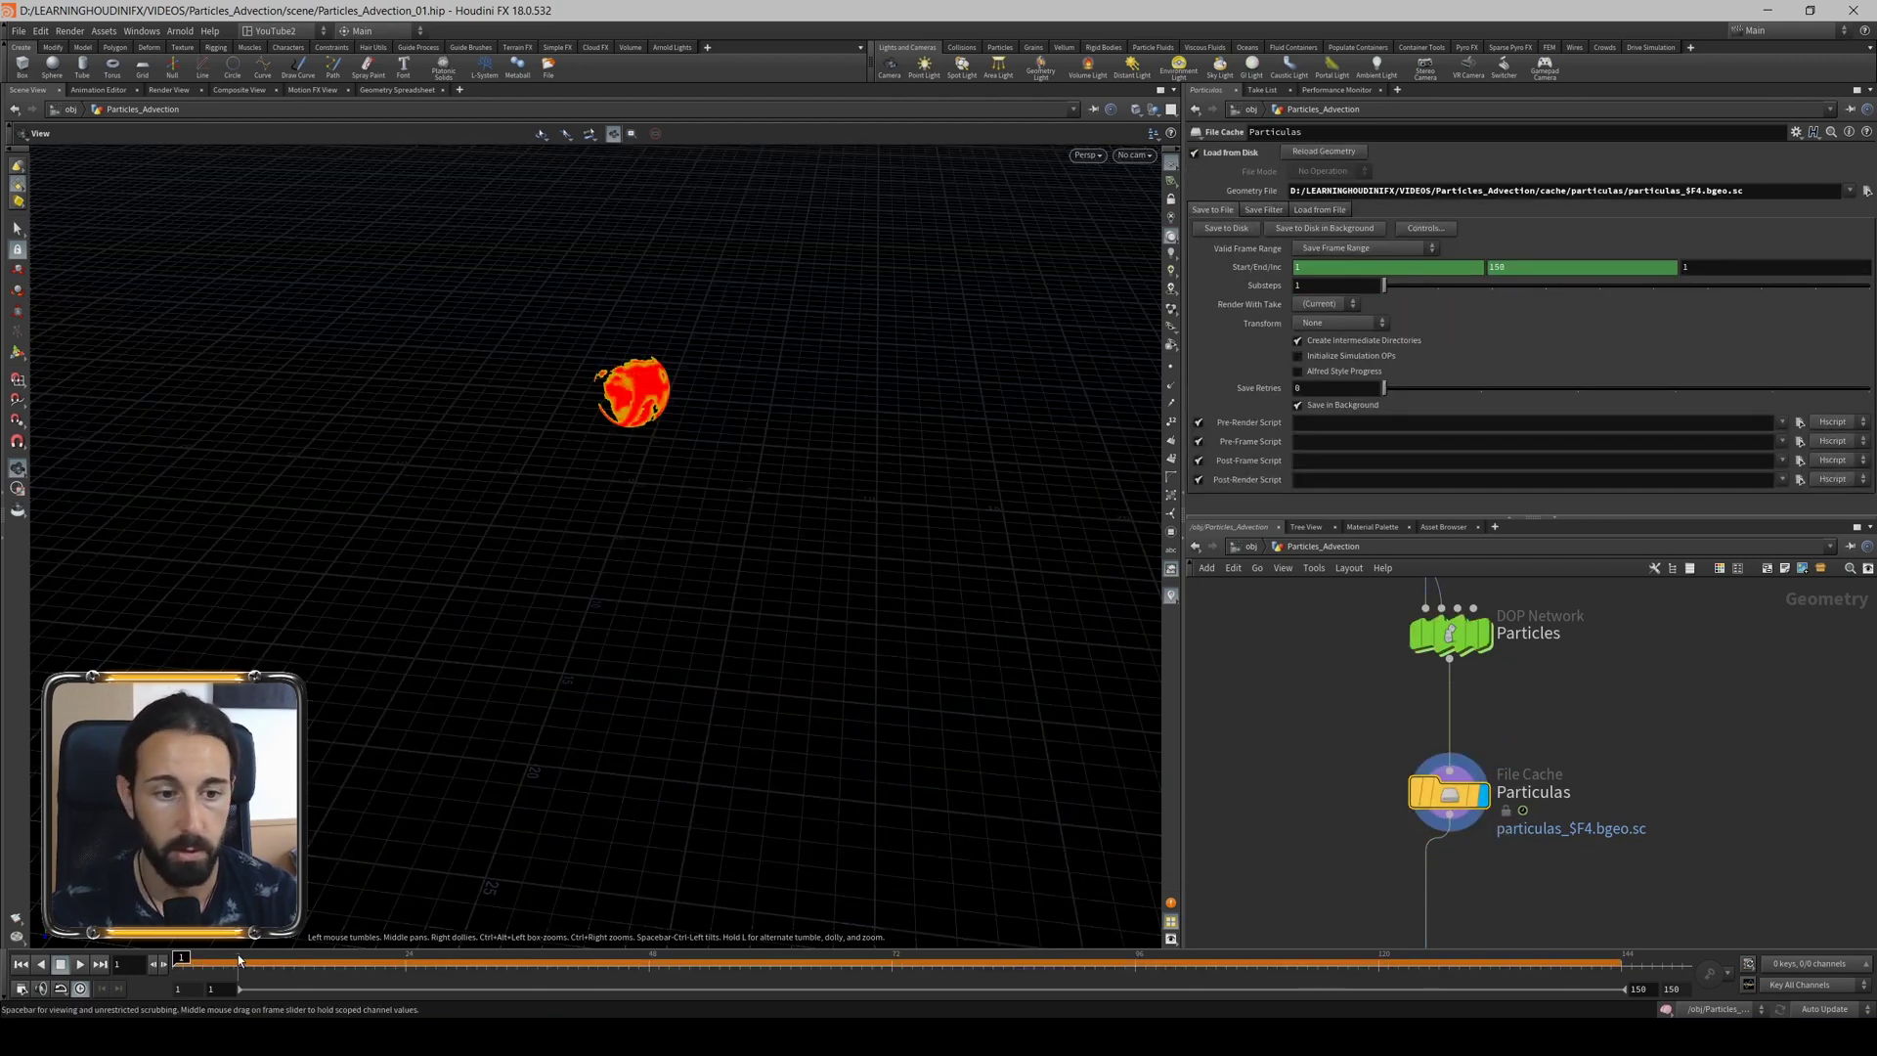
left_click(194, 956)
left_click_drag(414, 950, 1310, 962)
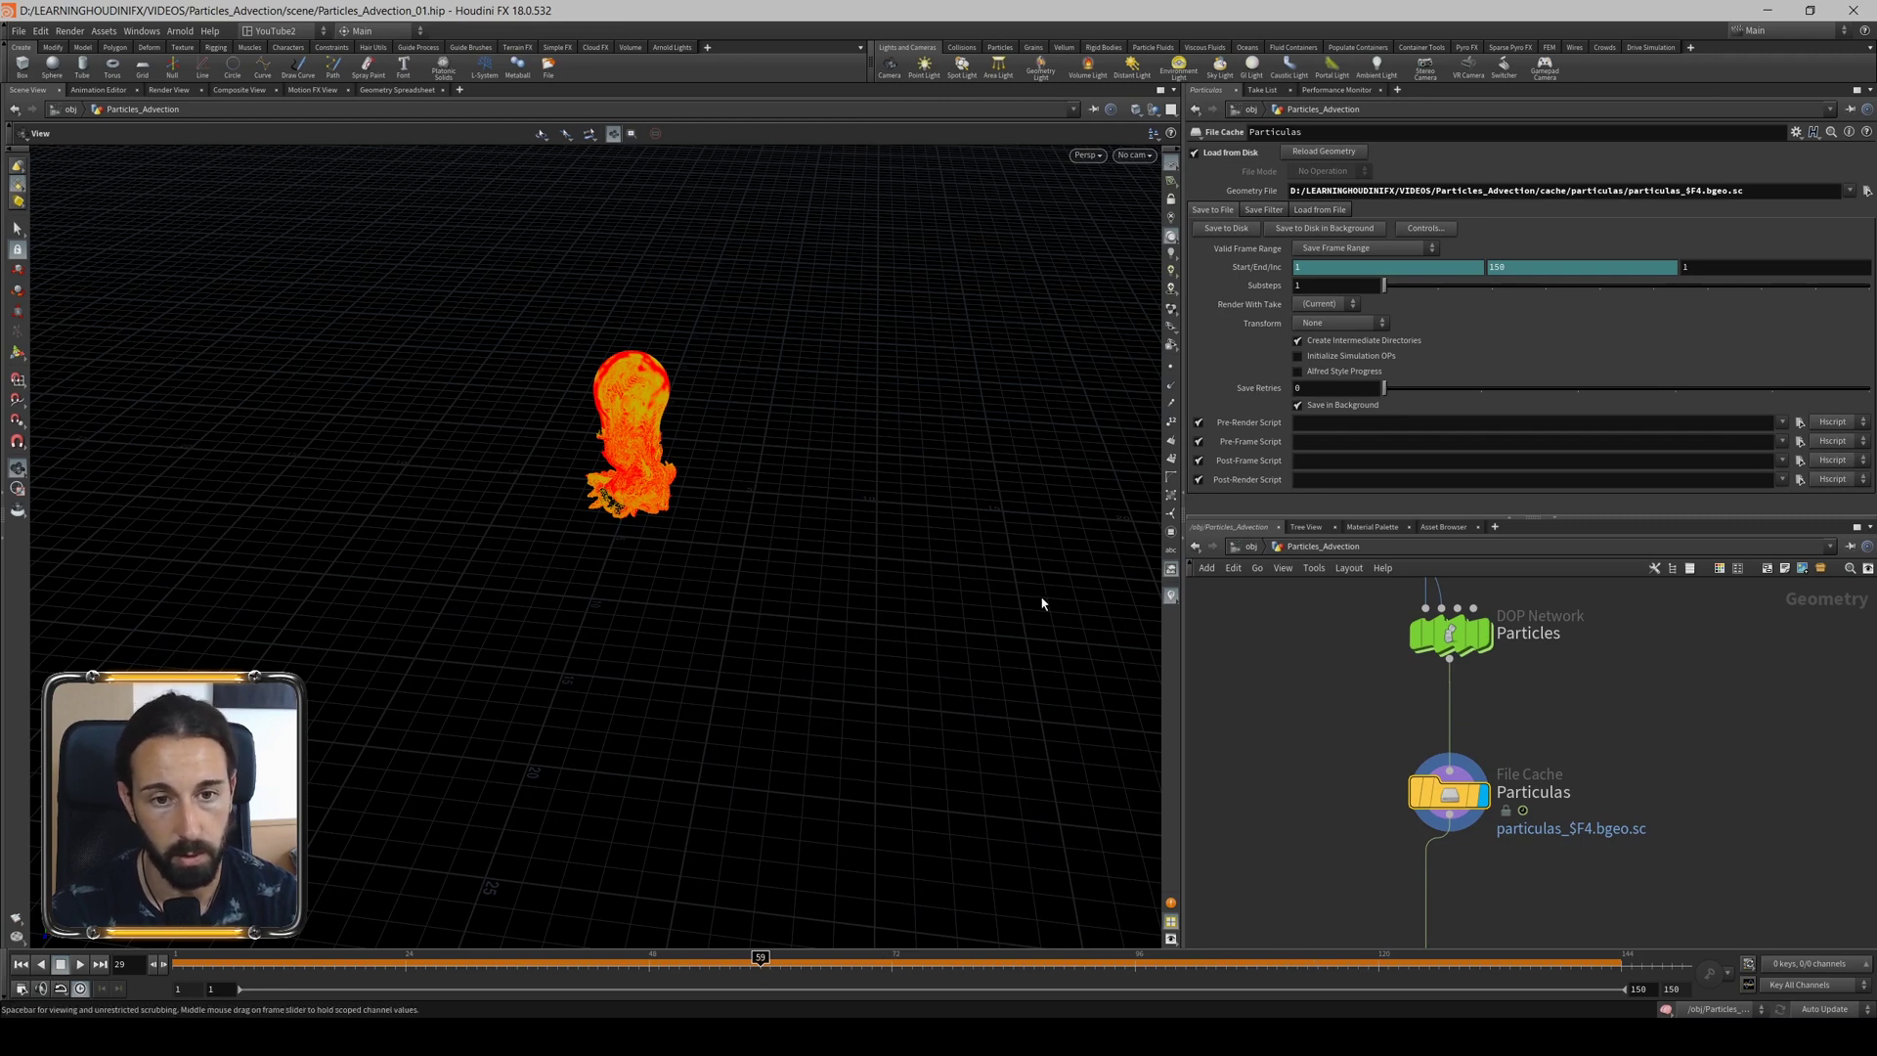
View the particles from the Top view through cam1, then return to frame 1.
left_click(1092, 158)
mouse_move(1094, 184)
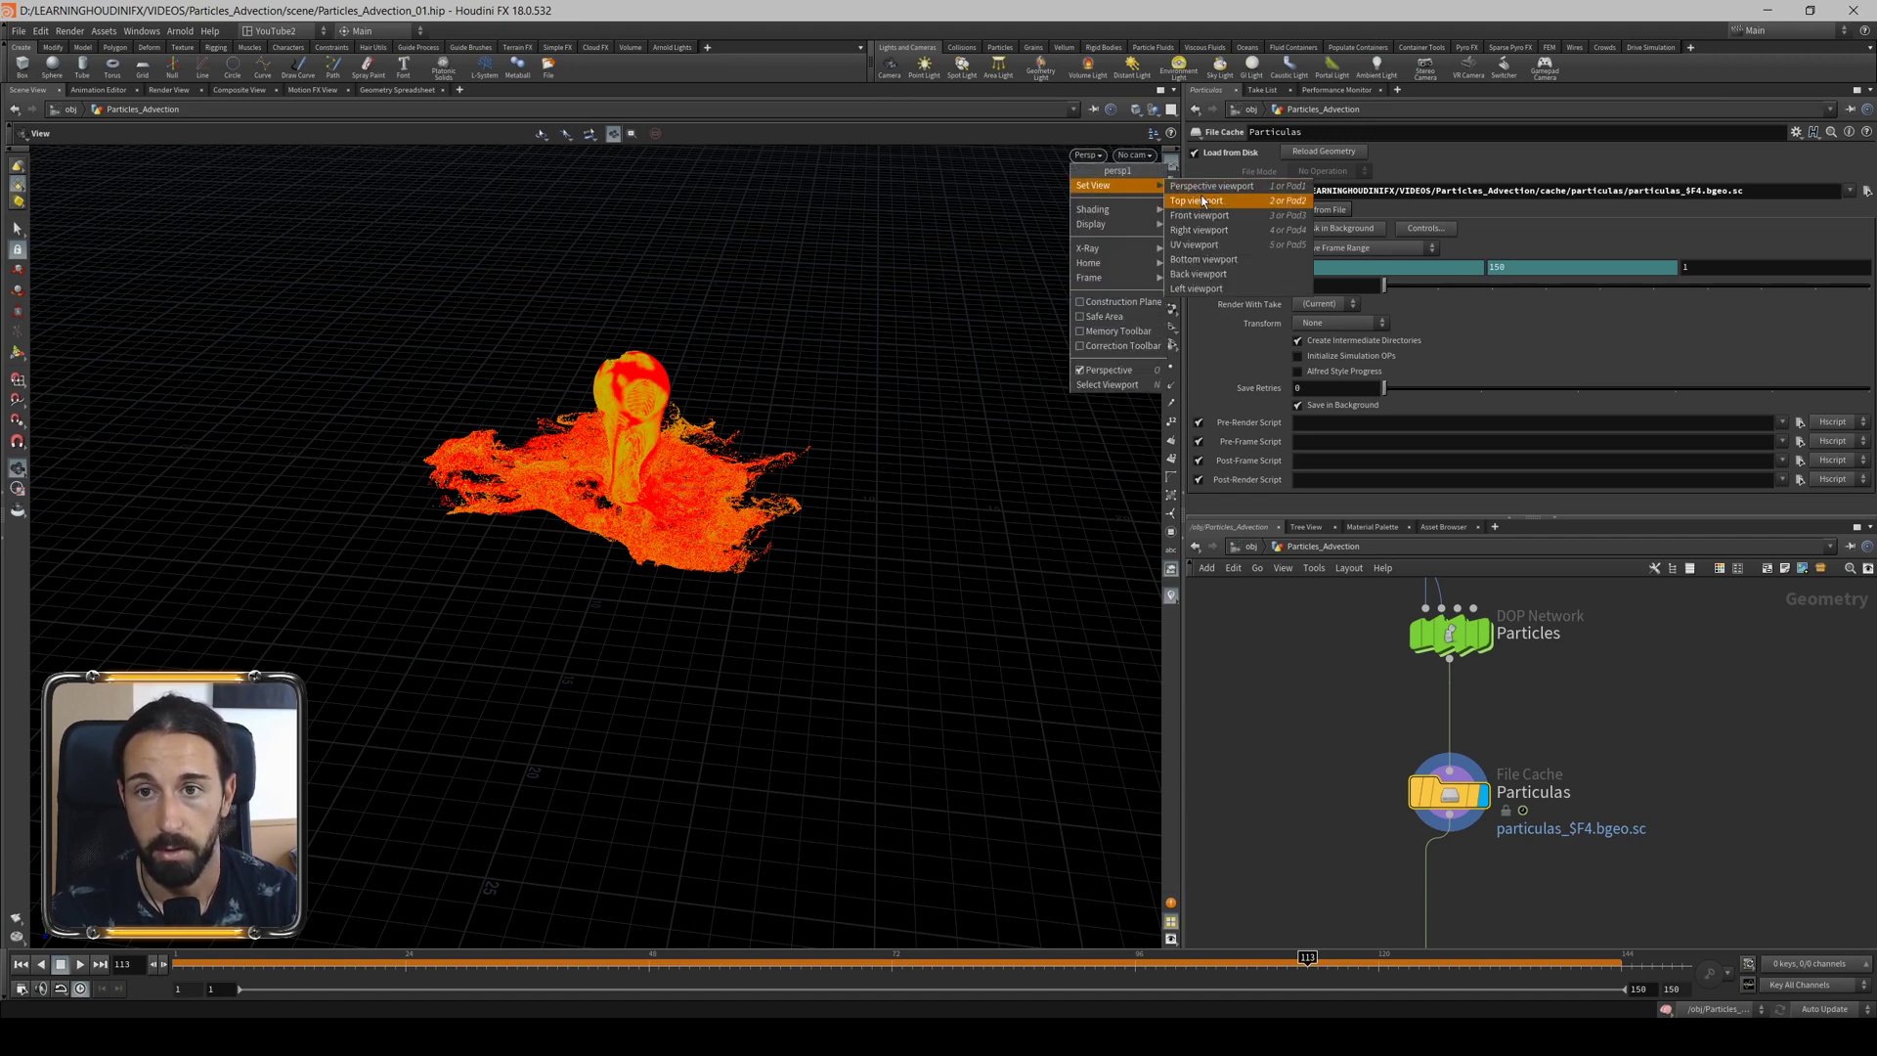
left_click(1202, 200)
left_click(1140, 156)
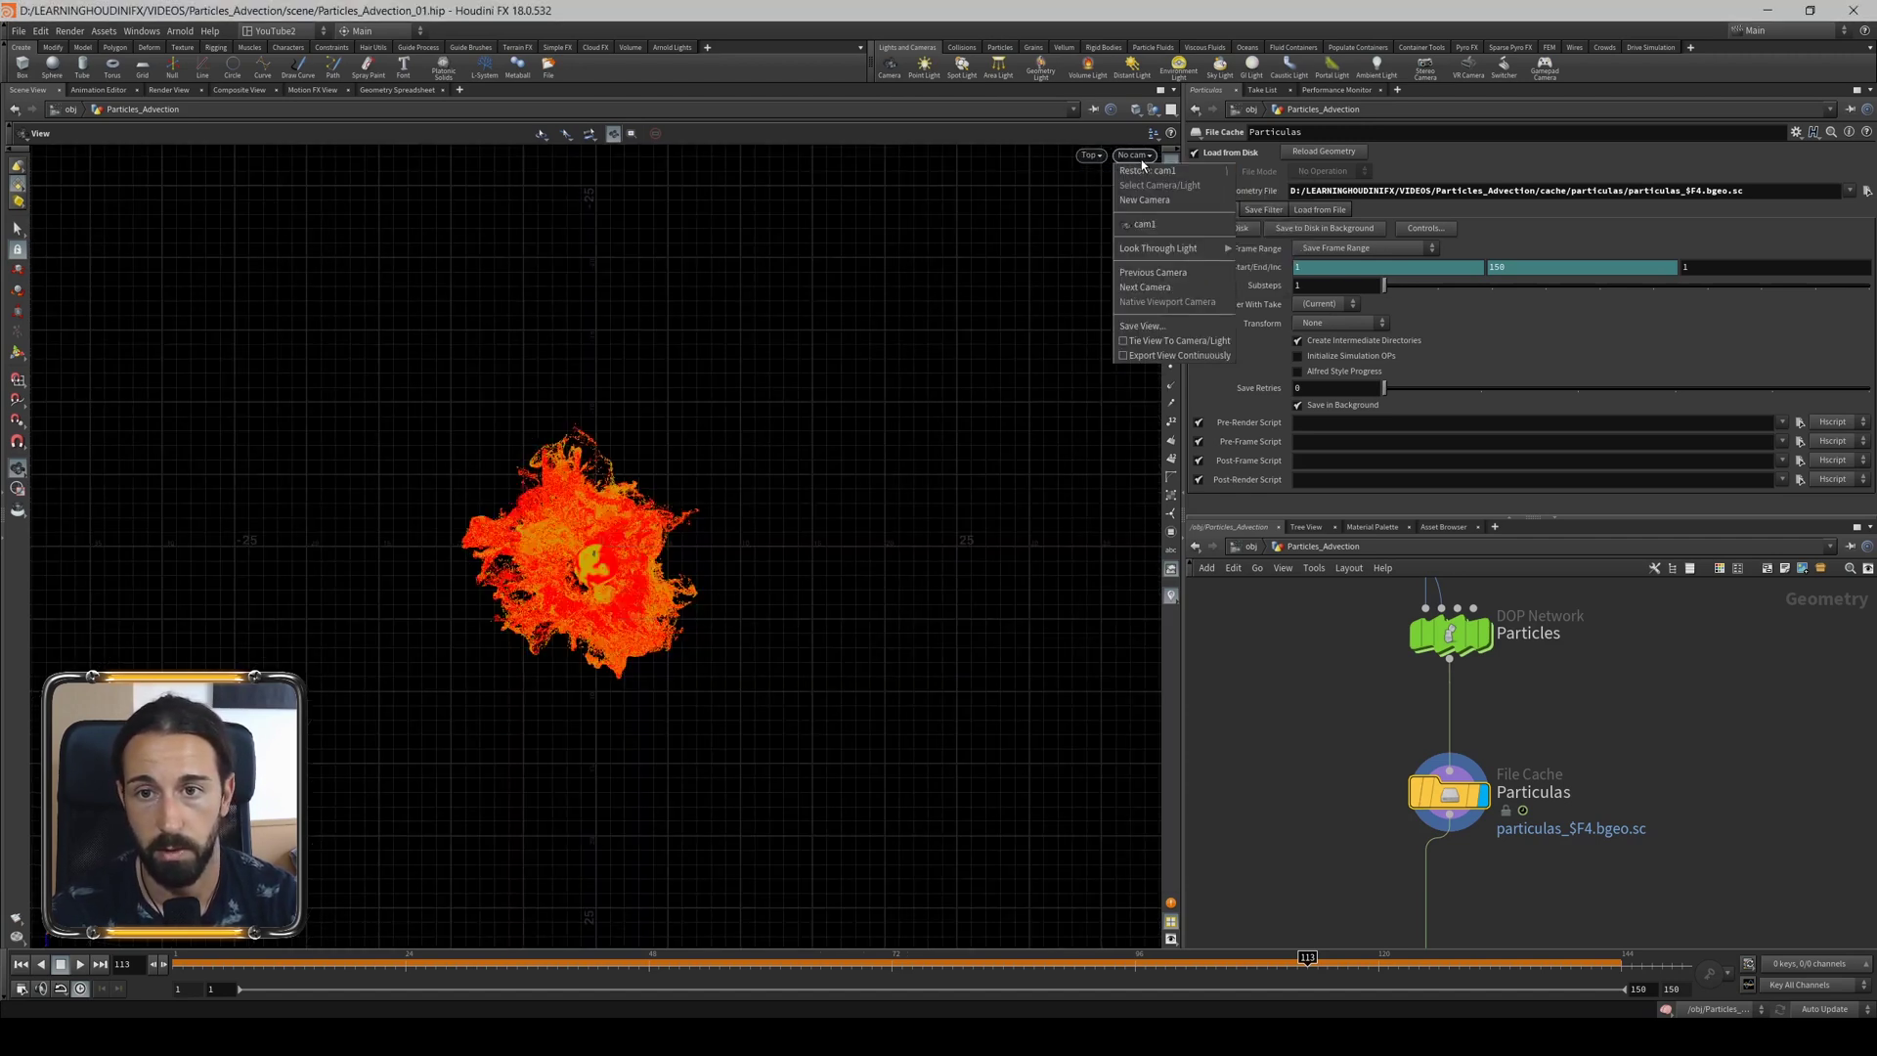
left_click(1144, 224)
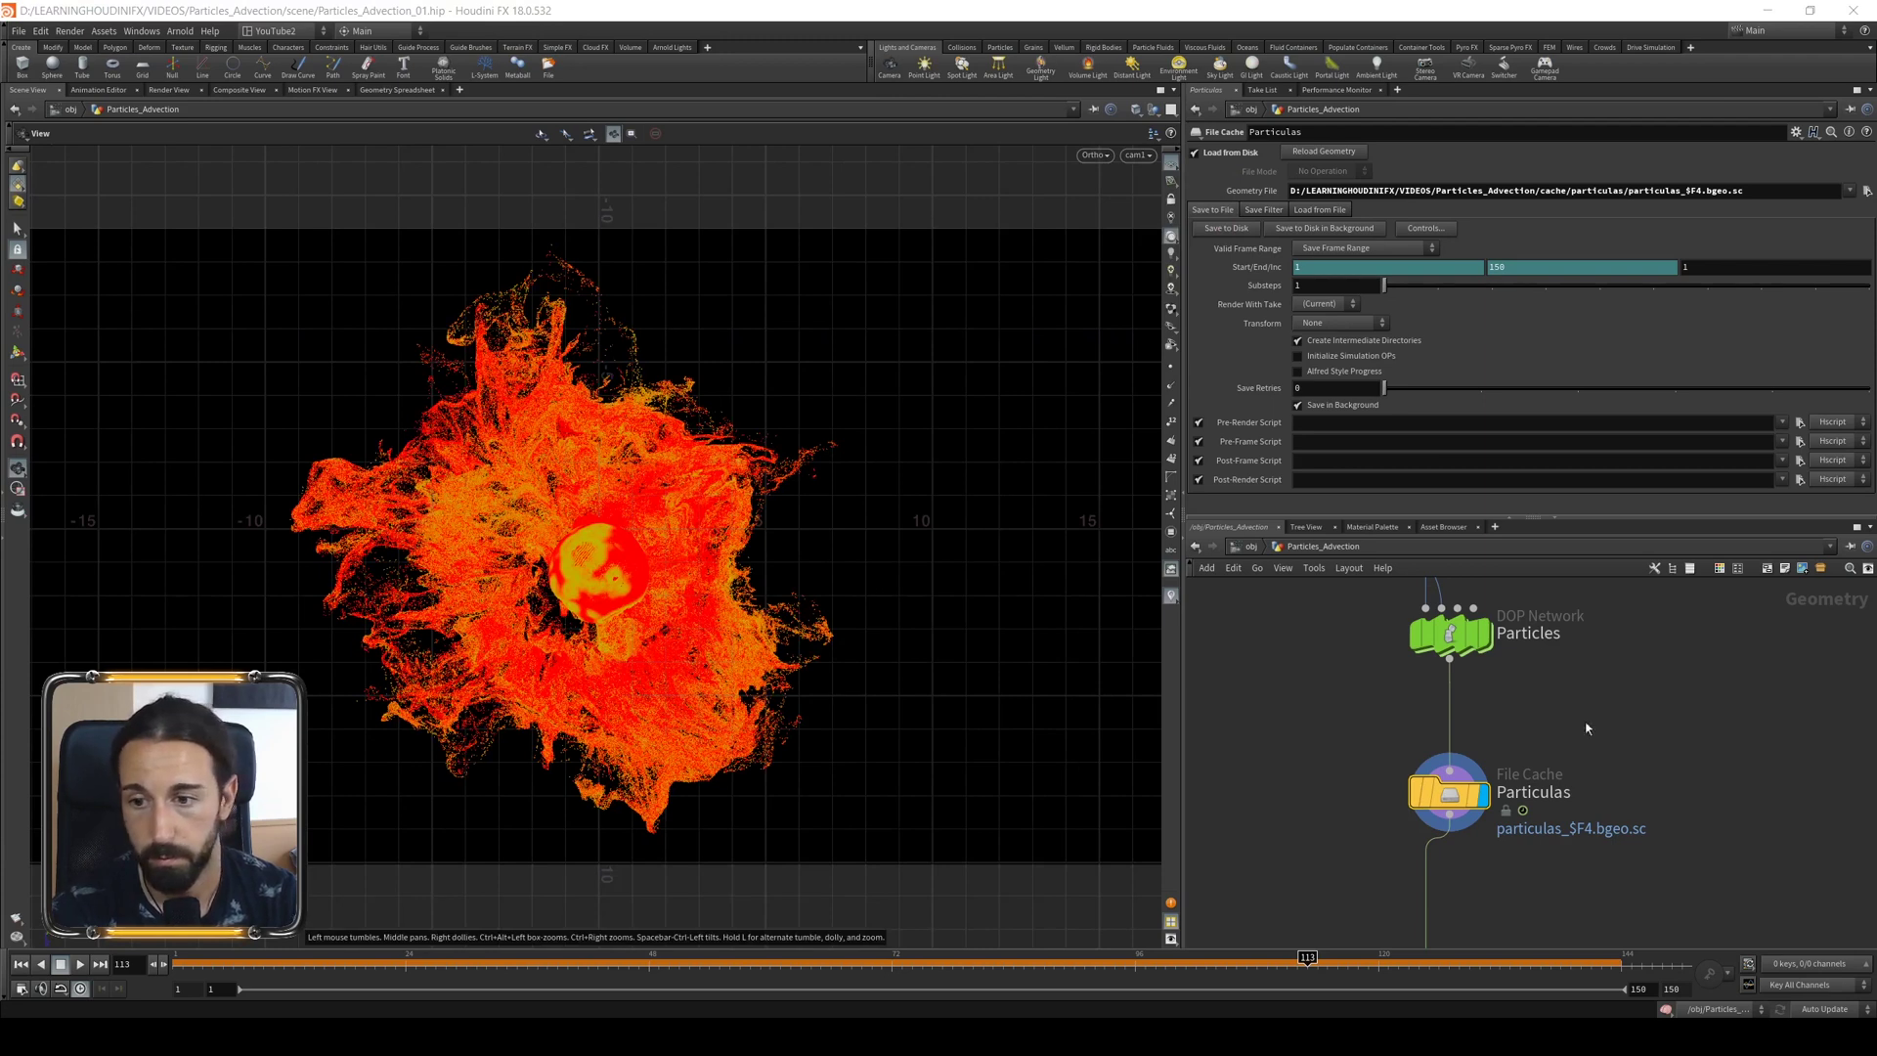
middle_click_drag(1586, 728, 1545, 523)
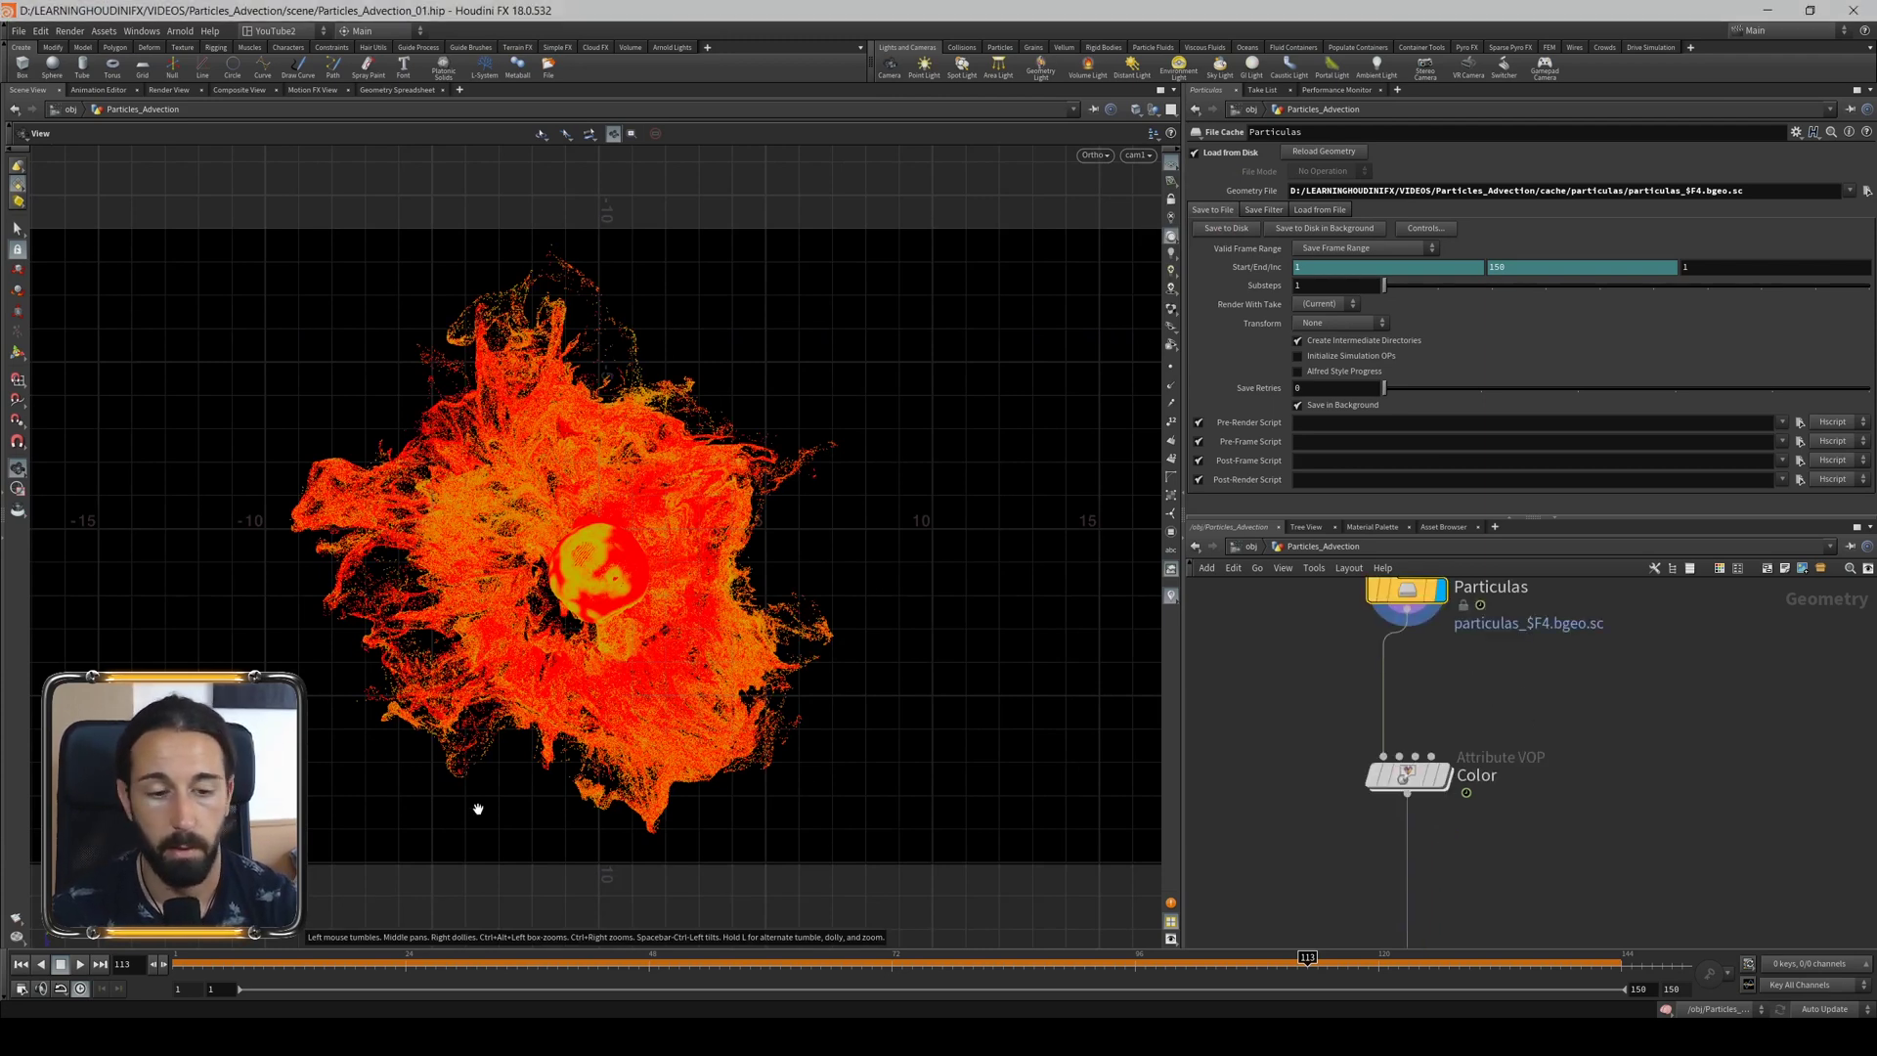
left_click_drag(214, 956, 178, 956)
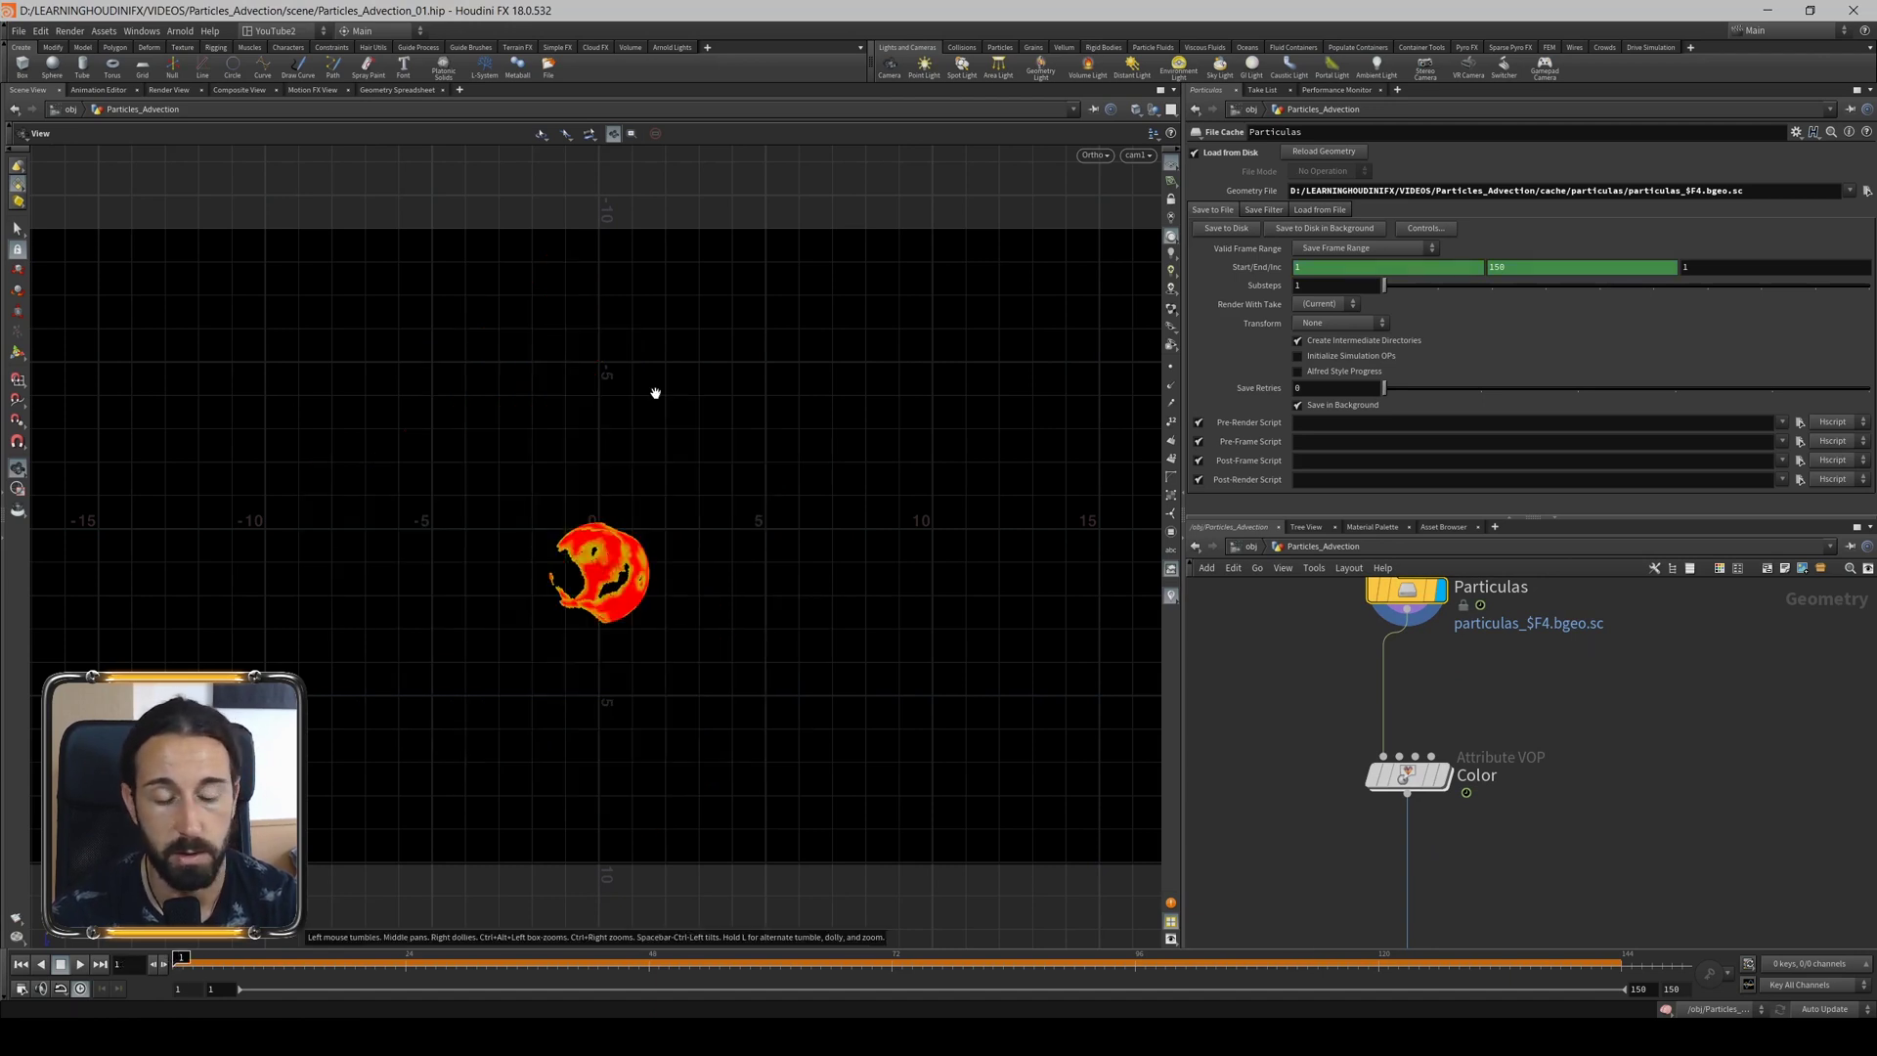
Show the Noise Attribute VOP's red-to-green ramp settings for reference.
scroll(1385, 729, "down", 2)
scroll(1466, 763, "down", 2)
scroll(1564, 811, "down", 2)
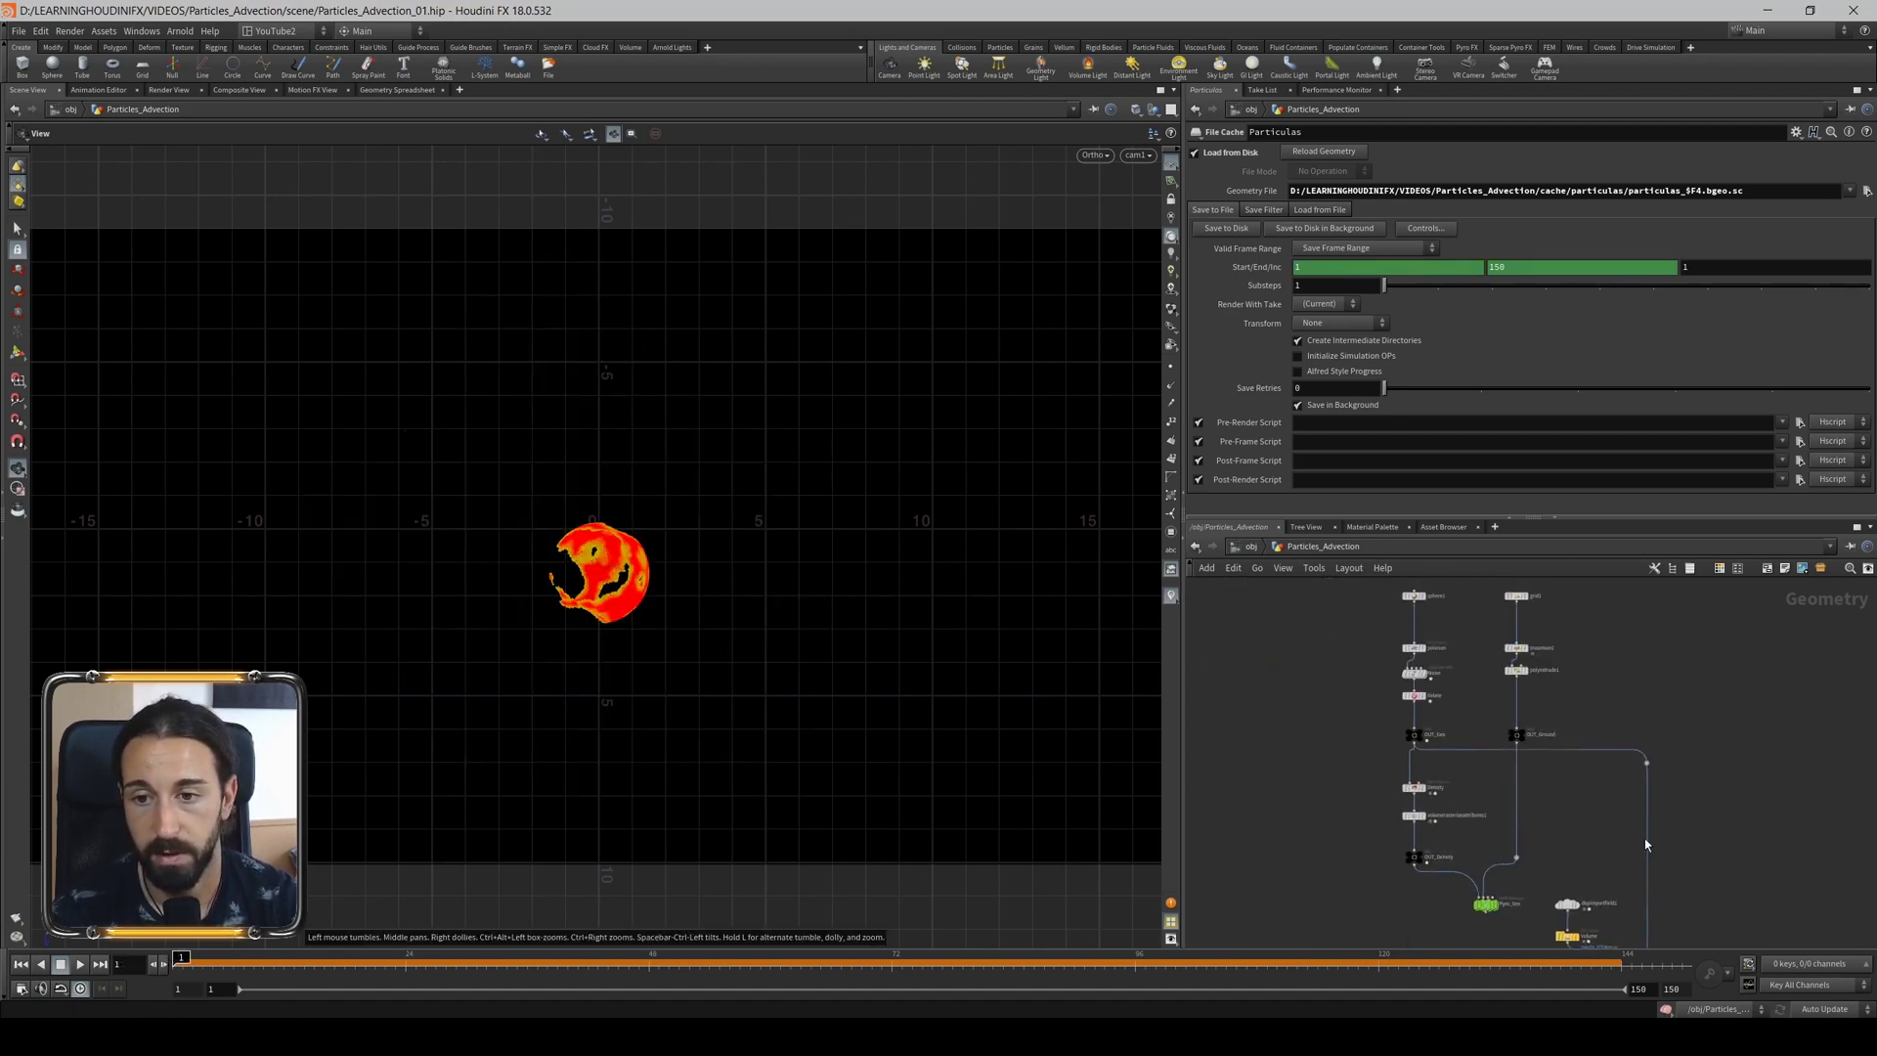
scroll(1584, 782, "up", 2)
scroll(1510, 729, "up", 2)
scroll(1525, 731, "up", 1)
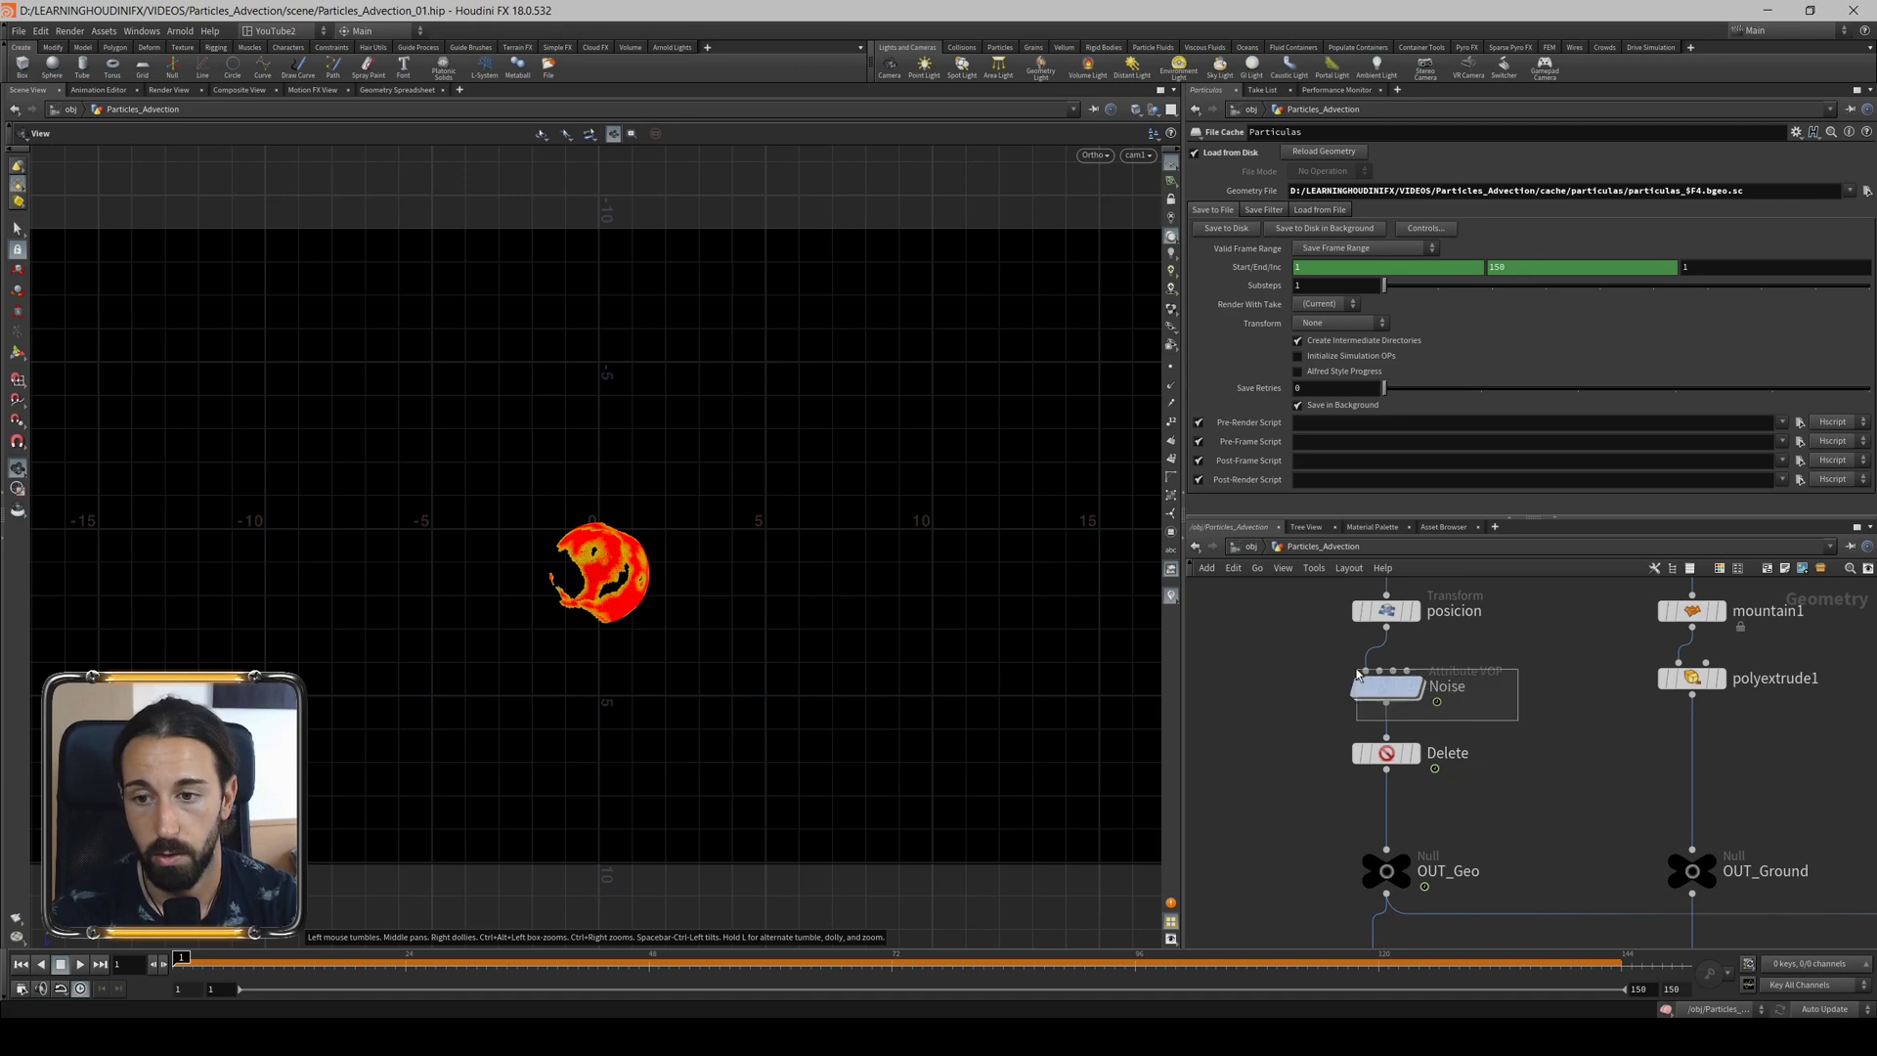
left_click(1361, 679)
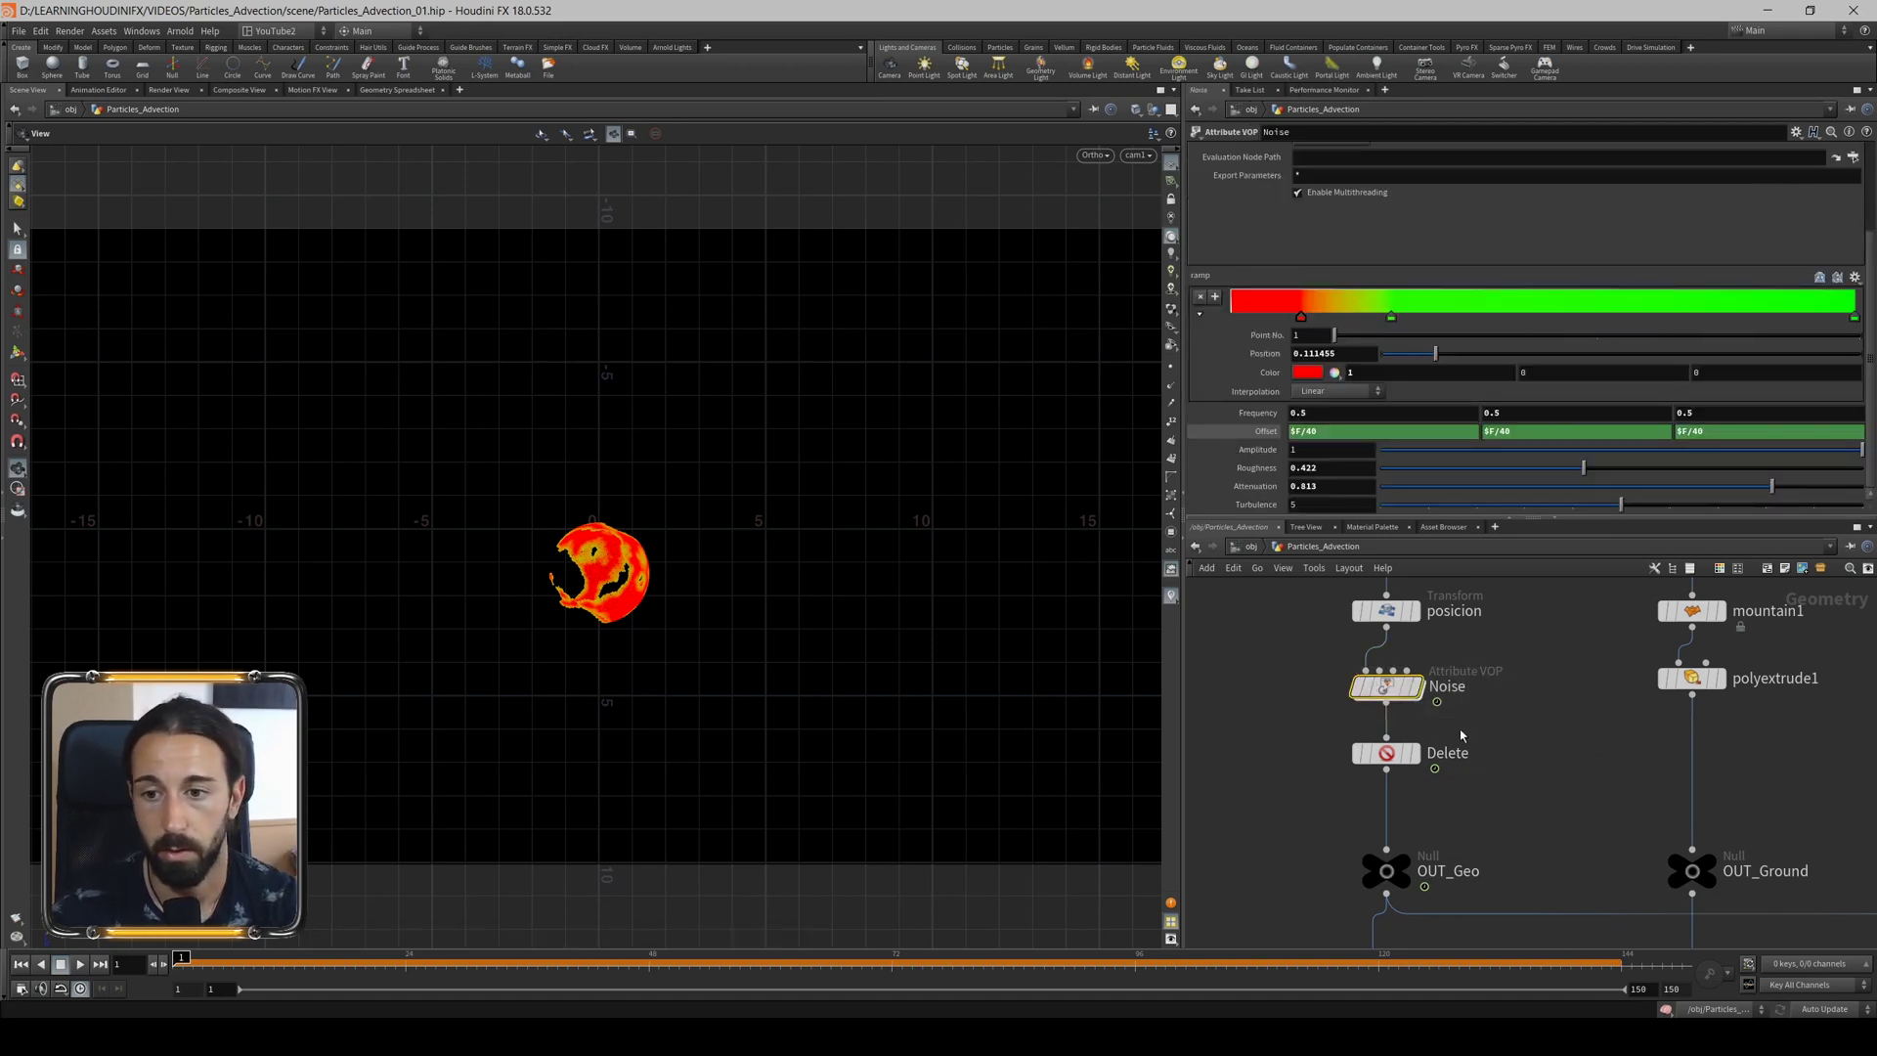
Pan back to the Color VOP and undo the last node connection.
mouse_move(1527, 777)
middle_mouse_down()
mouse_move(1705, 687)
mouse_move(1541, 494)
middle_mouse_up()
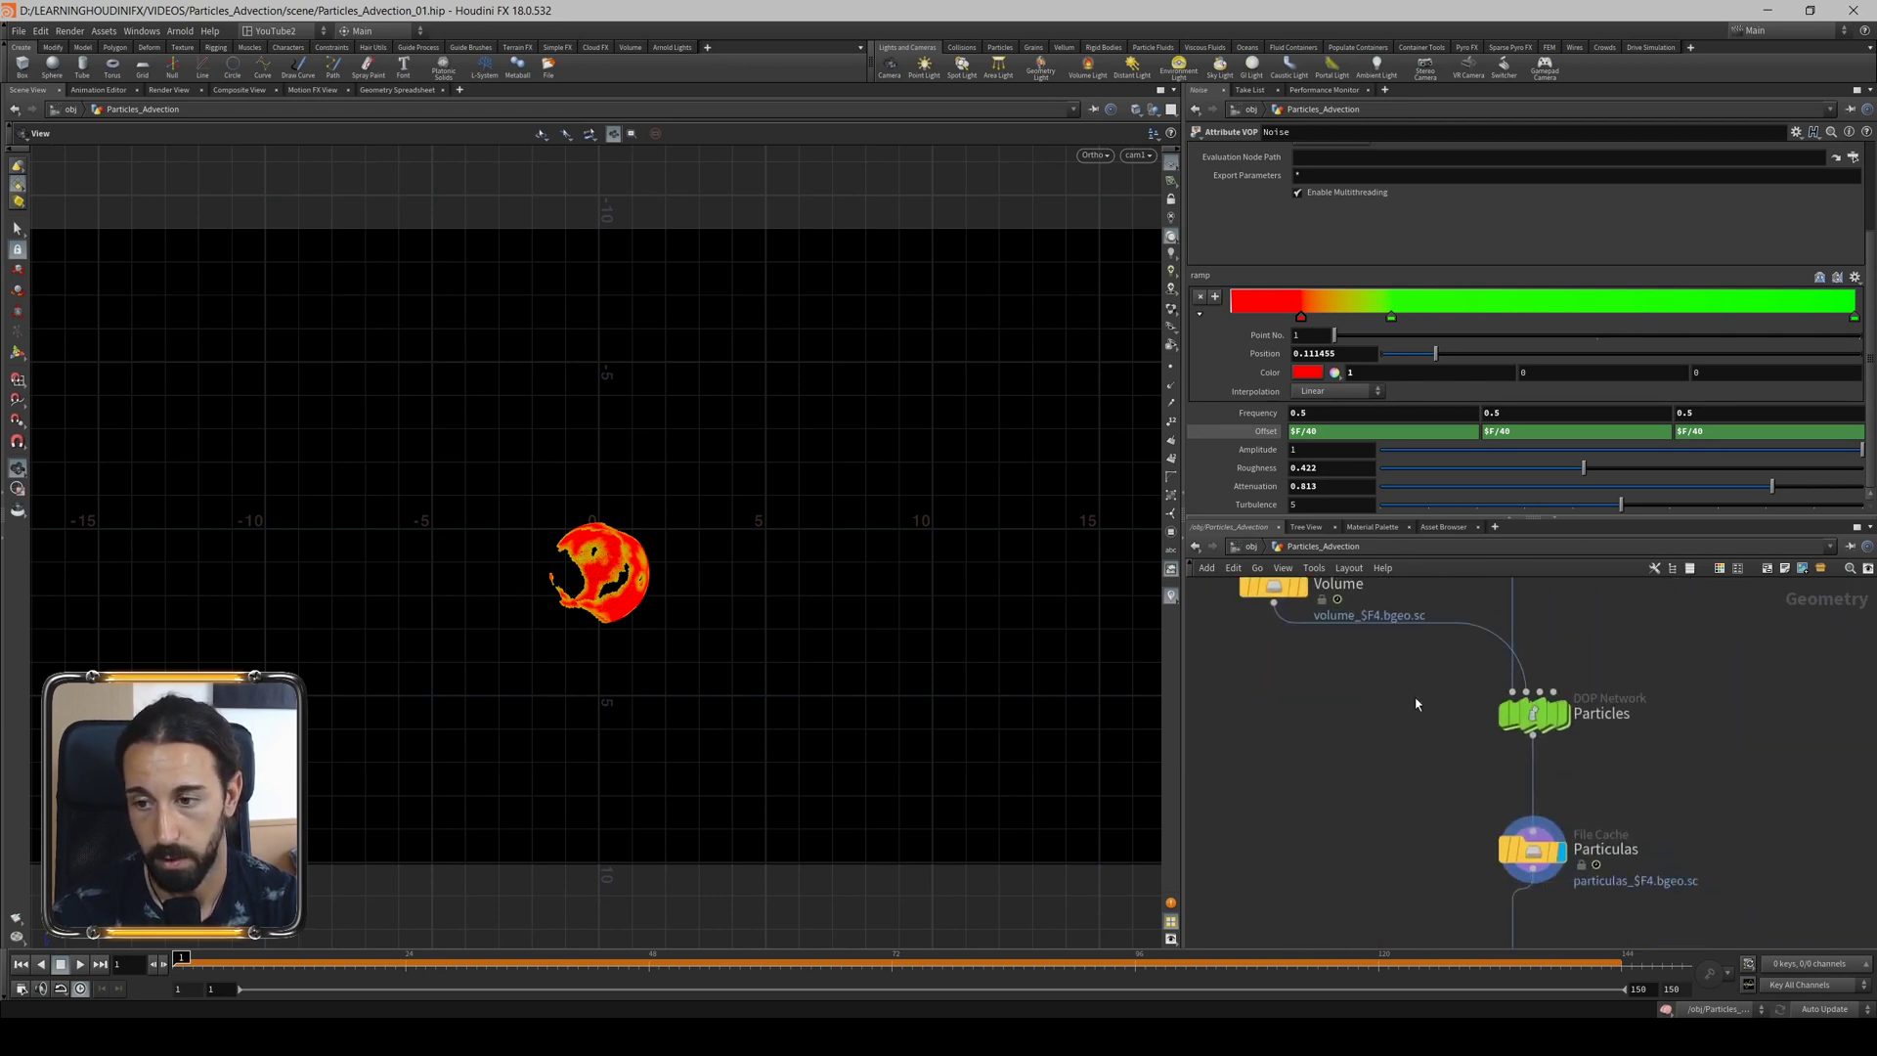
mouse_move(1541, 684)
middle_mouse_down()
mouse_move(1369, 723)
mouse_move(1276, 630)
mouse_move(1303, 452)
middle_mouse_up()
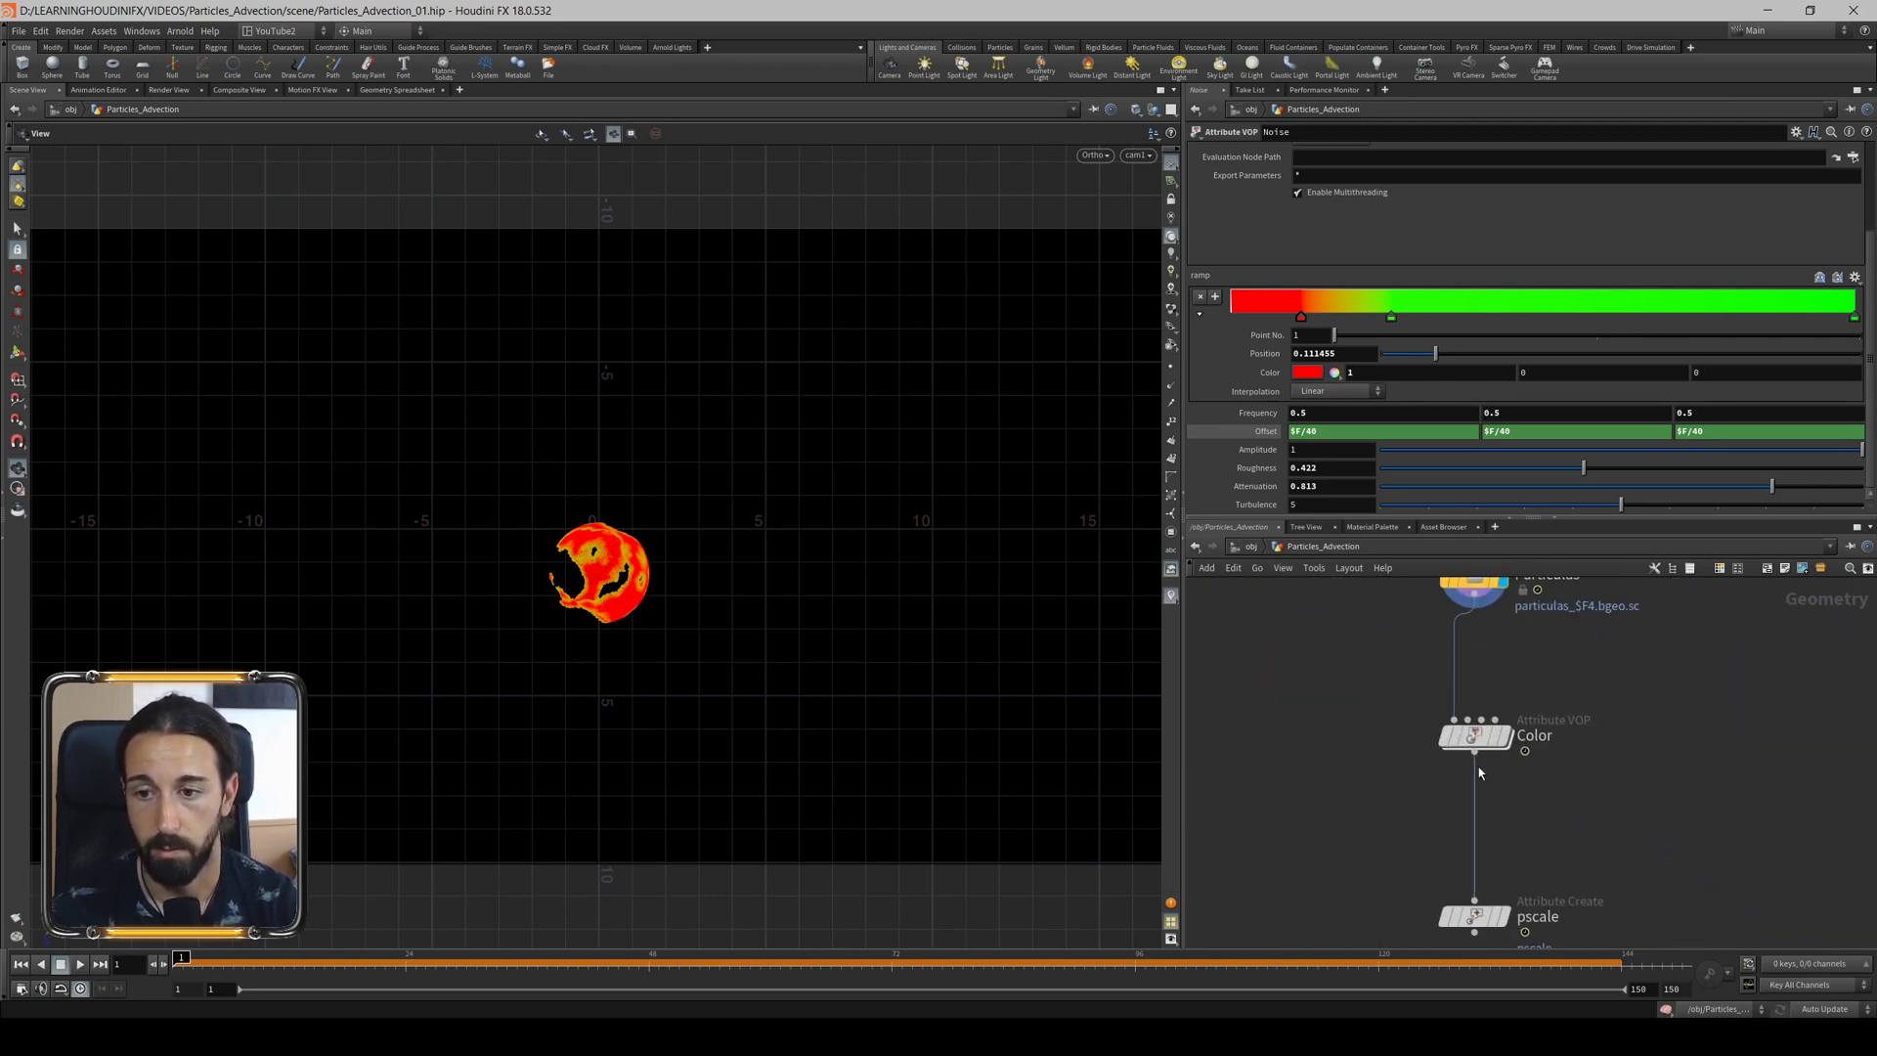
key("ctrl+z")
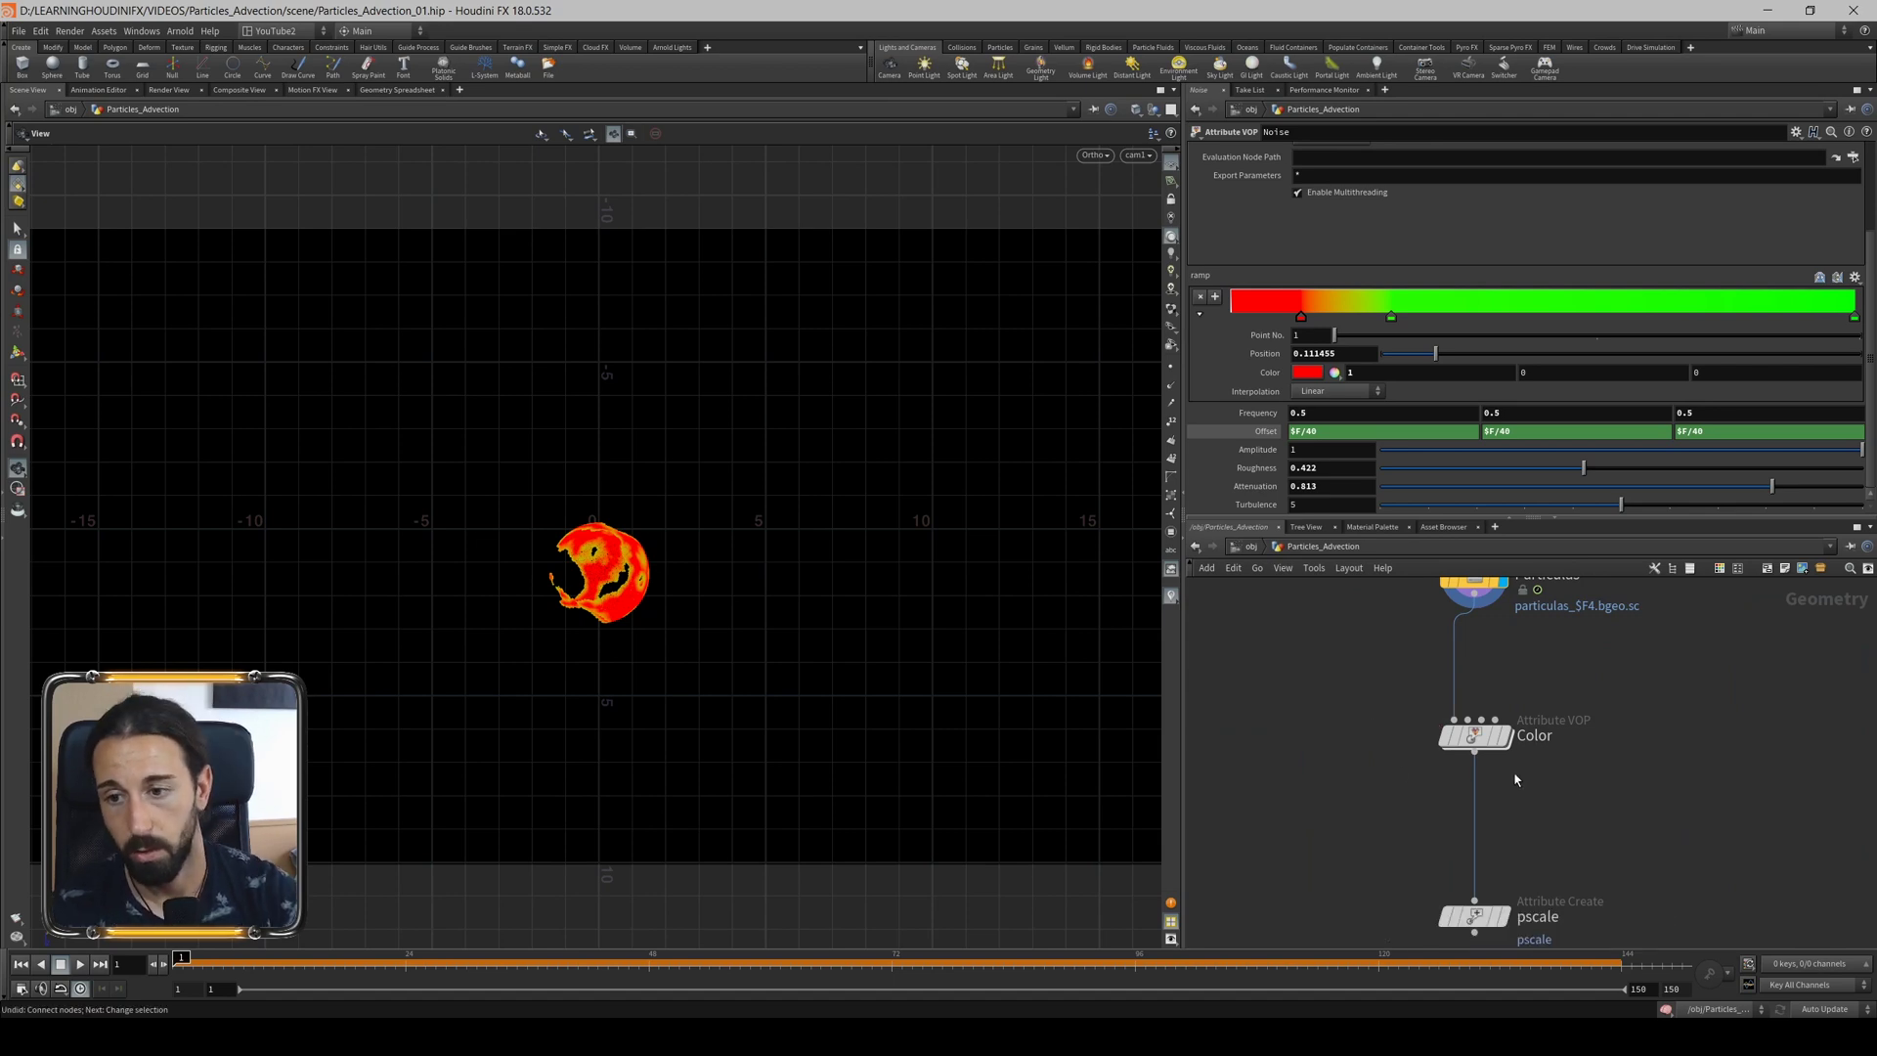
middle_click_drag(1580, 766, 1521, 769)
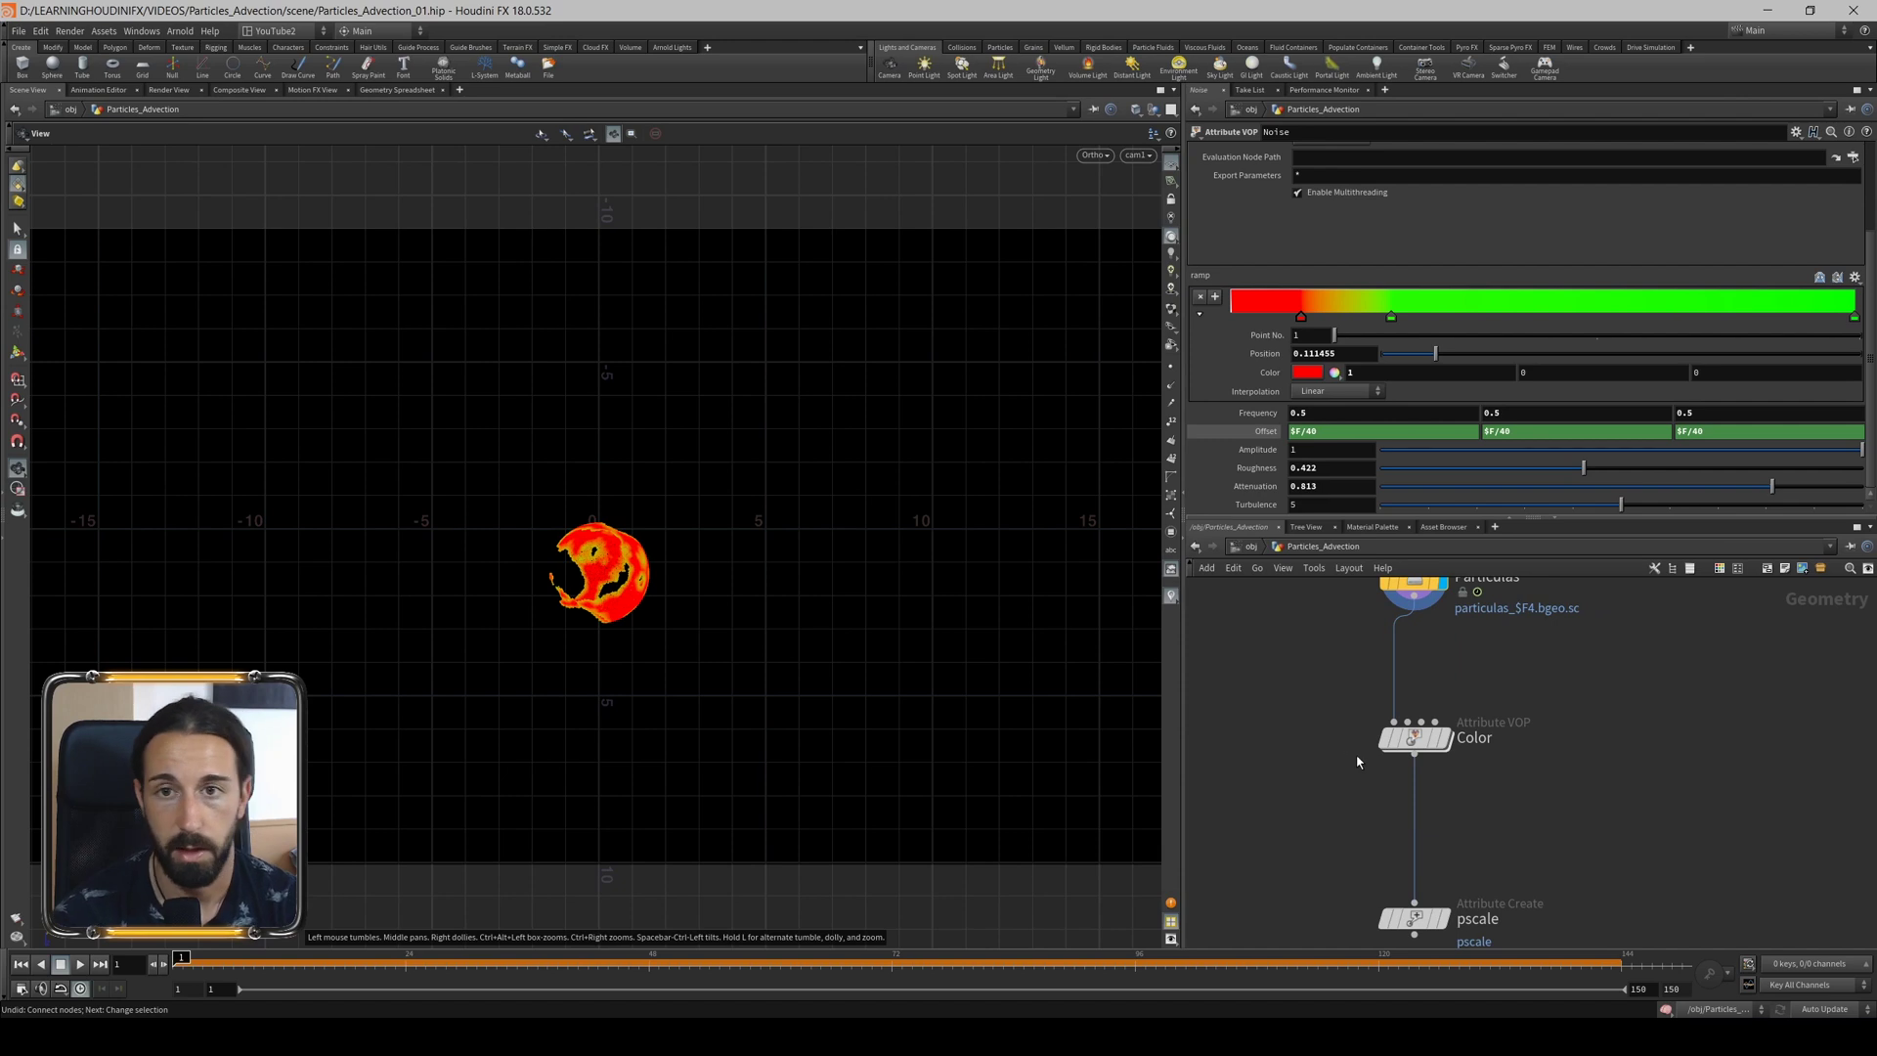
Inside the Color VOP, delete the unused fit1 node and auto-arrange the VEX nodes.
double_click(1417, 740)
scroll(1411, 733, "up", 5)
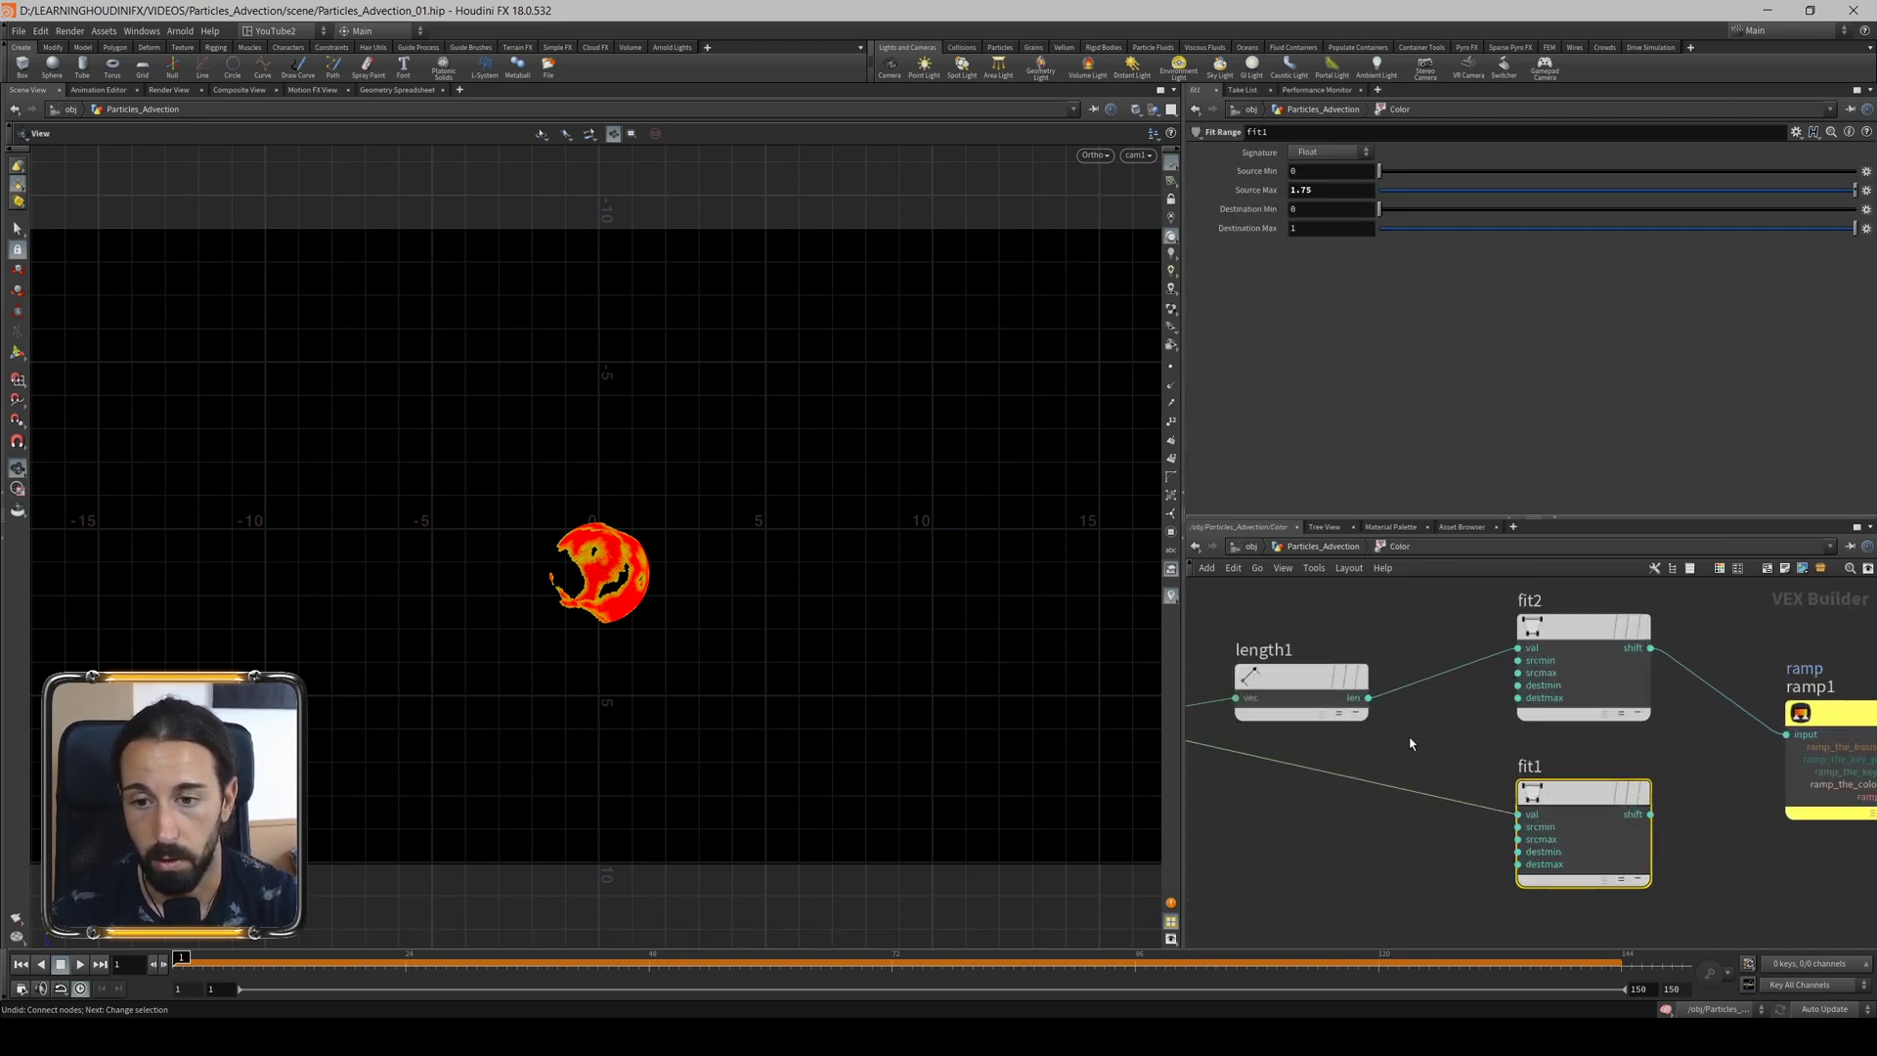
middle_click_drag(1408, 742, 1499, 775)
scroll(1501, 799, "down", 3)
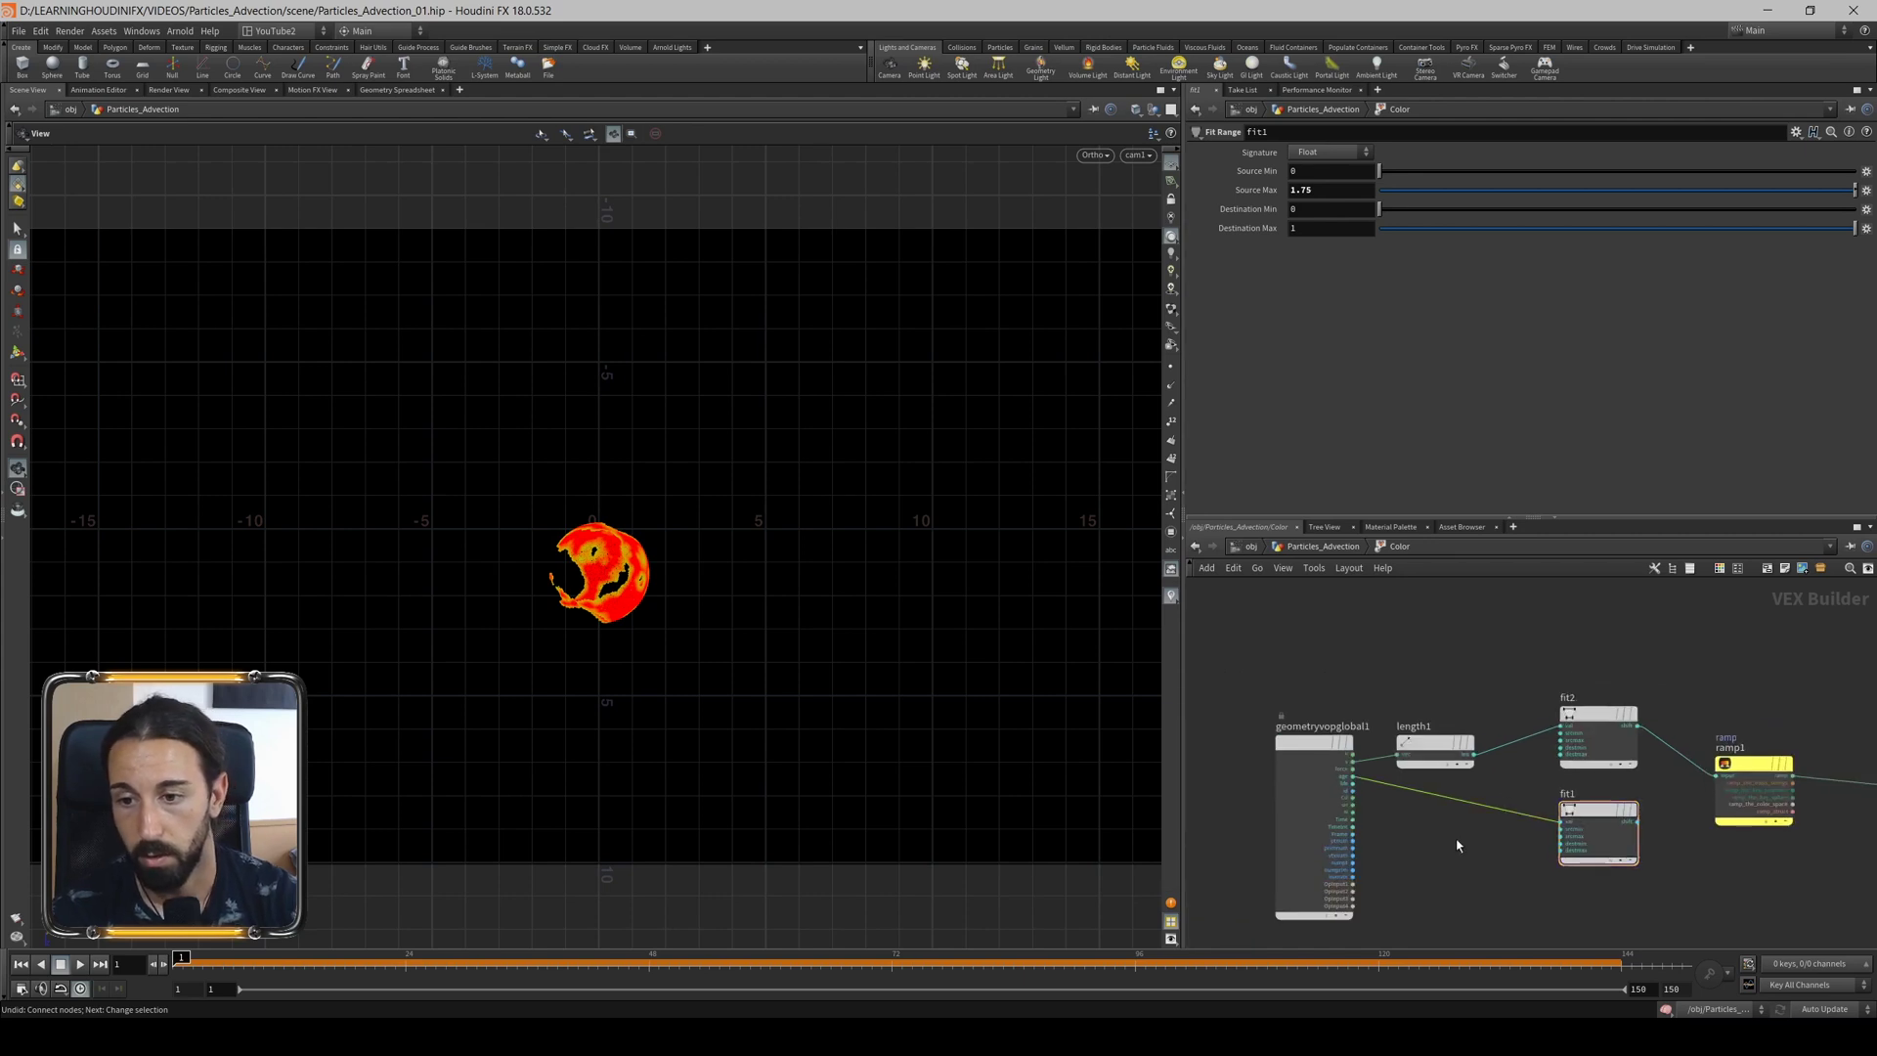
key("Delete")
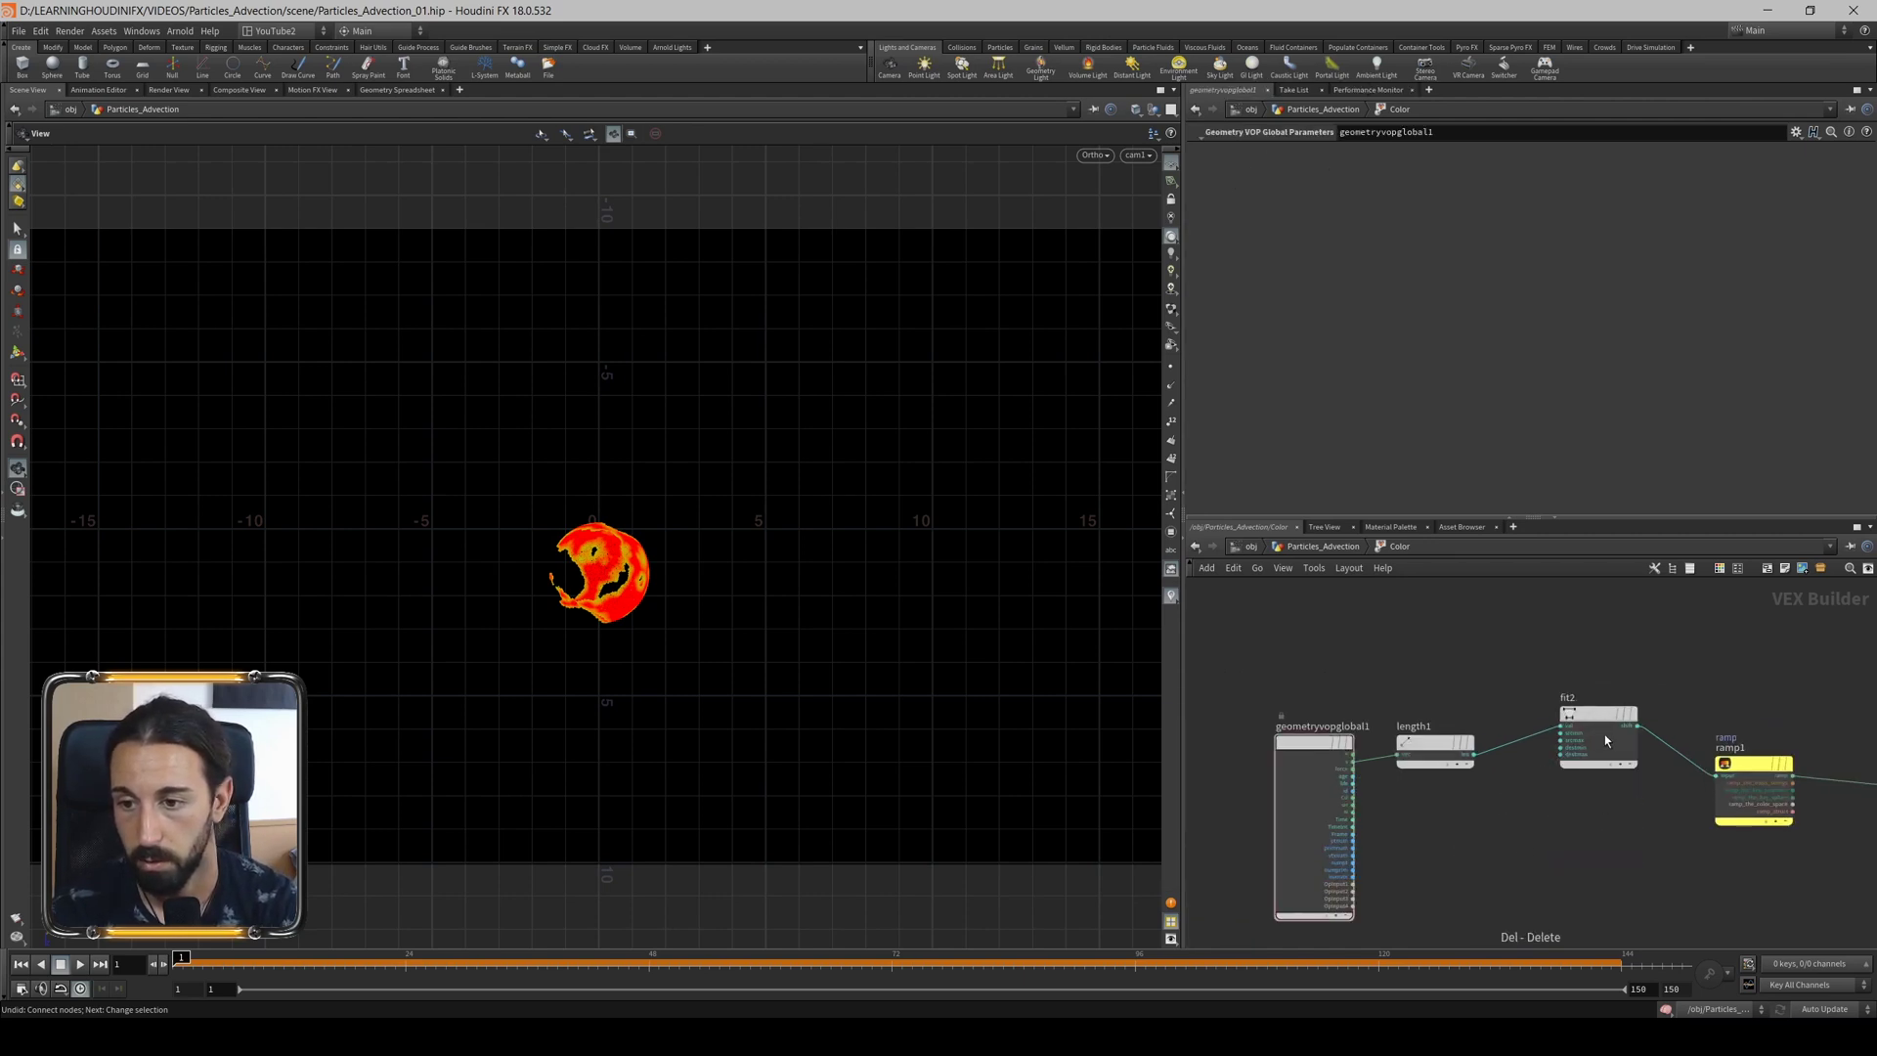
key("l")
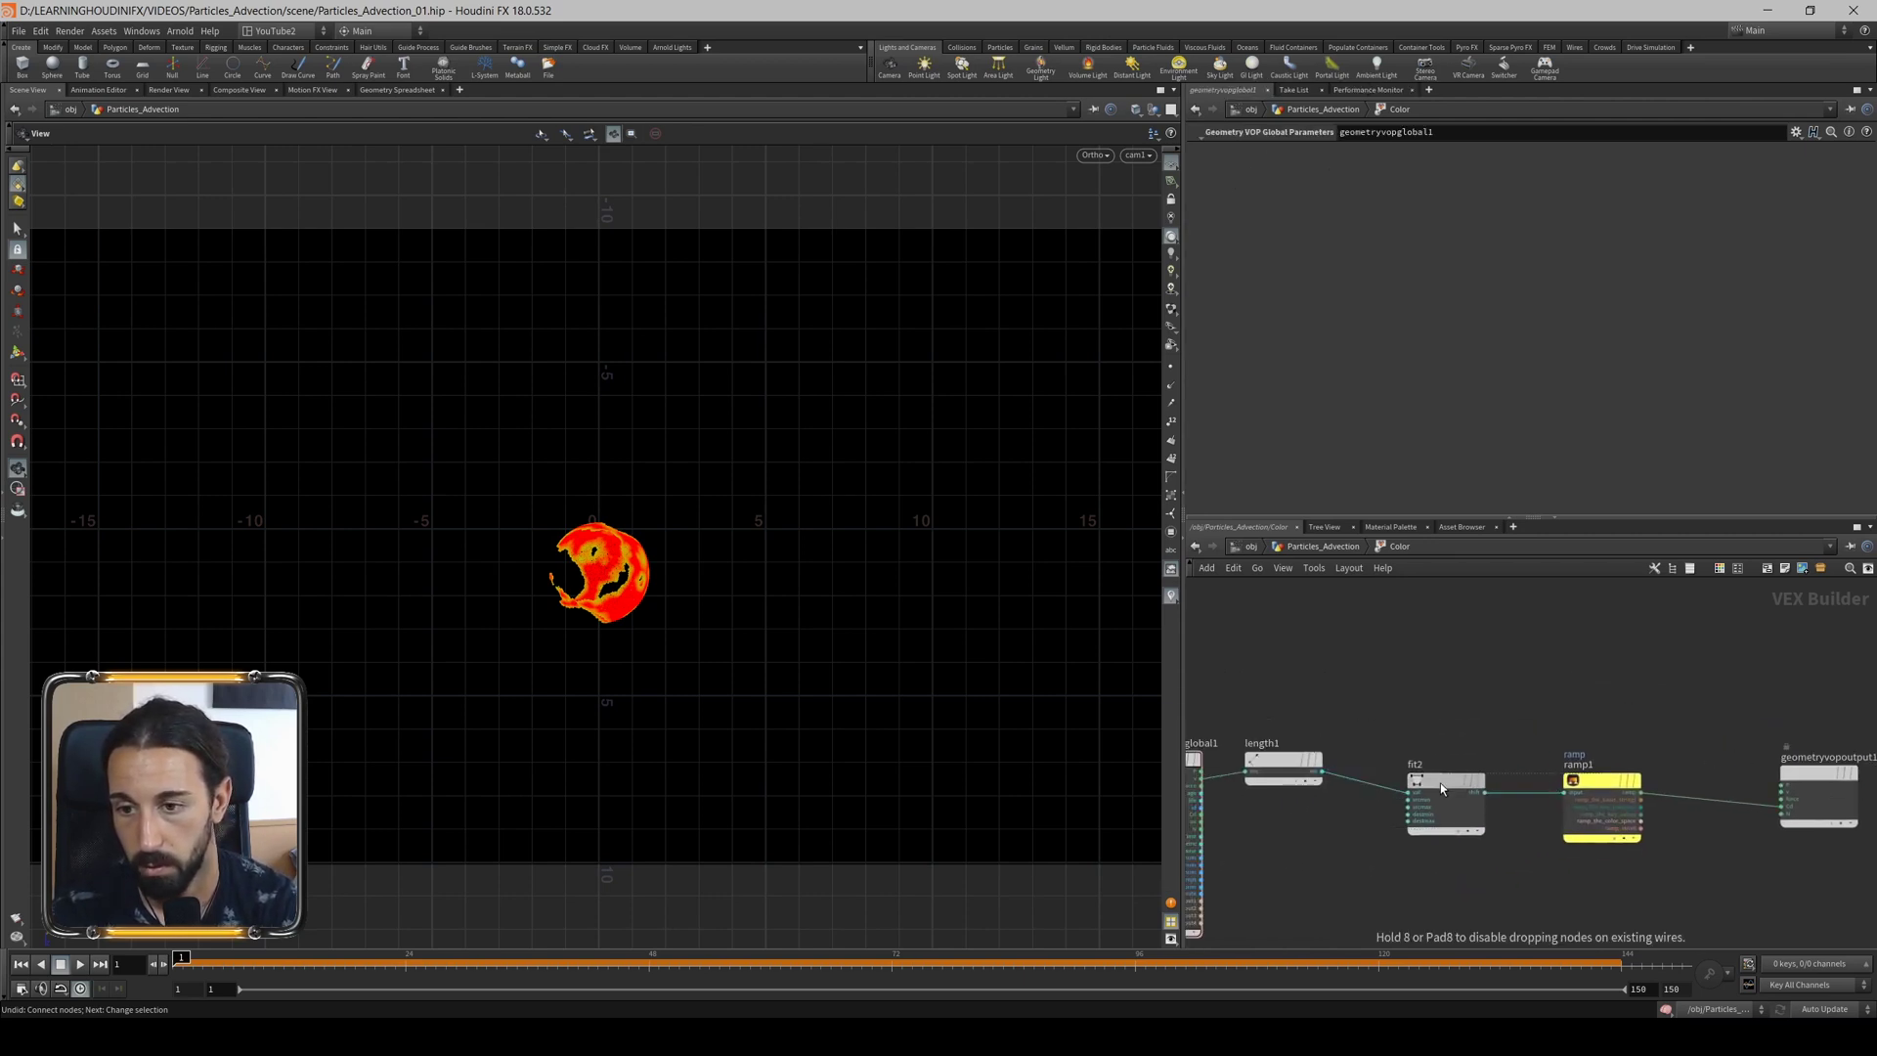
scroll(1300, 779, "up", 3)
scroll(1300, 743, "up", 2)
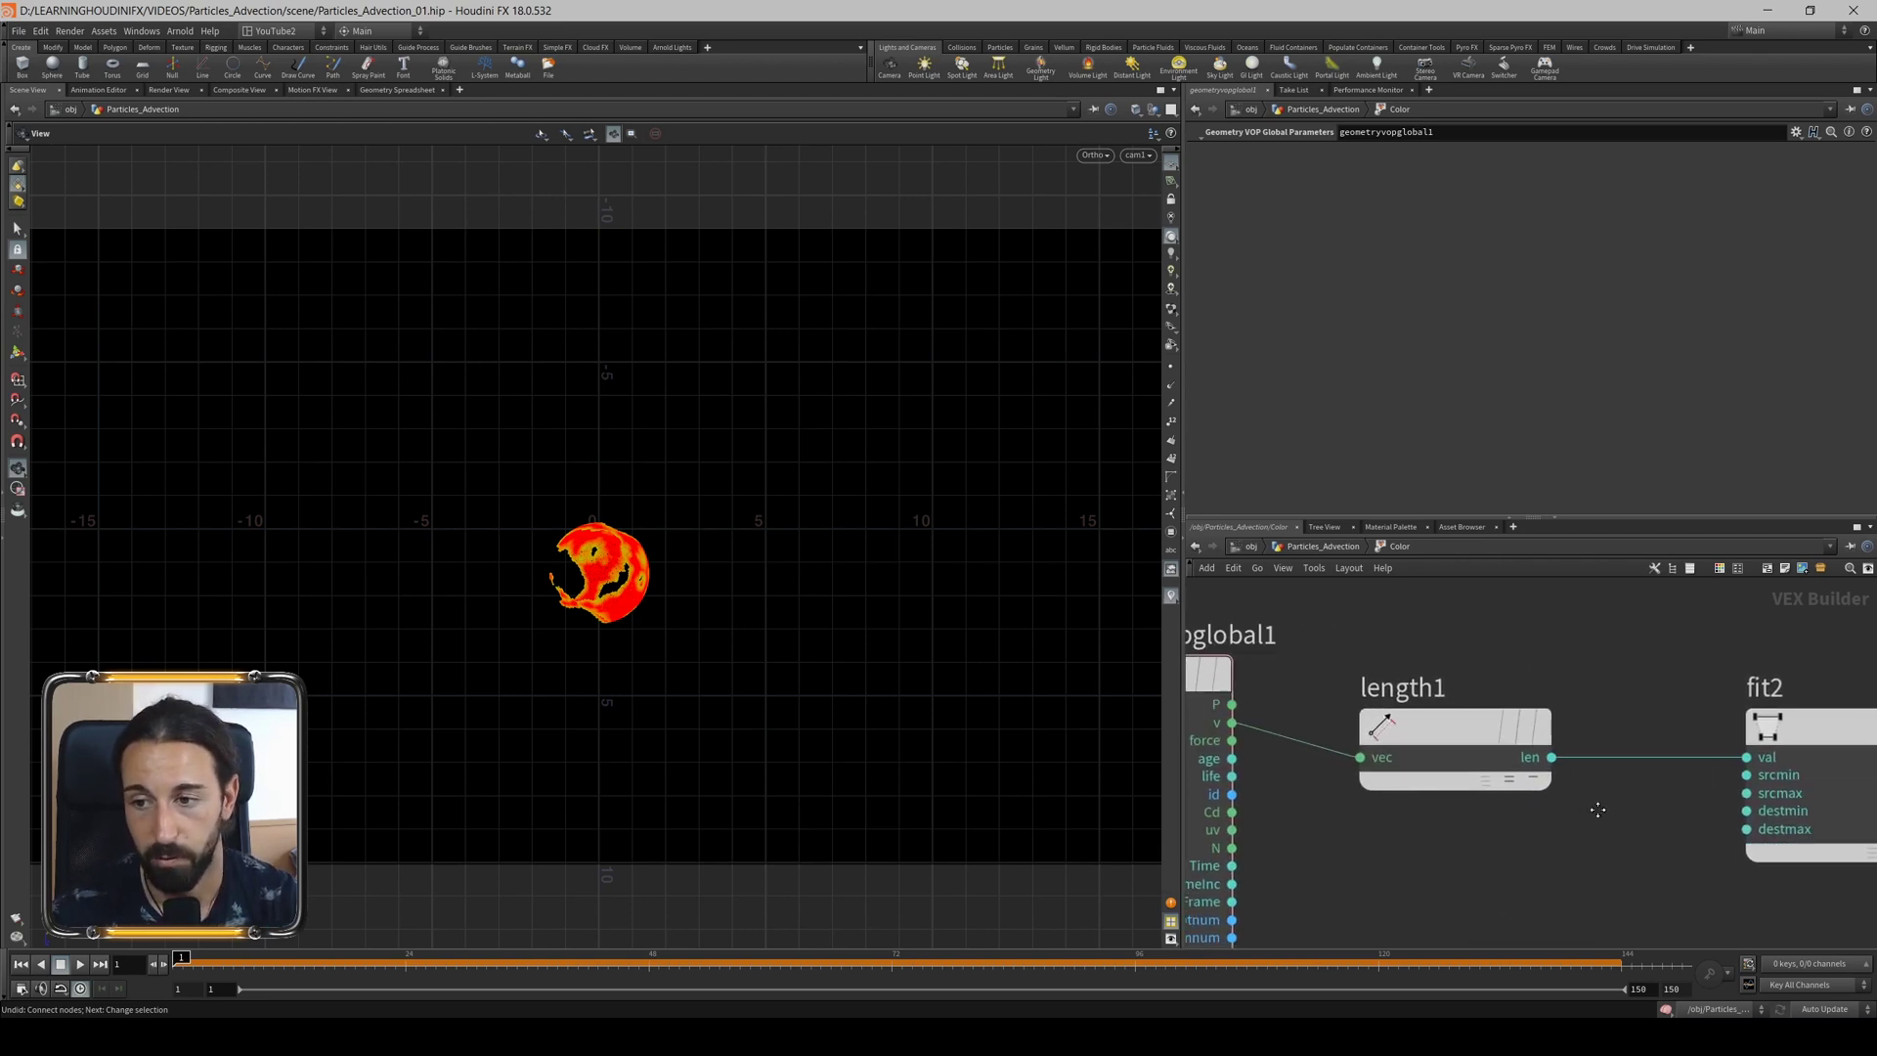
middle_click_drag(1663, 760, 1523, 795)
mouse_move(1804, 727)
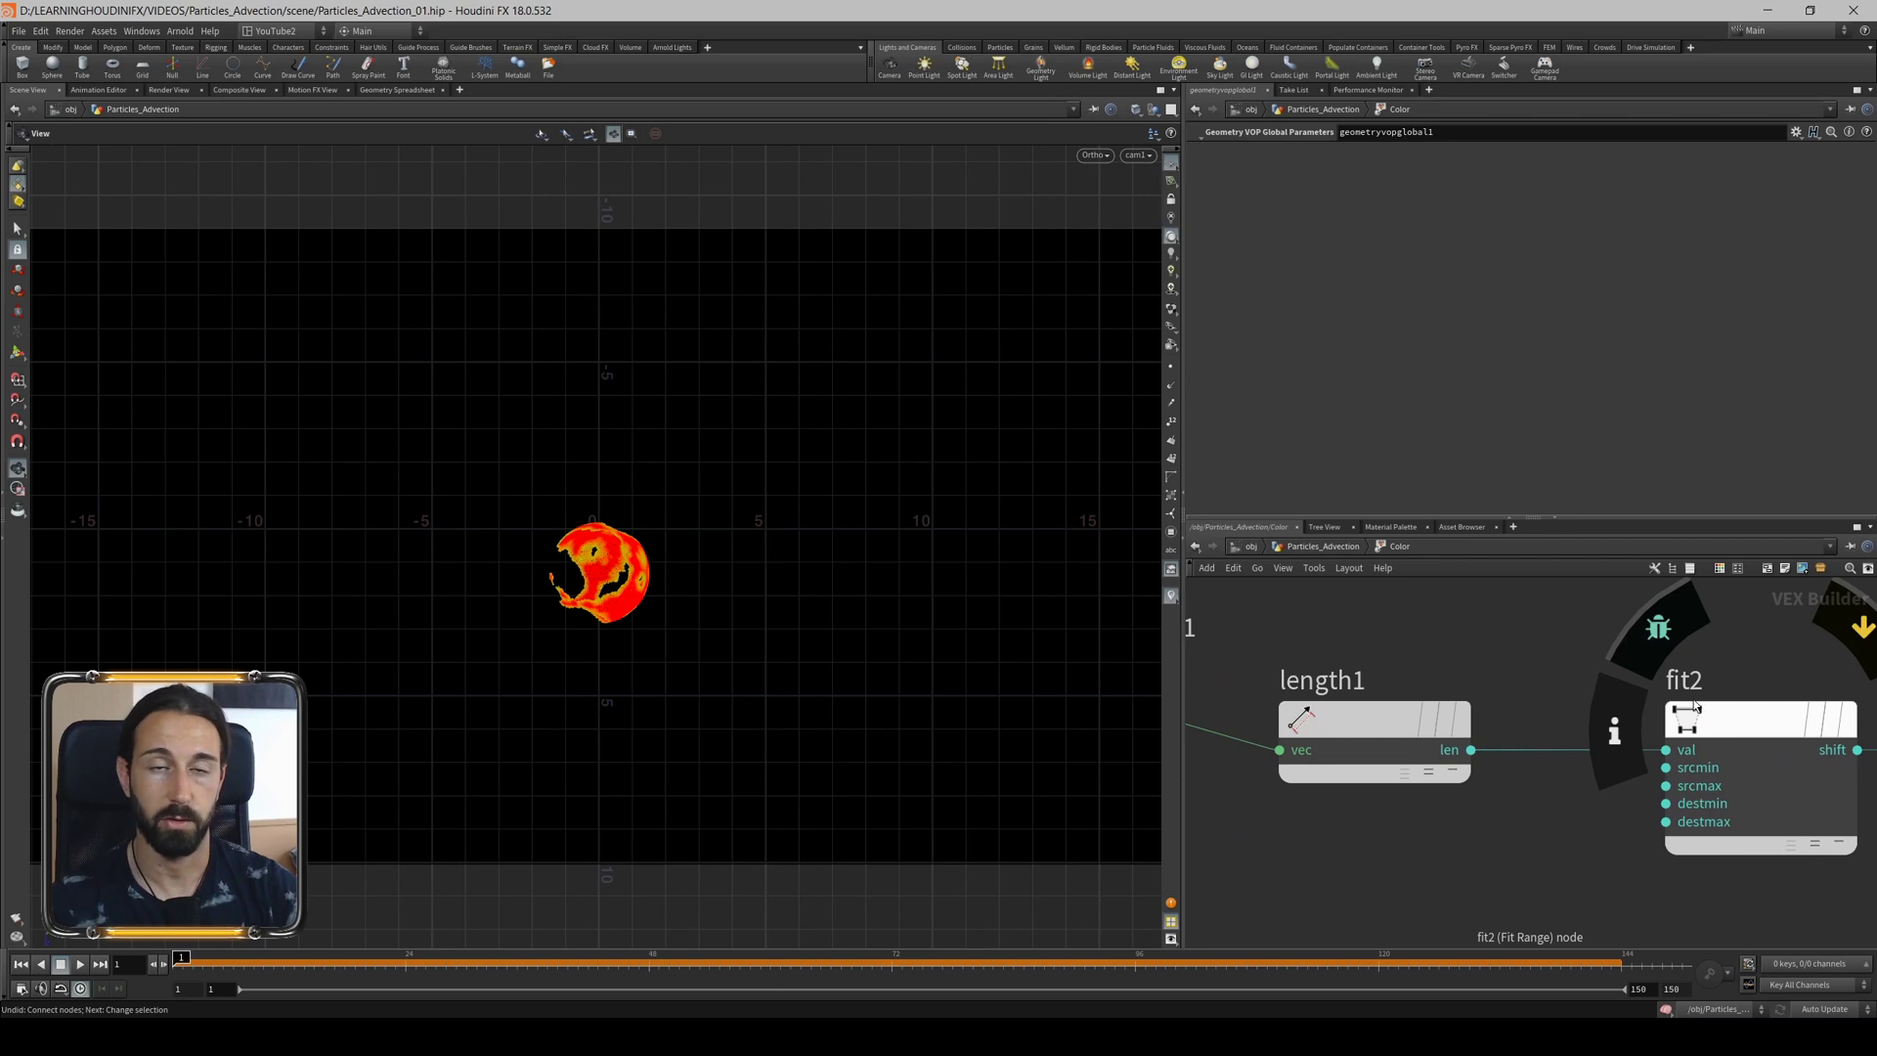
middle_click_drag(1481, 638, 1663, 646)
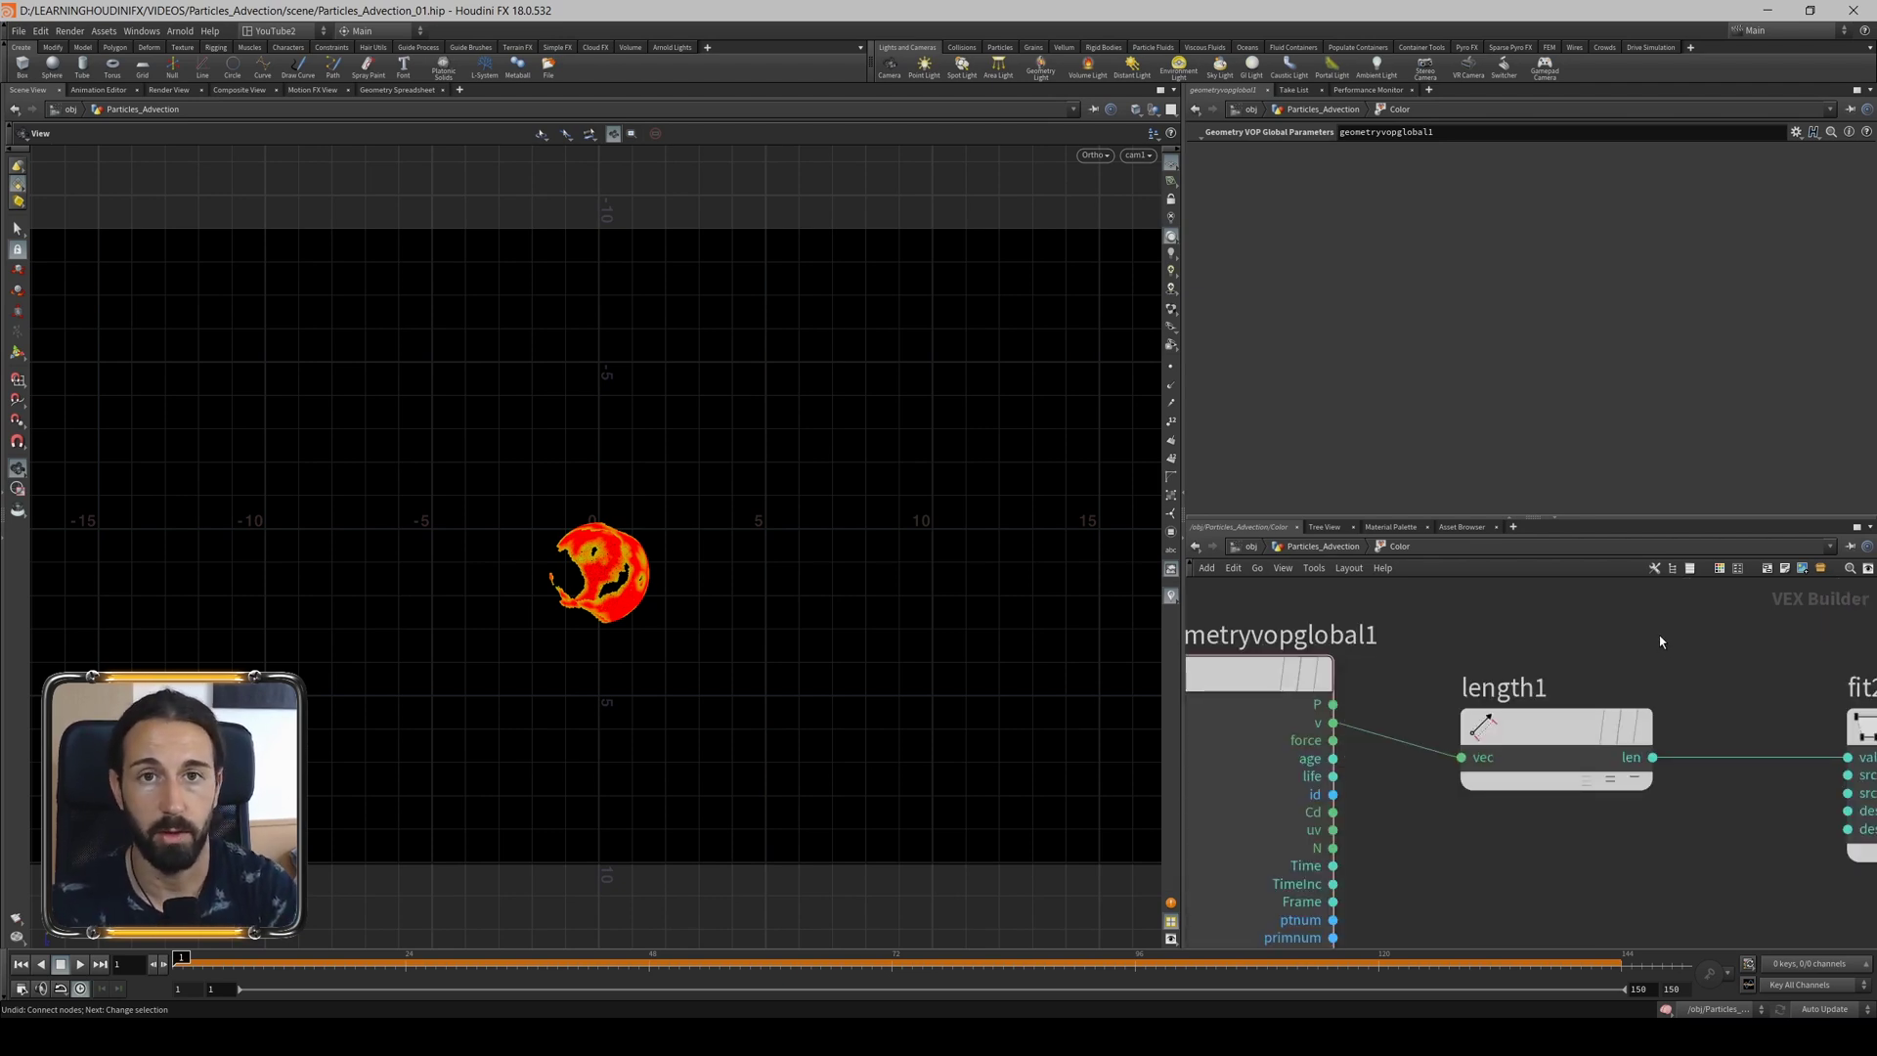
Review length1, the fit2 range 0–8 to 0–1, and ramp1's purple-to-cyan colours.
left_click(1557, 730)
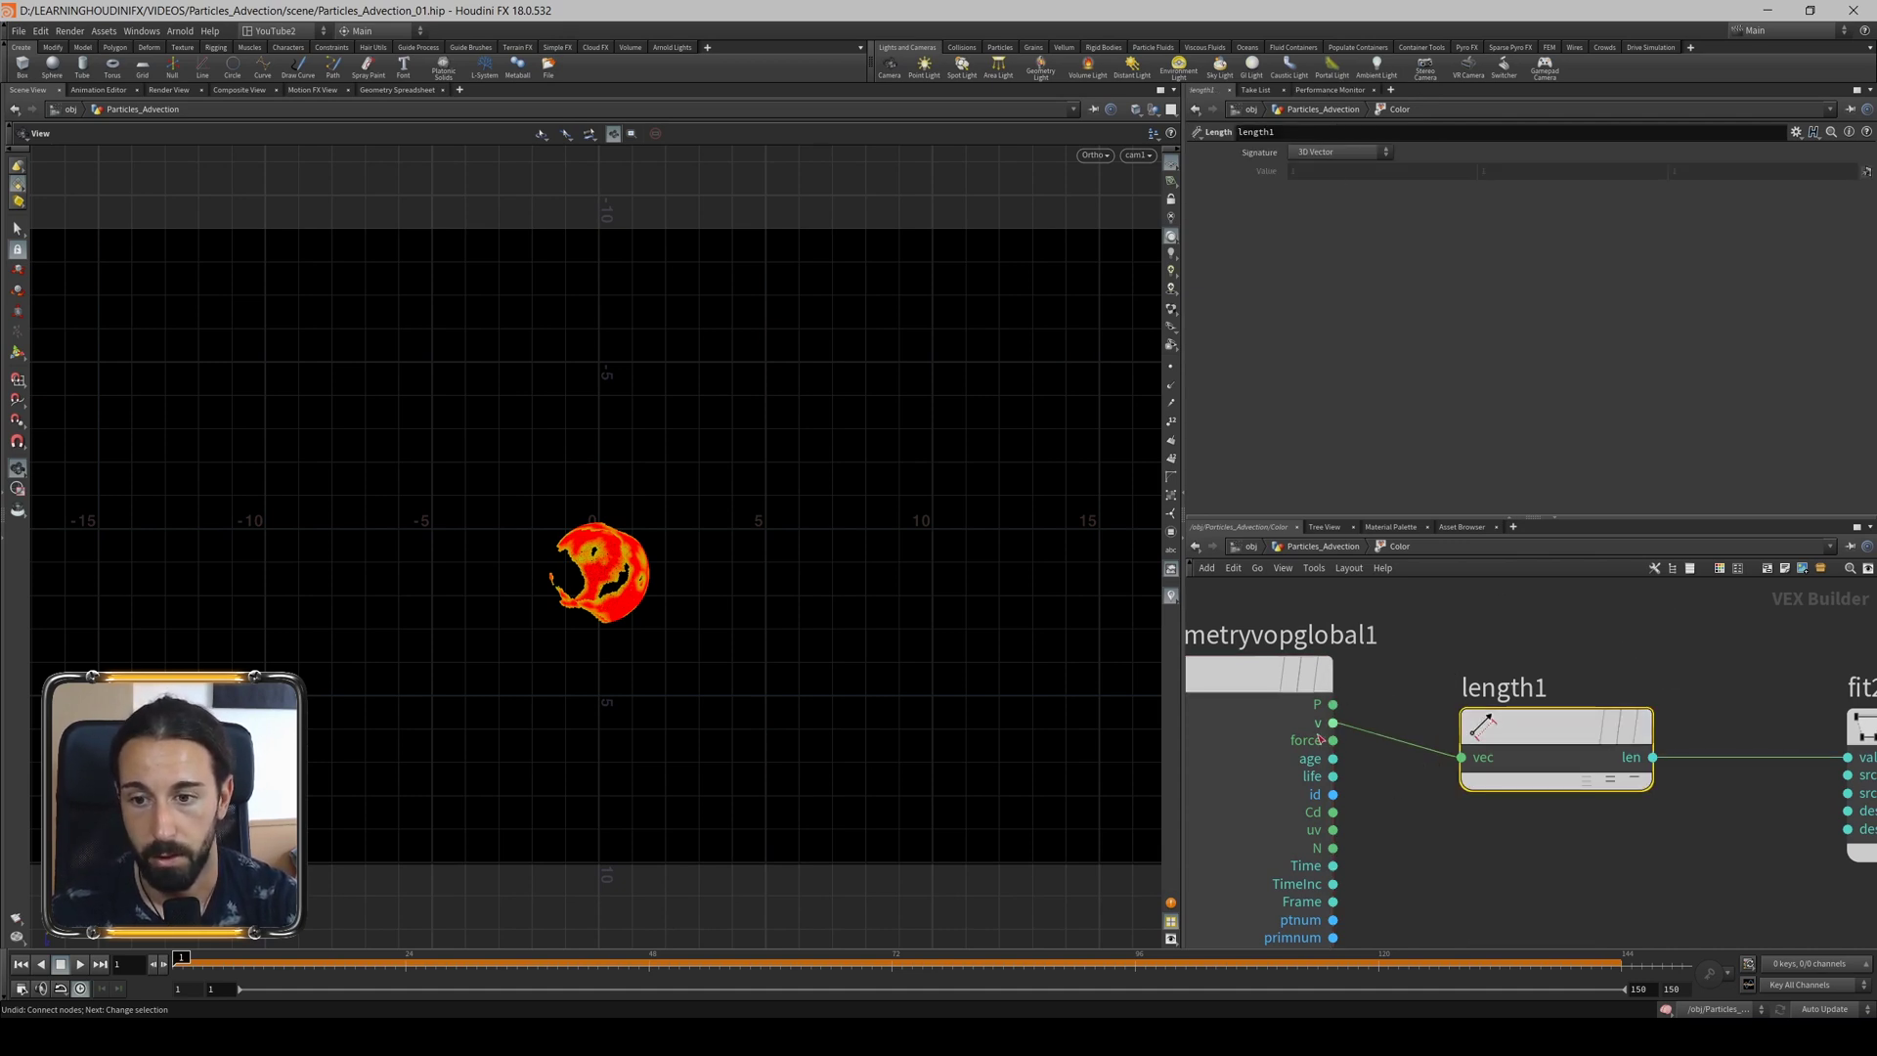
scroll(1425, 791, "up", 2)
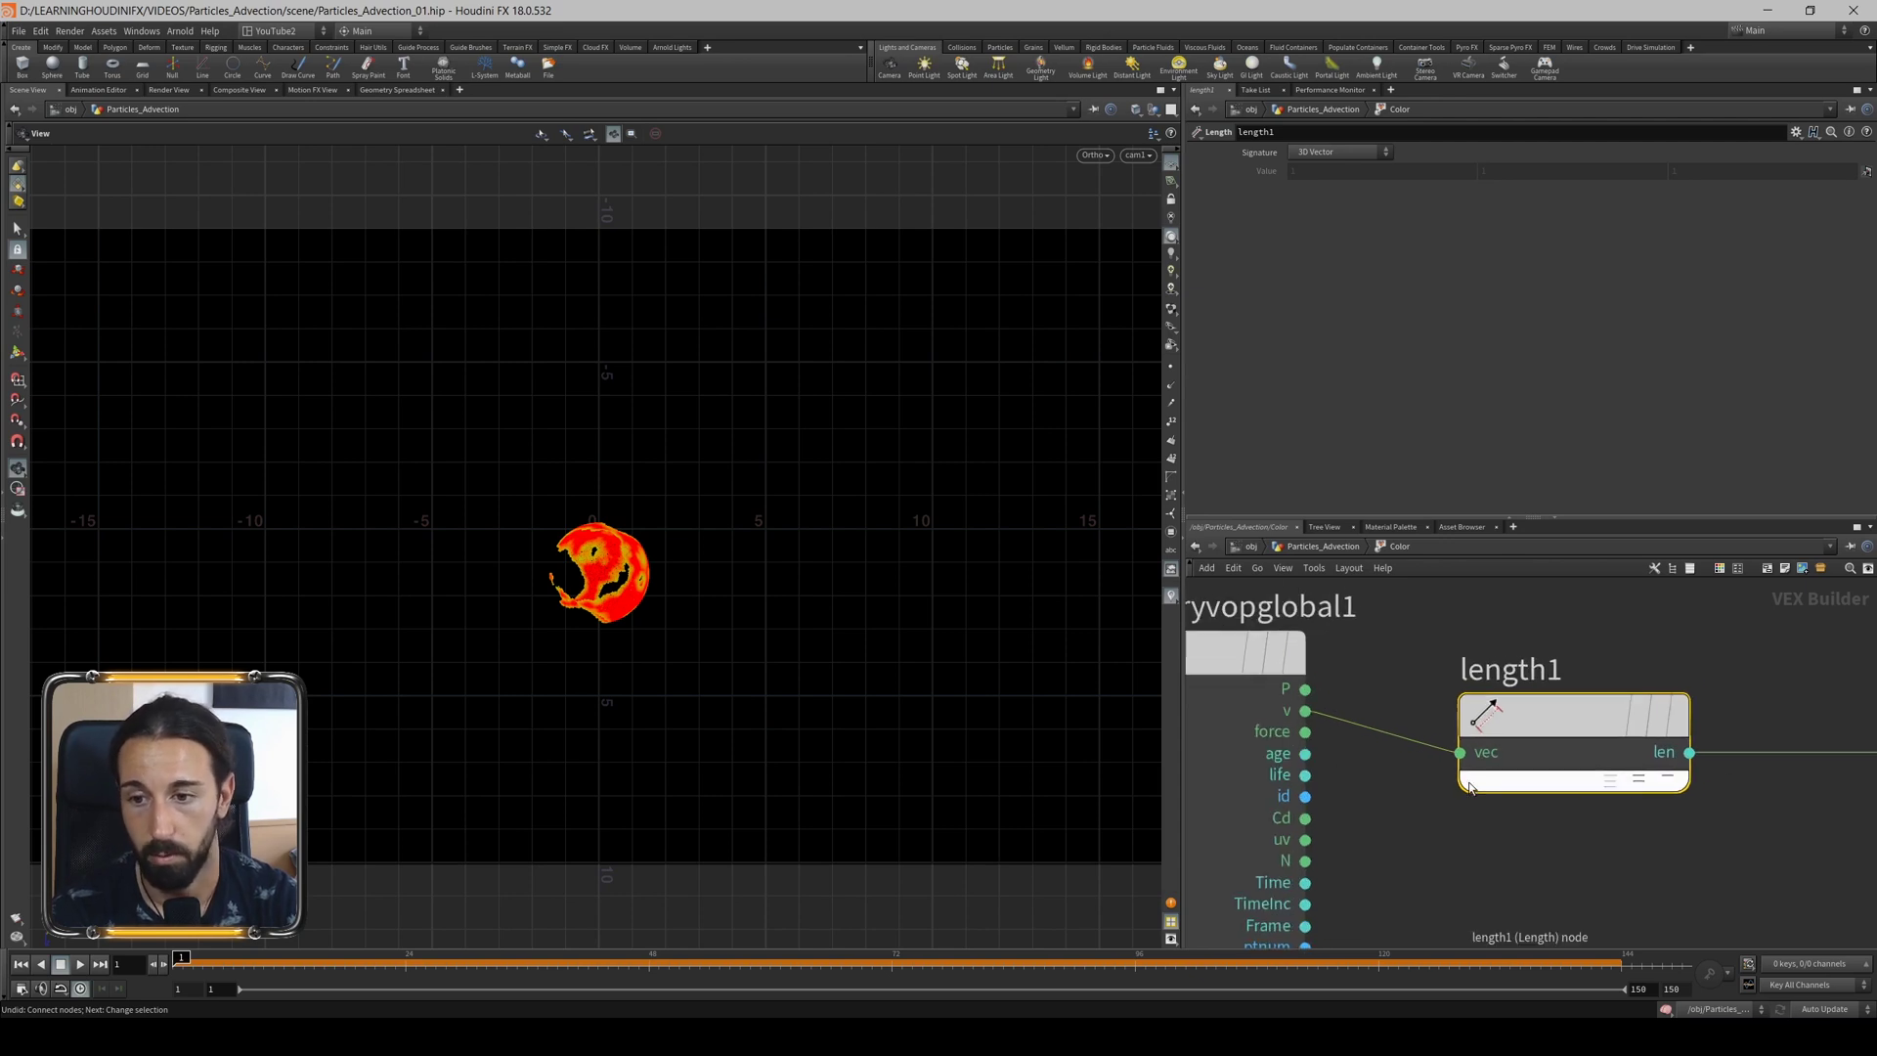
middle_click_drag(1646, 809, 1400, 763)
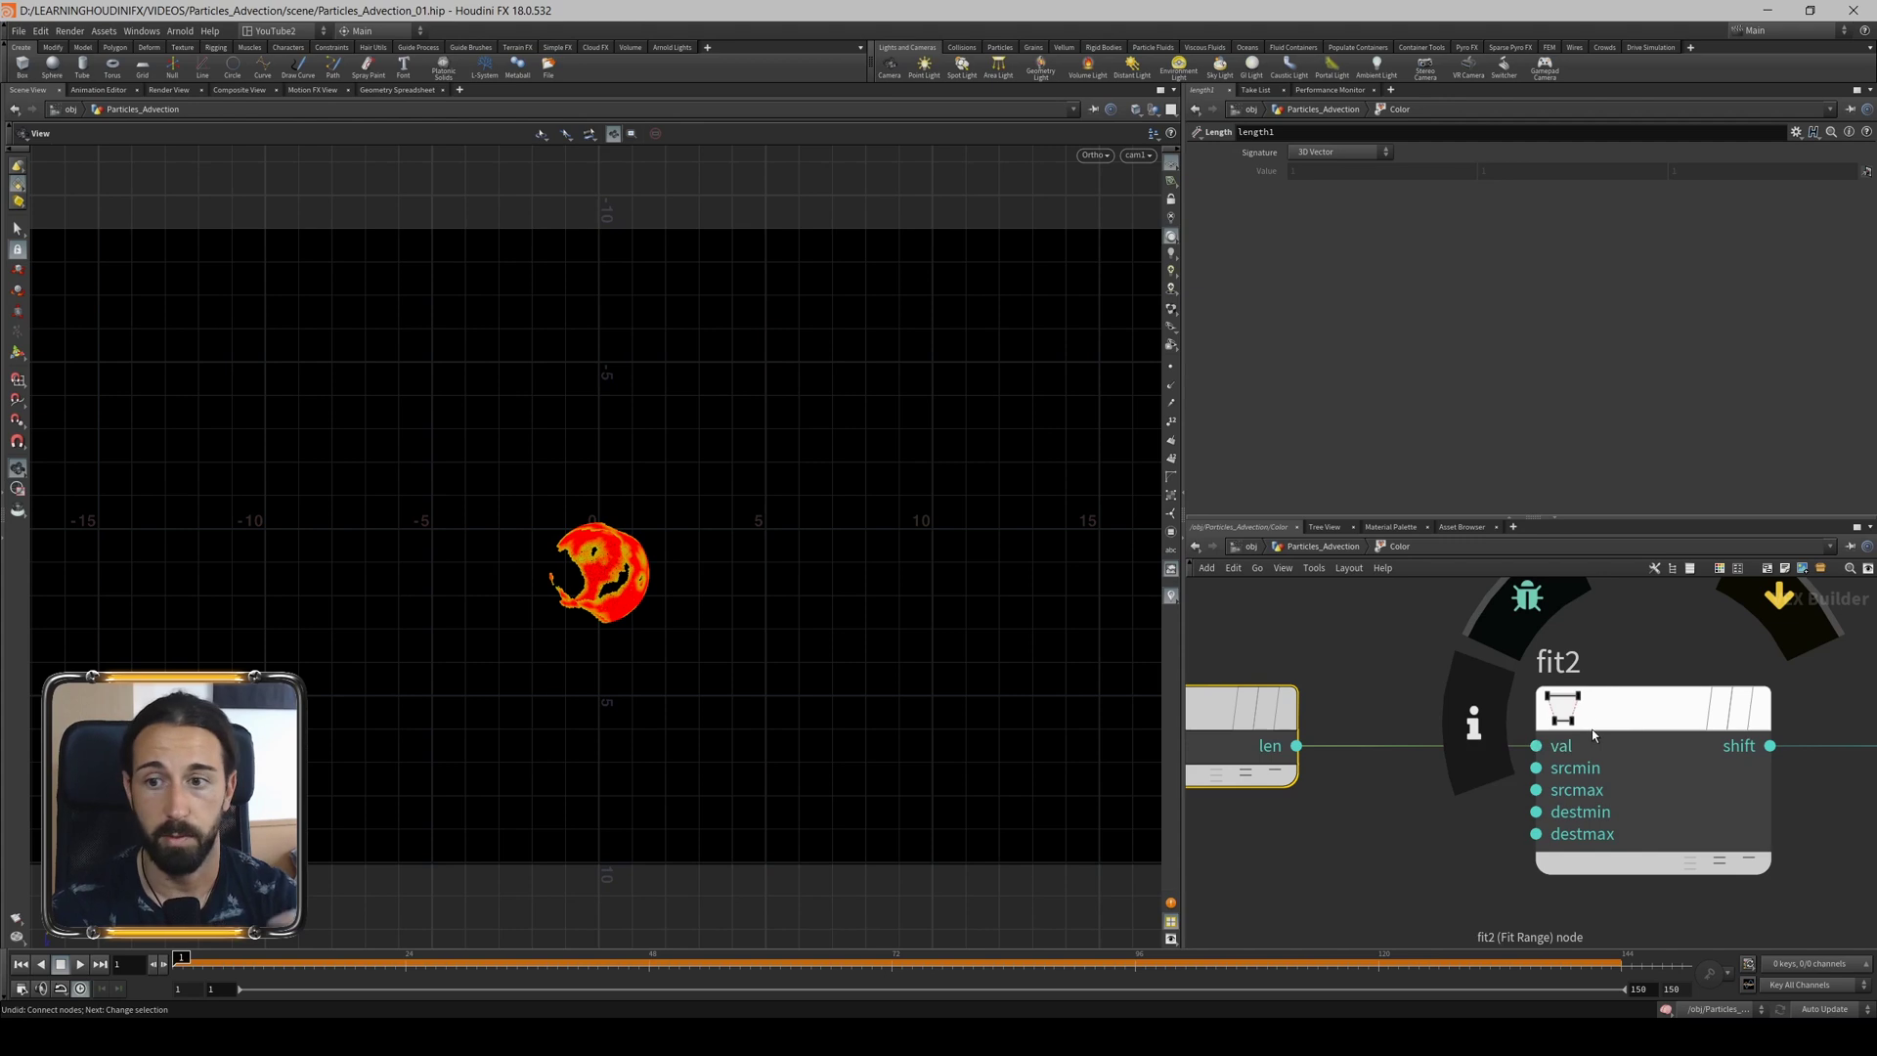
left_click(1613, 708)
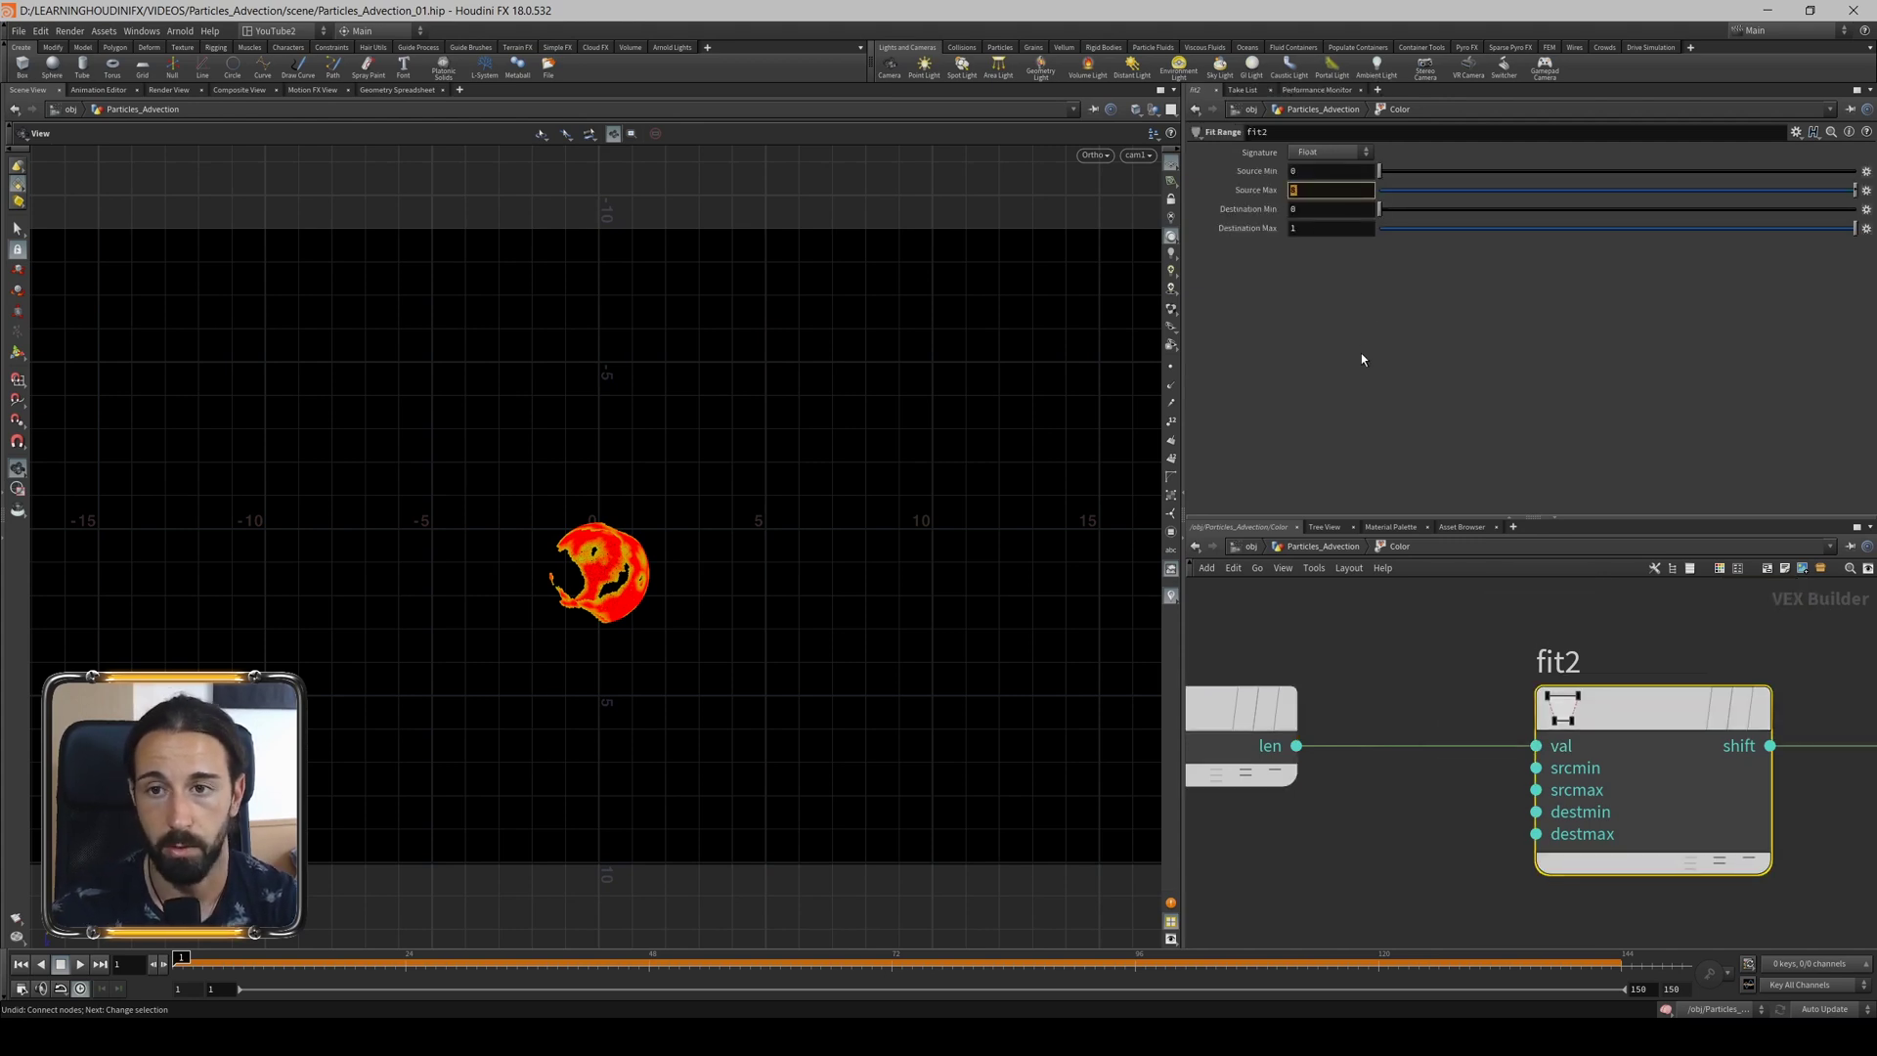
scroll(1411, 687, "down", 4)
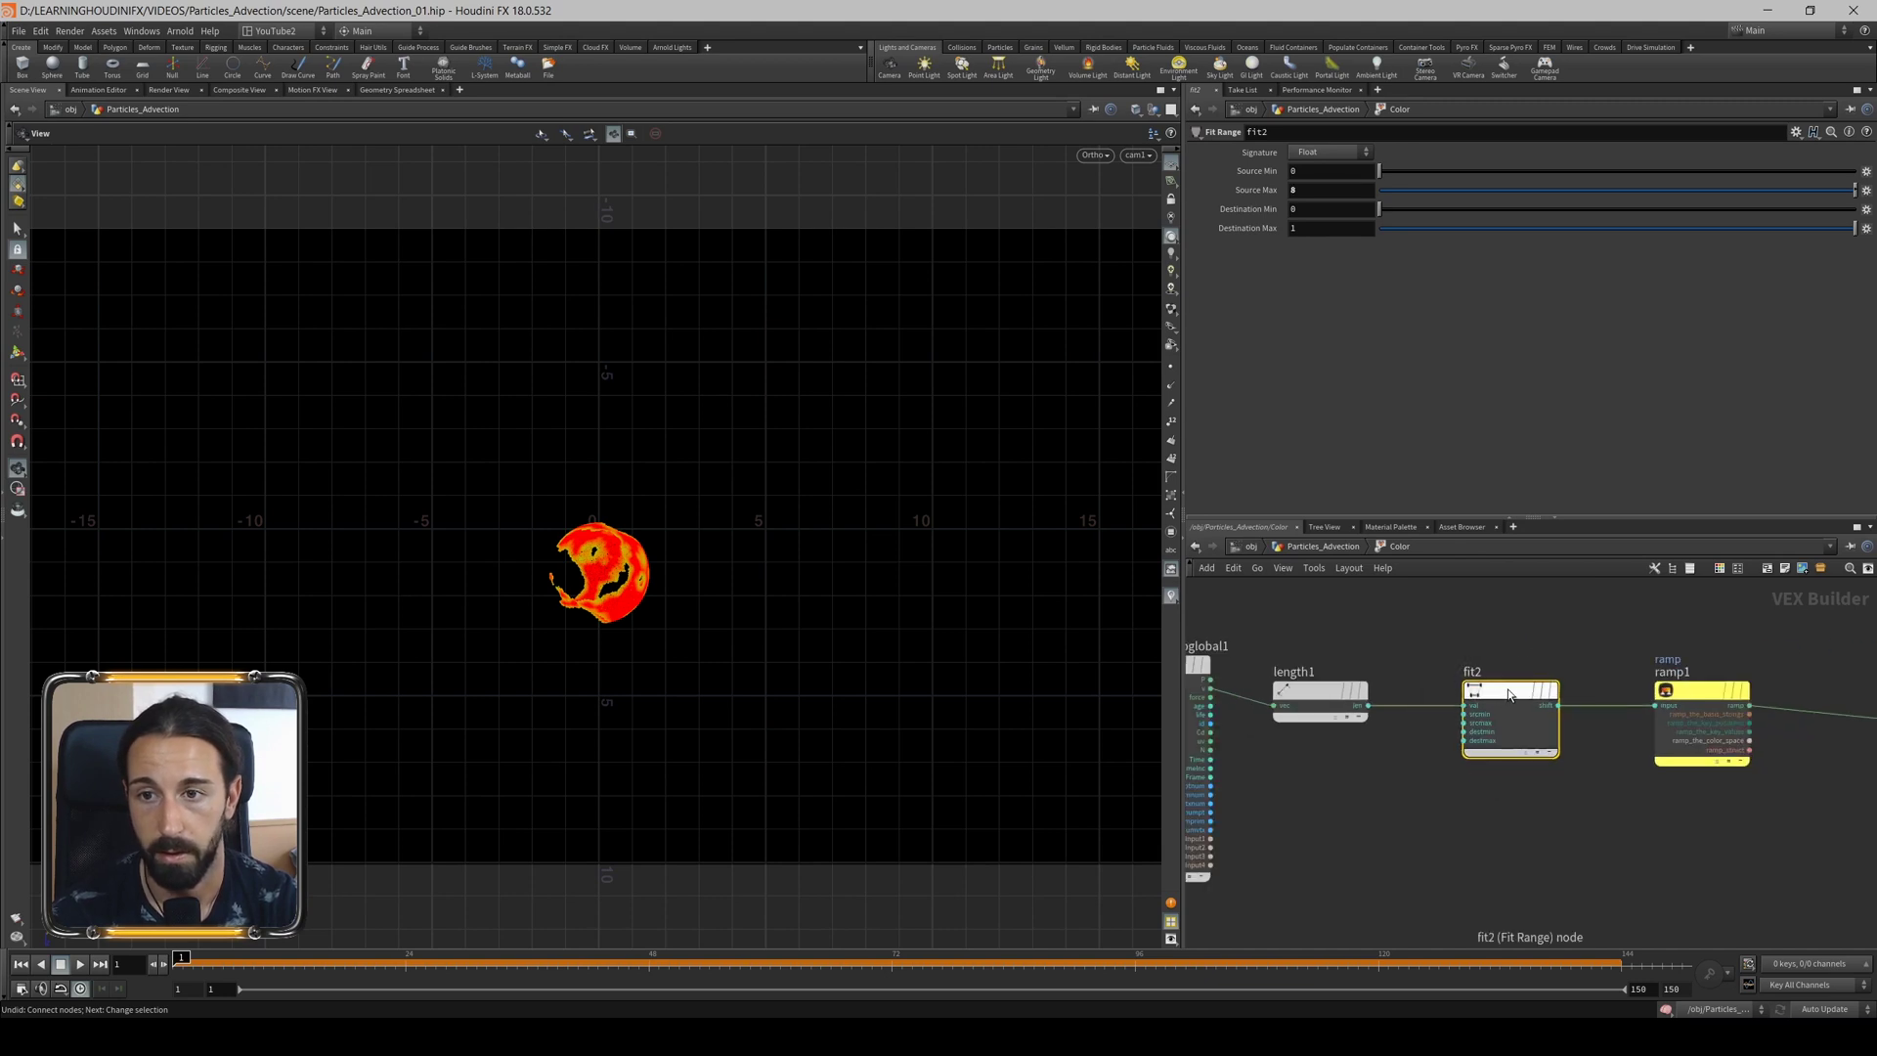
middle_click_drag(1689, 795, 1522, 810)
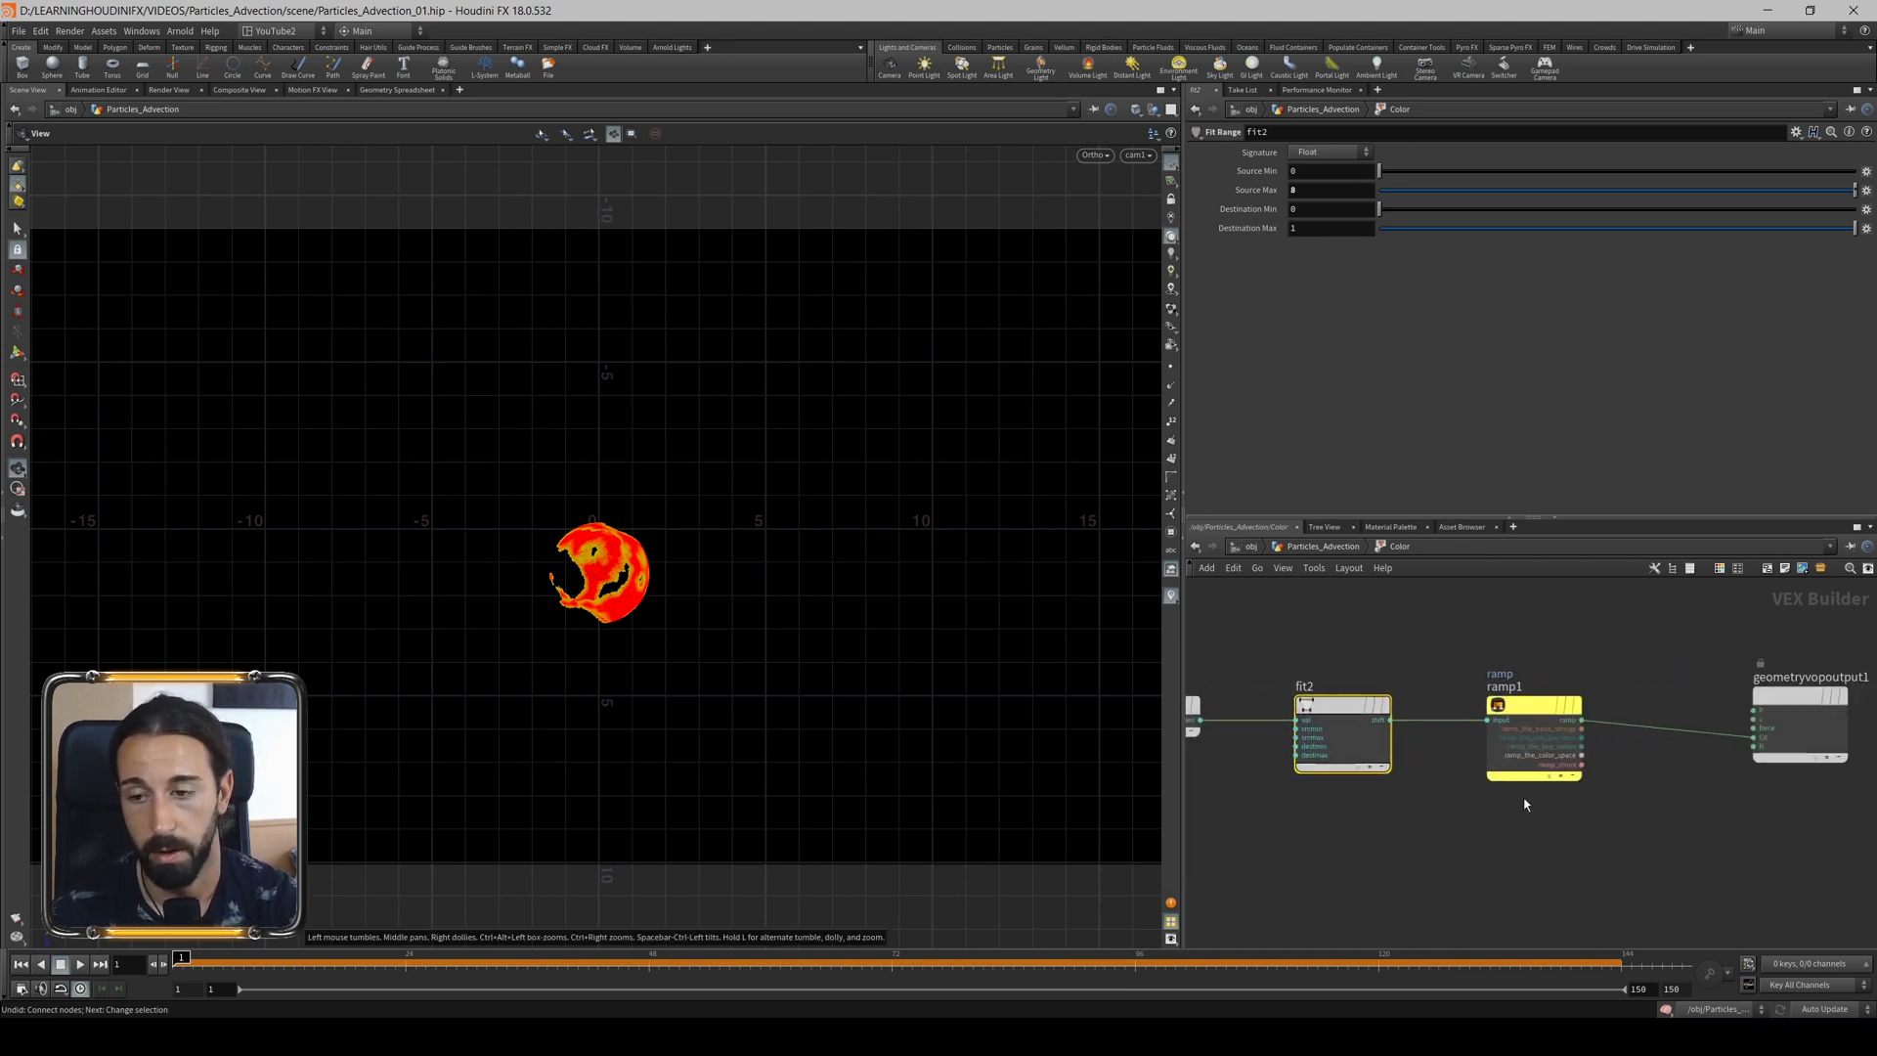
left_click(1516, 707)
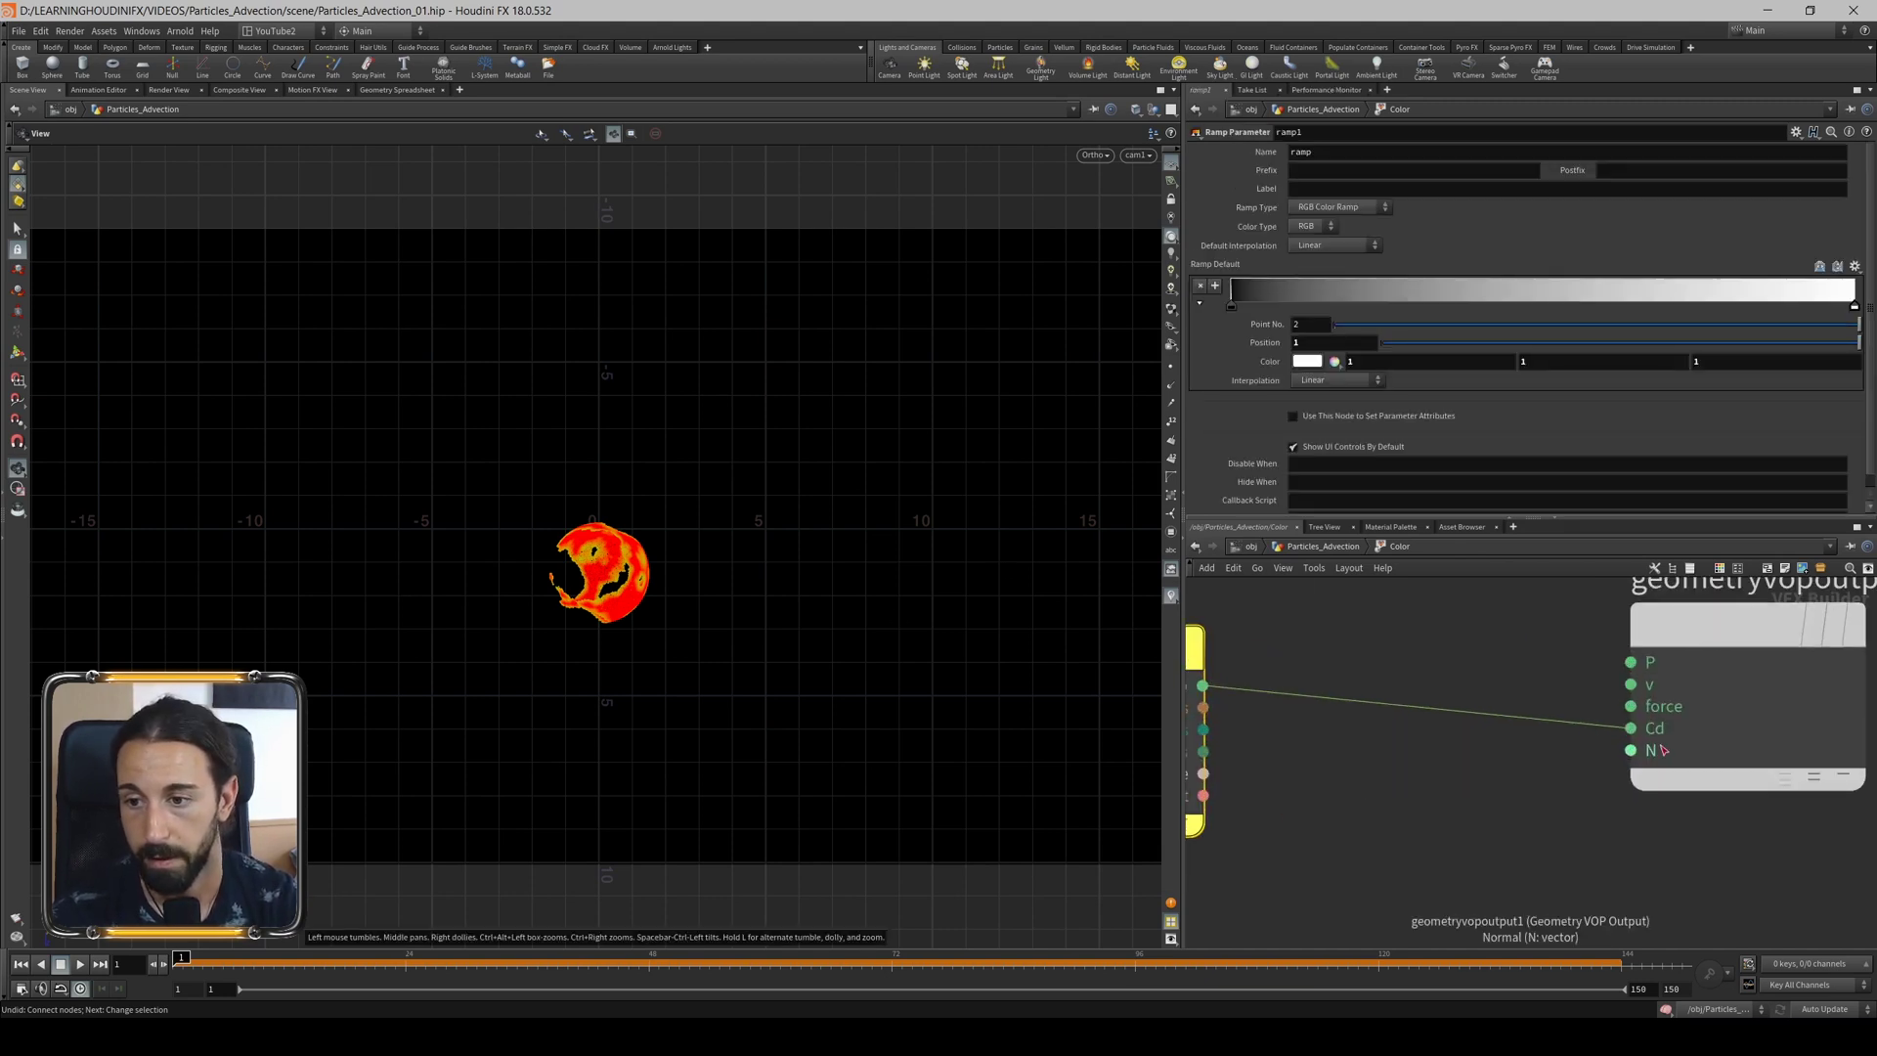
Recook the purple-to-cyan ramp colouring and check the particles at frame 65.
key("u")
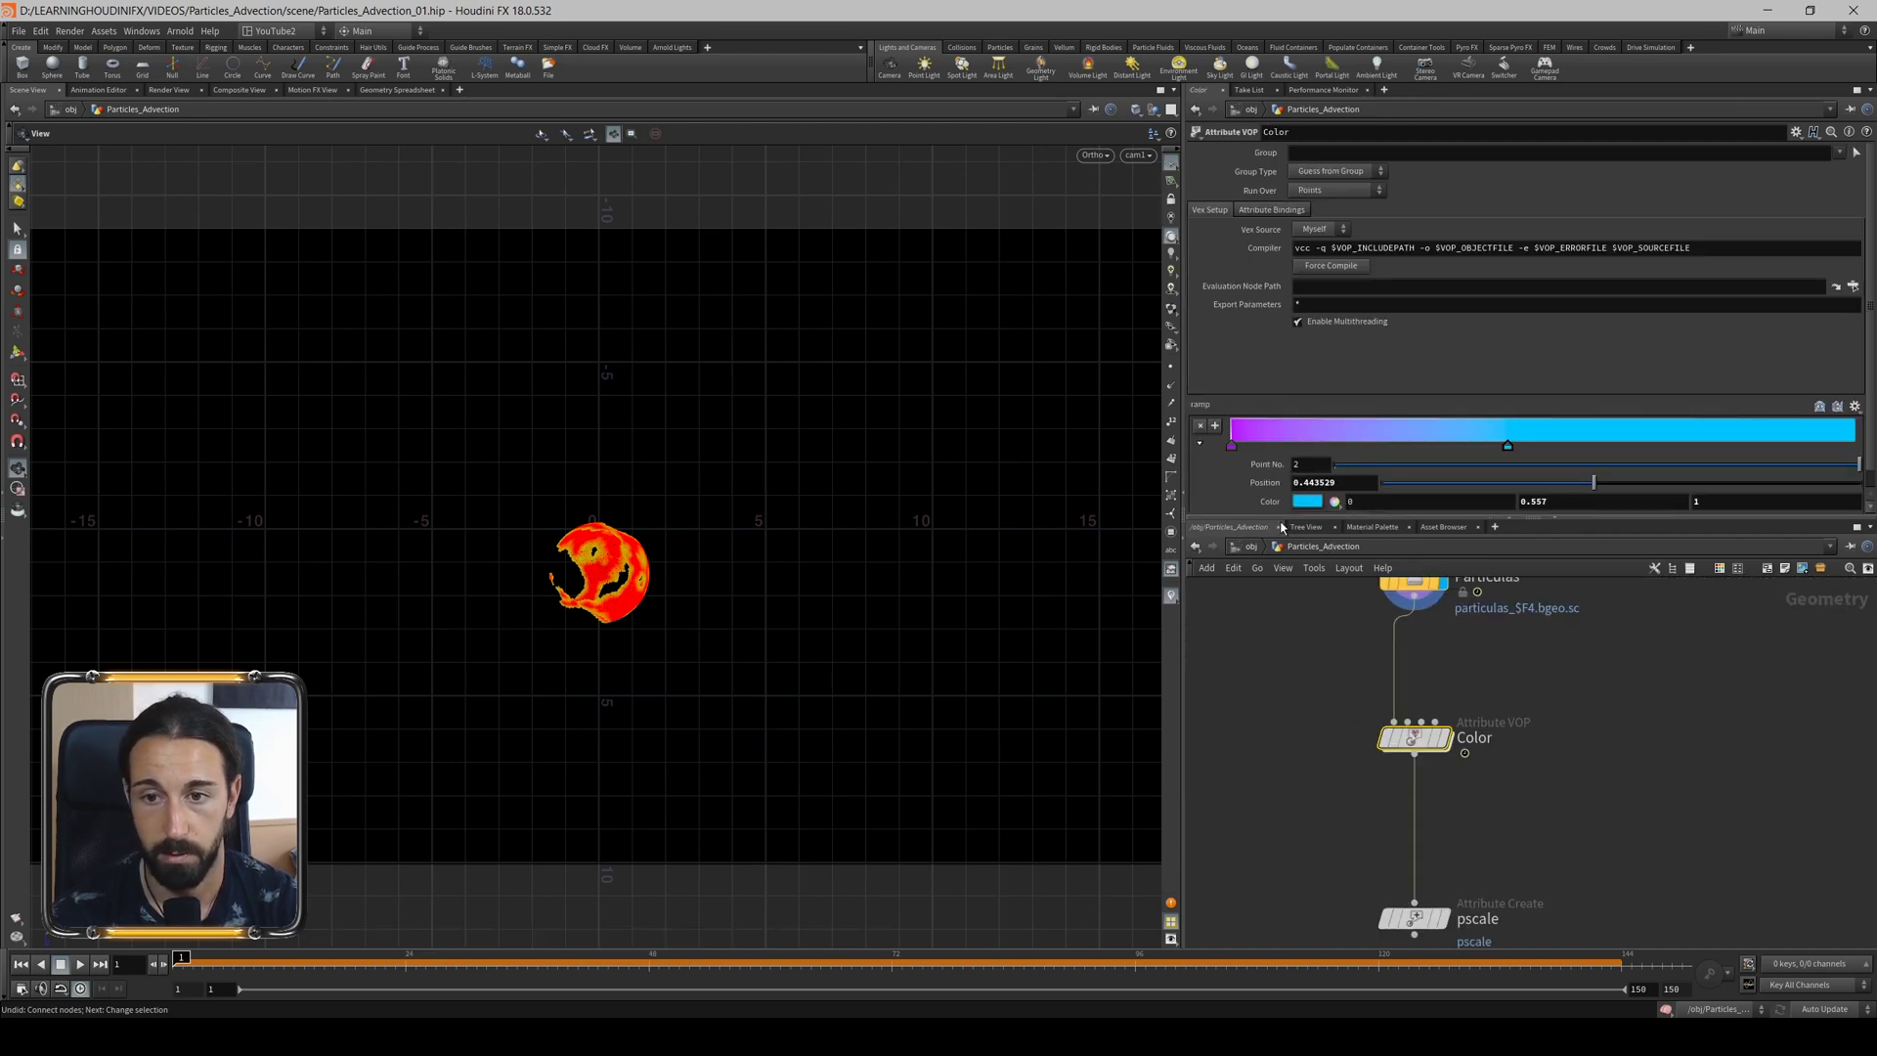
left_click_drag(1282, 521, 1282, 567)
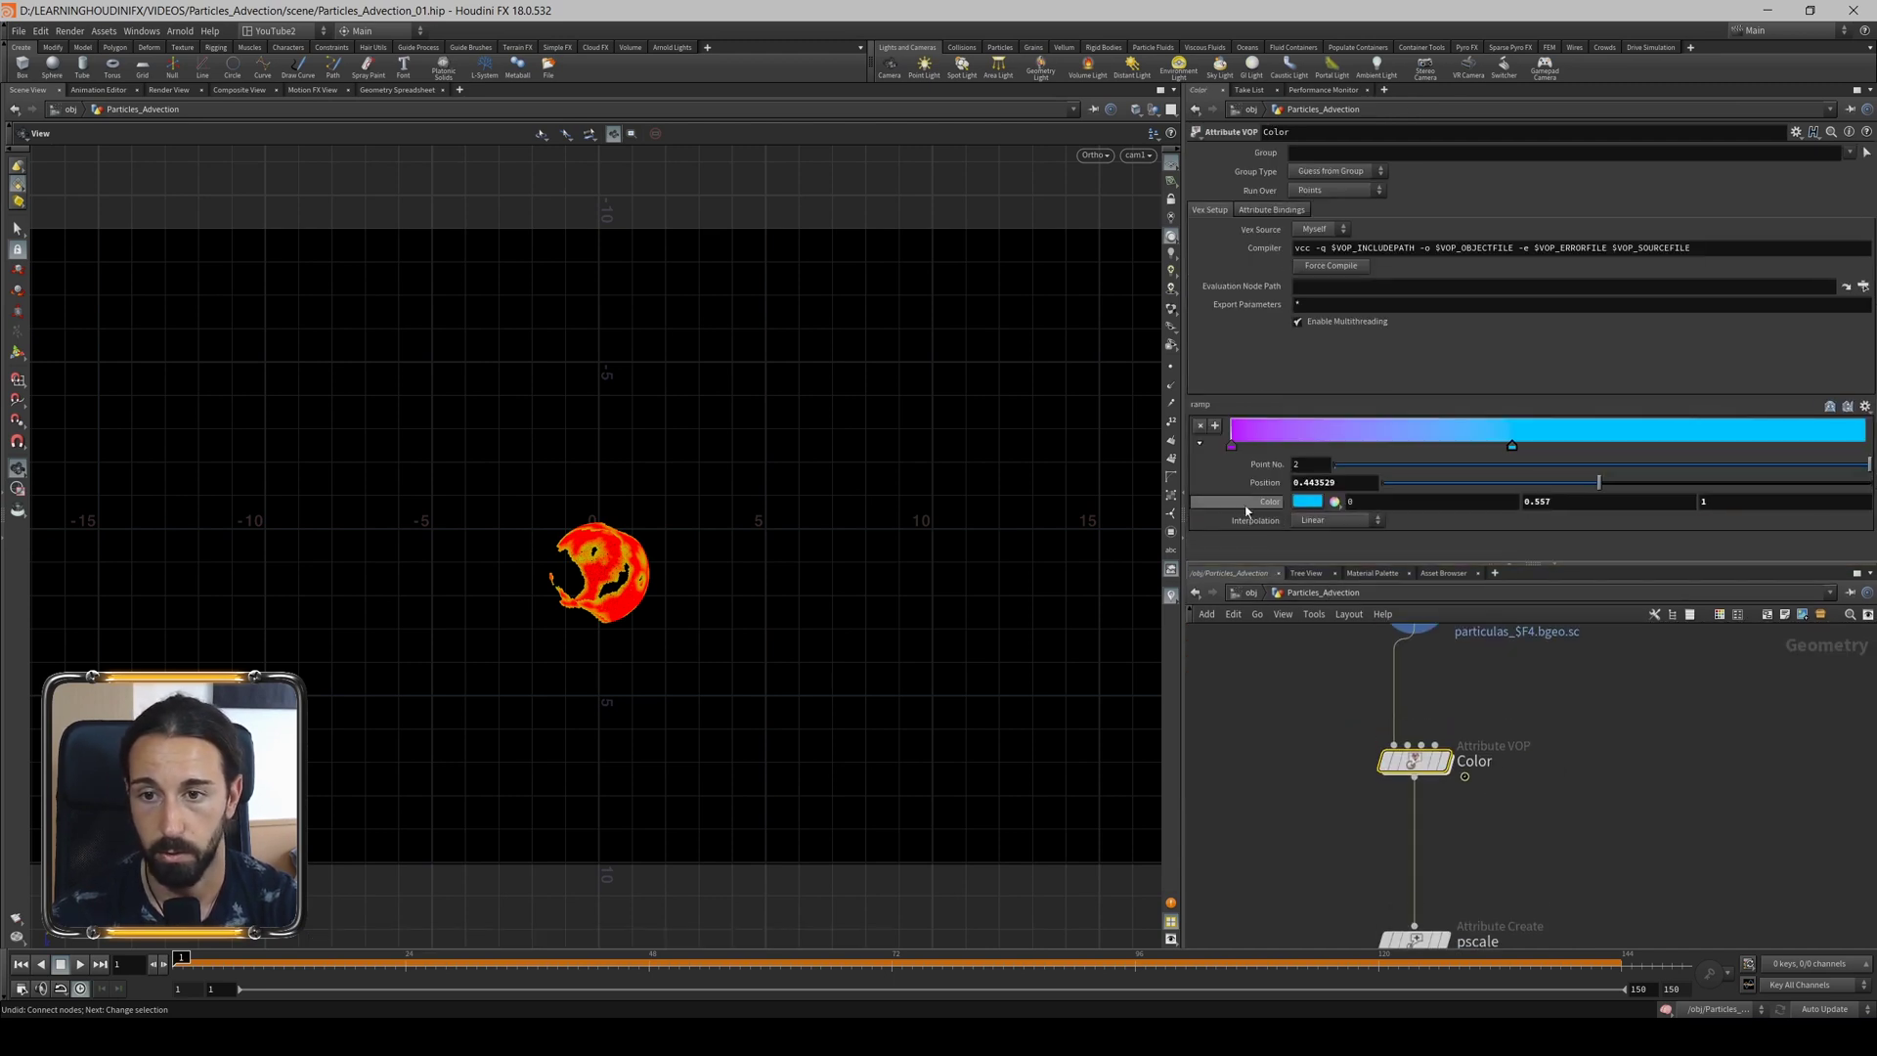
left_click(1200, 448)
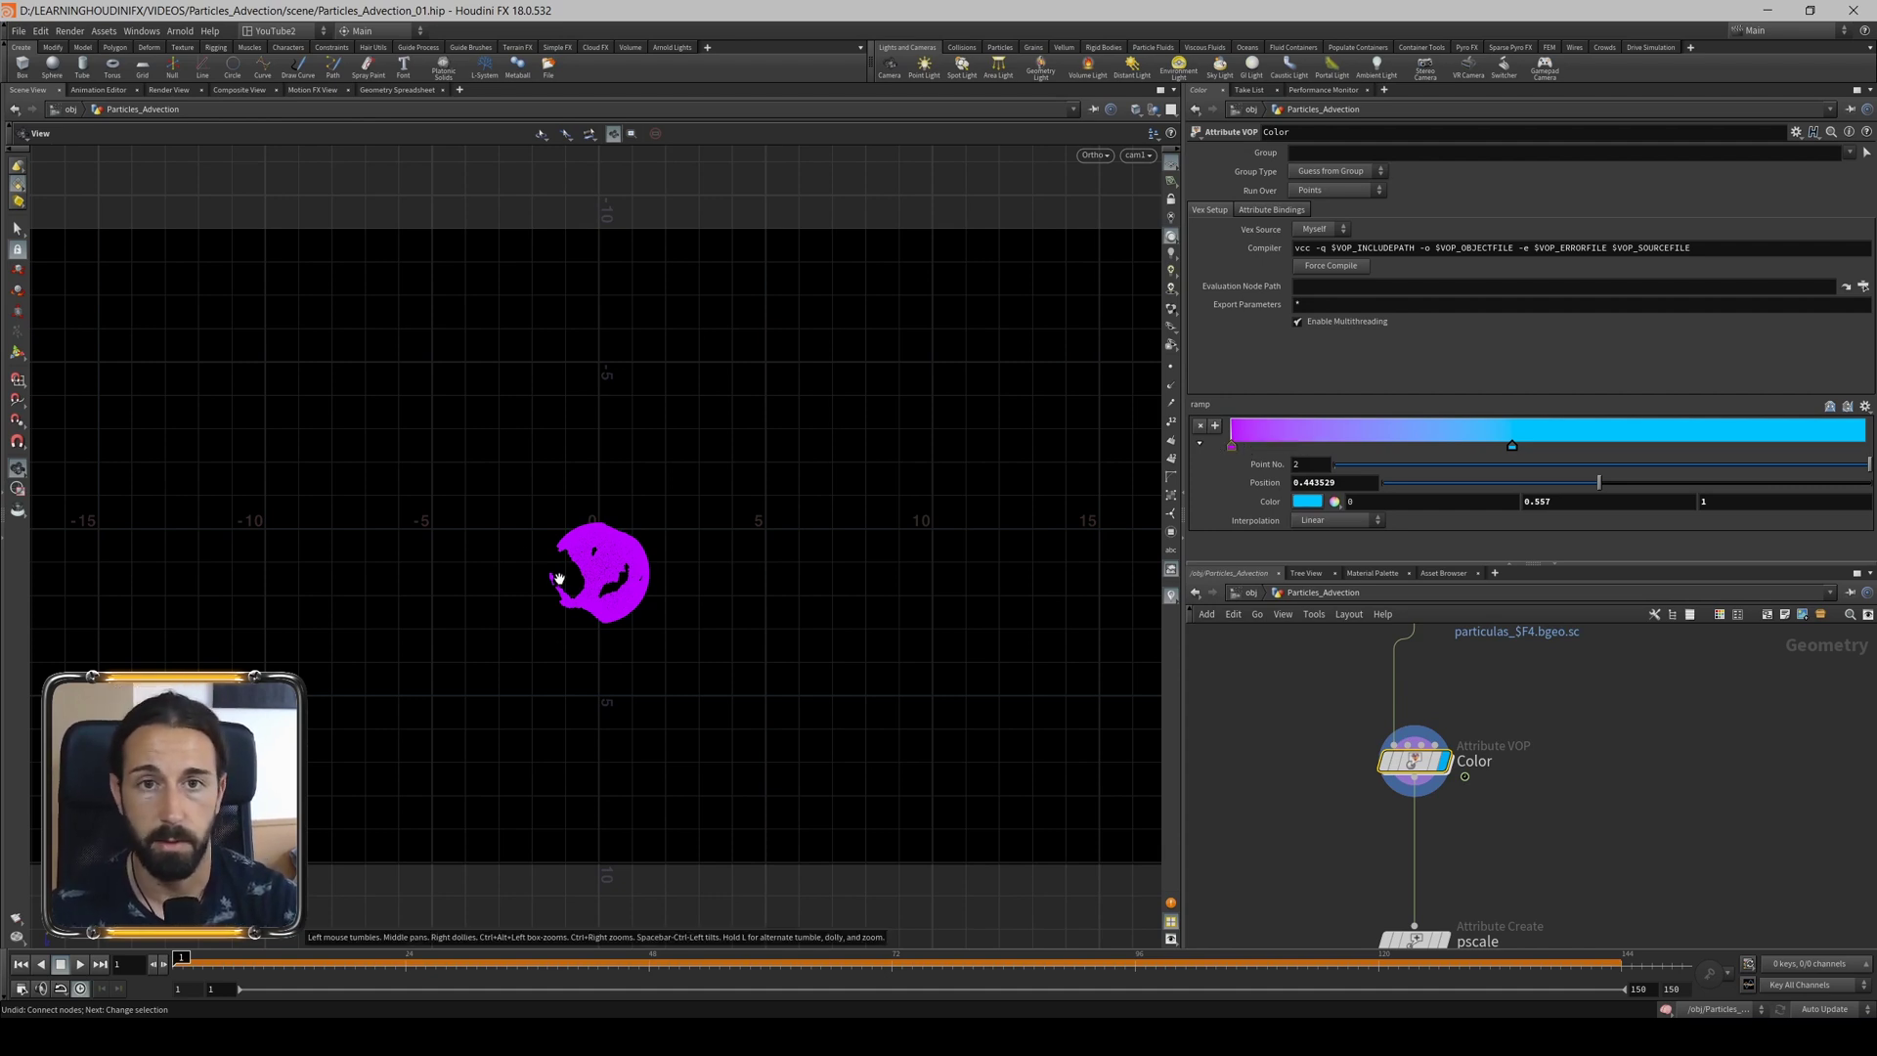
left_click(233, 960)
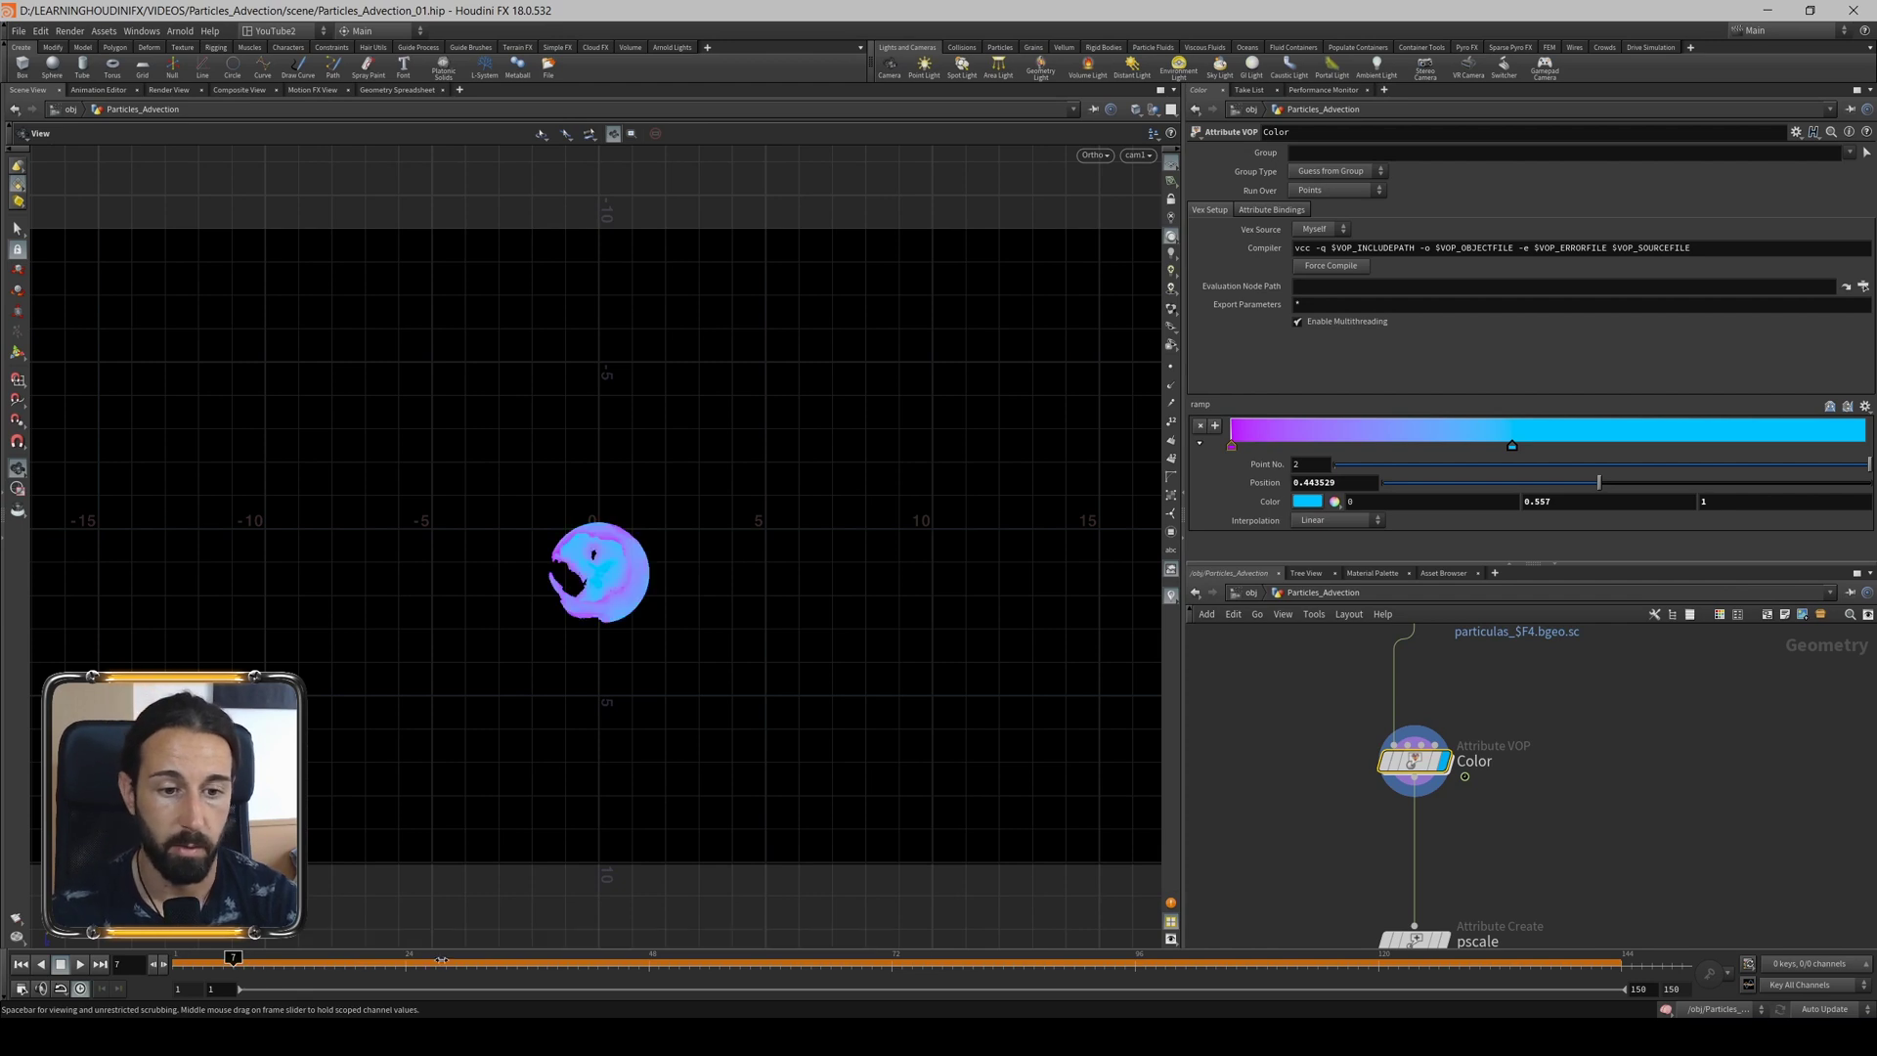
left_click_drag(441, 960, 628, 960)
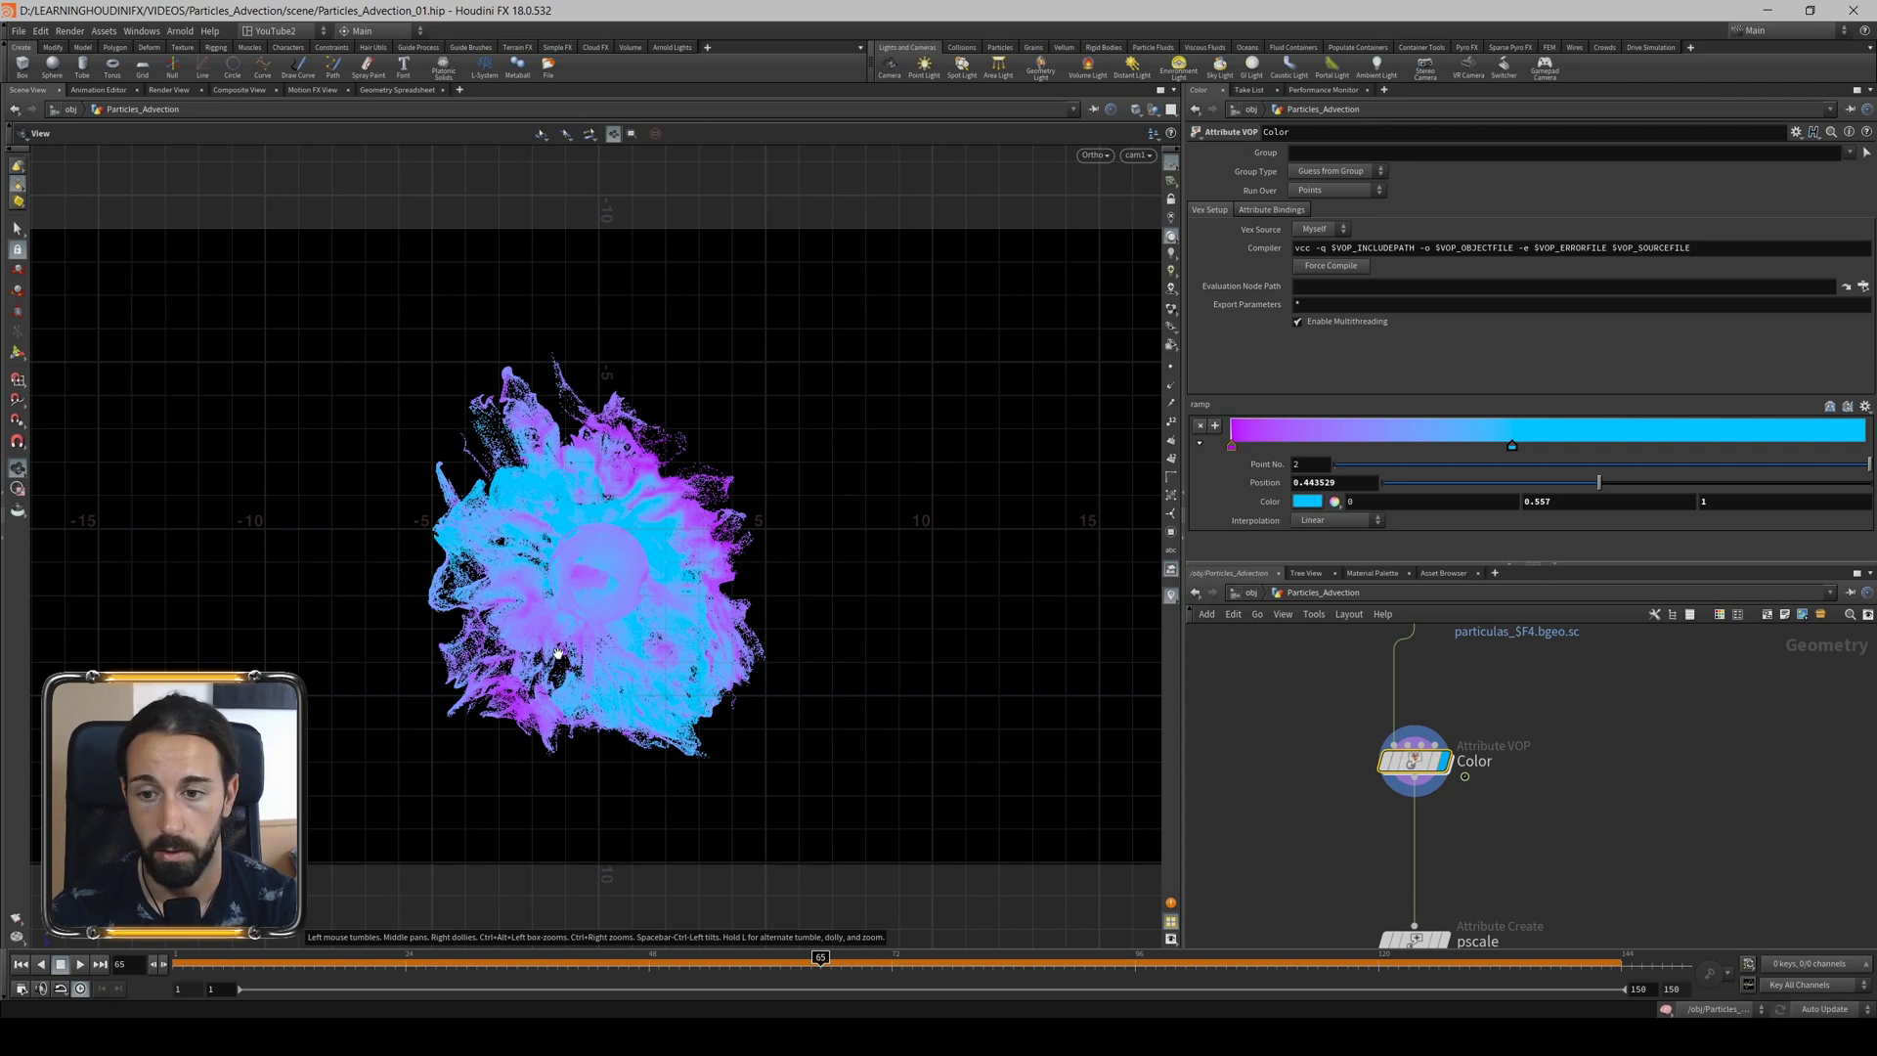
left_click_drag(552, 653, 1093, 956)
View the particles through cam1 and select the pscale node, showing its 0.01 value.
key("g")
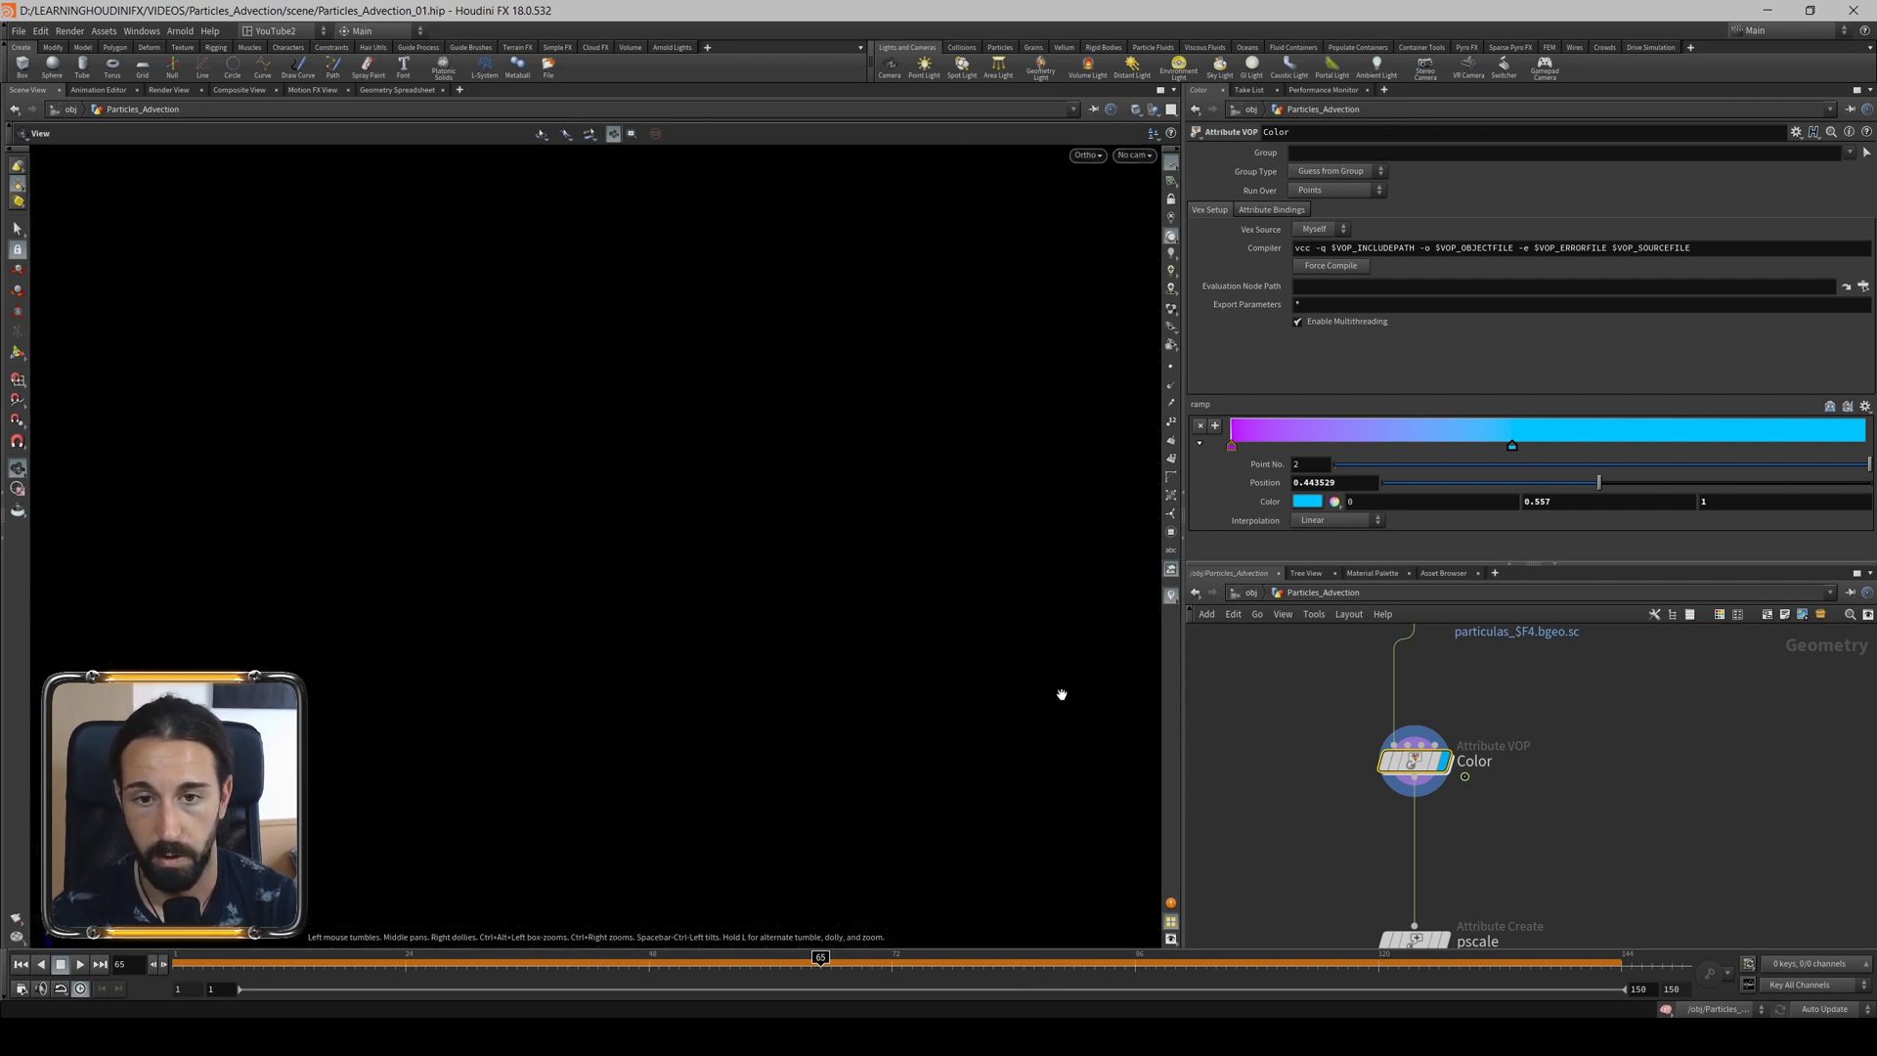
left_click(1132, 157)
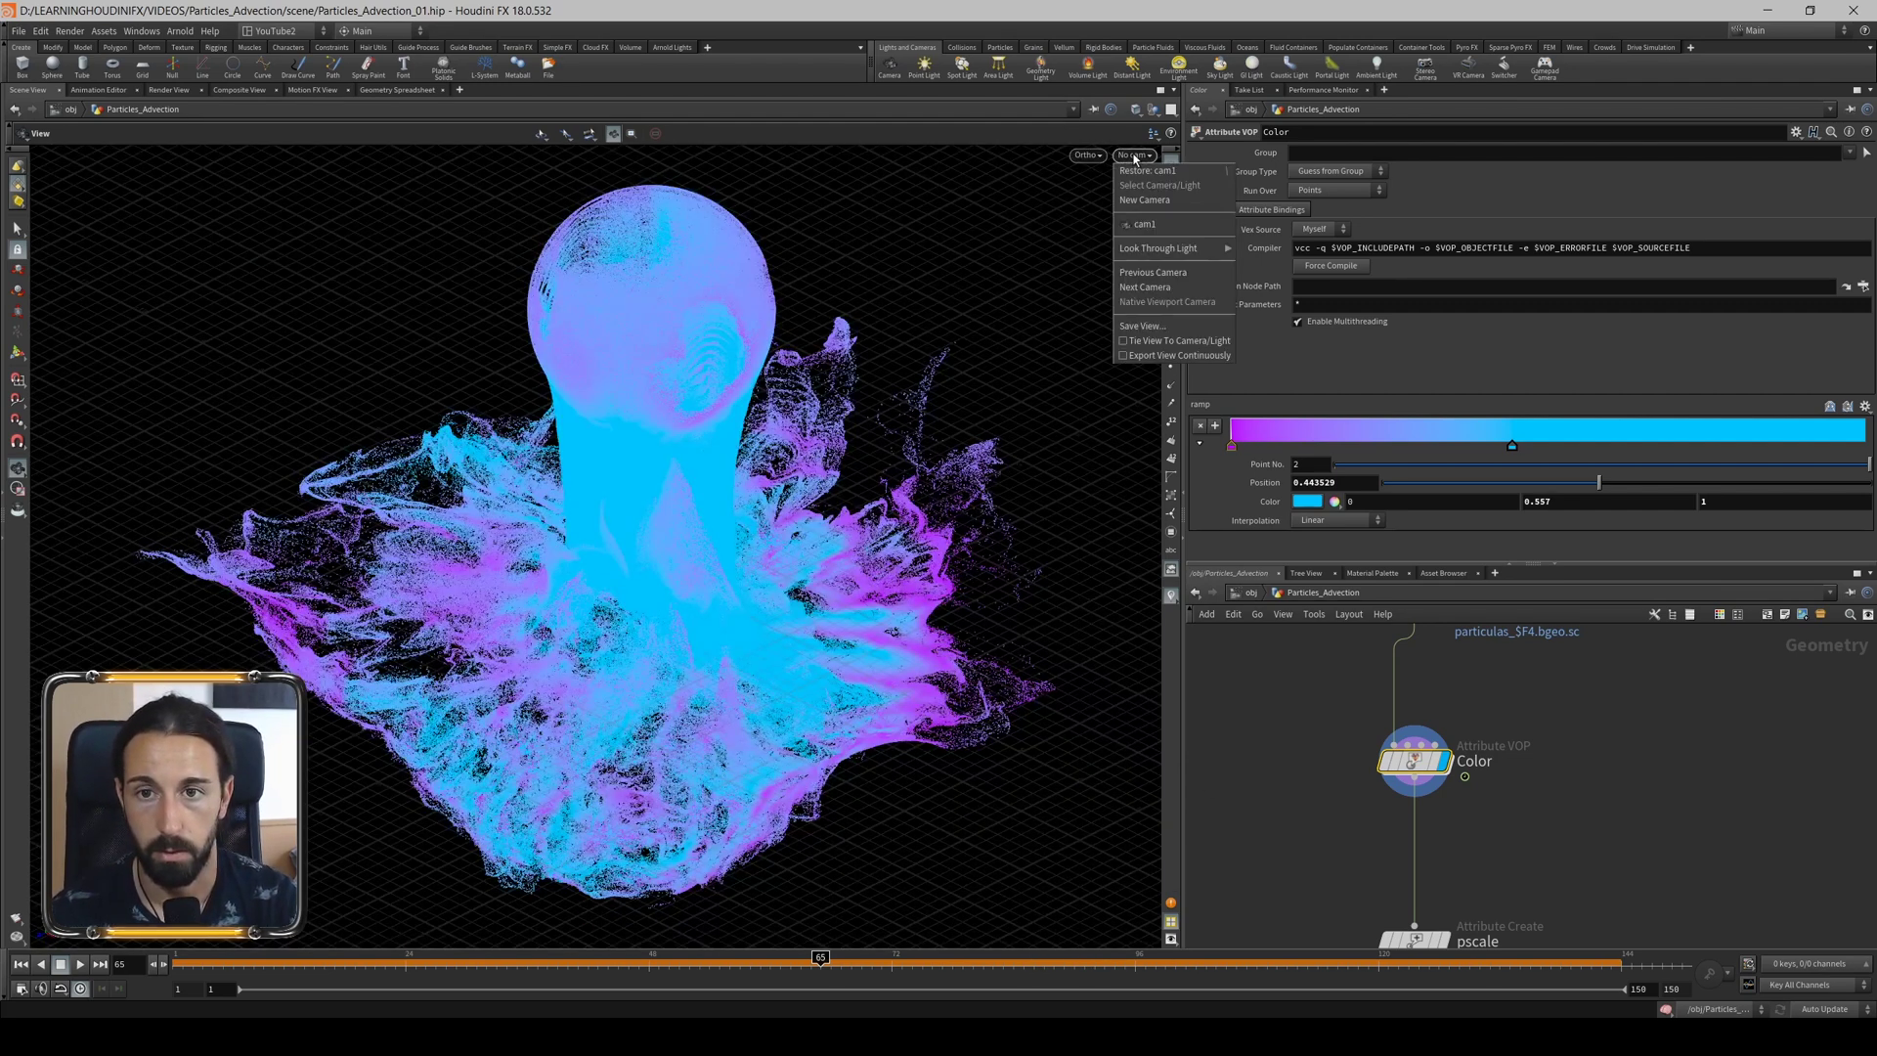
left_click(1149, 223)
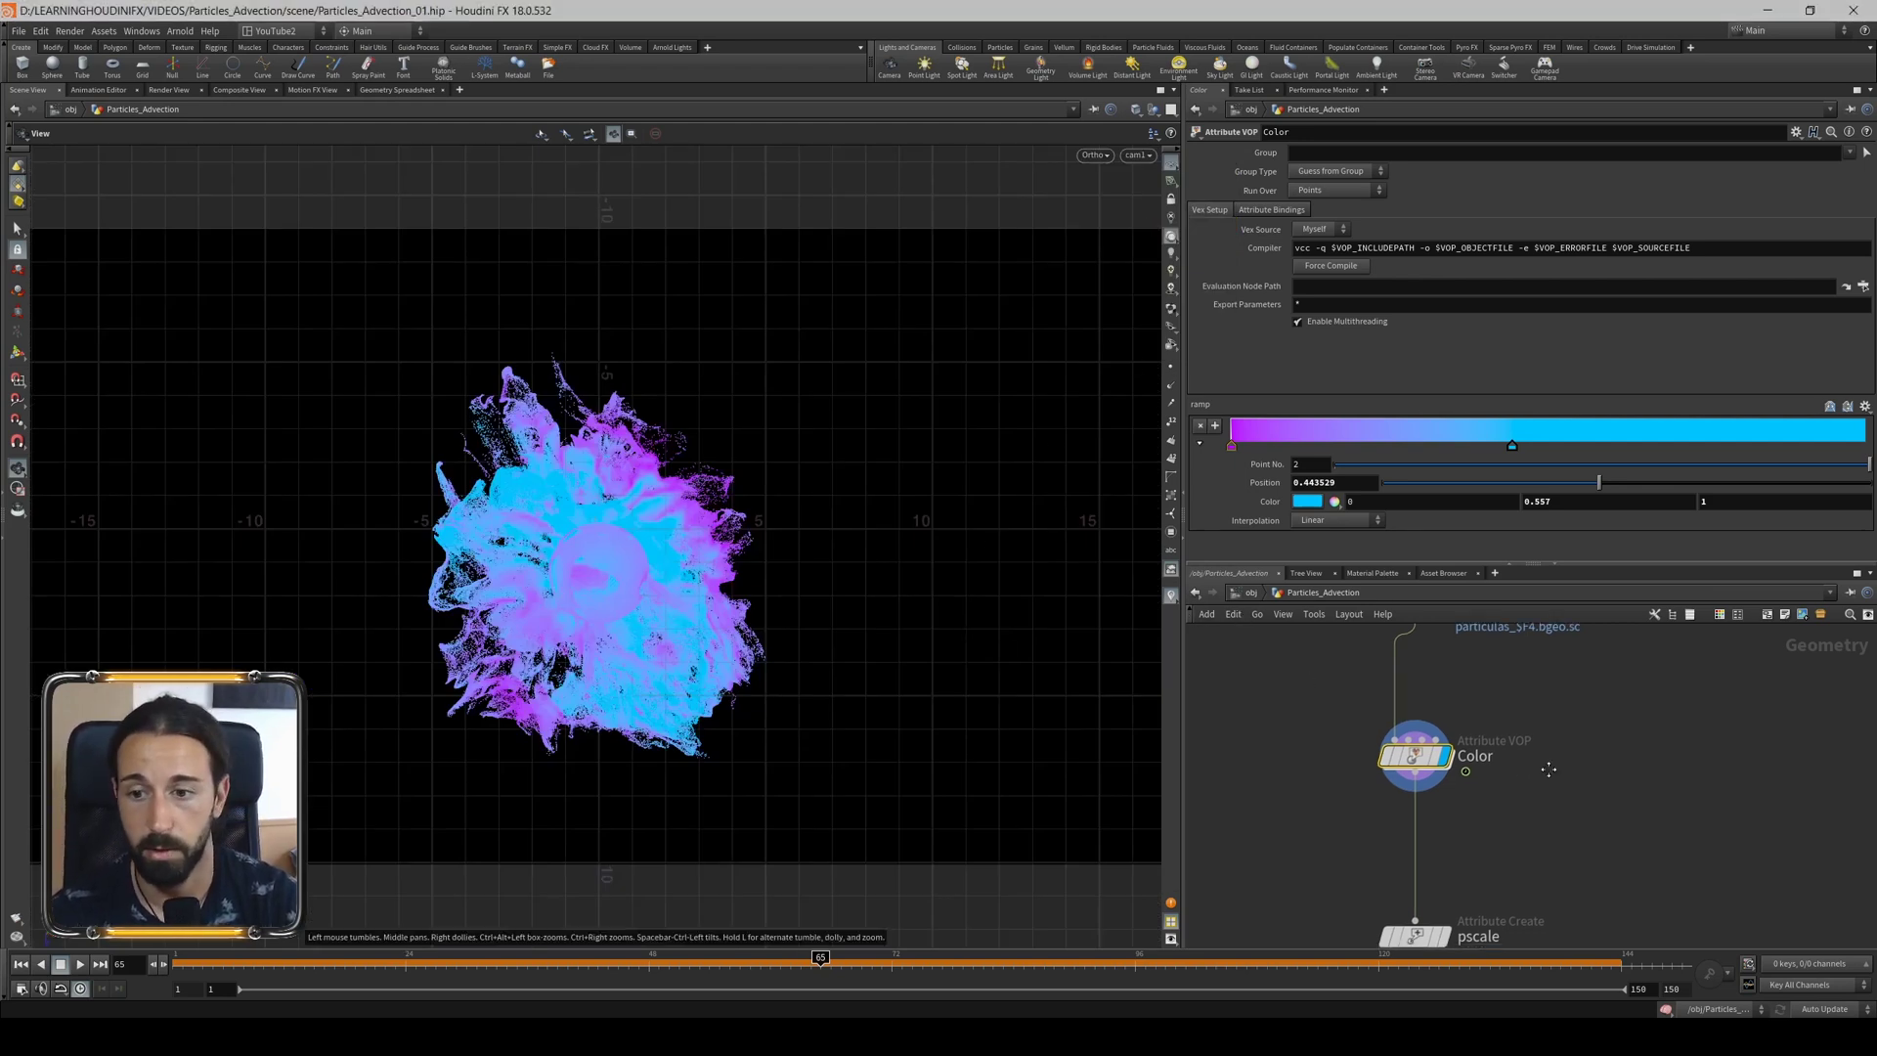
middle_click_drag(1505, 928, 1528, 813)
left_click(1435, 832)
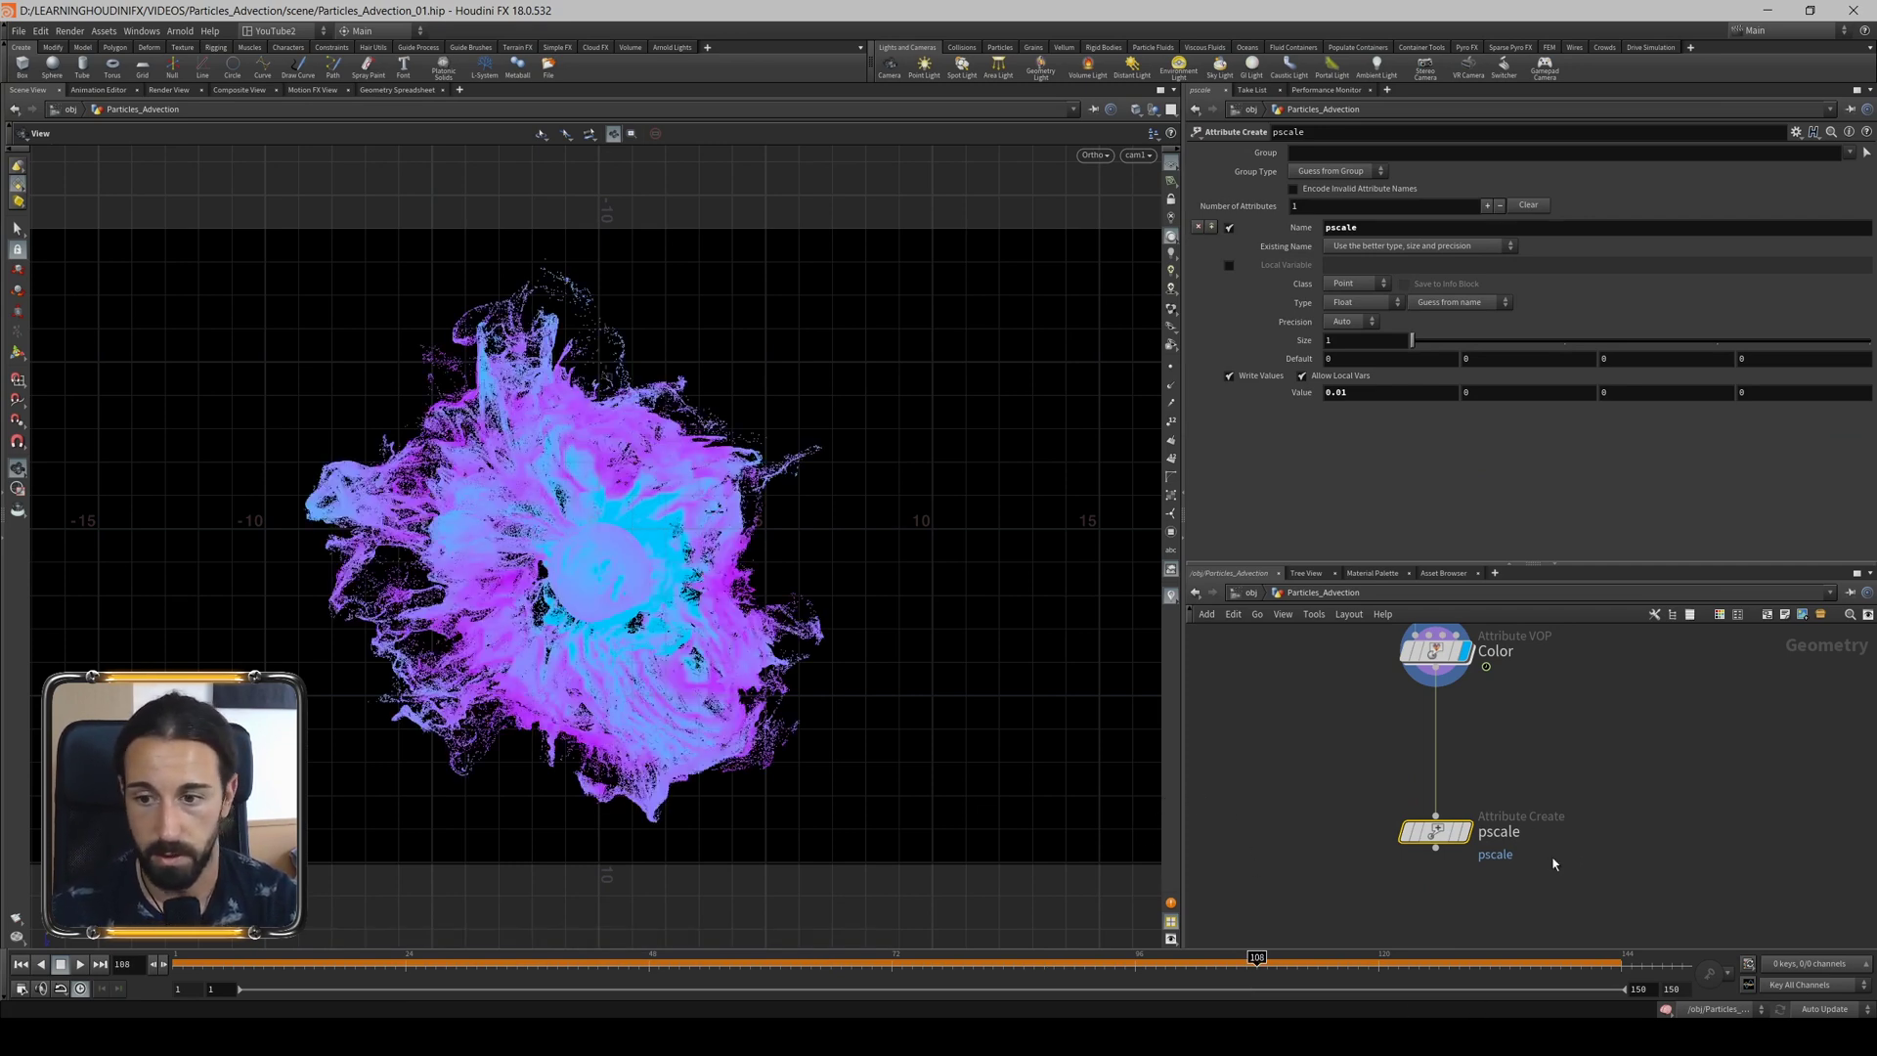
Reselect the Color node and render /out/mantra1 through /obj/cam1 in the Render View.
left_click(1435, 650)
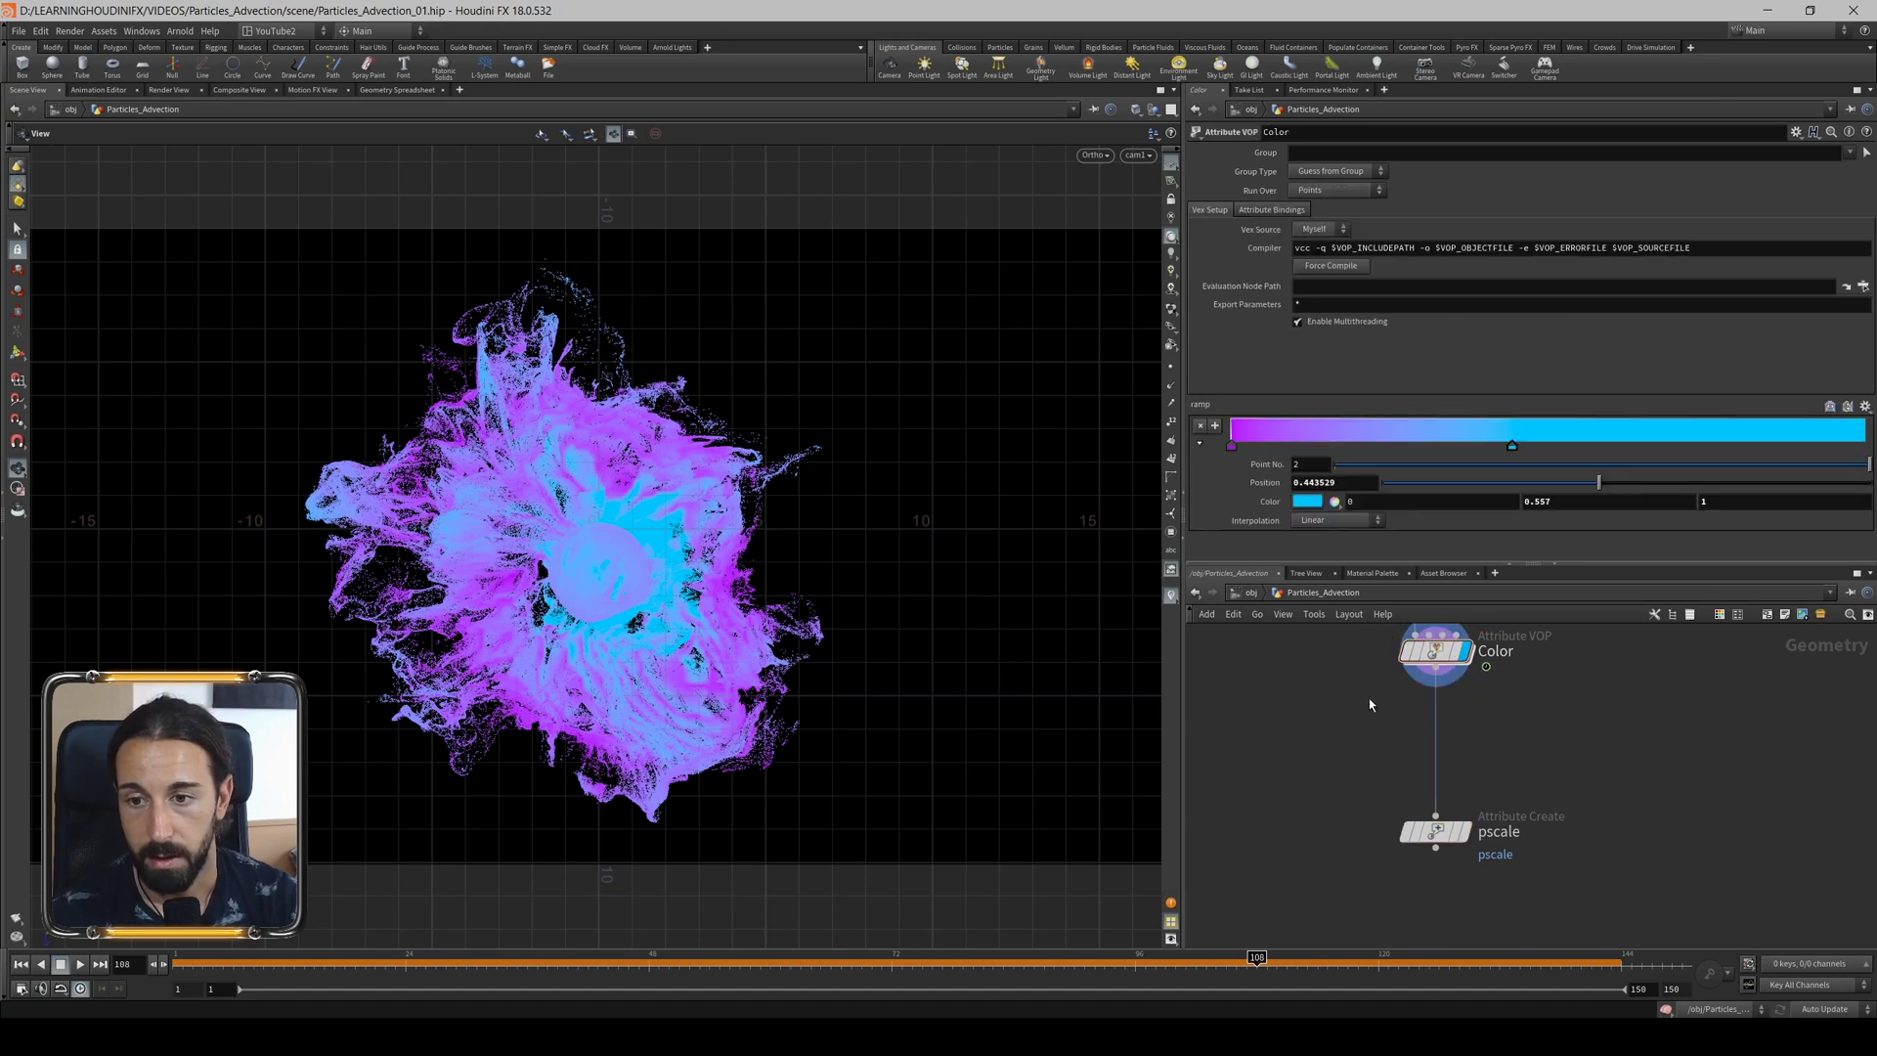
left_click(169, 90)
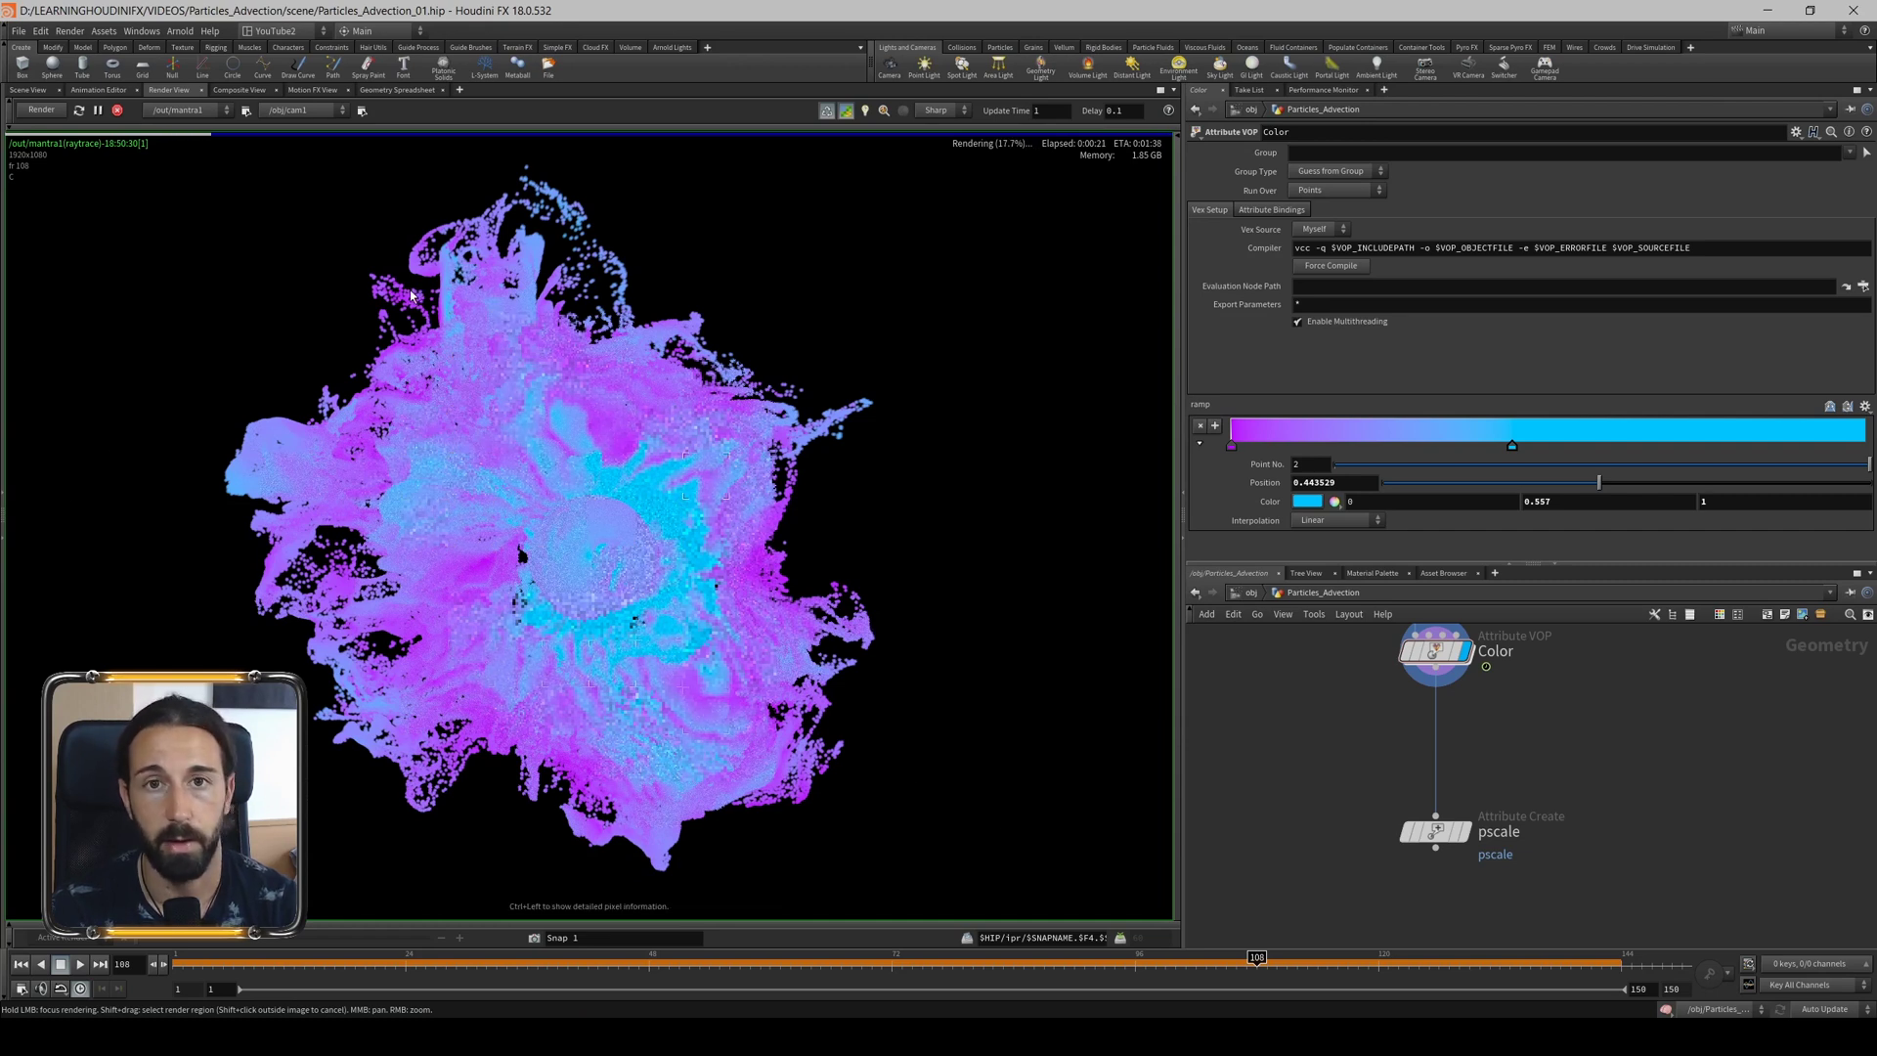
scroll(1554, 860, "up", 3)
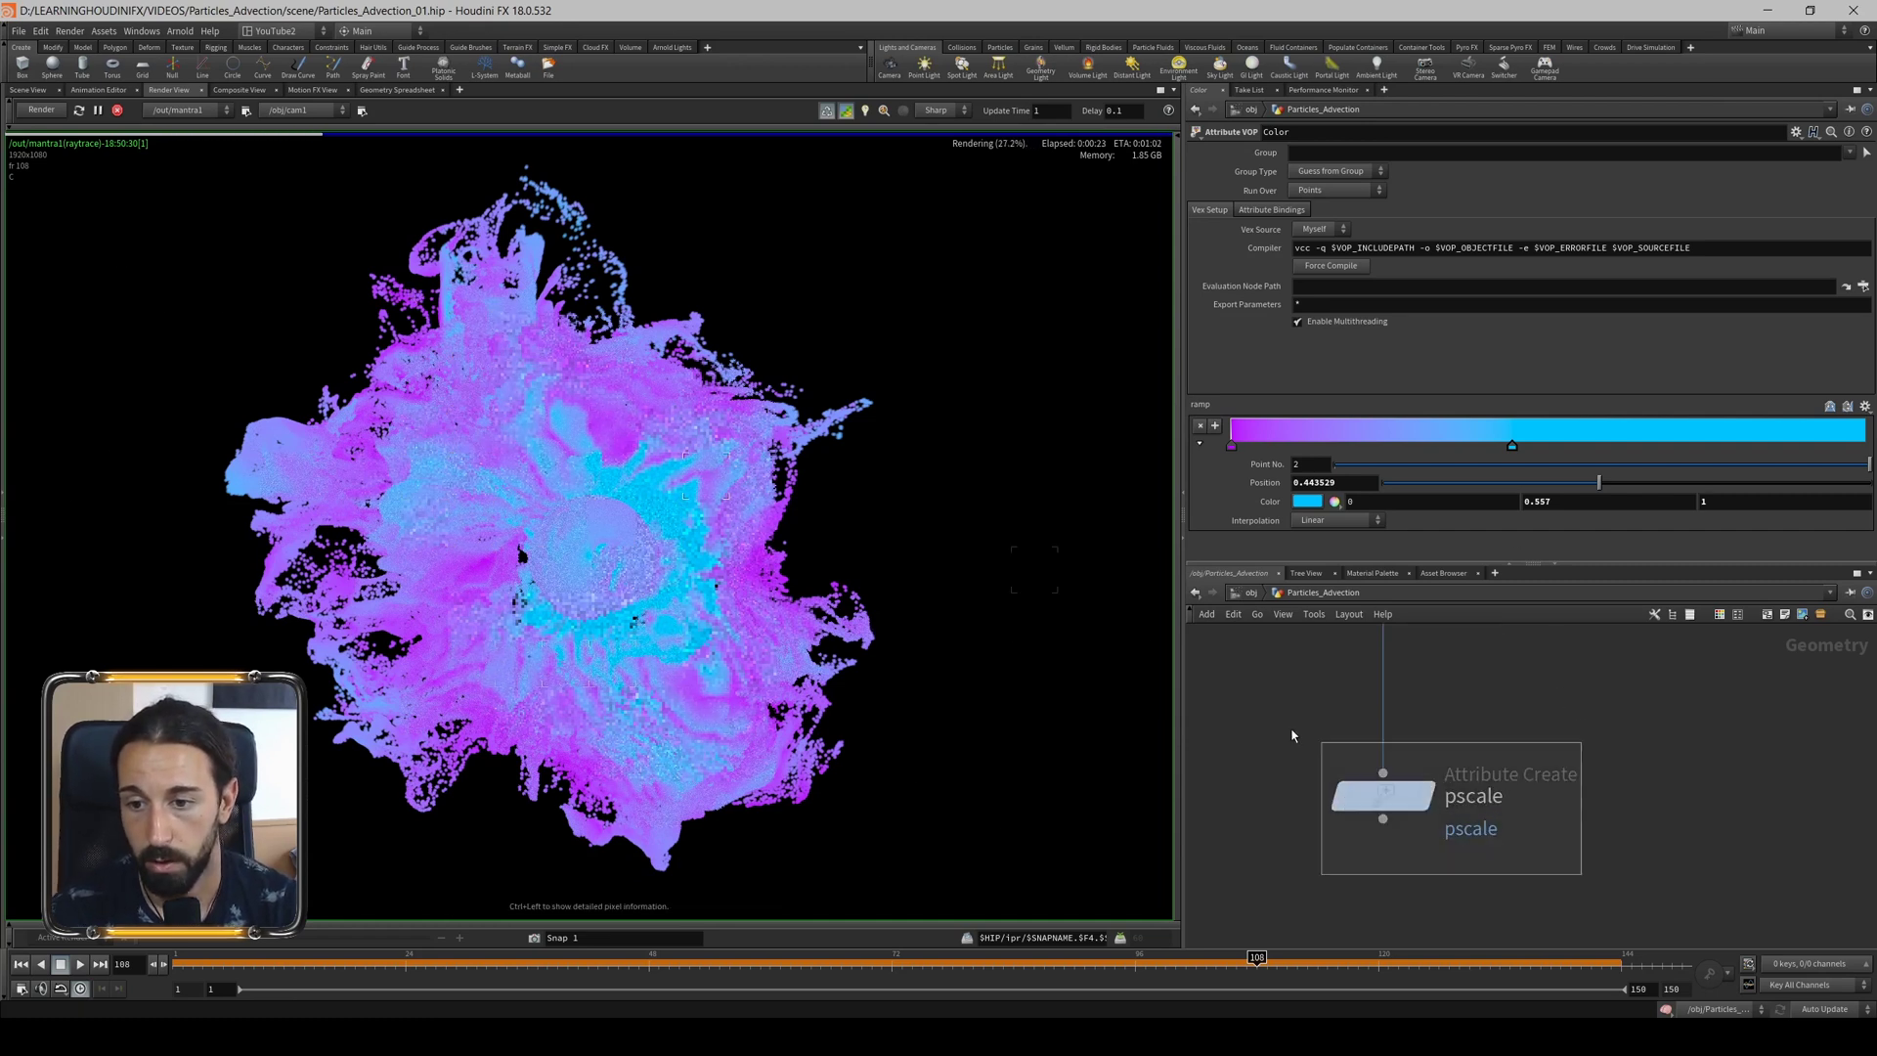
Raise the pscale Attribute Create value to 0.025.
left_click(1382, 795)
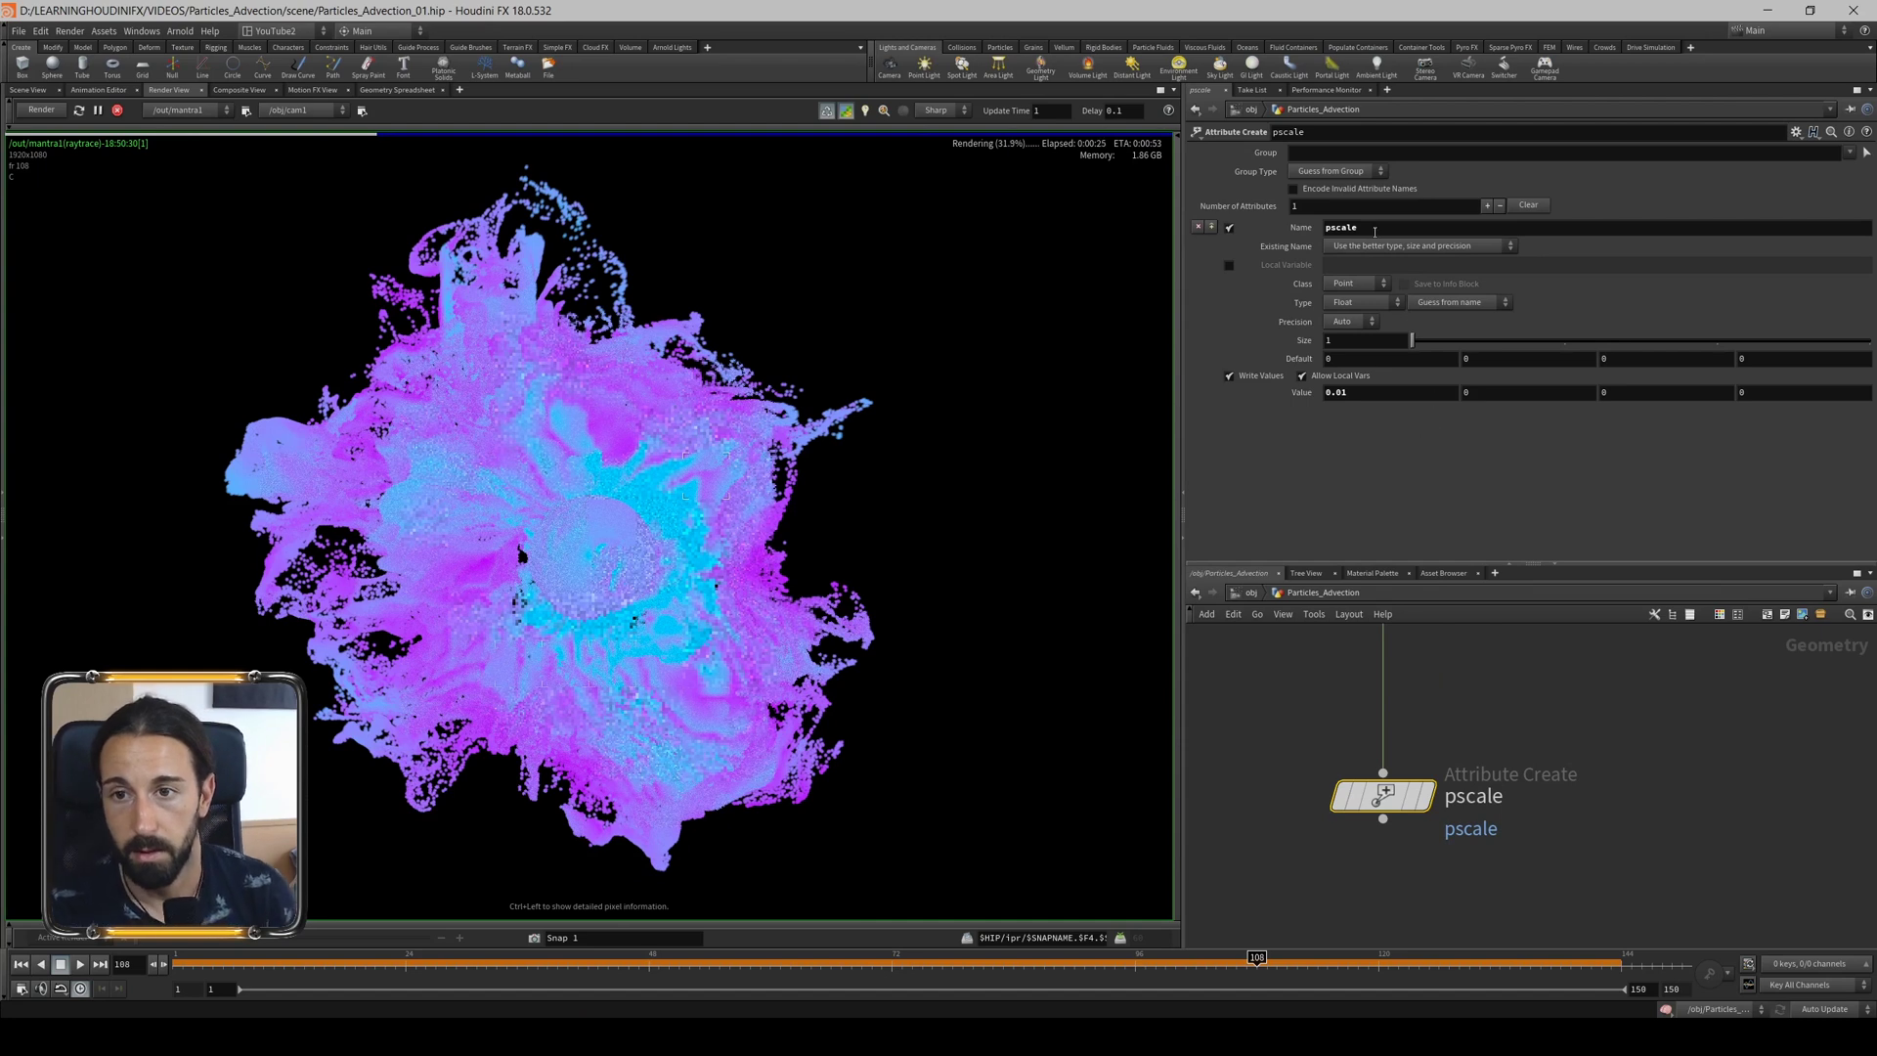
left_click_drag(1369, 227, 1320, 227)
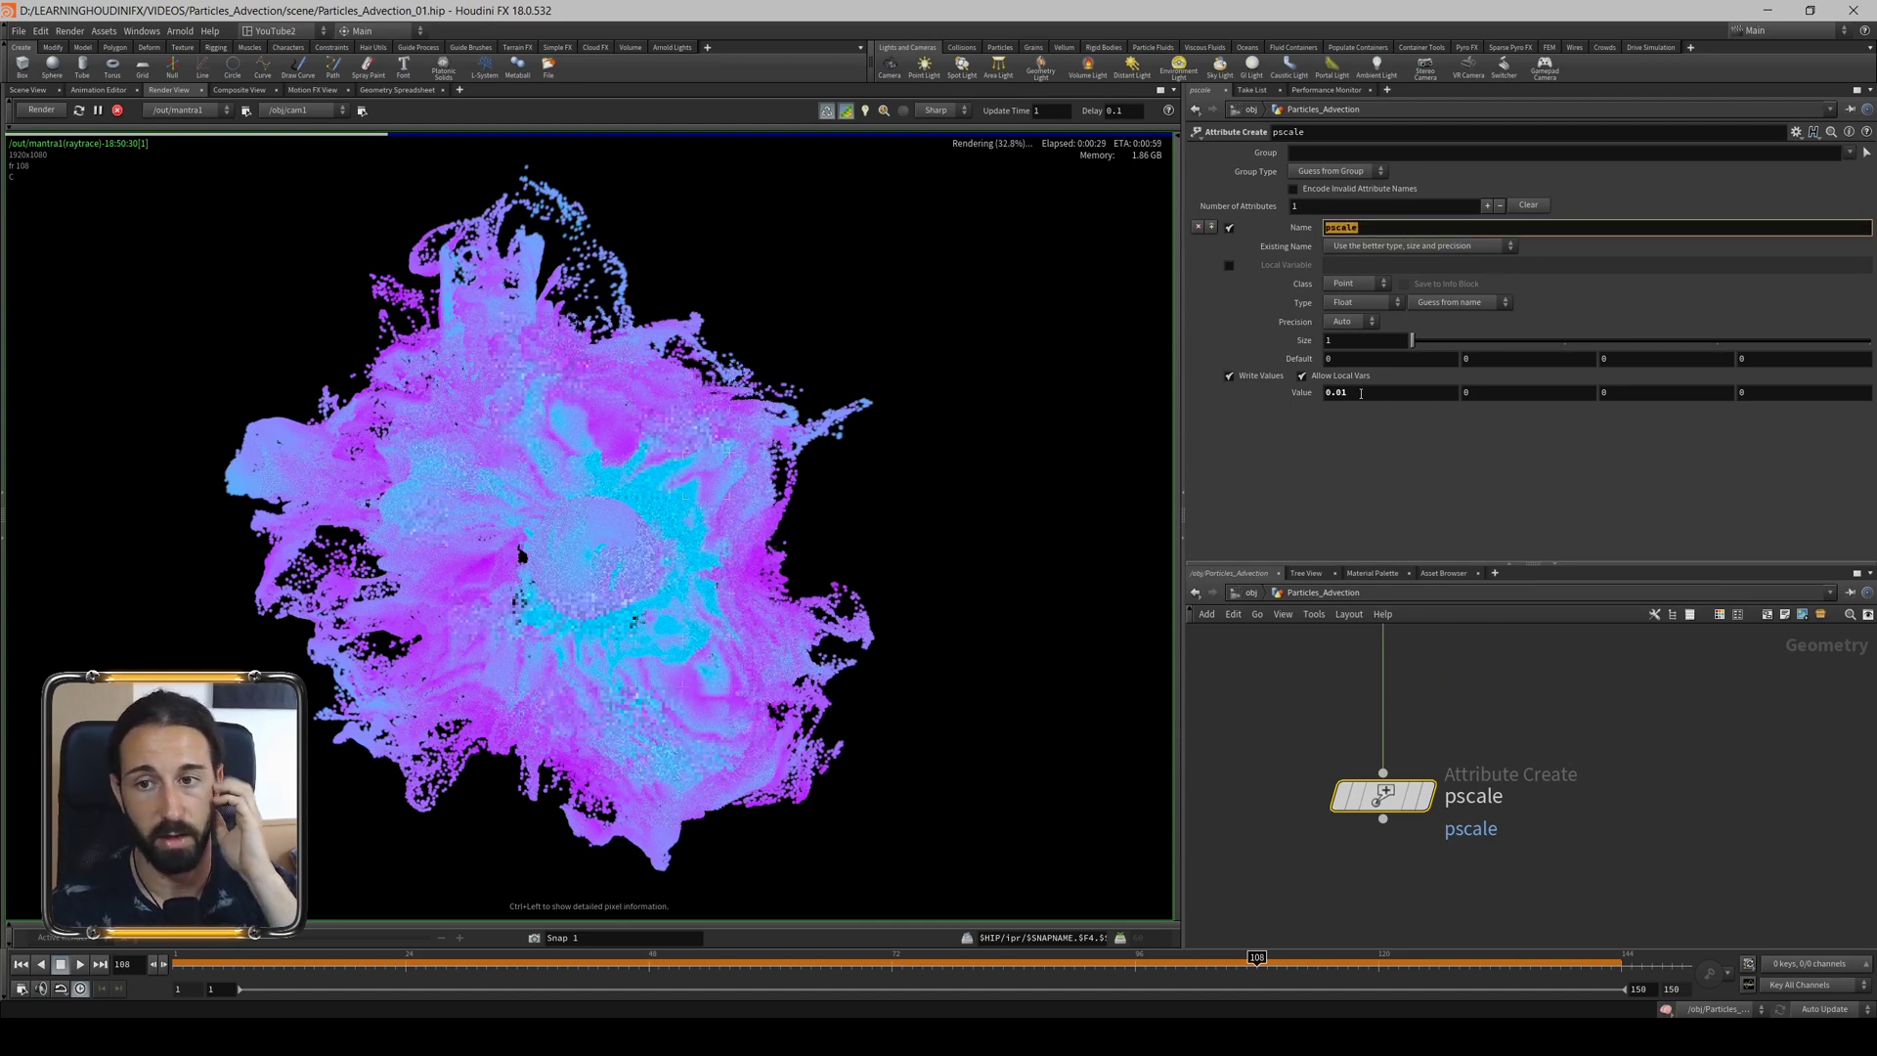
left_click(1390, 394)
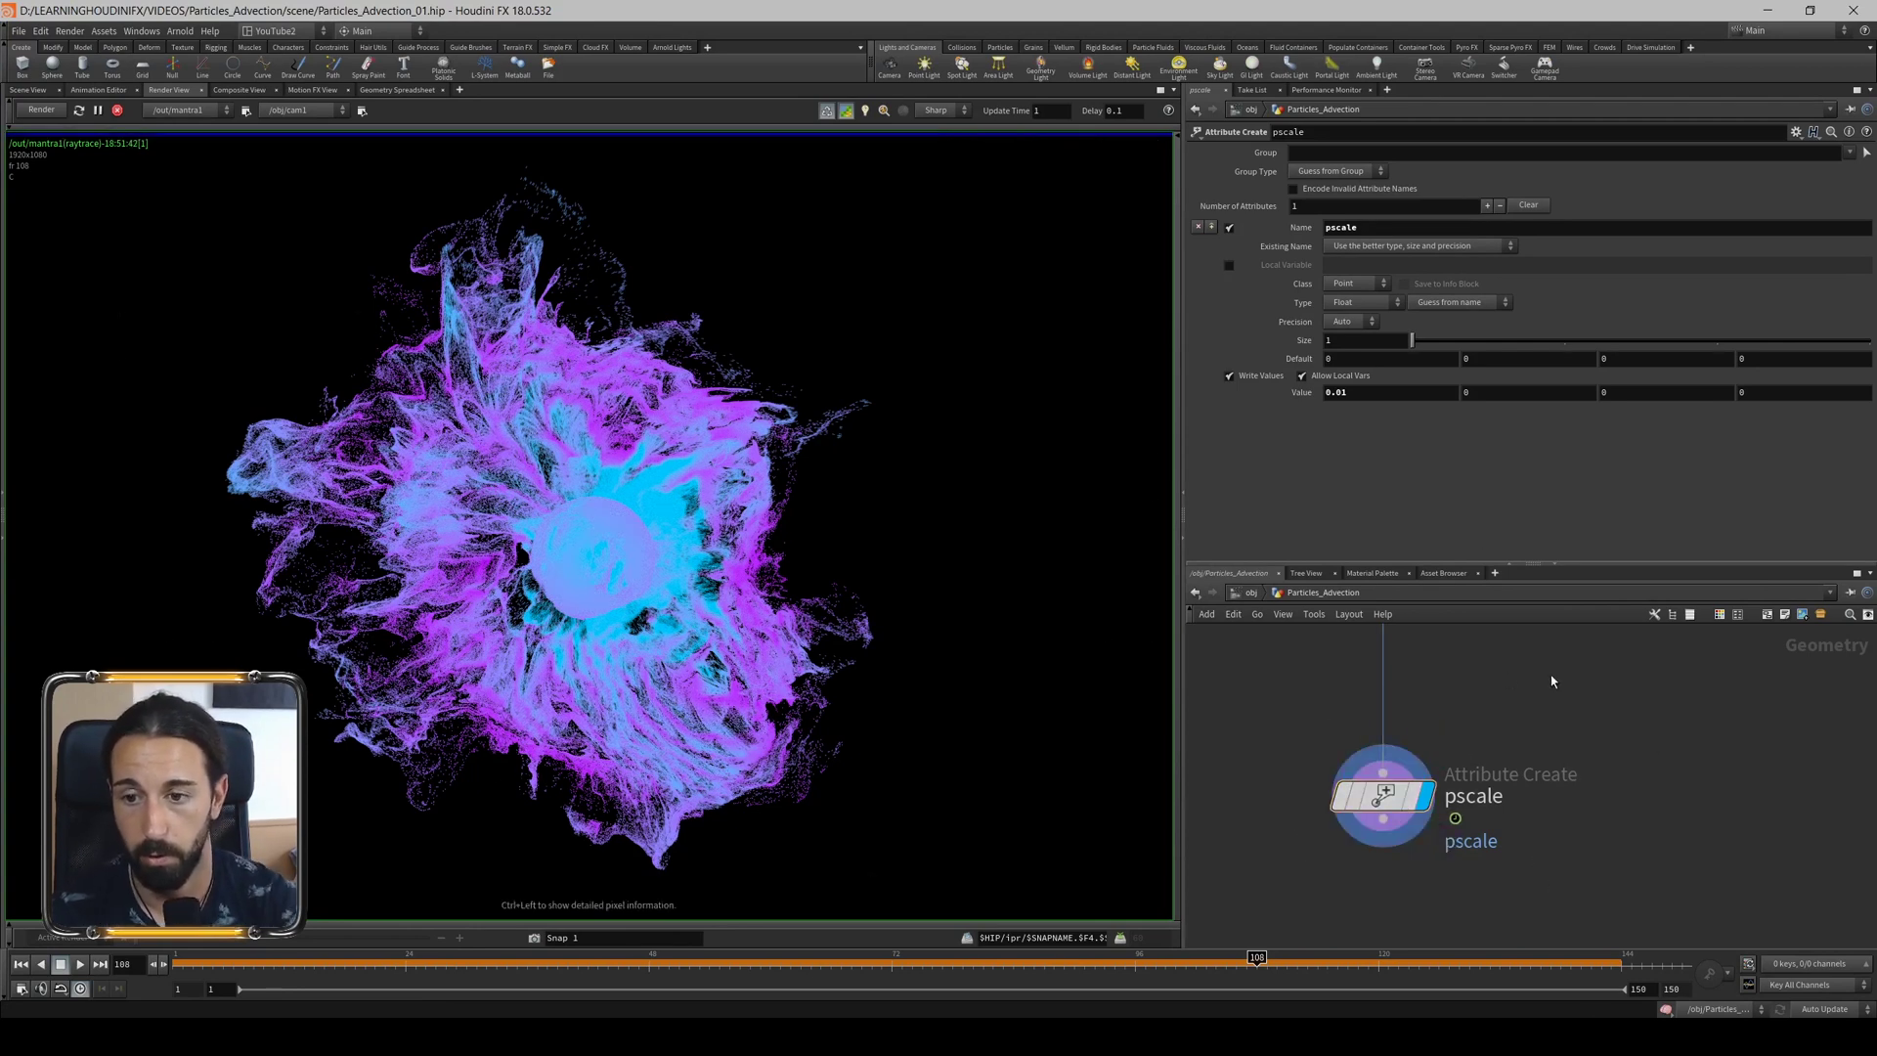
key("BackSpace")
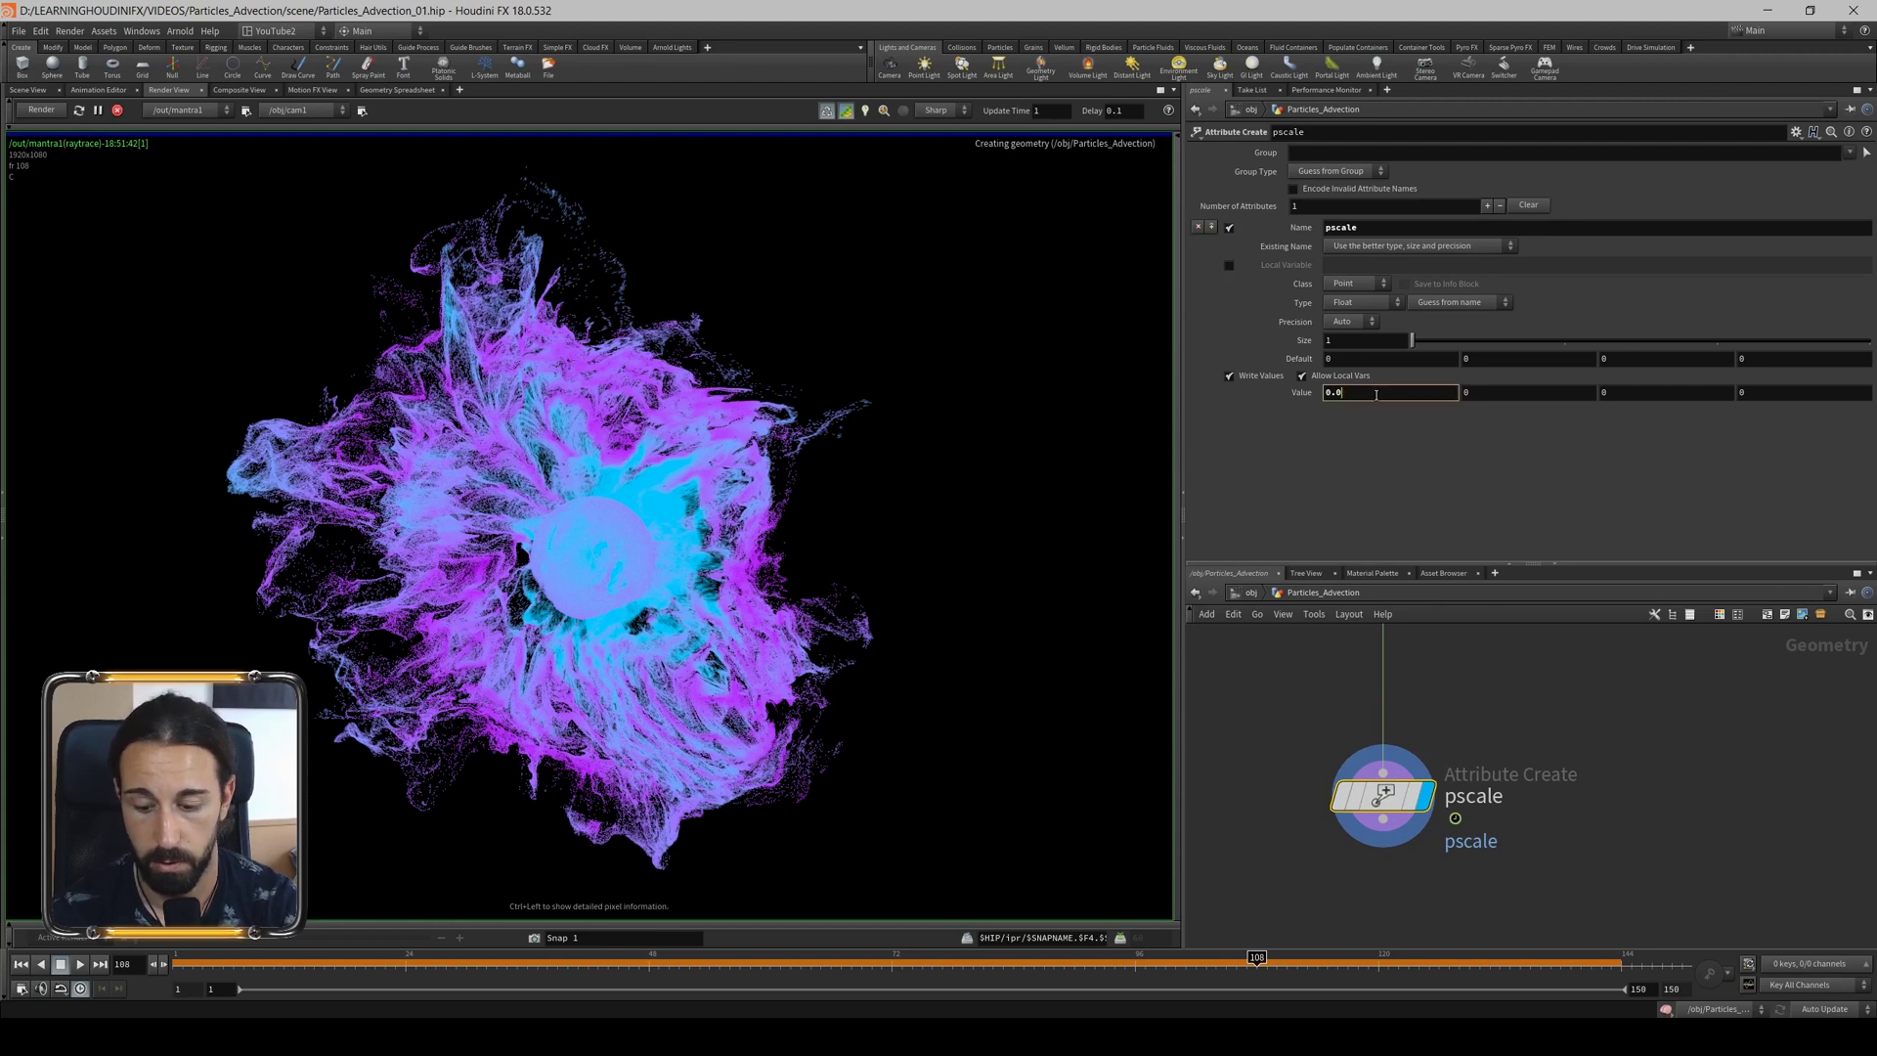
type("25")
key("Return")
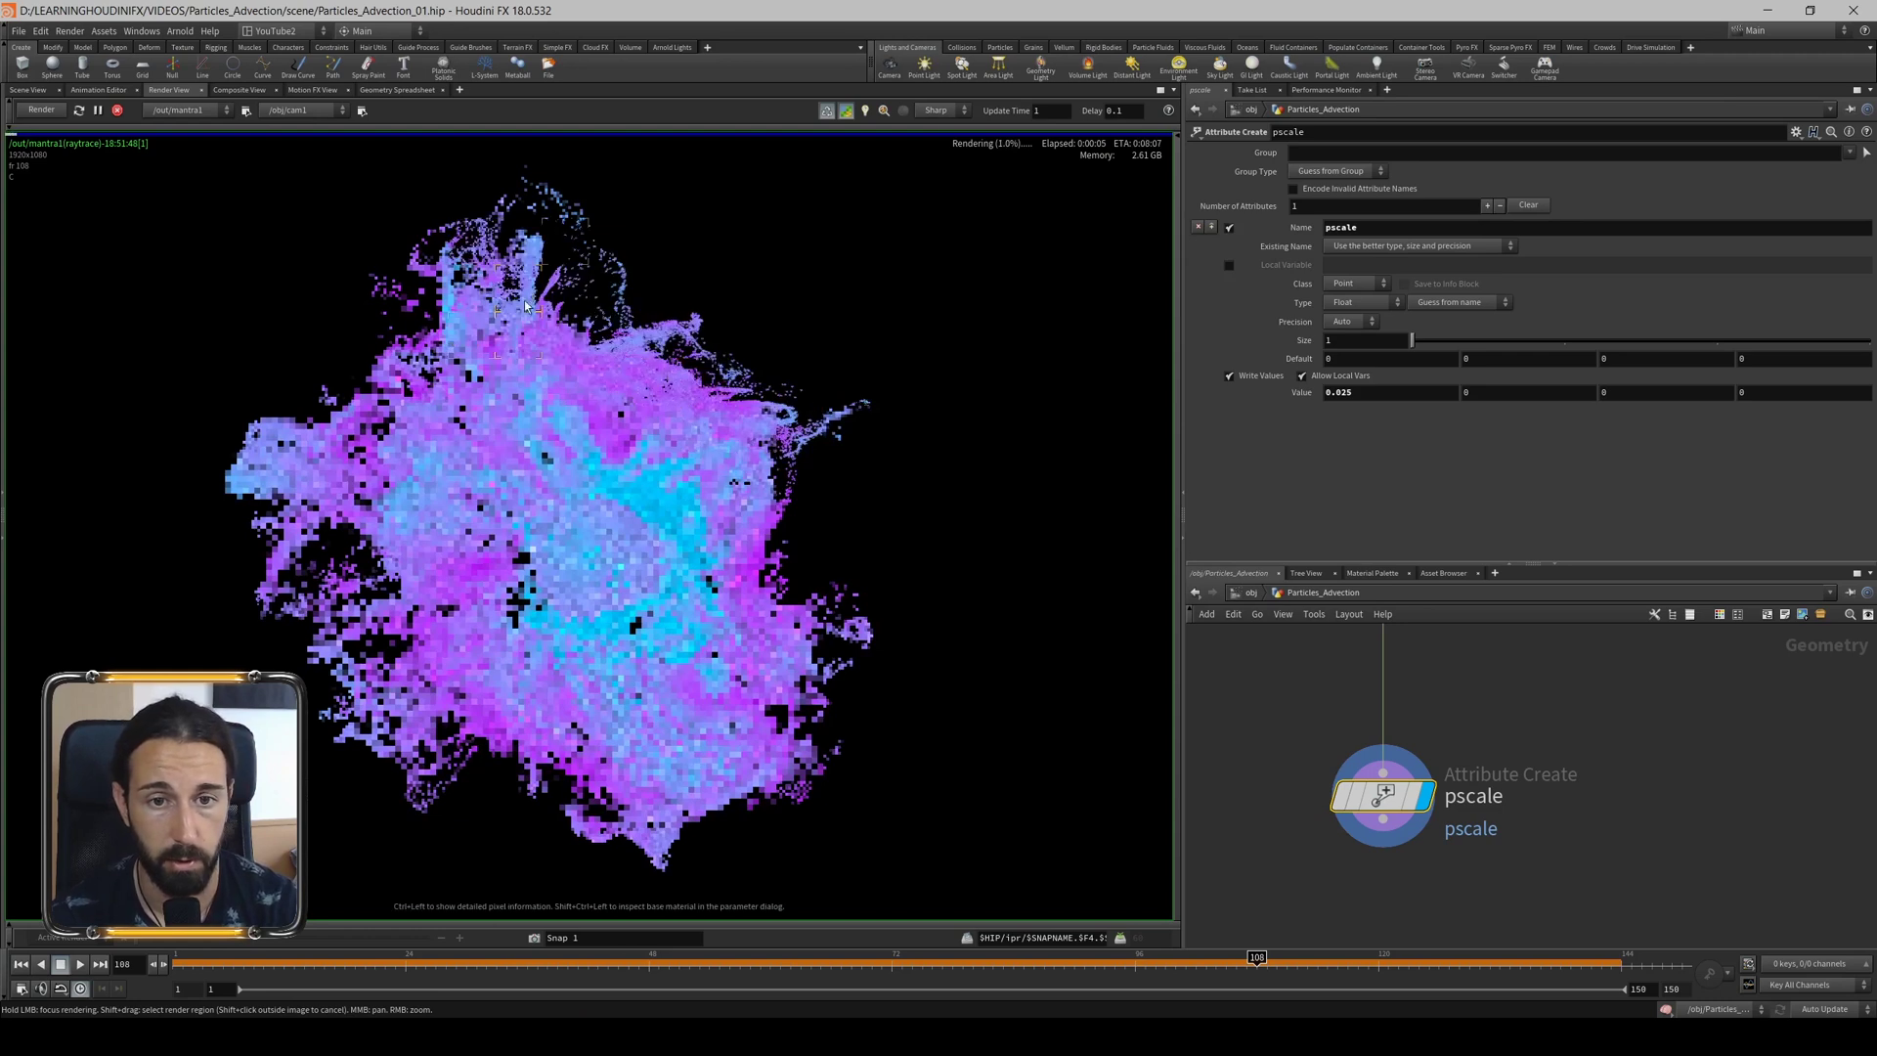
Set the pscale value back to 0.01.
left_click(1364, 392)
type("0.01")
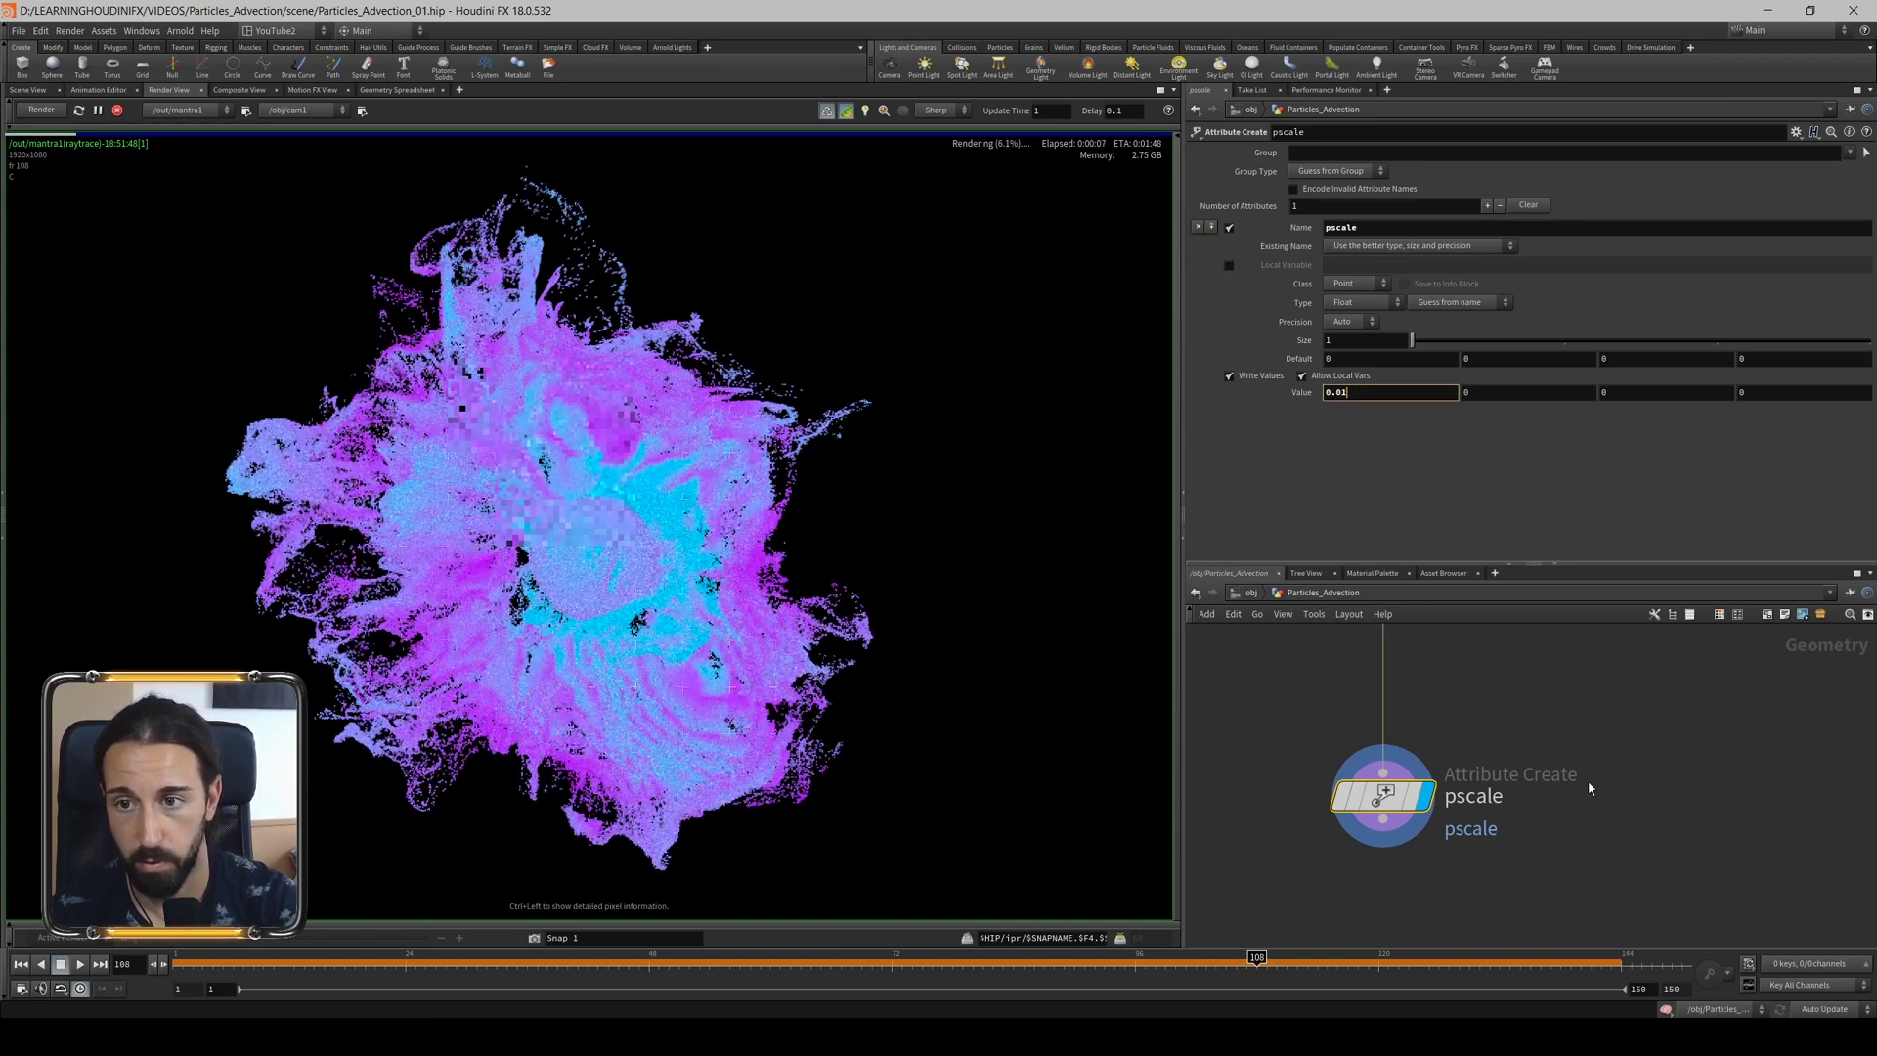
key("Return")
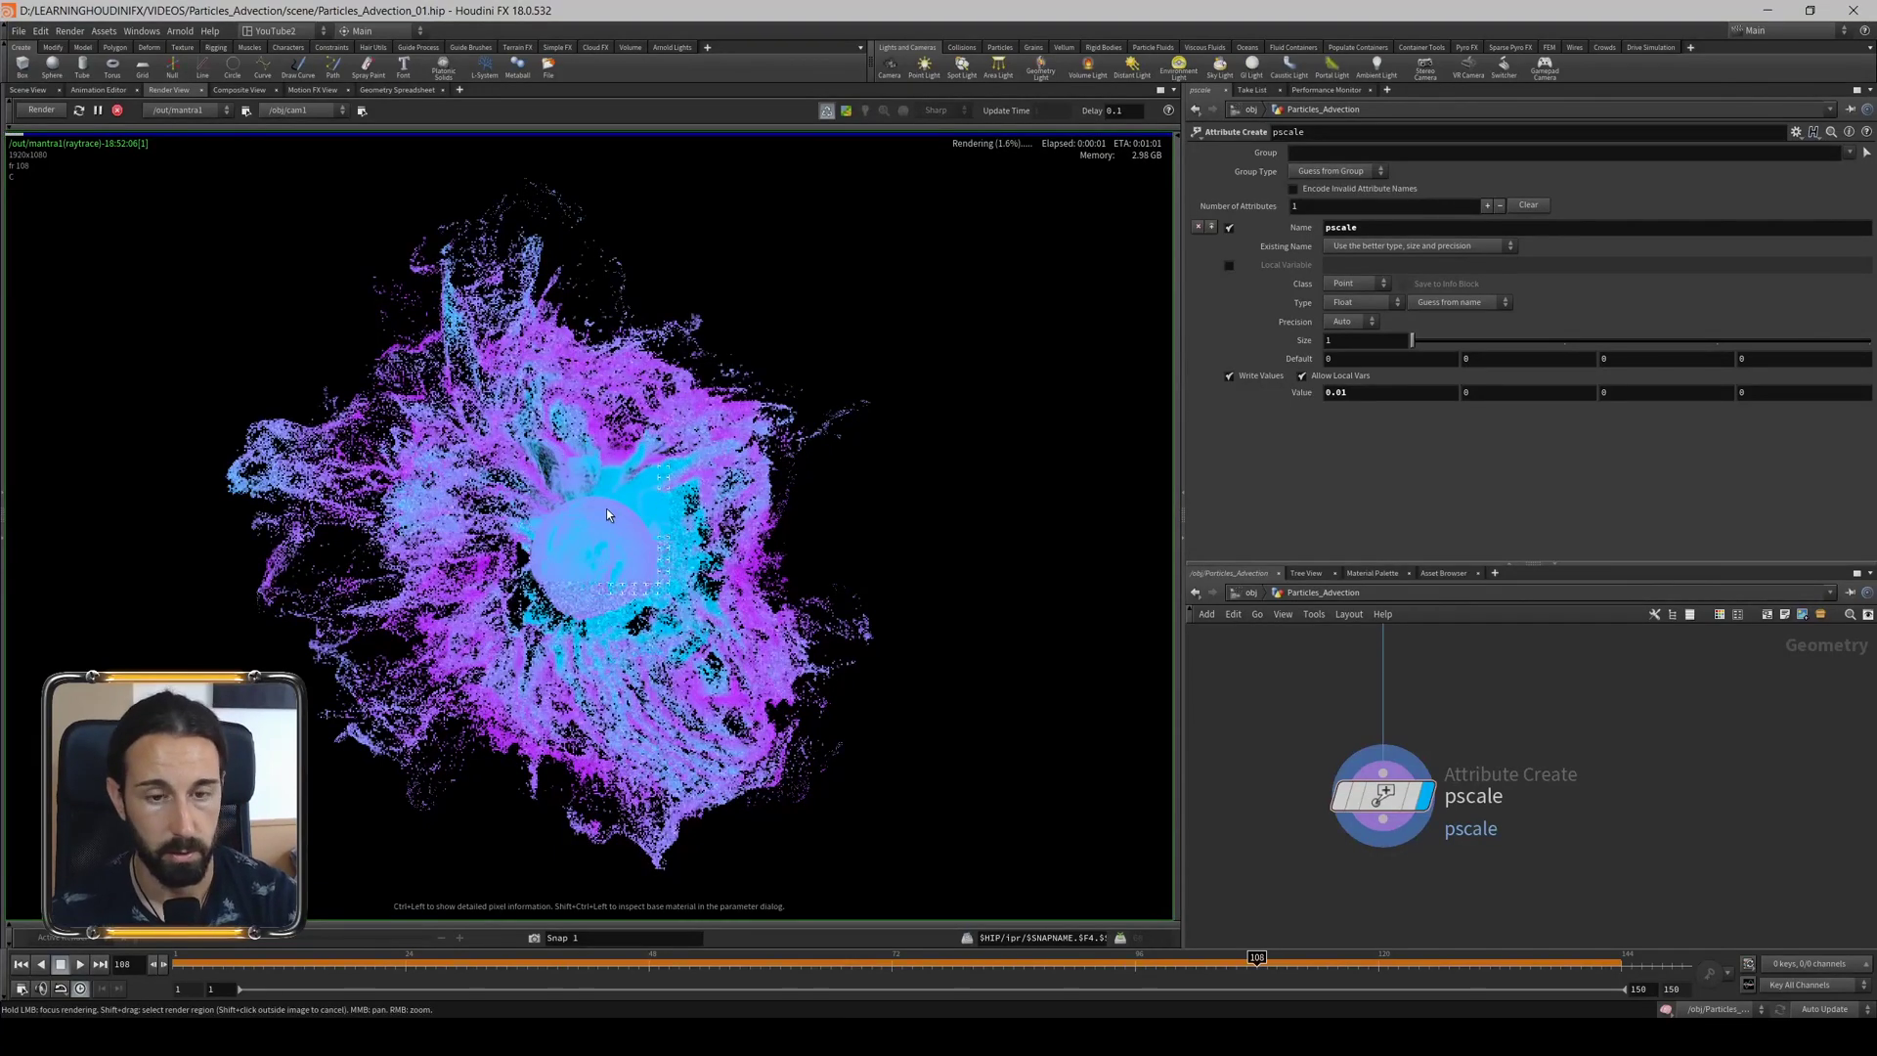
Zoom in and out on the Render View while the 20-second Mantra render finishes.
scroll(606, 515, "up", 2)
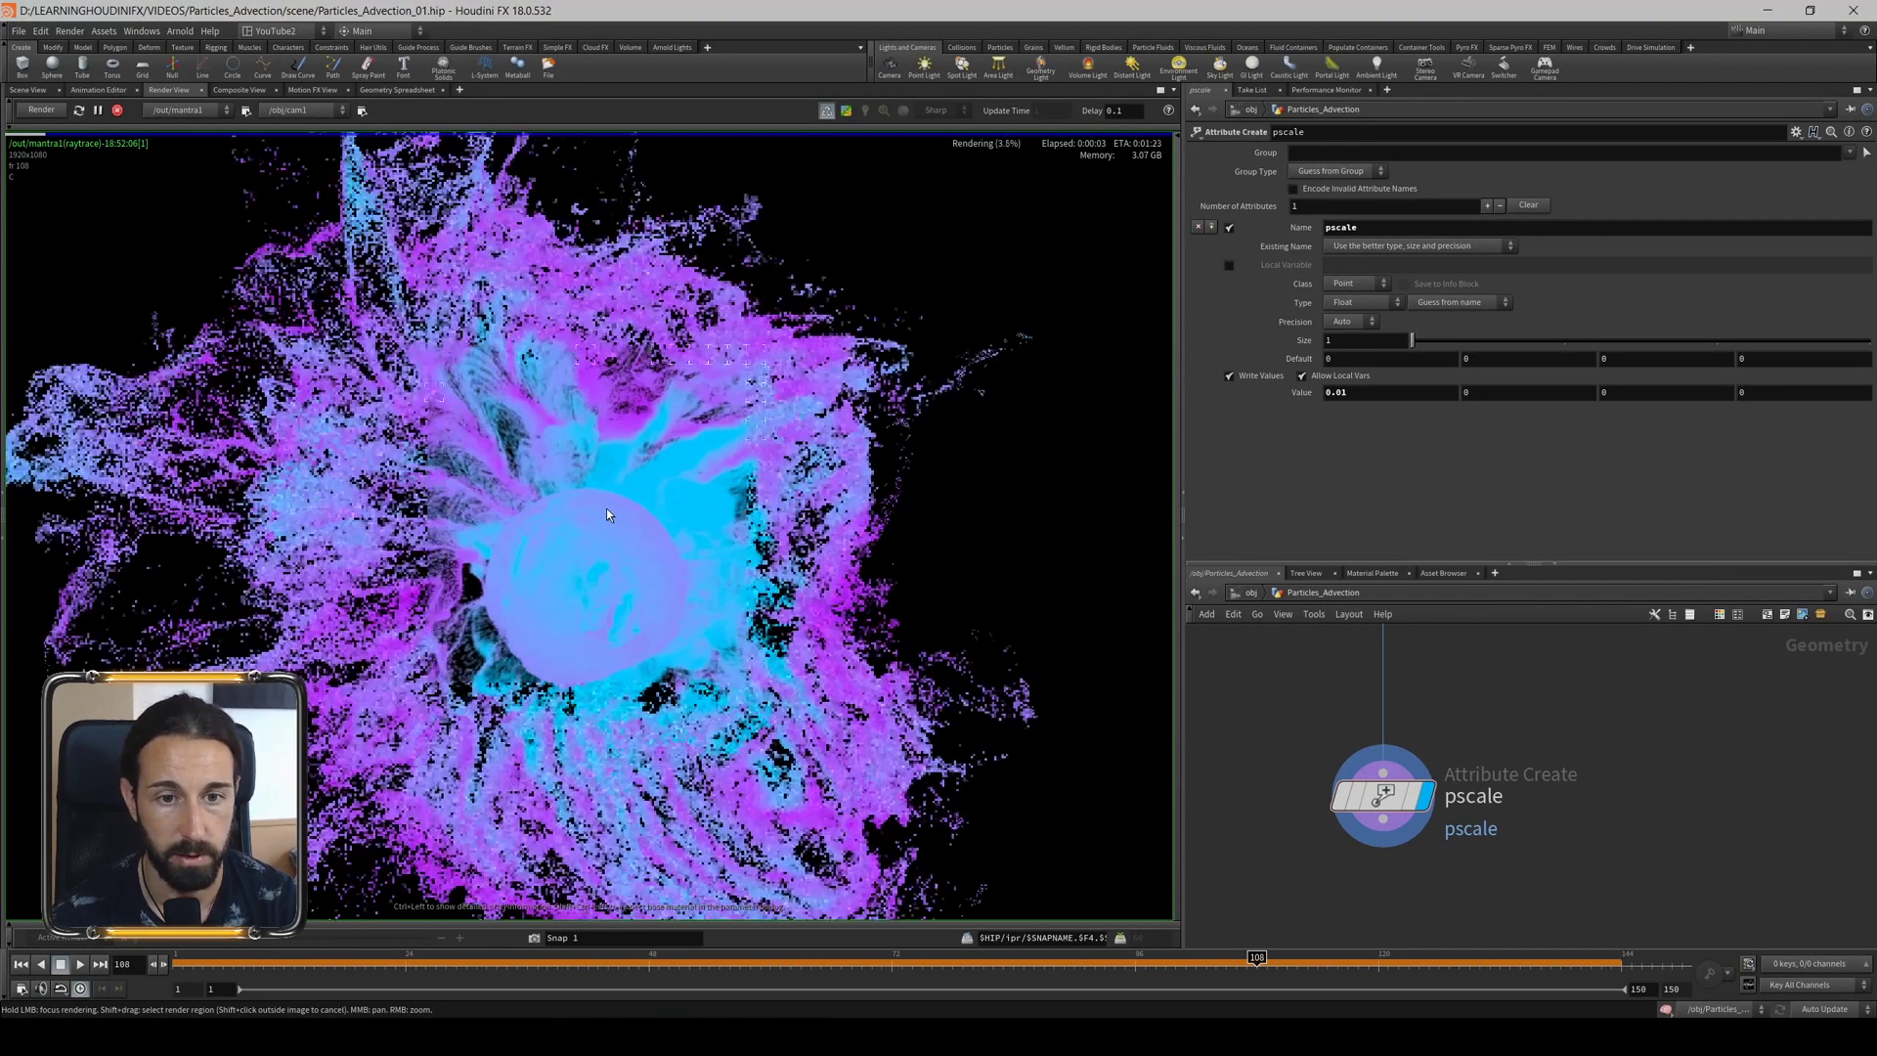
scroll(606, 515, "up", 2)
scroll(607, 515, "down", 4)
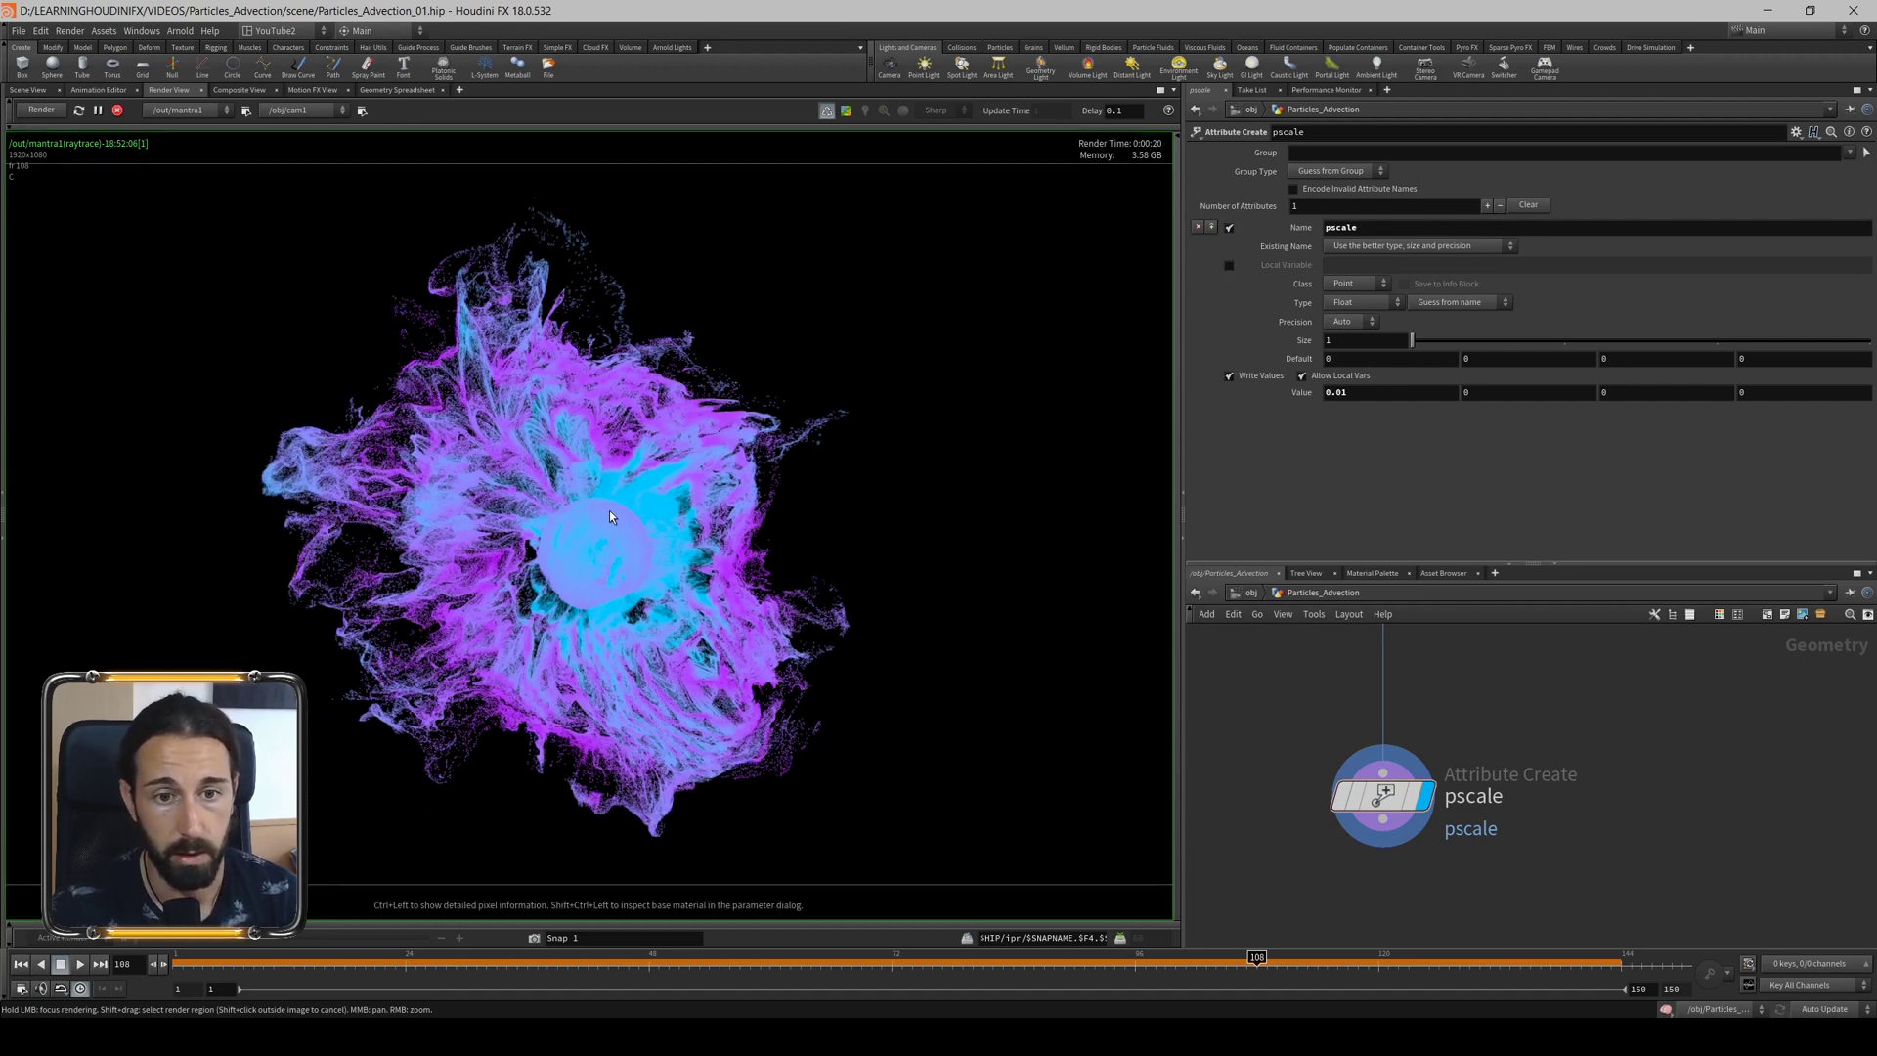
scroll(608, 511, "up", 1)
scroll(636, 512, "down", 1)
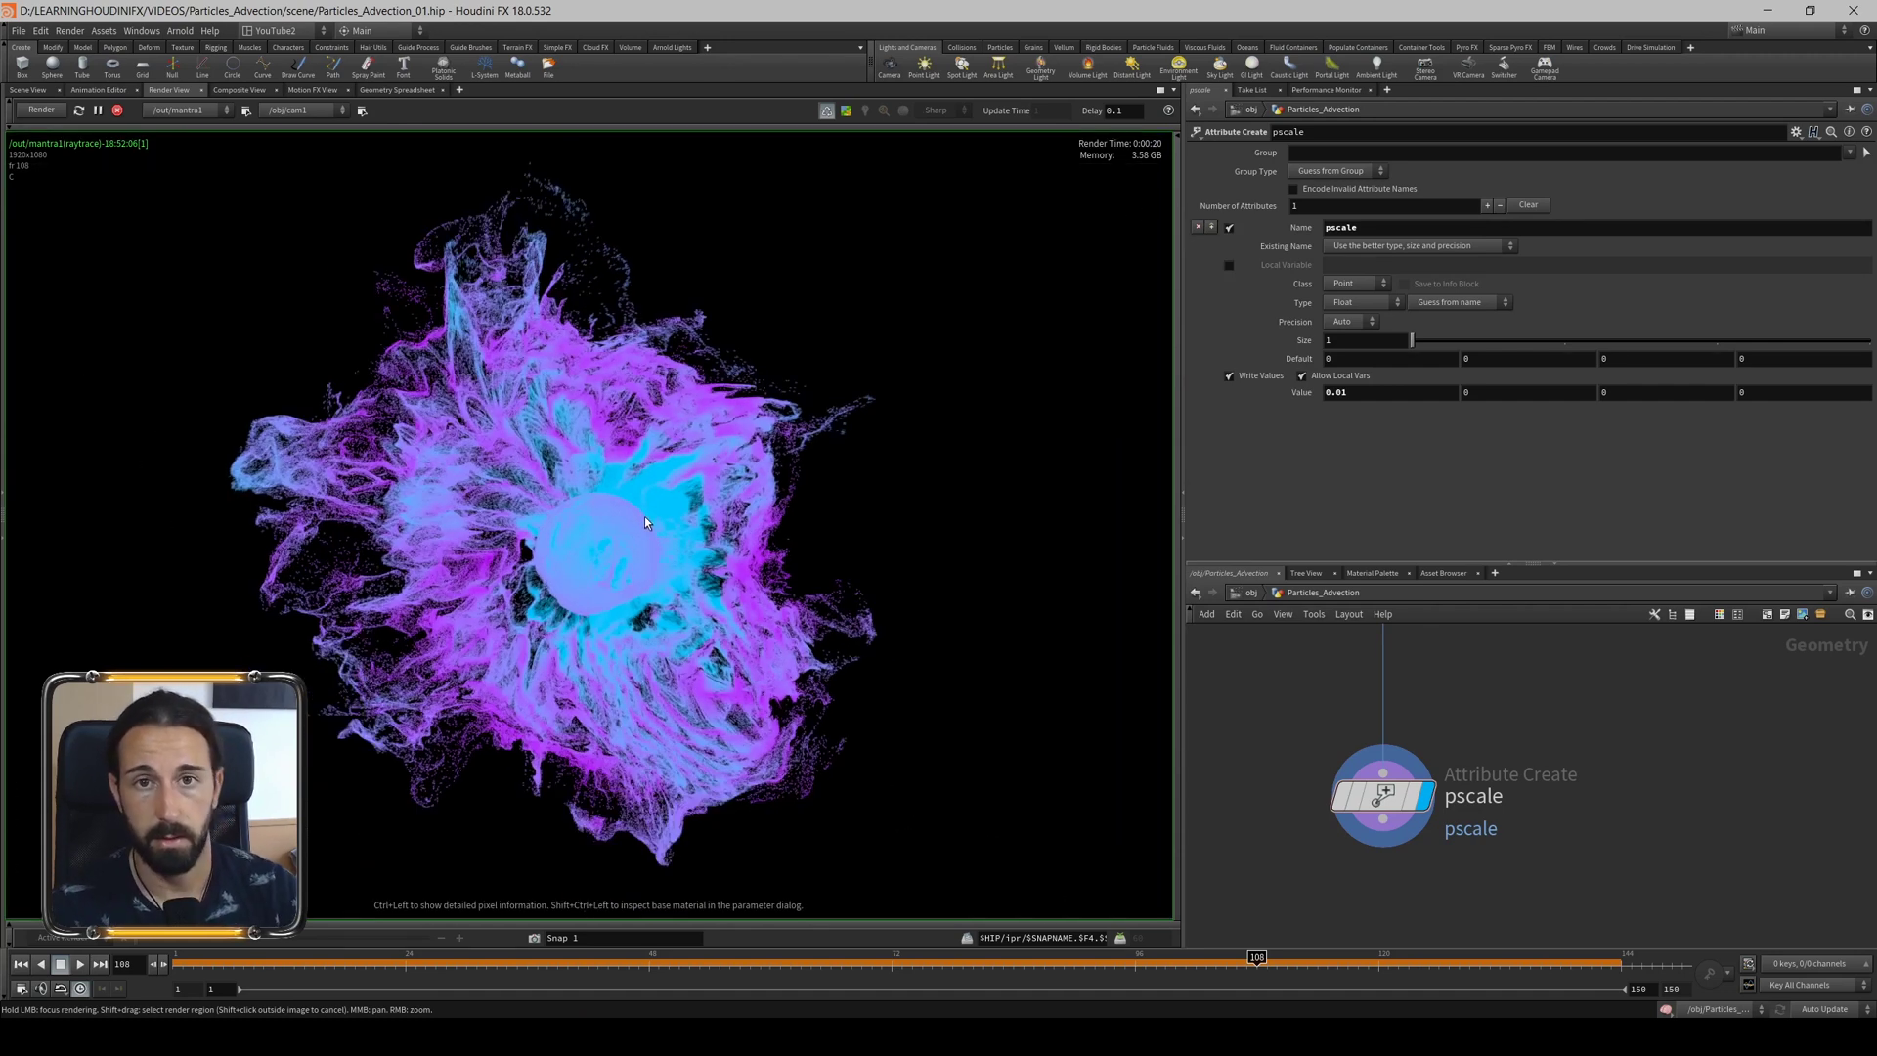